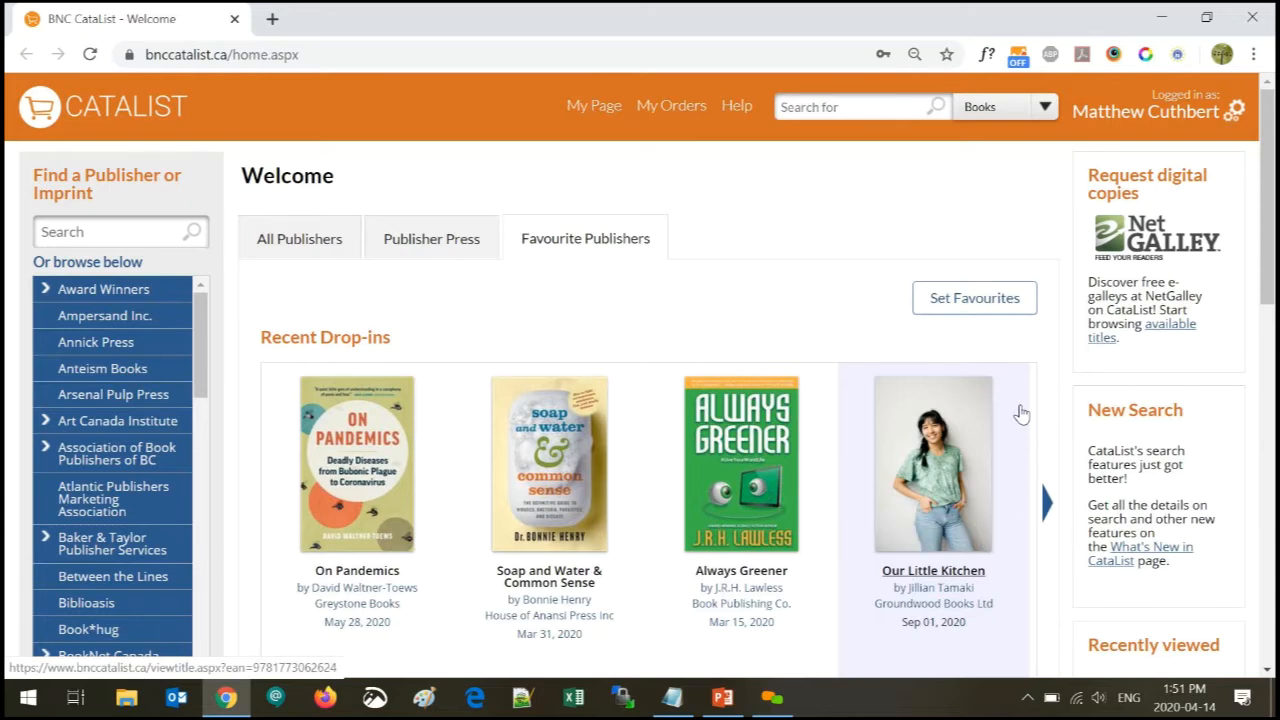
# Search the book records for "tundra"
pyautogui.click(1046, 112)
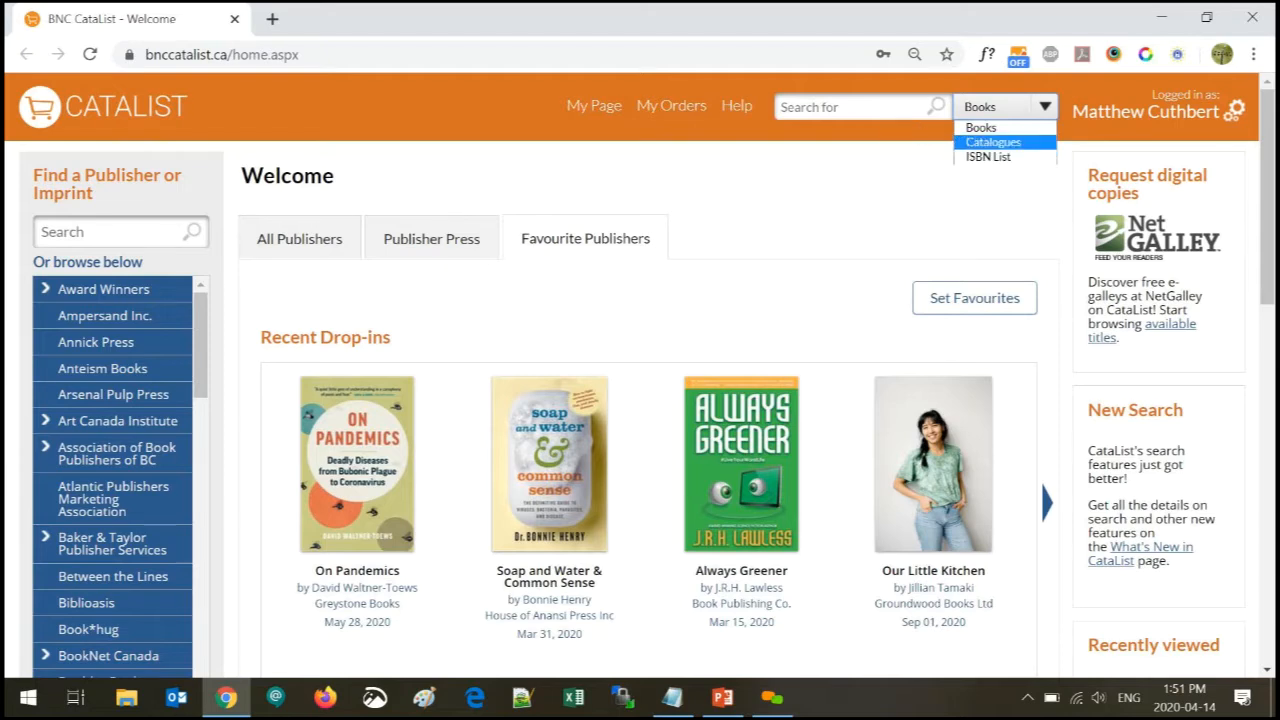
pyautogui.click(852, 107)
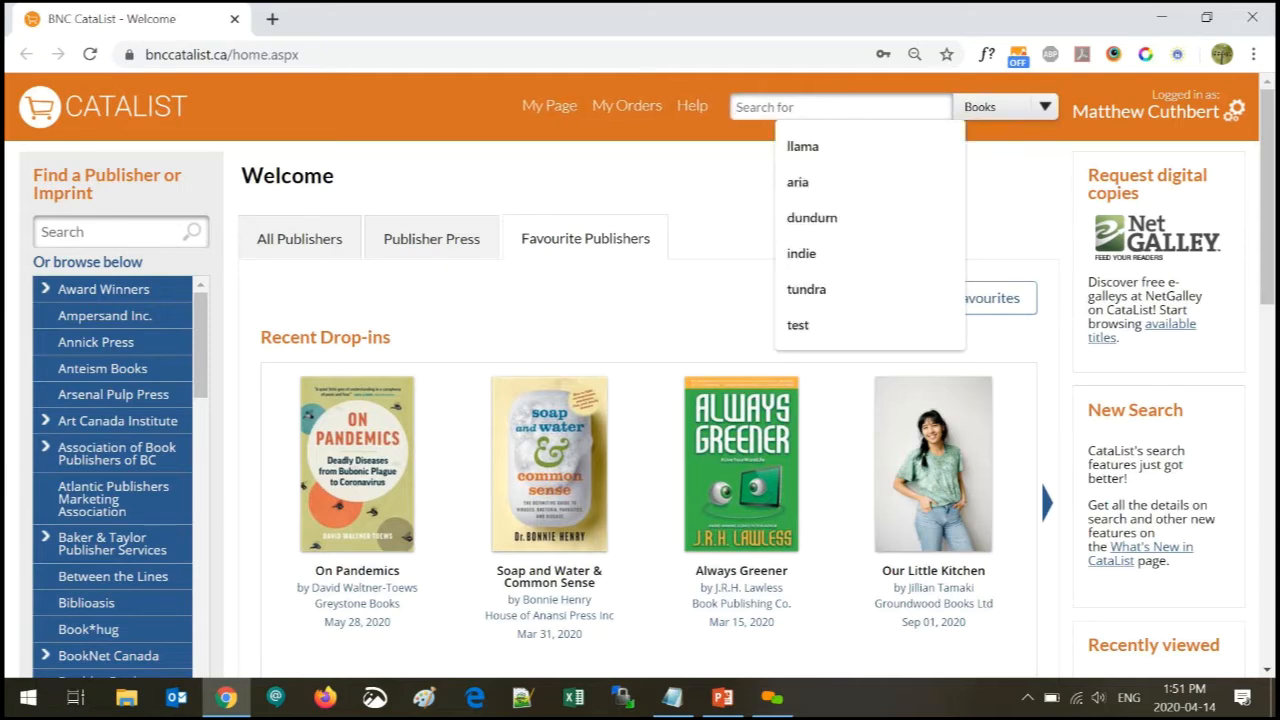
pyautogui.write('tu')
pyautogui.click(818, 143)
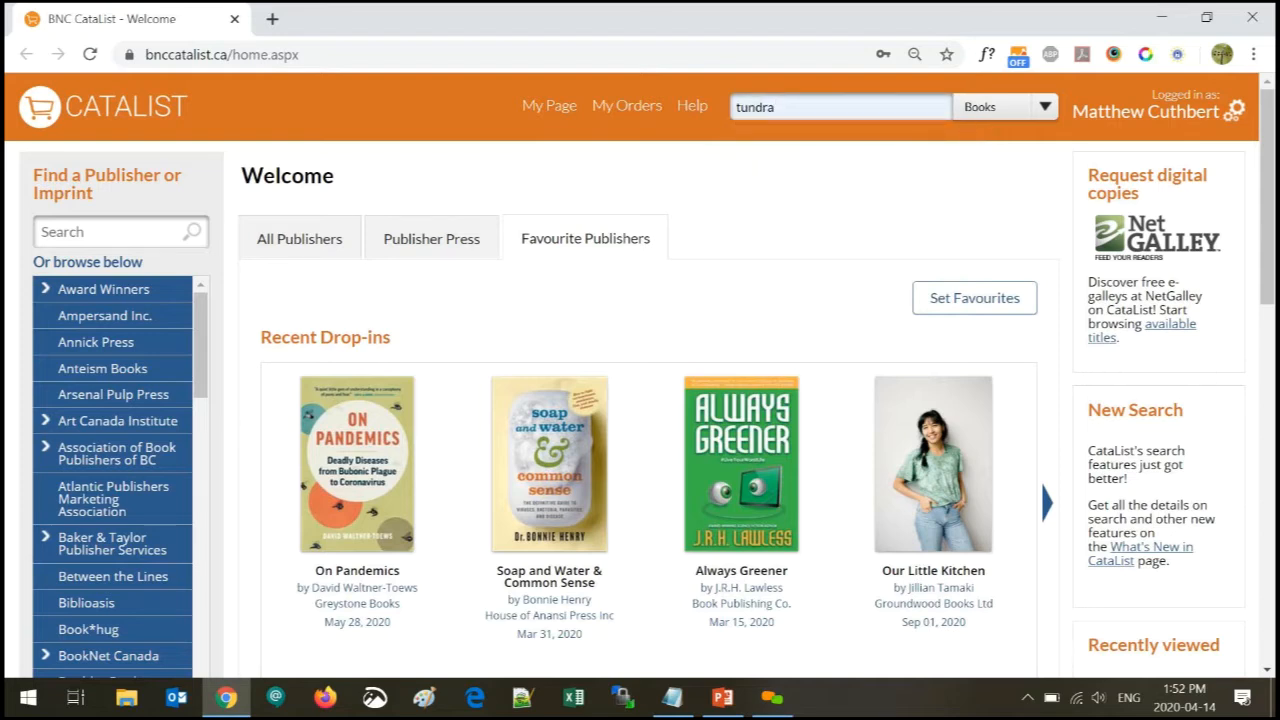
pyautogui.press('Return')
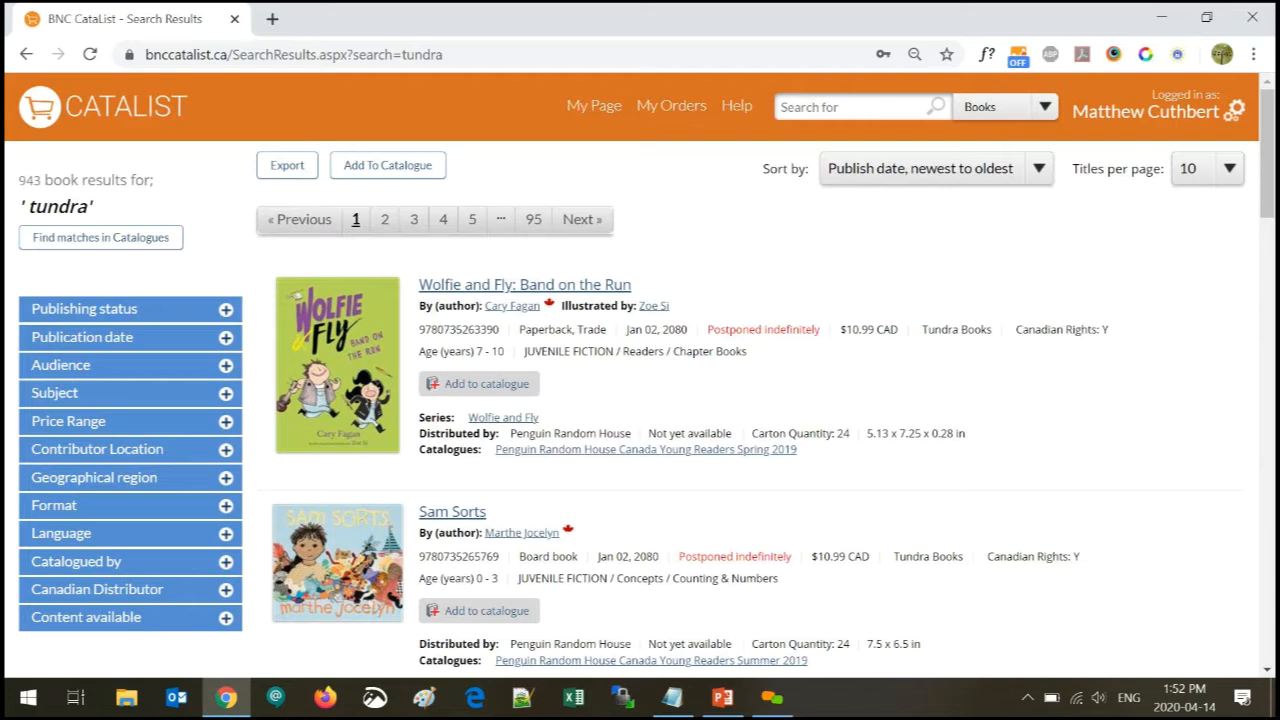
# Filter the results by publishing status to Active titles only
pyautogui.click(161, 318)
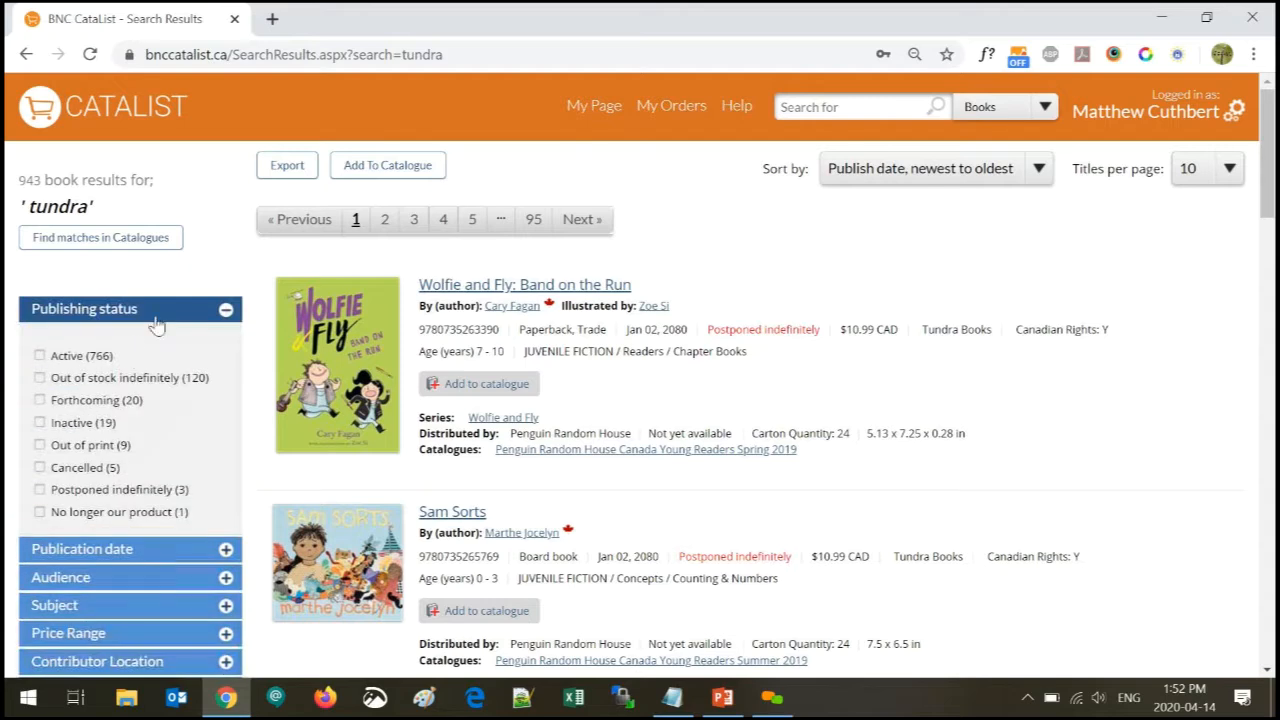
pyautogui.click(40, 357)
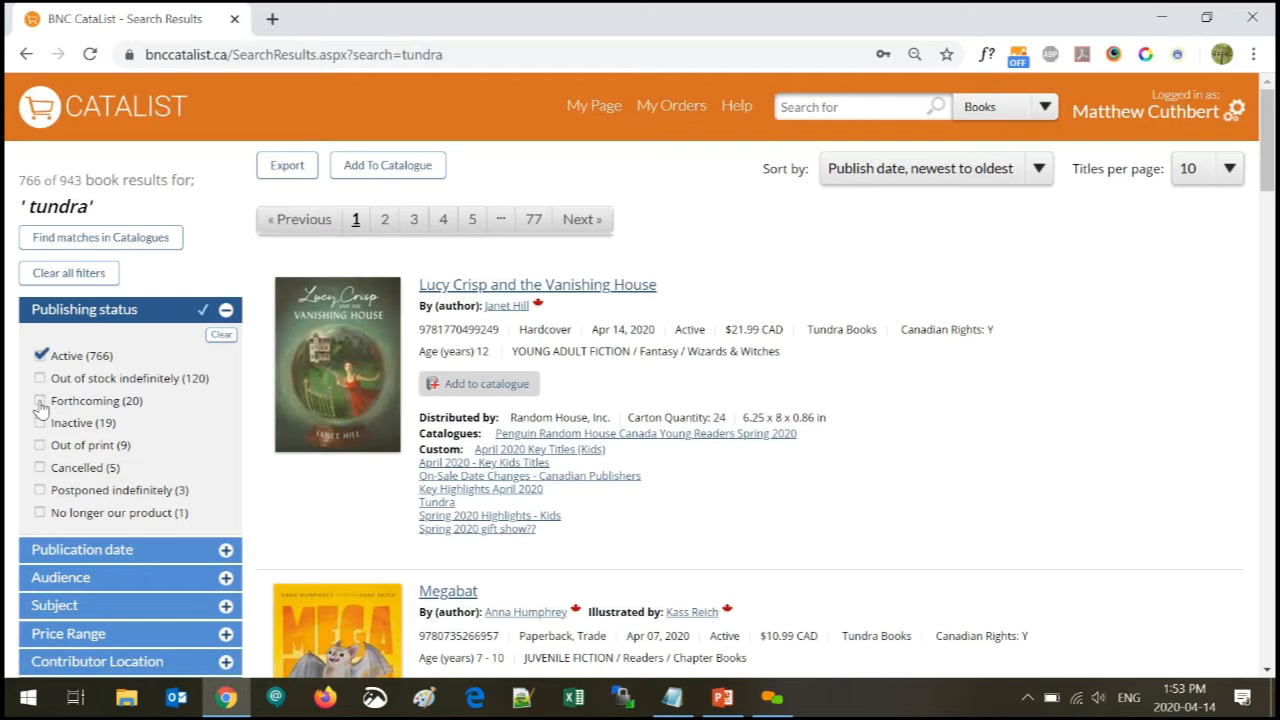
pyautogui.click(103, 316)
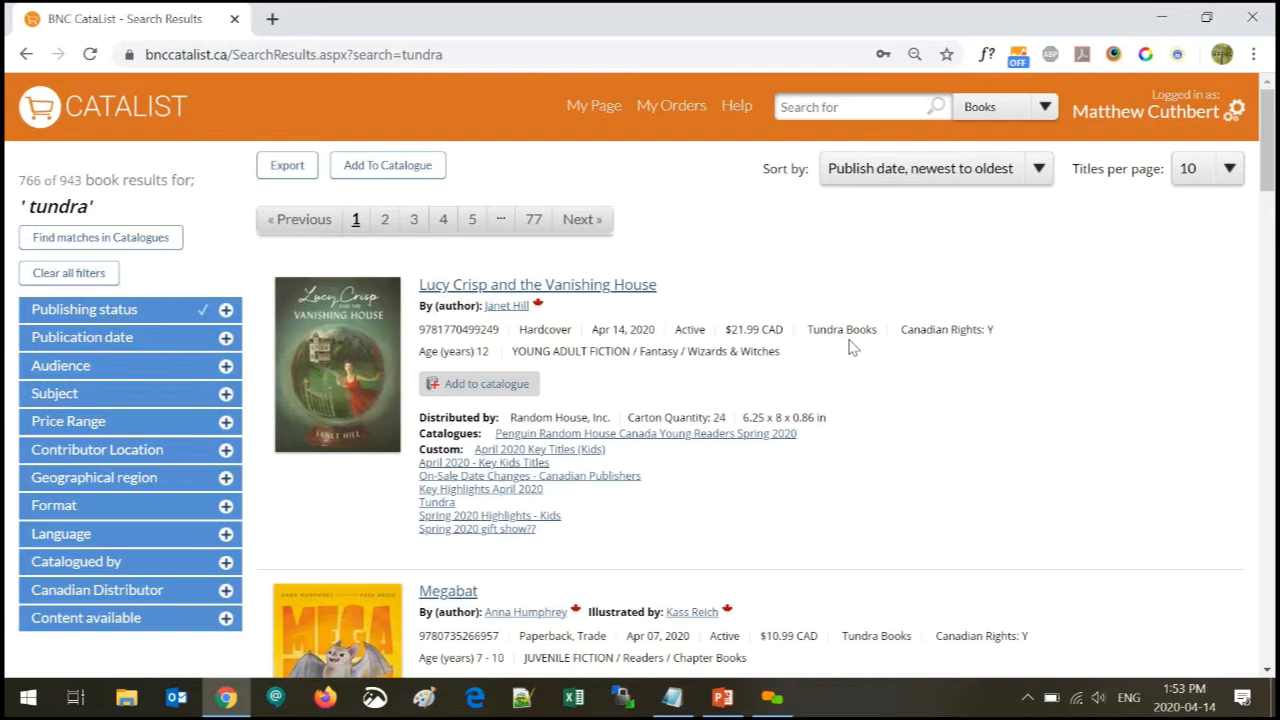
# Filter the results by subject to Juvenile Fiction and Juvenile Nonfiction
pyautogui.click(81, 402)
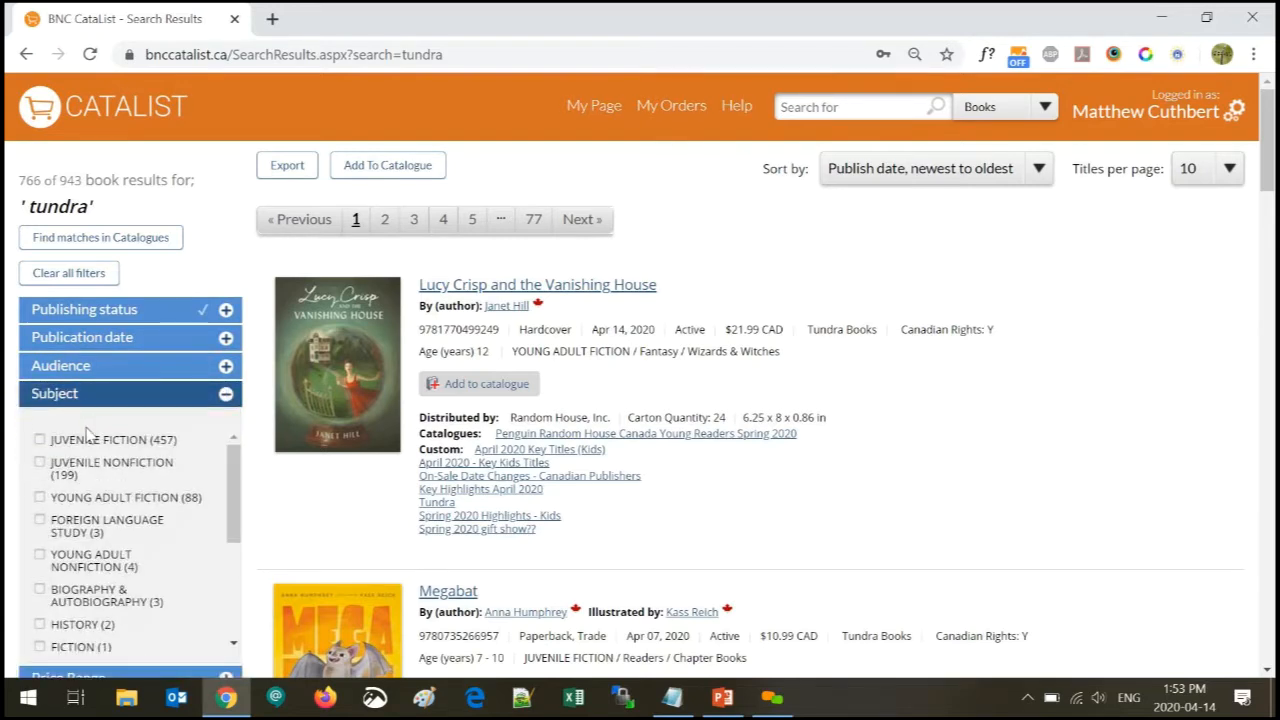
pyautogui.click(40, 439)
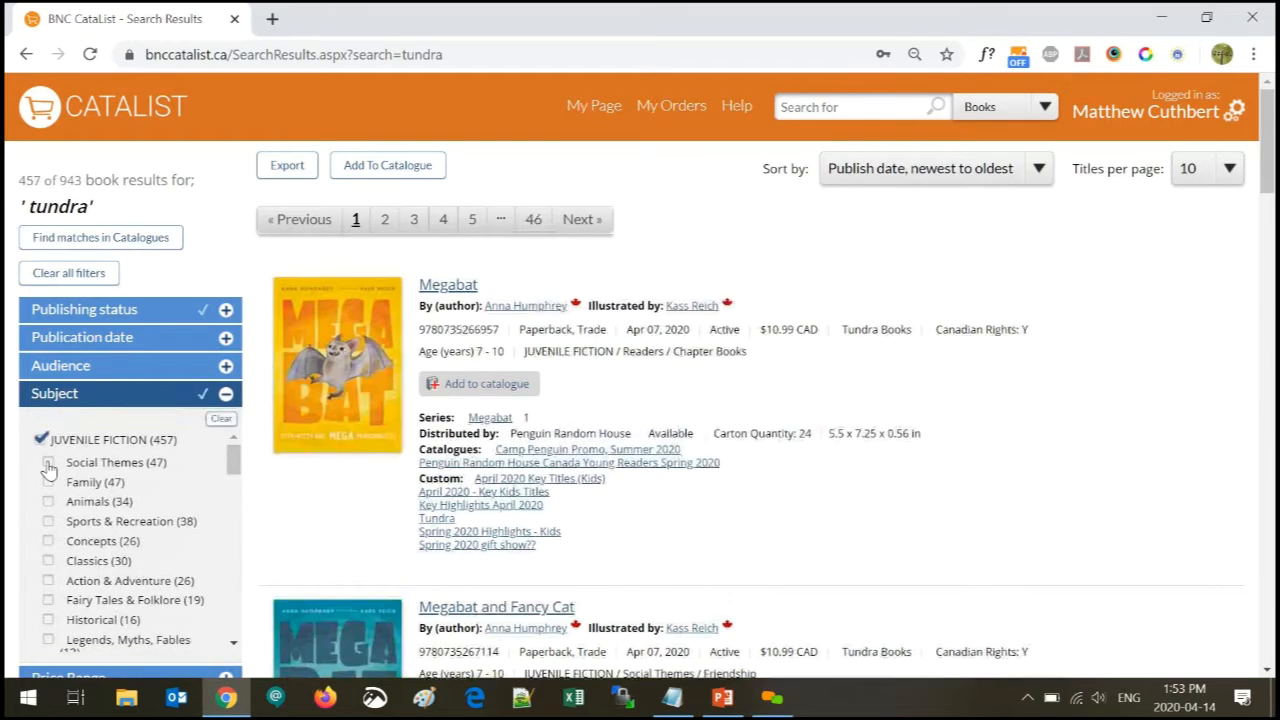
pyautogui.scroll(-5, 44, 443)
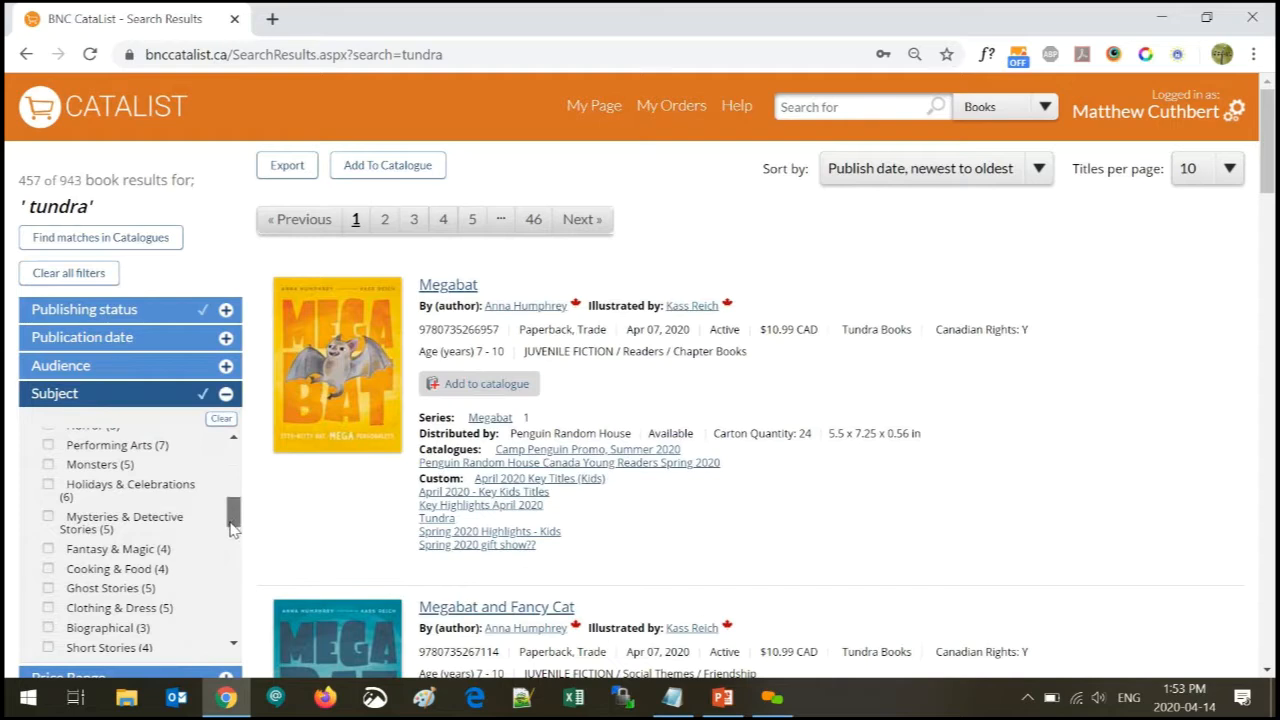
pyautogui.moveTo(233, 517); pyautogui.dragTo(235, 596)
pyautogui.click(40, 468)
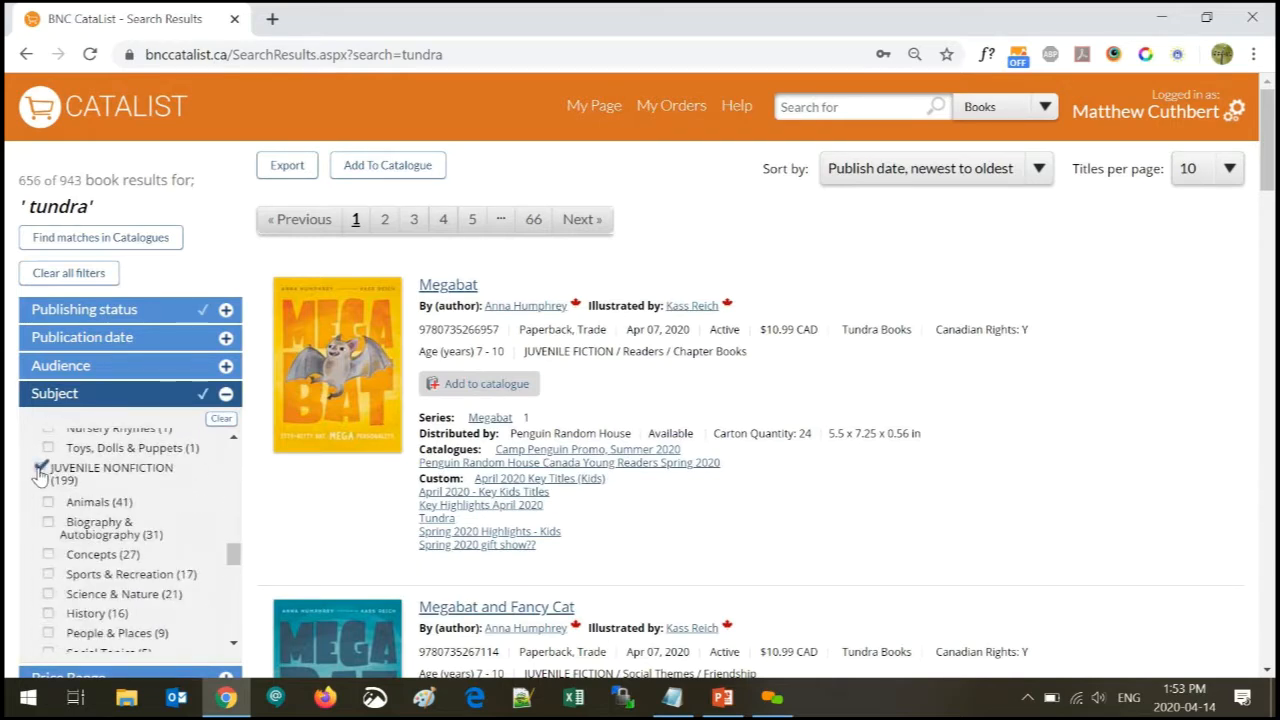
pyautogui.click(178, 396)
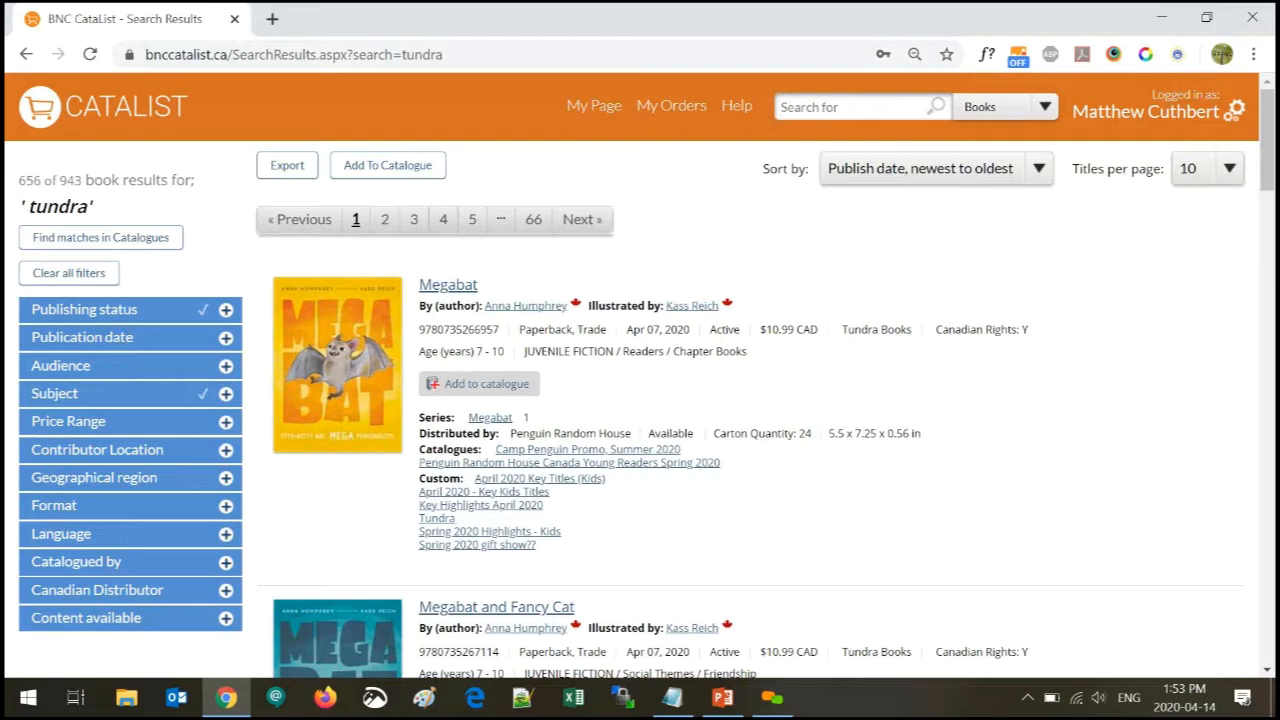
# Restrict the results to titles whose contributor location is Canada
pyautogui.click(130, 459)
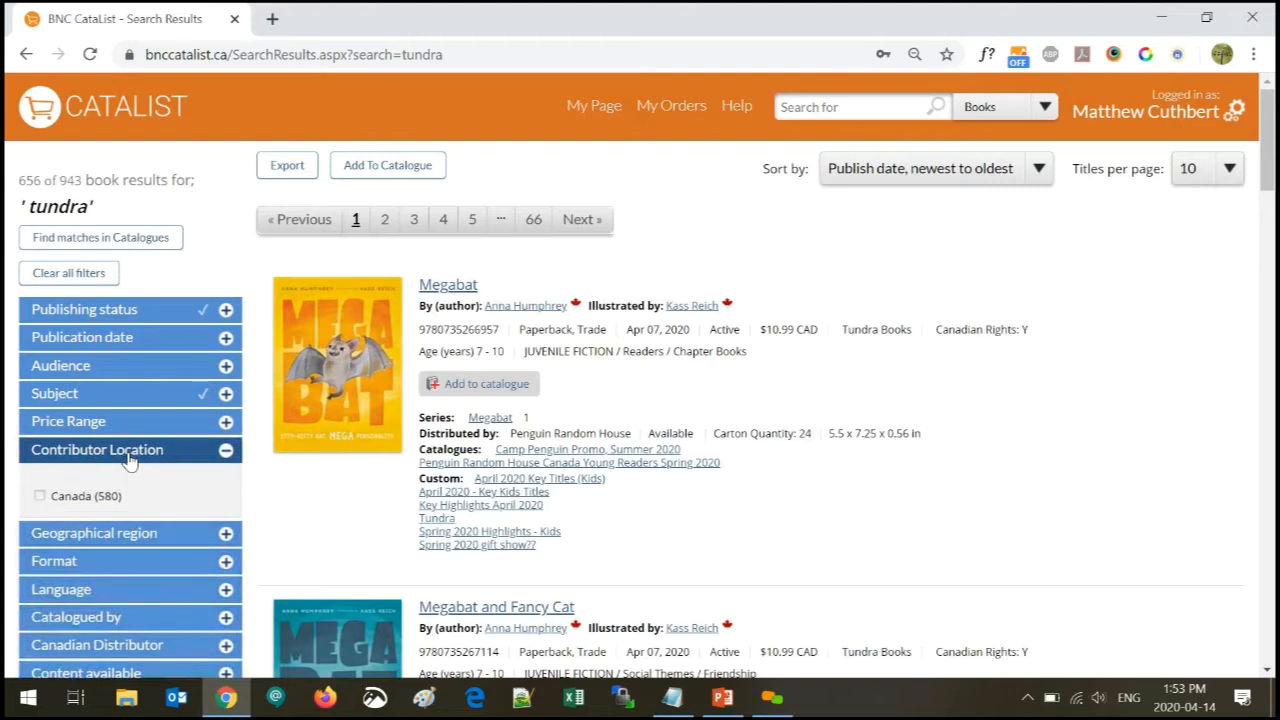
pyautogui.click(40, 498)
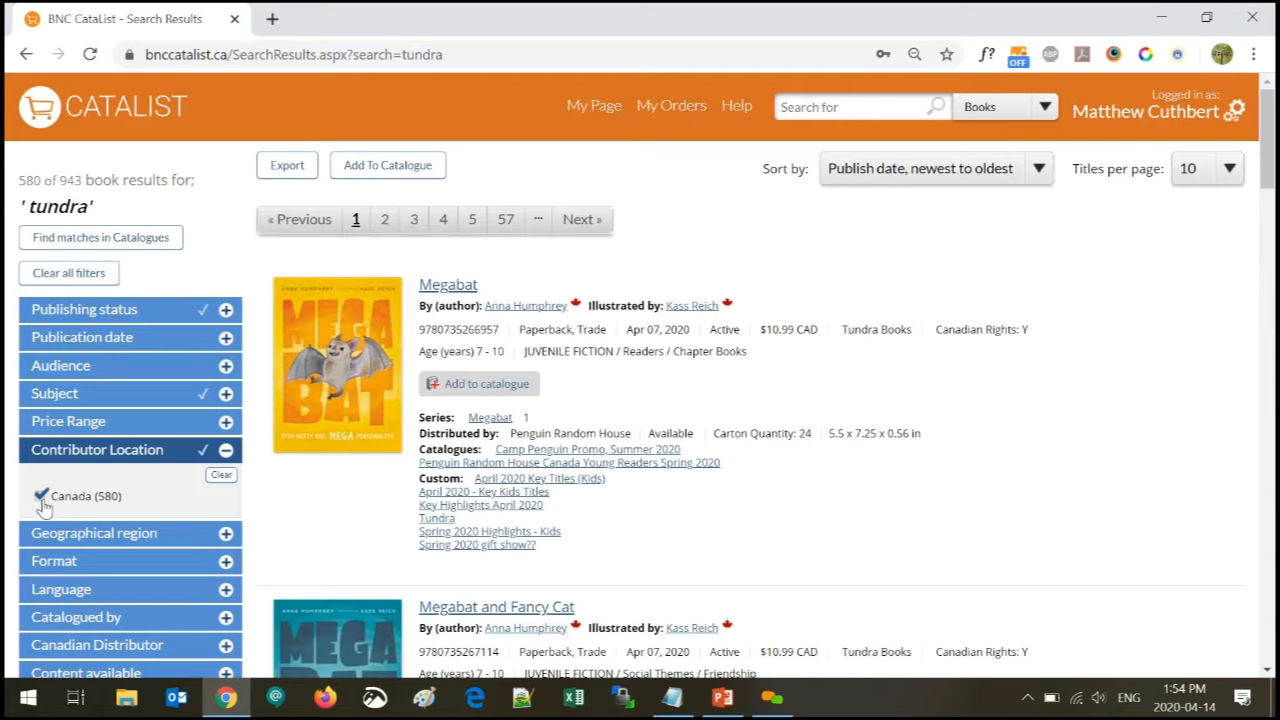
pyautogui.click(157, 455)
# Clear the subject filters and review the available geographical region options
pyautogui.click(157, 479)
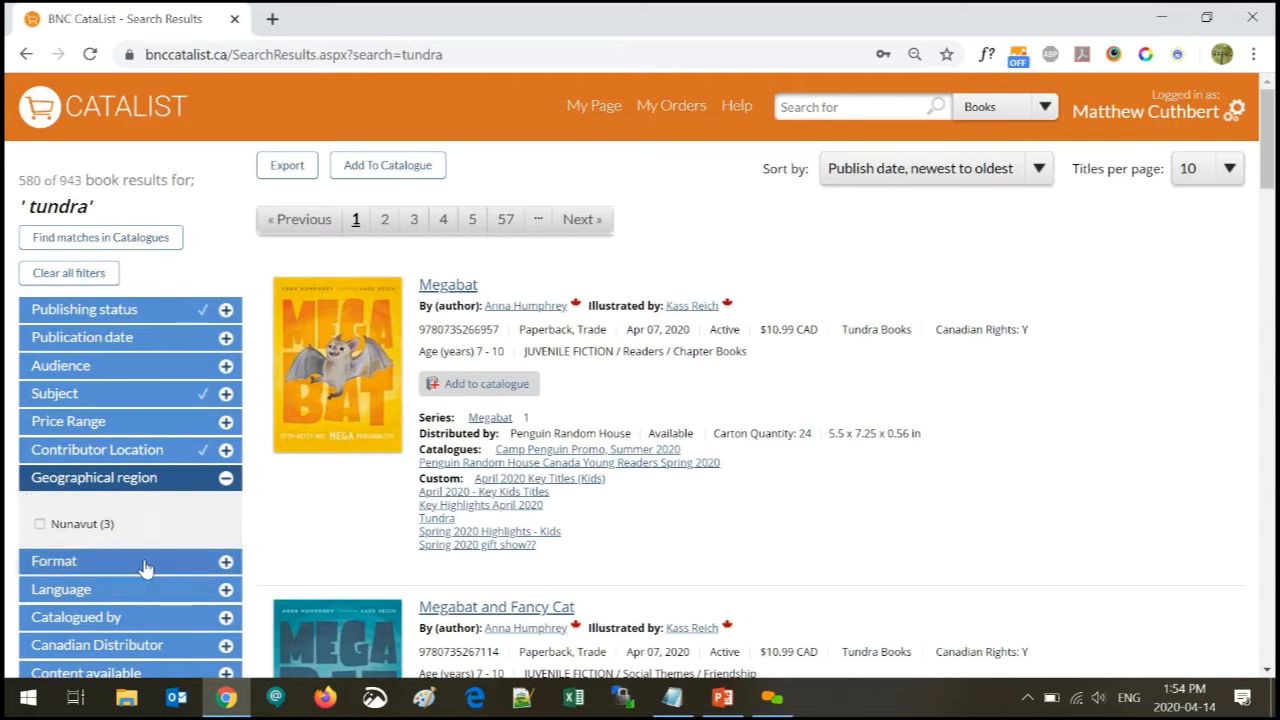
pyautogui.click(125, 398)
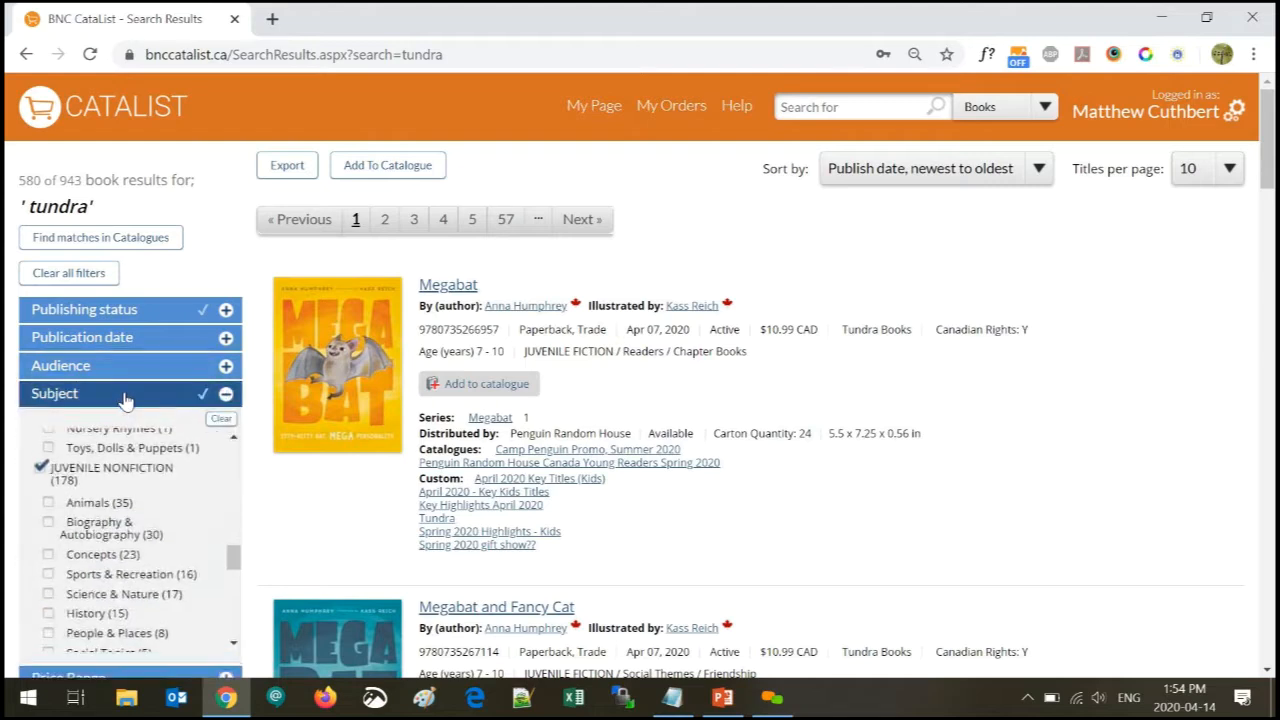
pyautogui.click(221, 418)
pyautogui.click(135, 395)
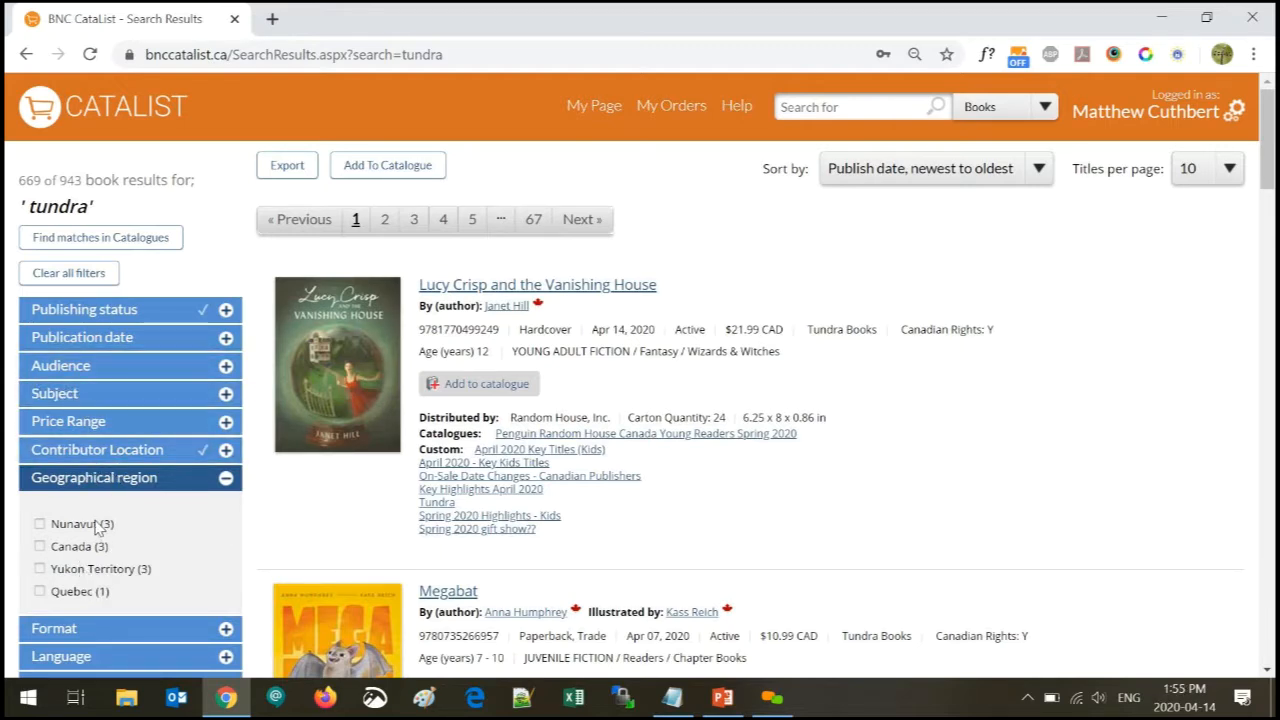
pyautogui.click(147, 484)
# Narrow the contributor location to Canada/Alberta and remove that sub-filter again, keeping Canada selected
pyautogui.click(140, 458)
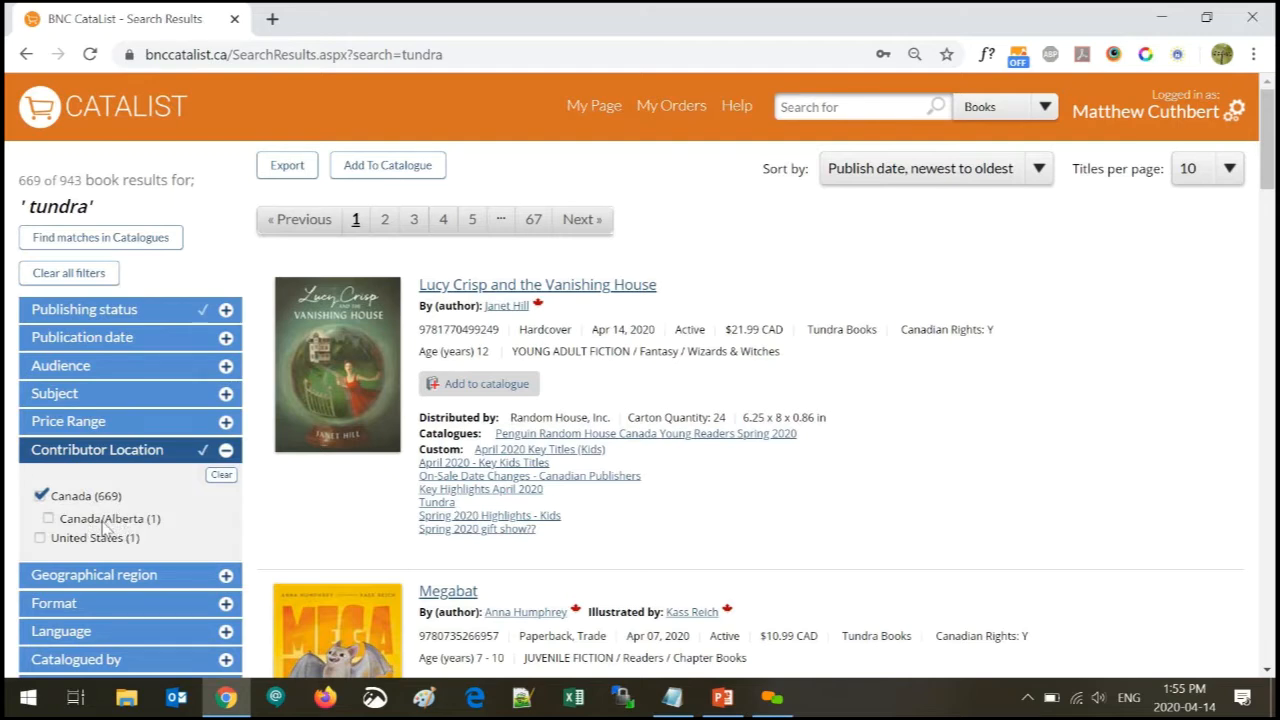
pyautogui.click(50, 522)
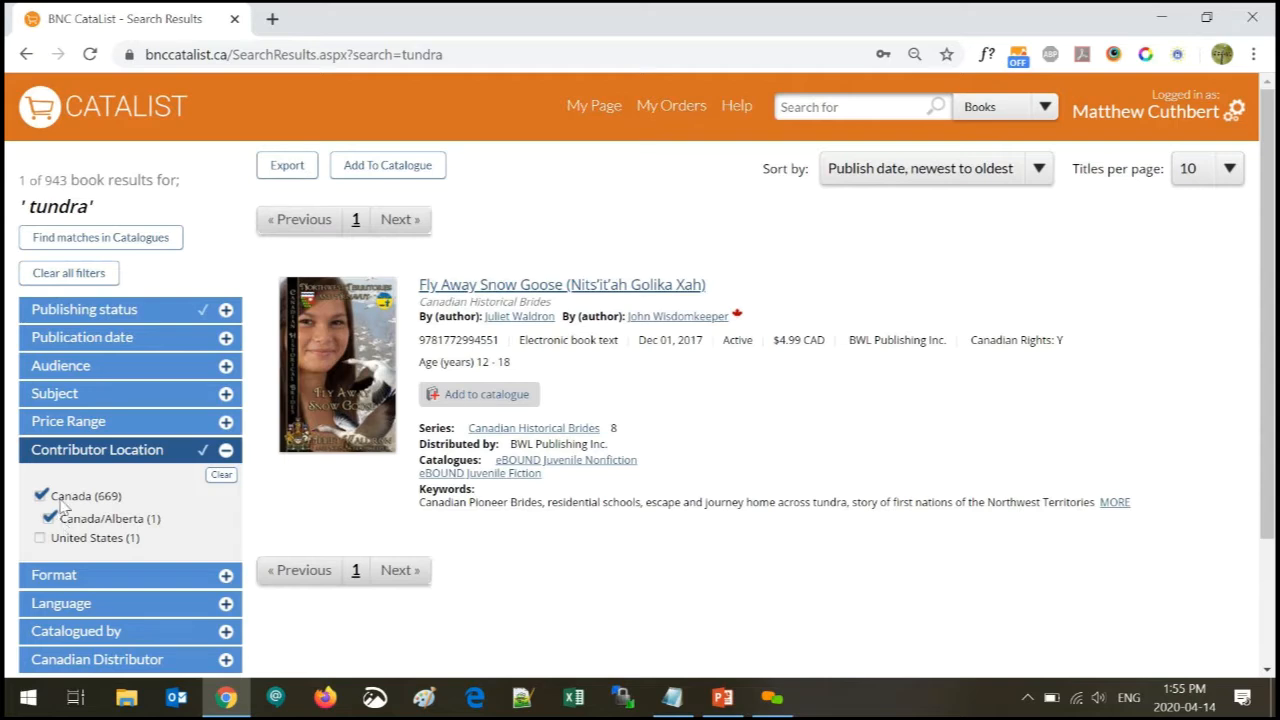
pyautogui.click(49, 519)
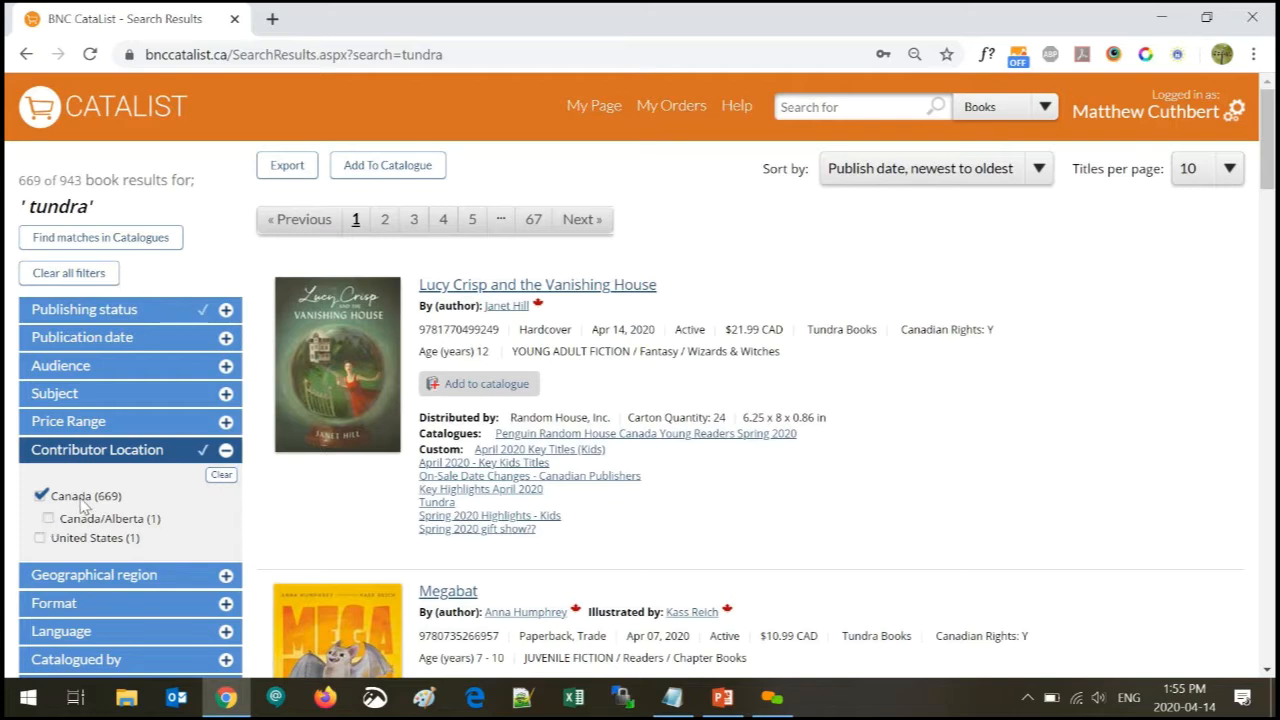
pyautogui.click(97, 458)
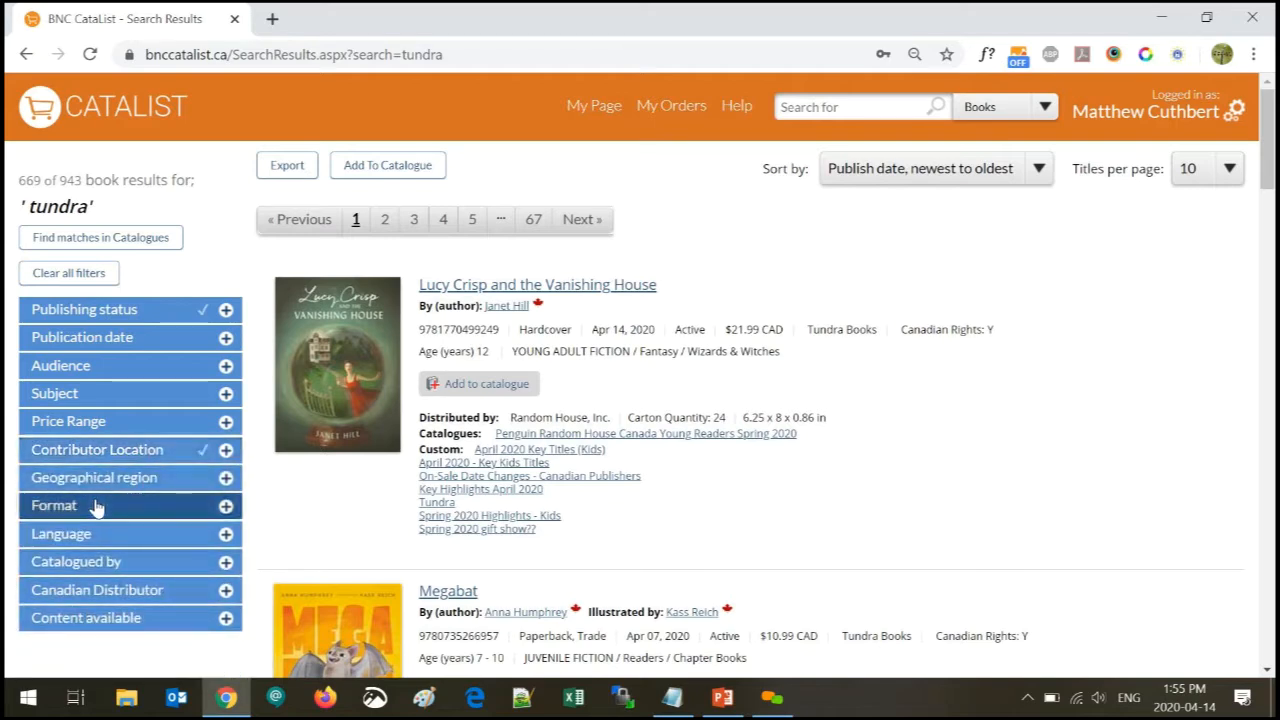
# Review the format options and clear the contributor location filter
pyautogui.click(95, 507)
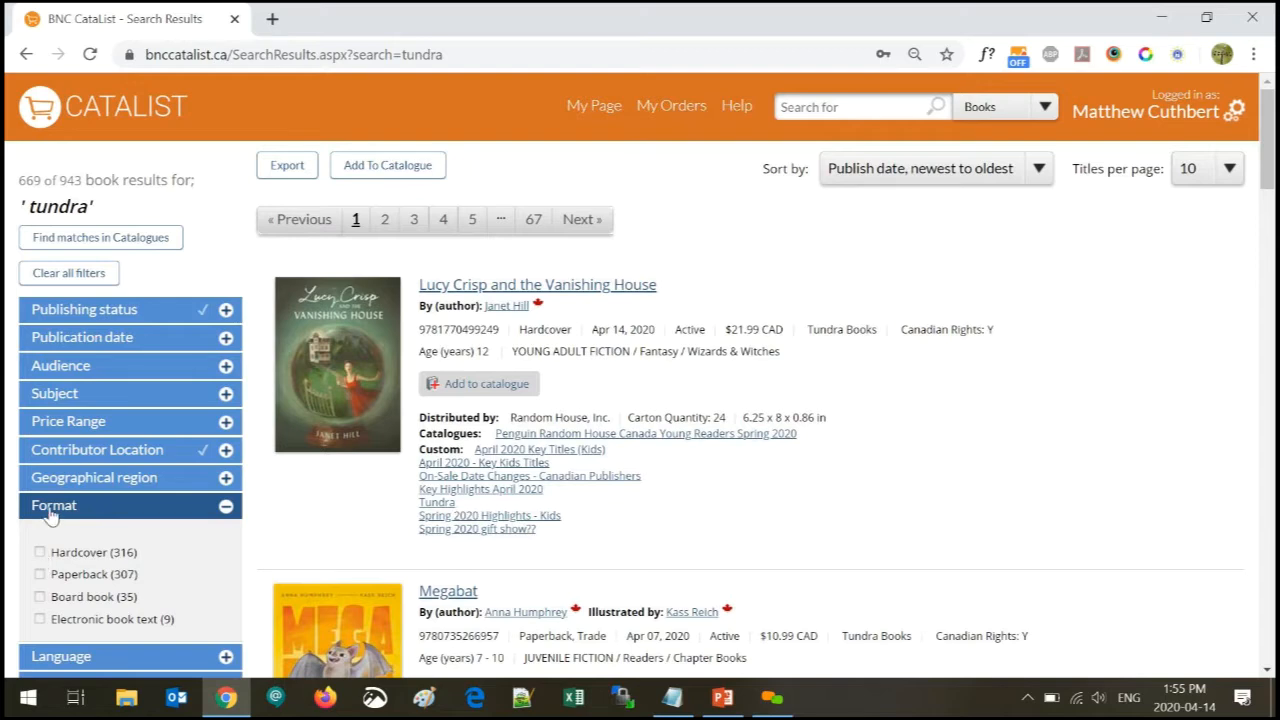
pyautogui.click(50, 510)
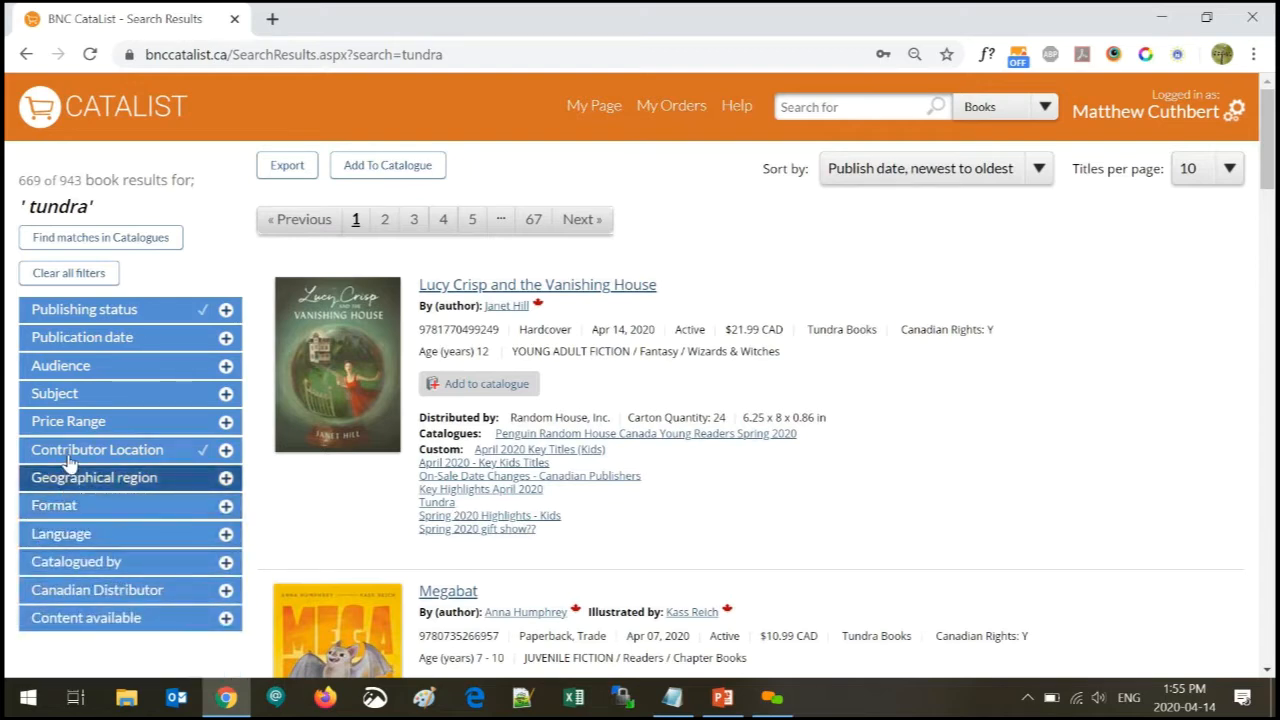
pyautogui.click(172, 455)
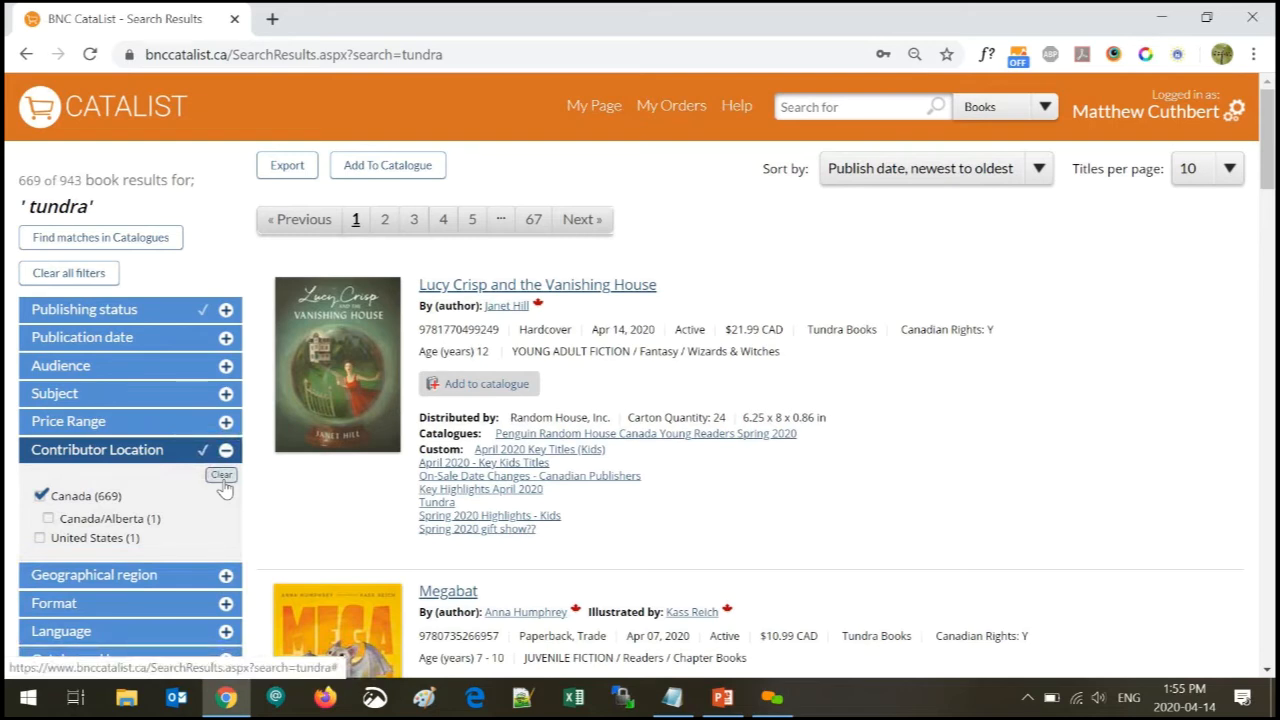
pyautogui.click(222, 482)
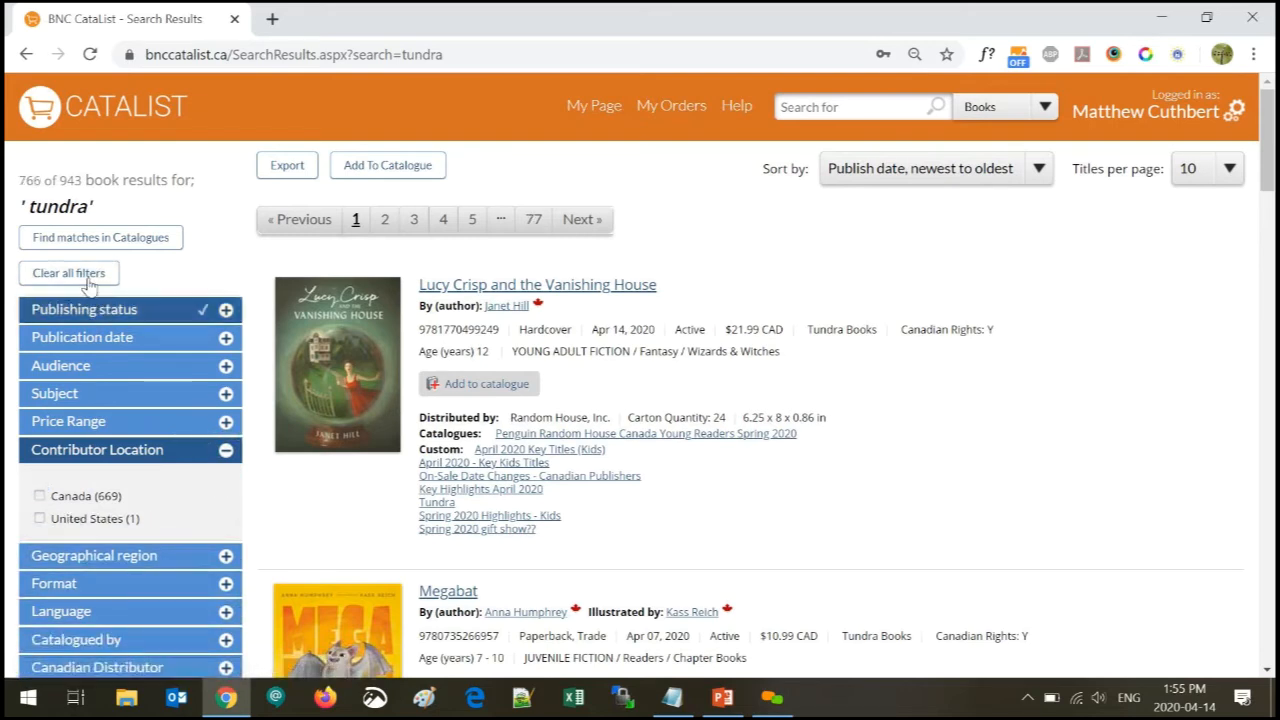
pyautogui.click(142, 452)
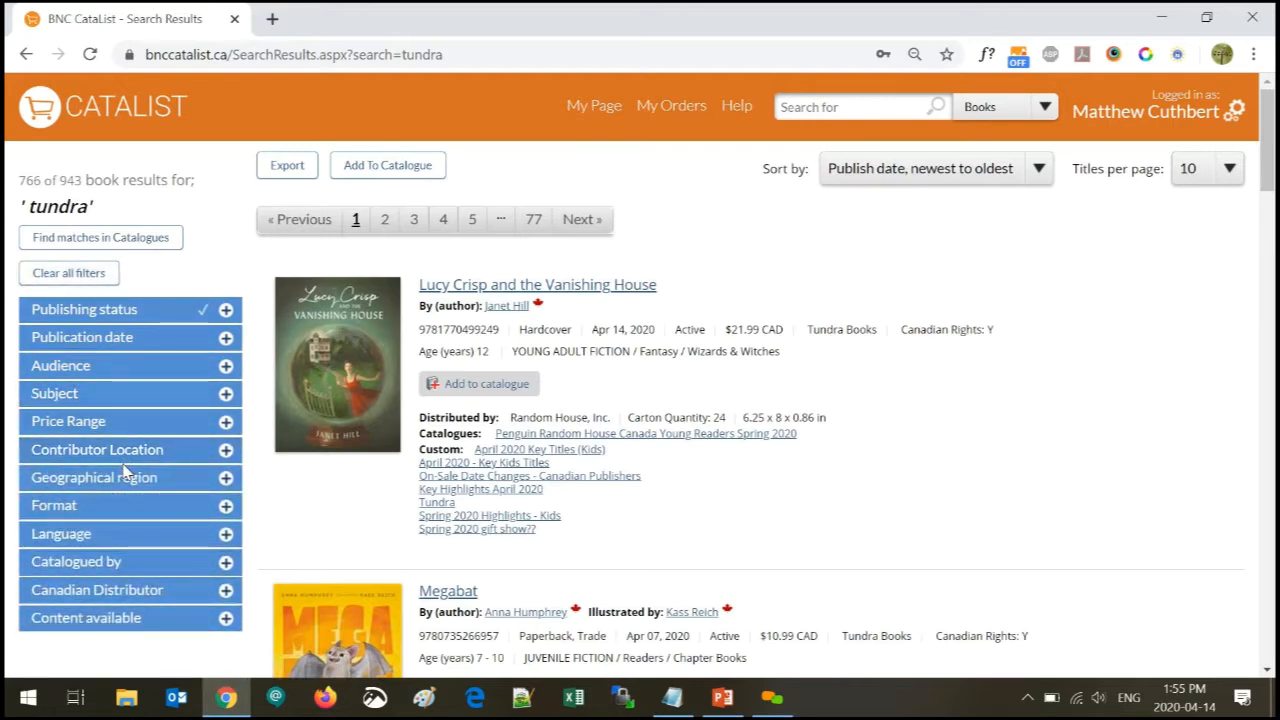
# Filter the results by language to French and remove that filter again
pyautogui.click(99, 541)
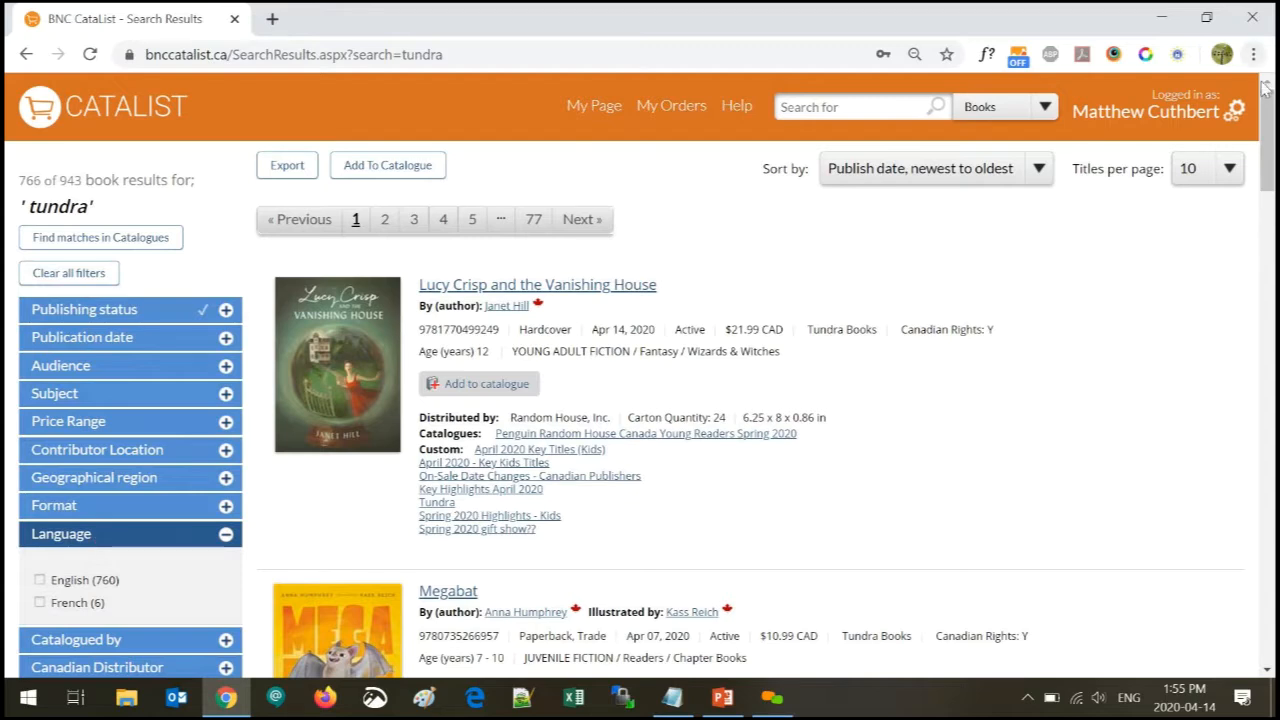
pyautogui.scroll(-1, 1272, 122)
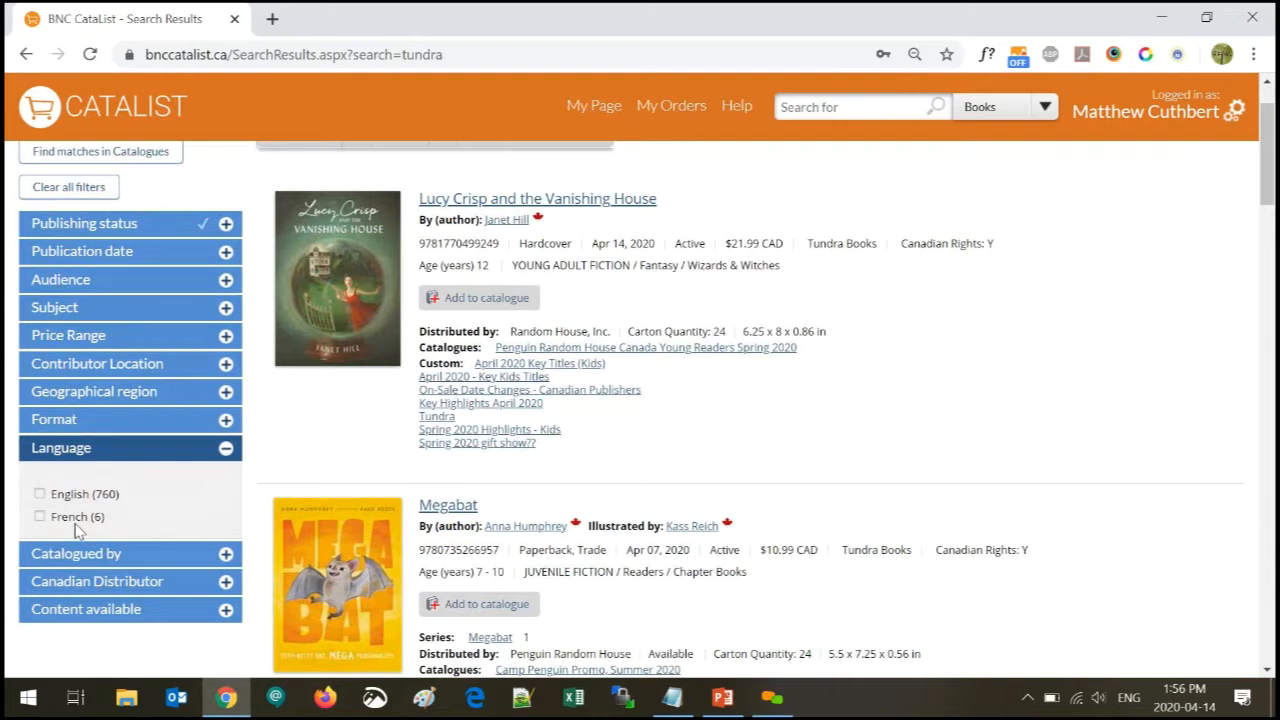
pyautogui.click(40, 517)
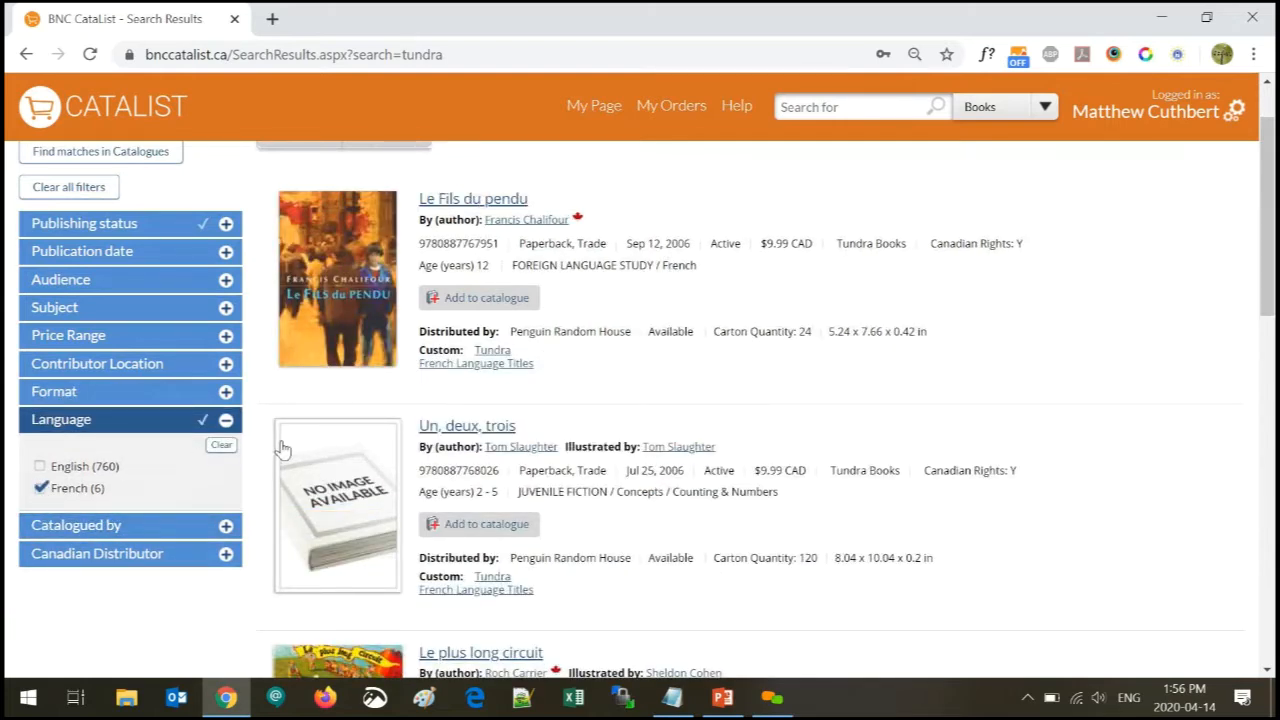
pyautogui.click(40, 488)
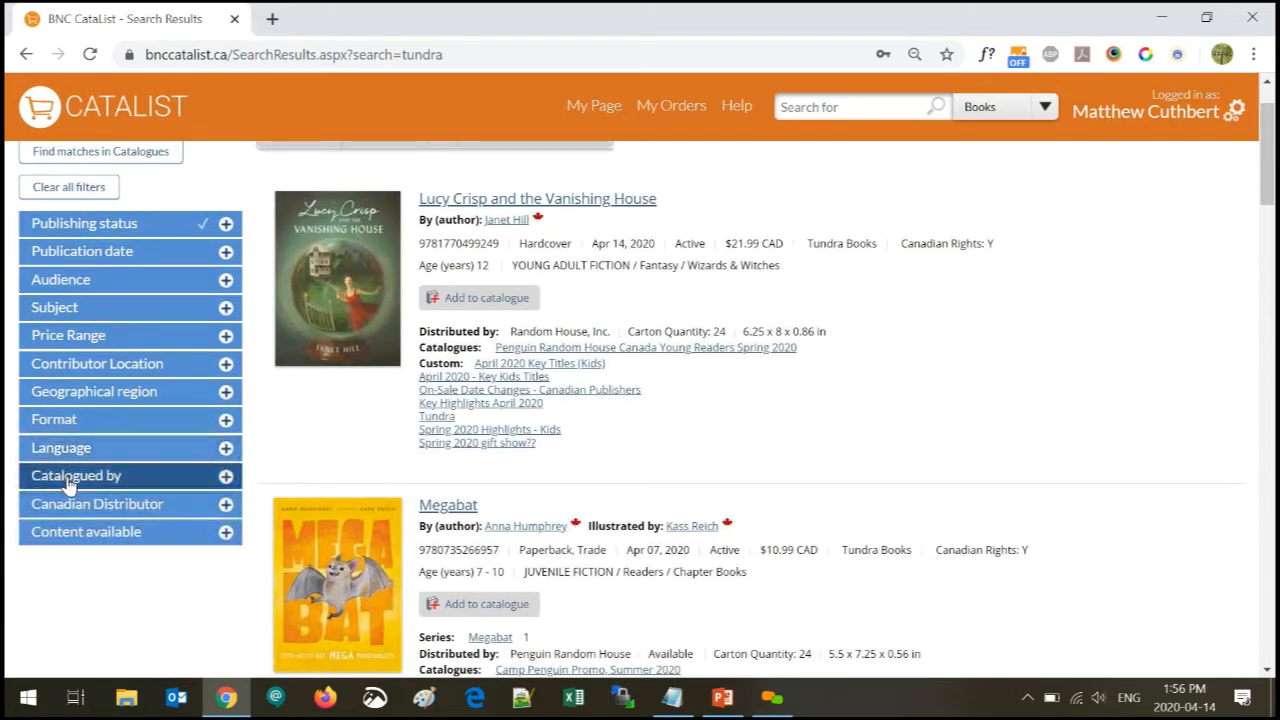
# Examine the publishers offered by the Catalogued by filter and check the Canadian Distributor filter
pyautogui.click(68, 477)
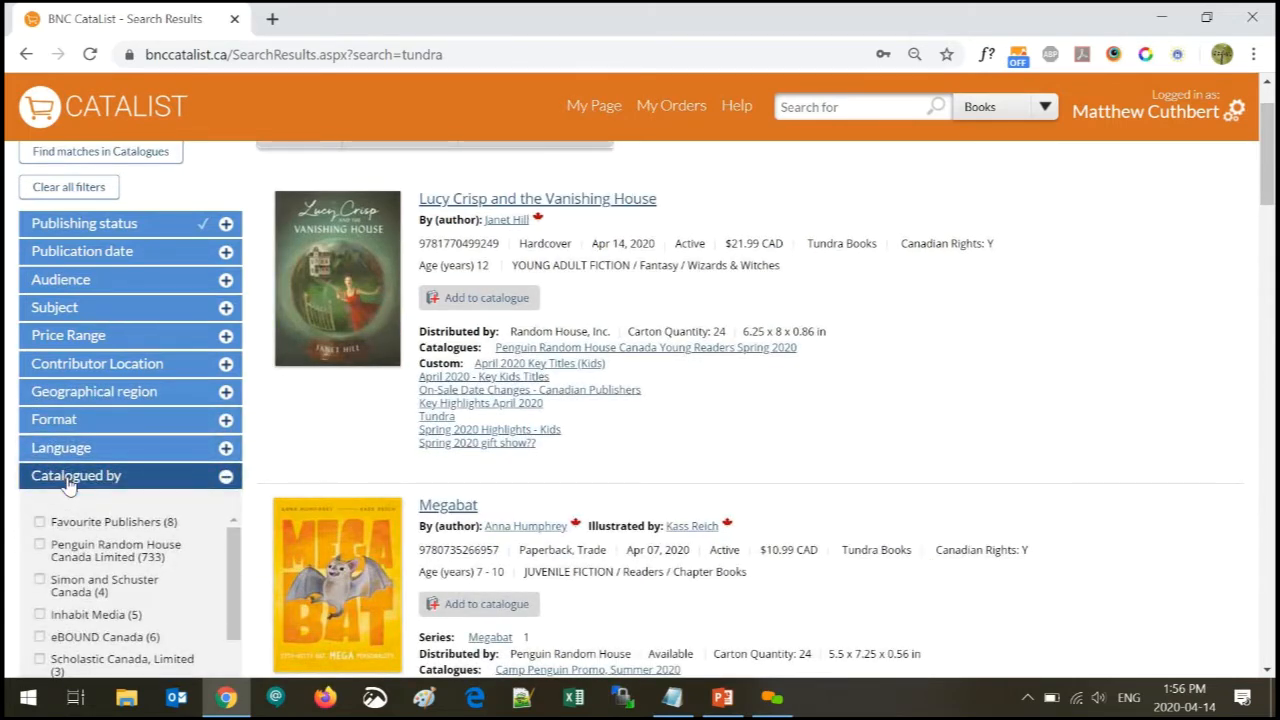
pyautogui.scroll(-1, 232, 578)
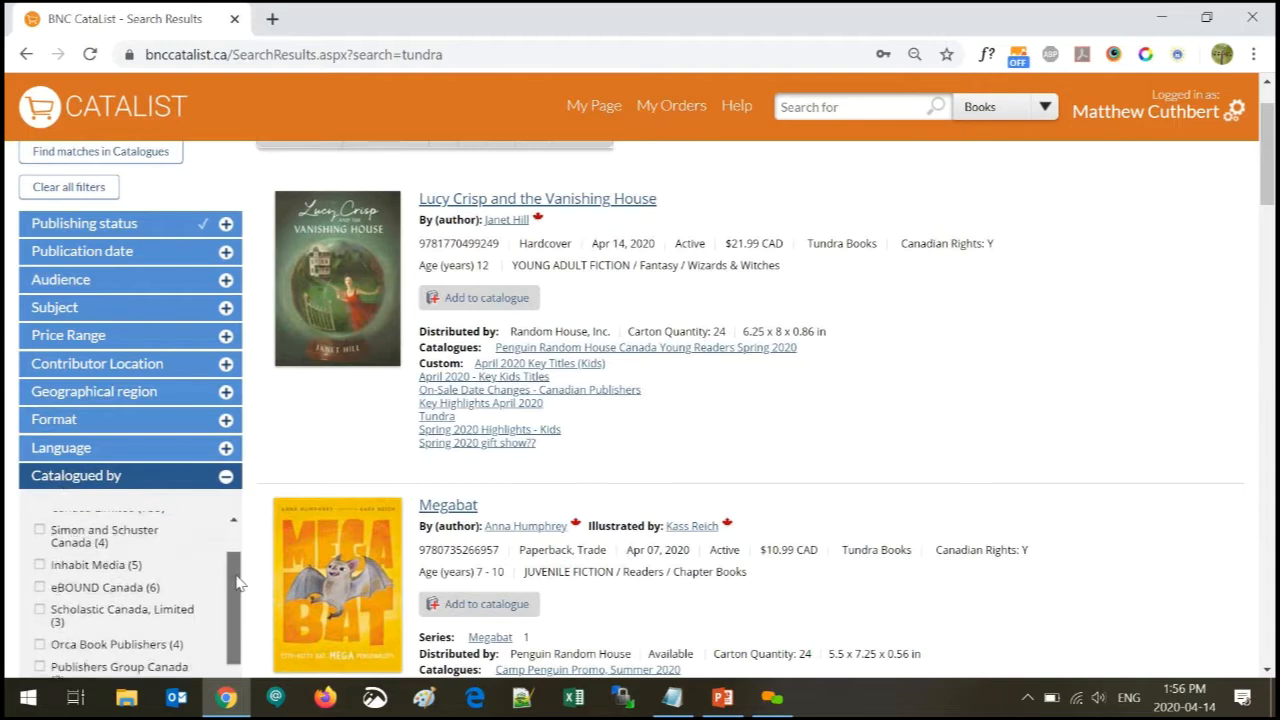
pyautogui.scroll(1, 232, 578)
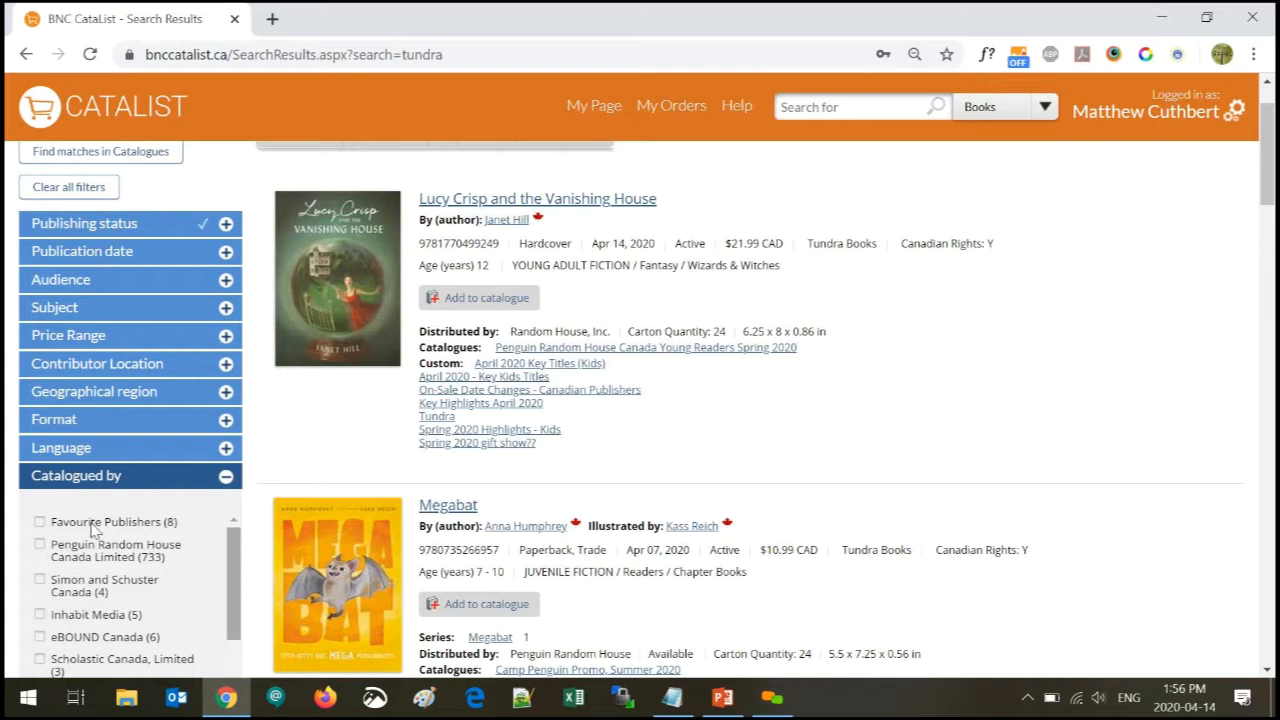
pyautogui.click(104, 474)
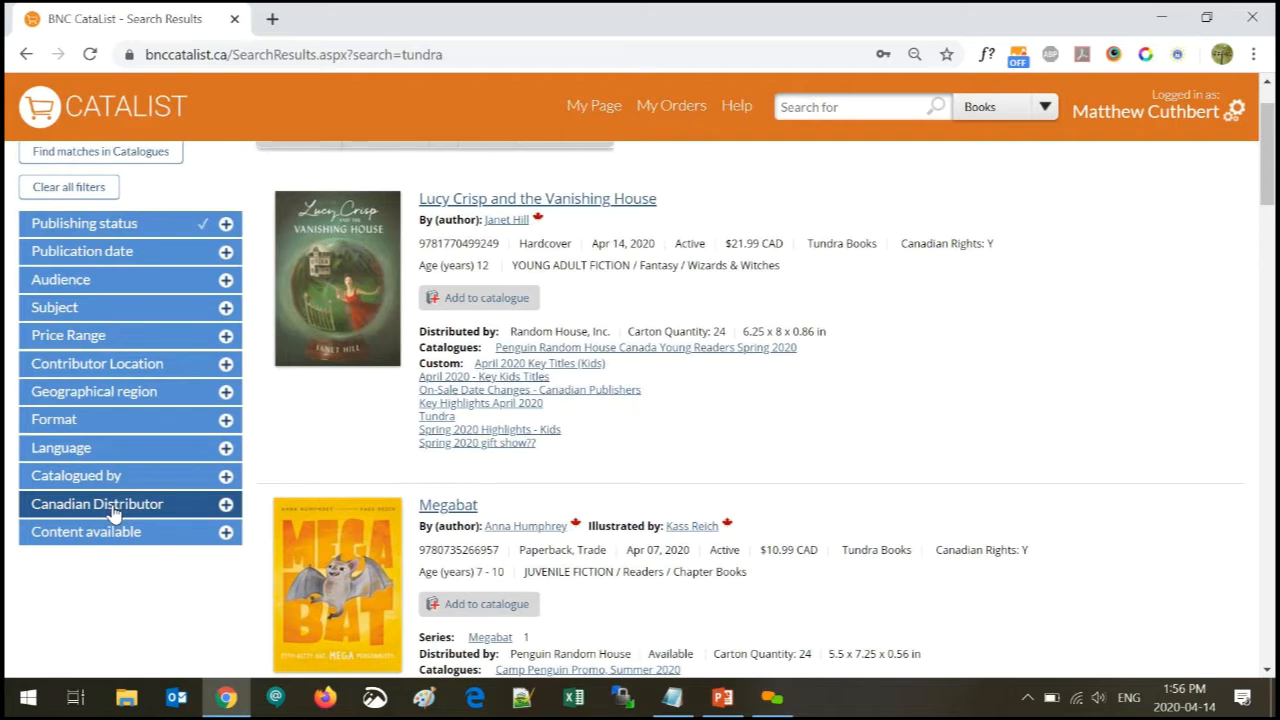
pyautogui.click(113, 510)
pyautogui.click(113, 510)
pyautogui.click(105, 480)
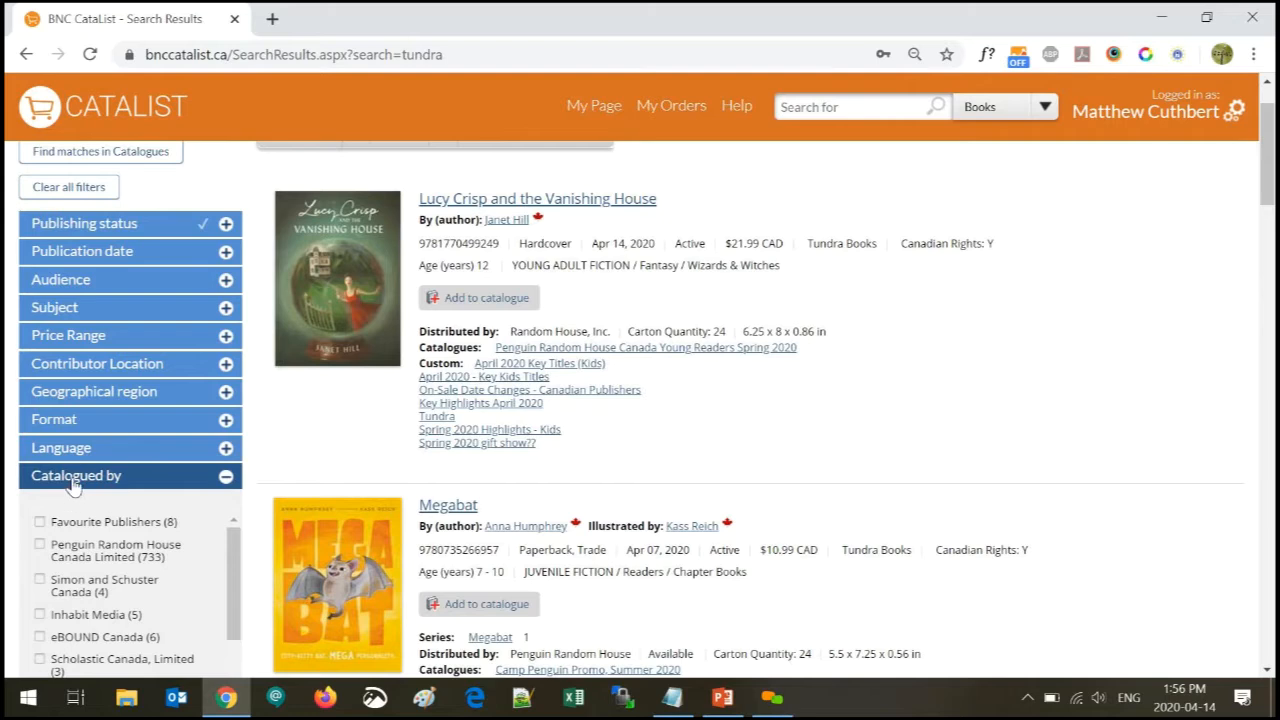
# Try the Catalogued by filter with Simon and Schuster Canada, and replace that choice with Favourite Publishers
pyautogui.click(41, 580)
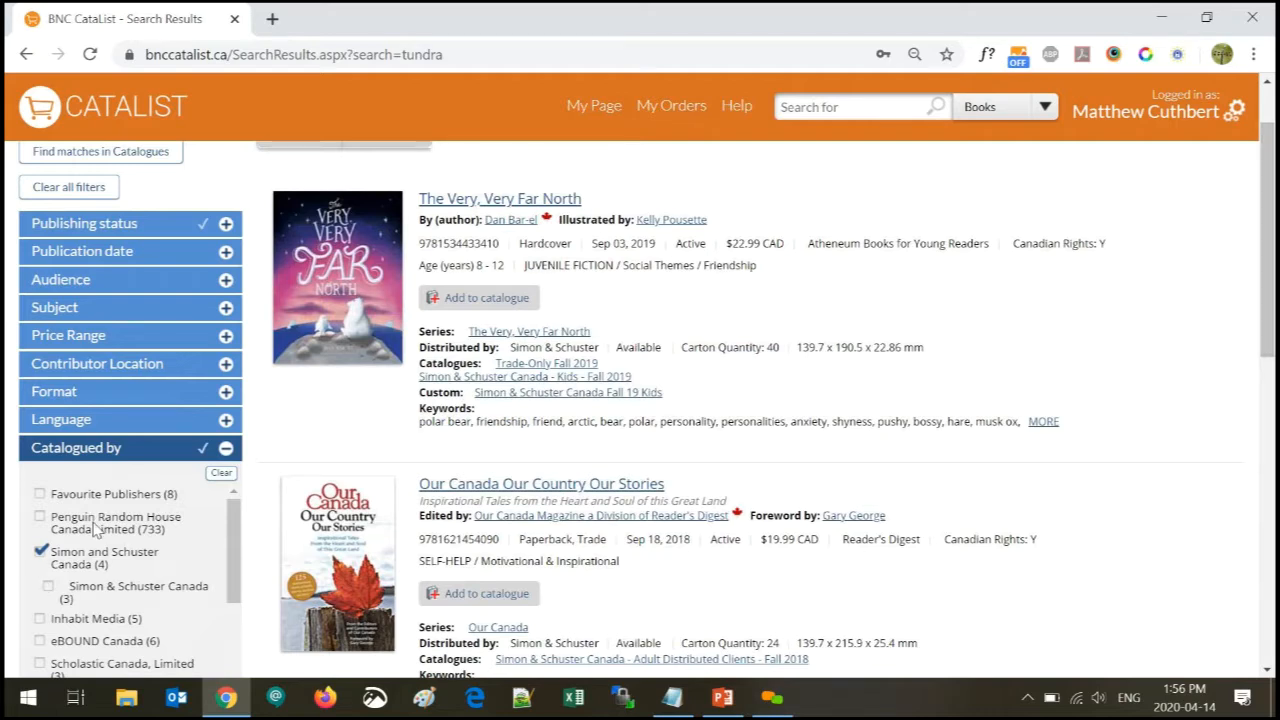
pyautogui.click(40, 551)
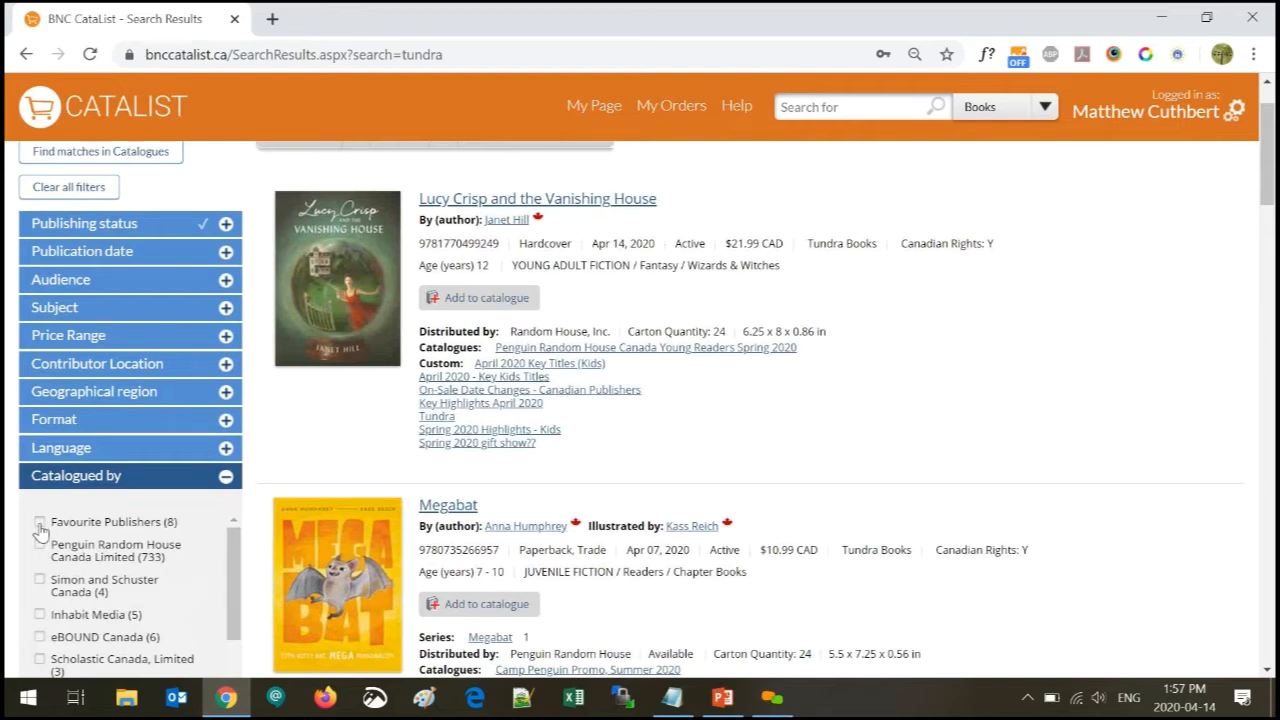
pyautogui.click(40, 522)
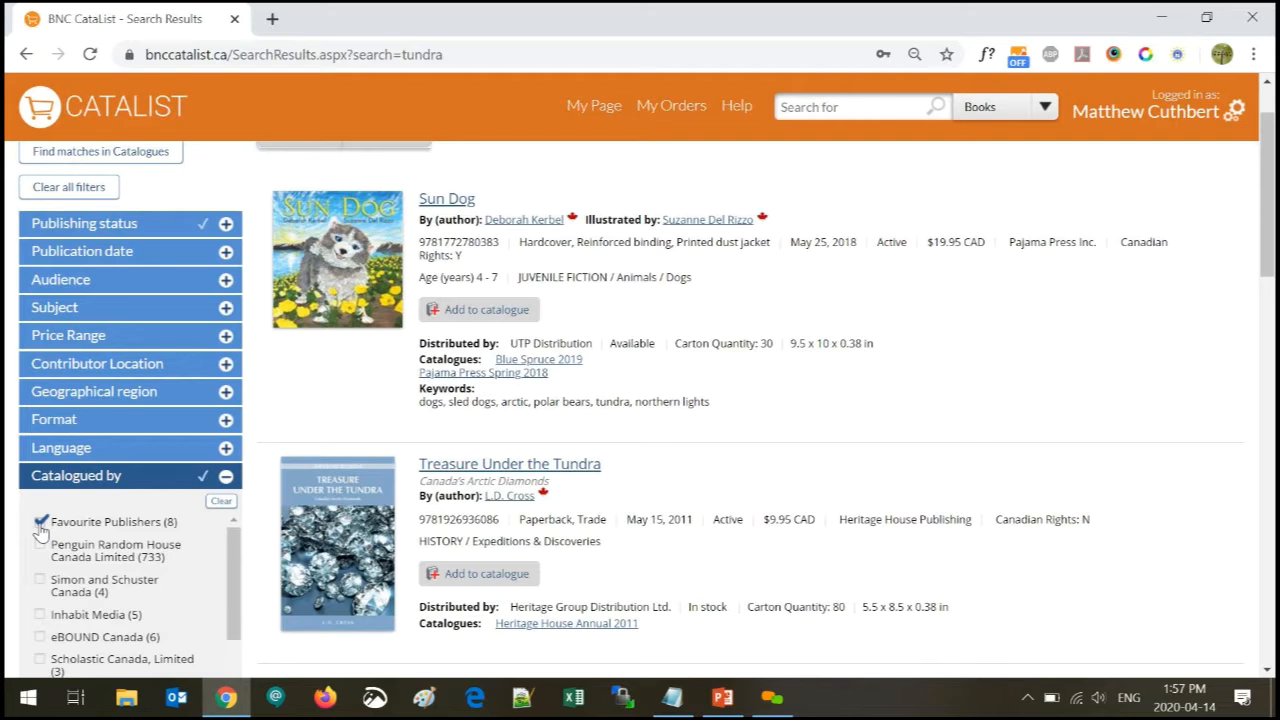
pyautogui.click(127, 488)
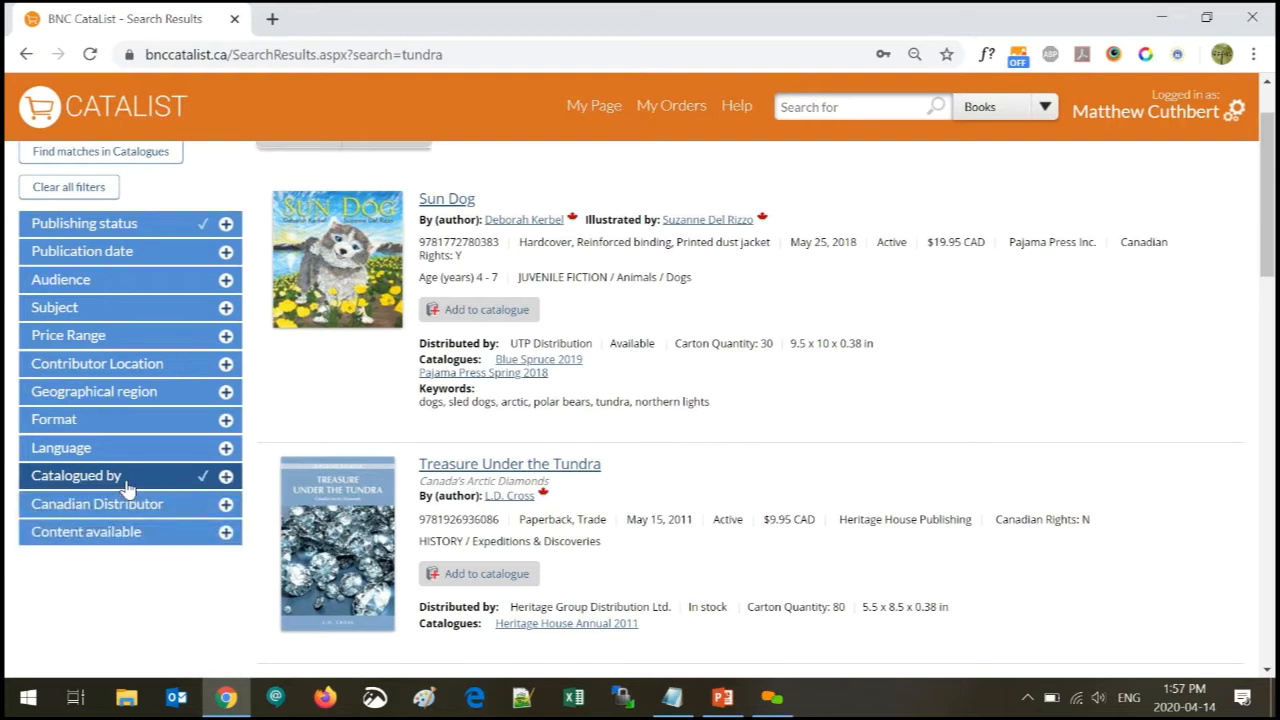
pyautogui.click(141, 489)
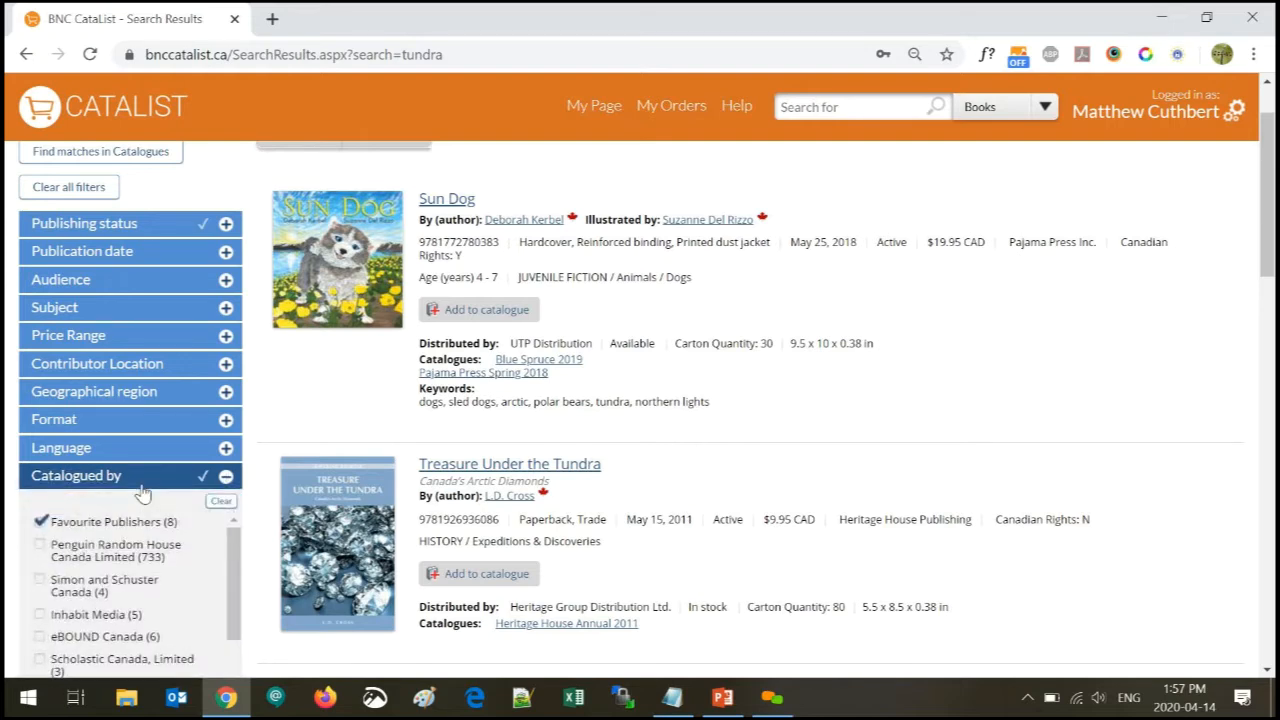
pyautogui.click(225, 480)
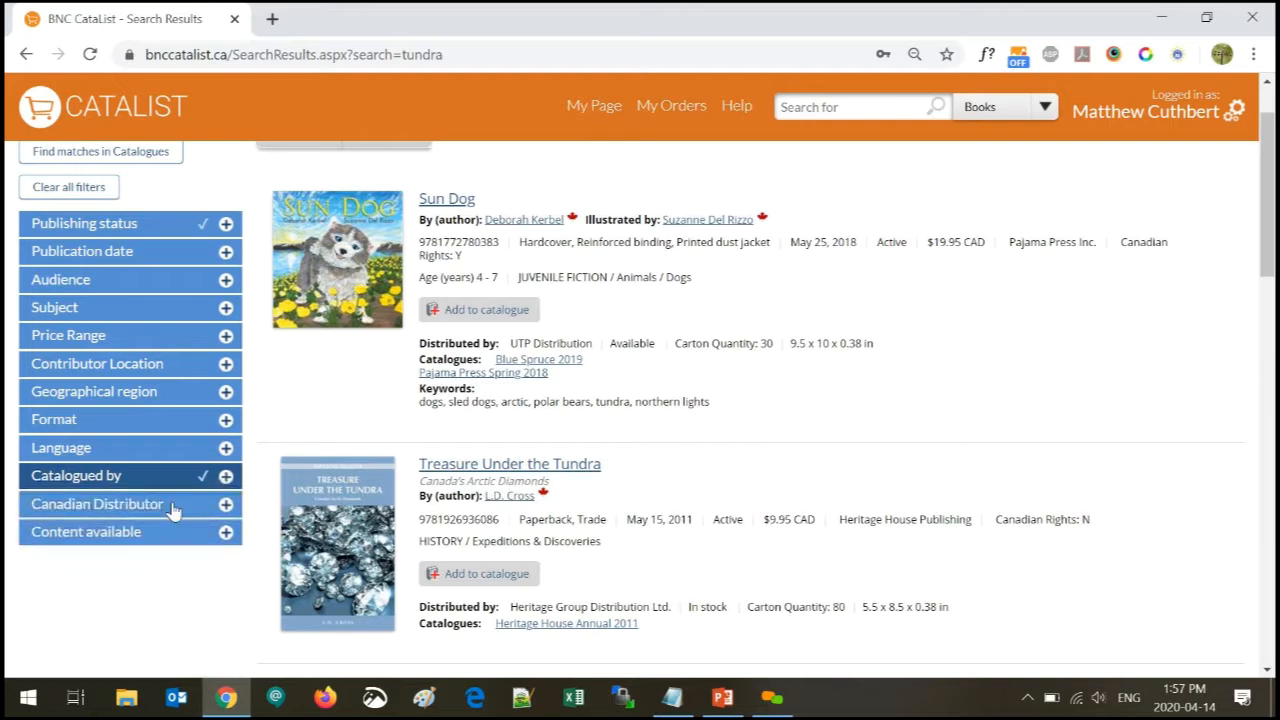
# Clear all filters from the tundra results and show the full set of Content available options
pyautogui.click(108, 540)
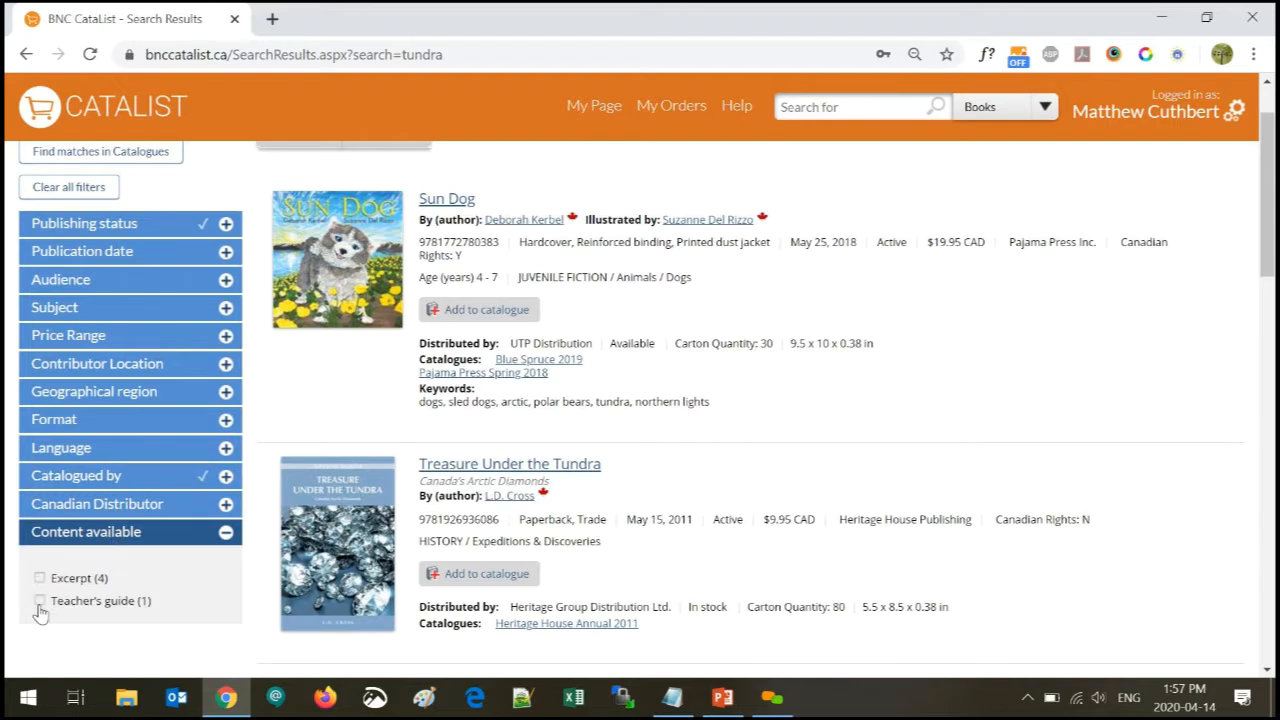
pyautogui.click(68, 189)
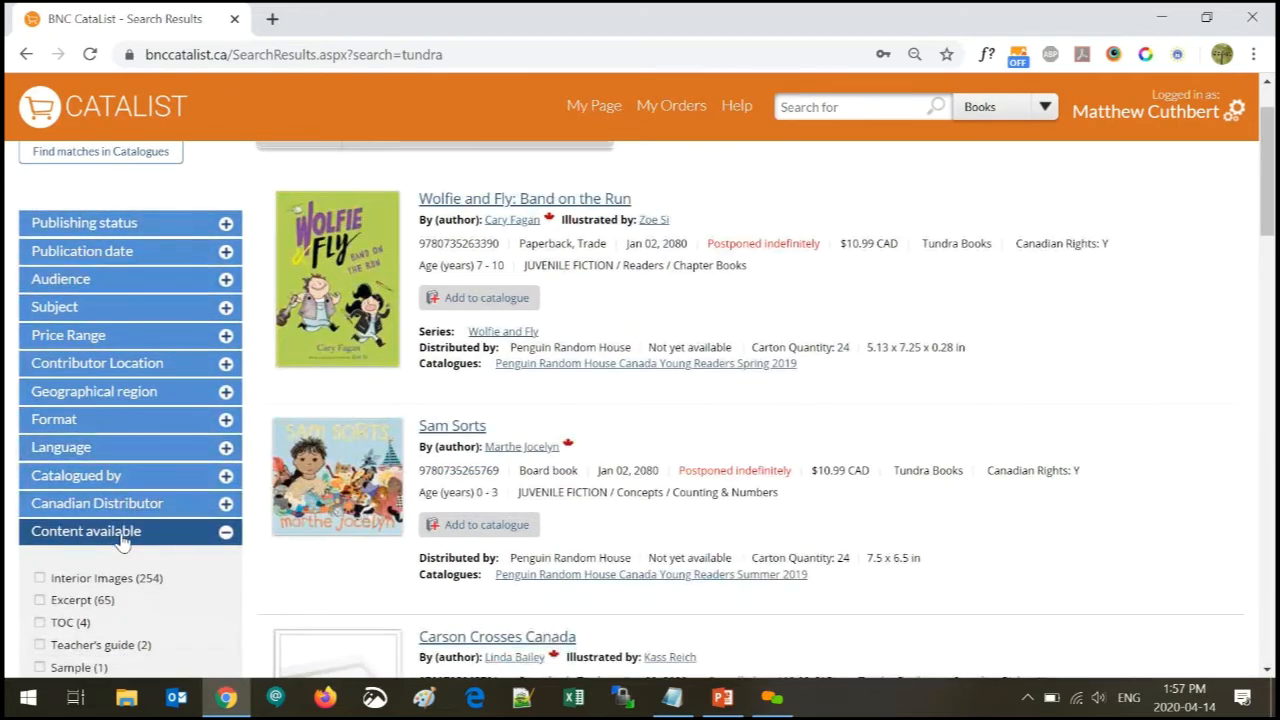
pyautogui.scroll(-1, 128, 560)
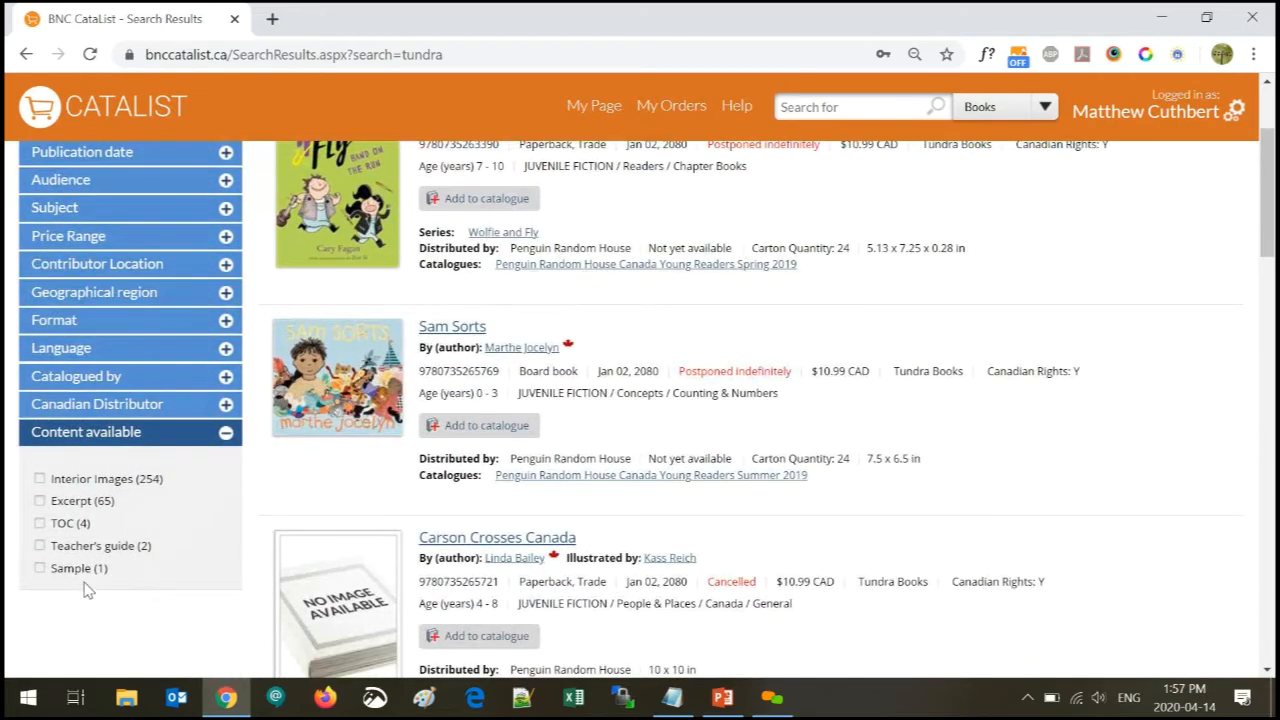
# Filter the books to those with an Excerpt available and remove that filter again
pyautogui.click(40, 501)
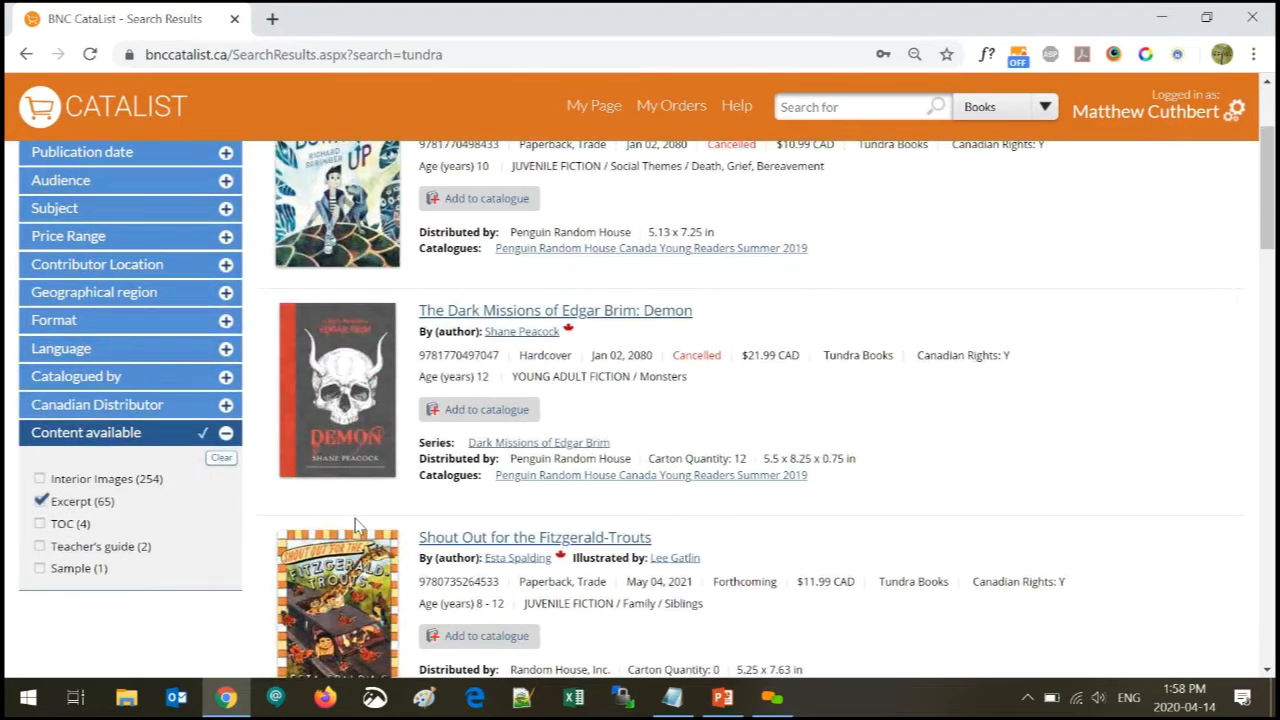
pyautogui.scroll(2, 443, 505)
pyautogui.scroll(-1, 440, 505)
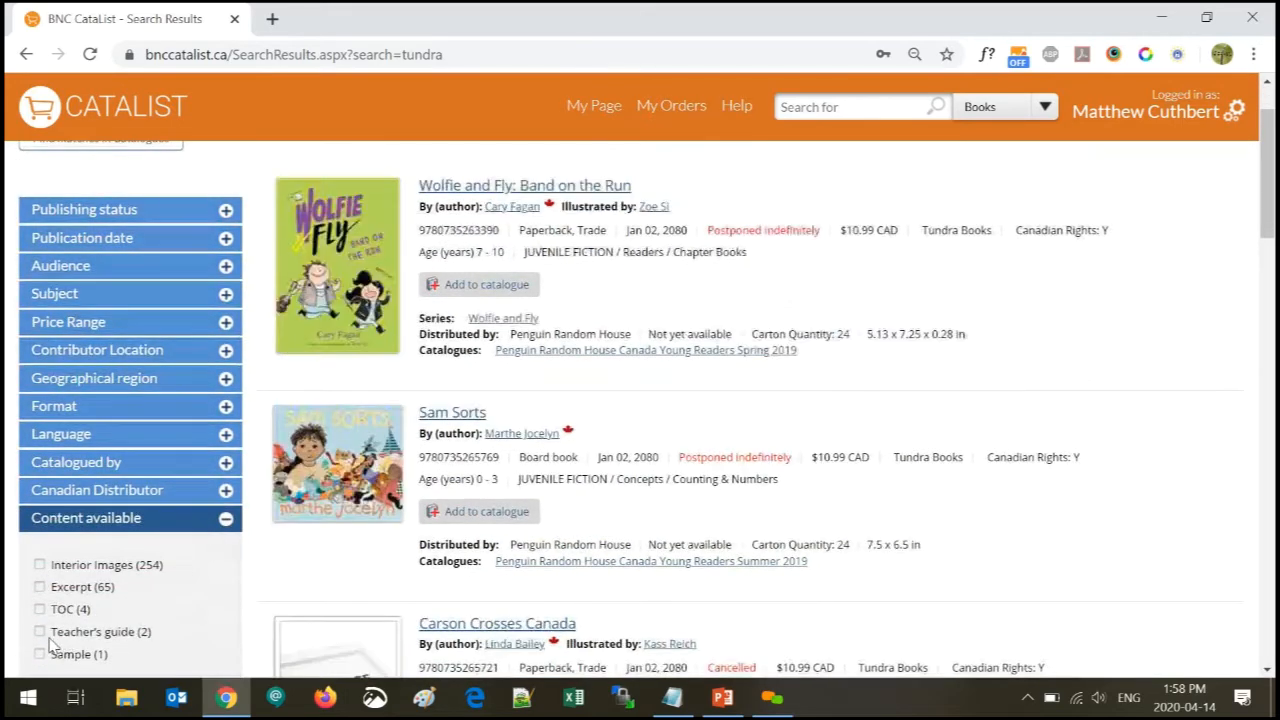
# Filter the tundra books to those with a Teacher's guide available and collapse the content filter
pyautogui.click(40, 632)
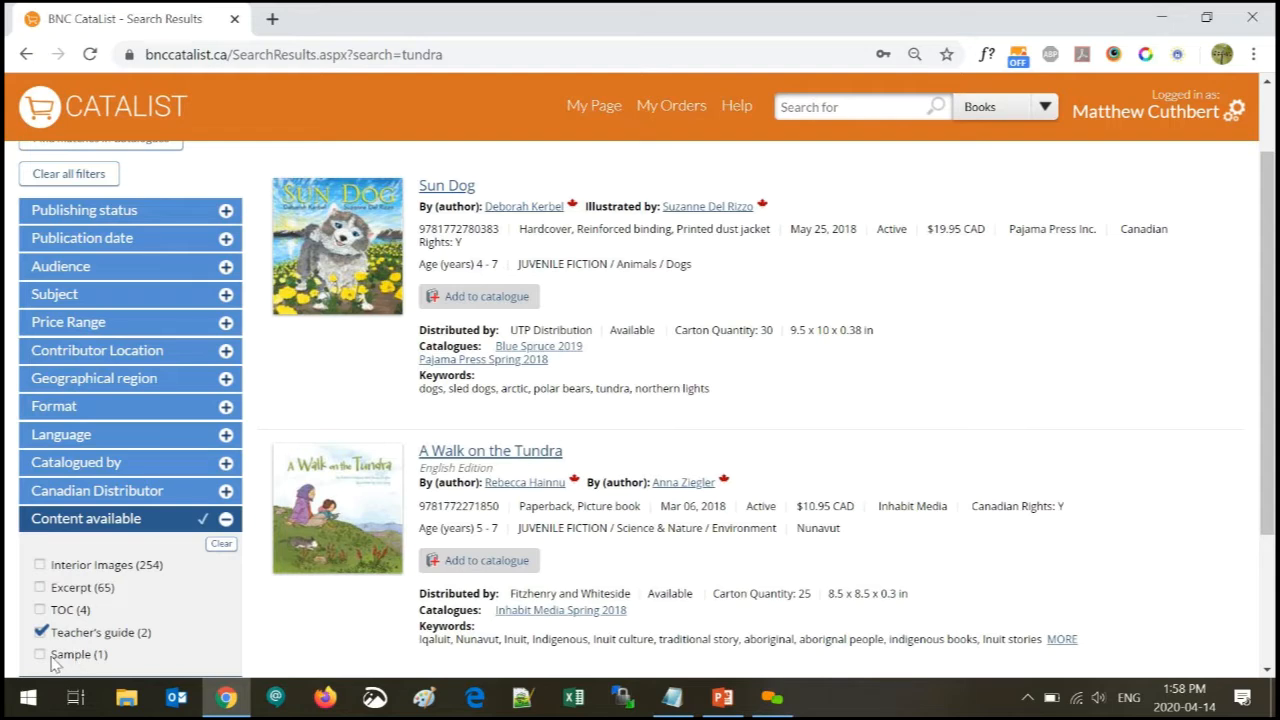
pyautogui.click(101, 531)
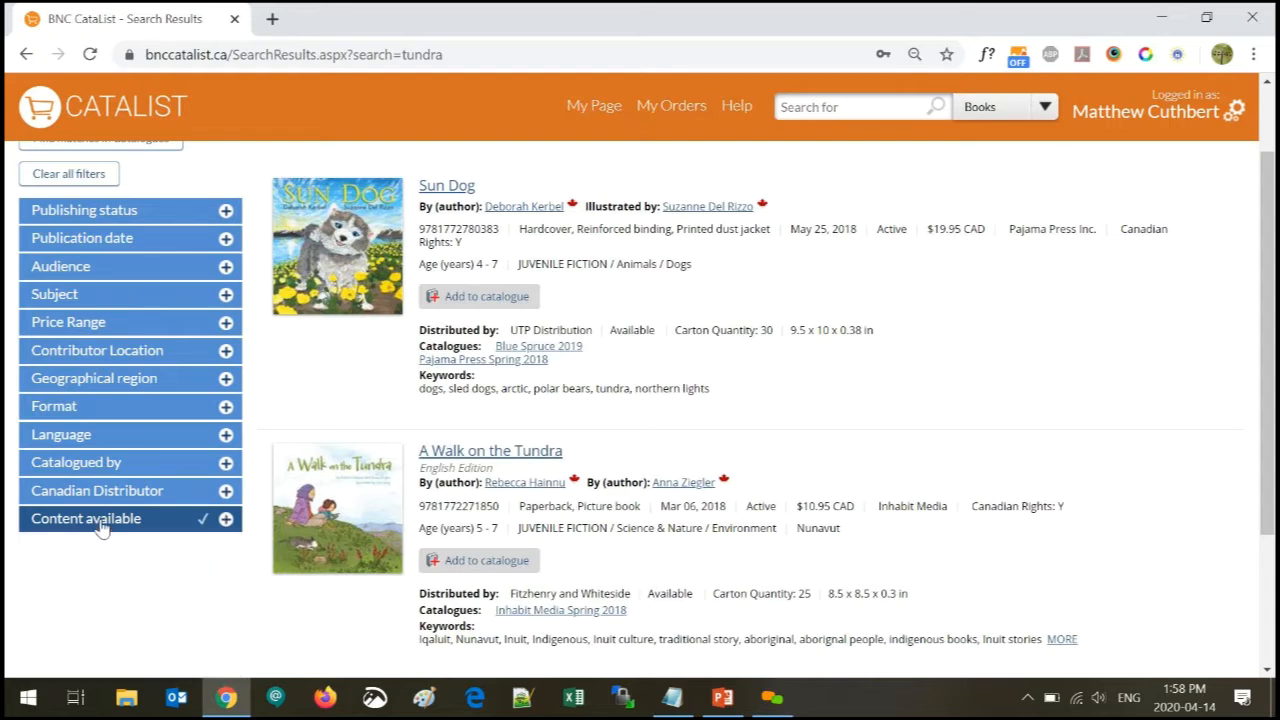
pyautogui.scroll(1, 225, 213)
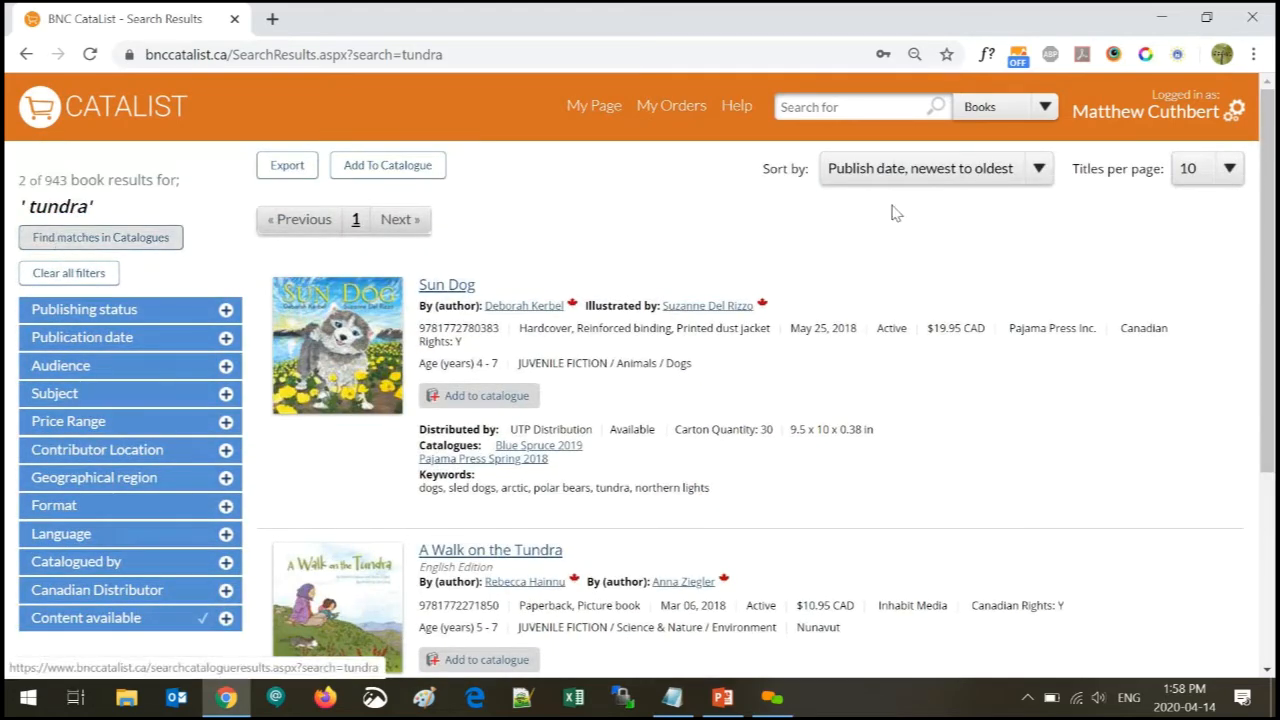
# Find the catalogues matching tundra and examine their Catalogue type, Catalogued by and Status filter options
pyautogui.click(104, 250)
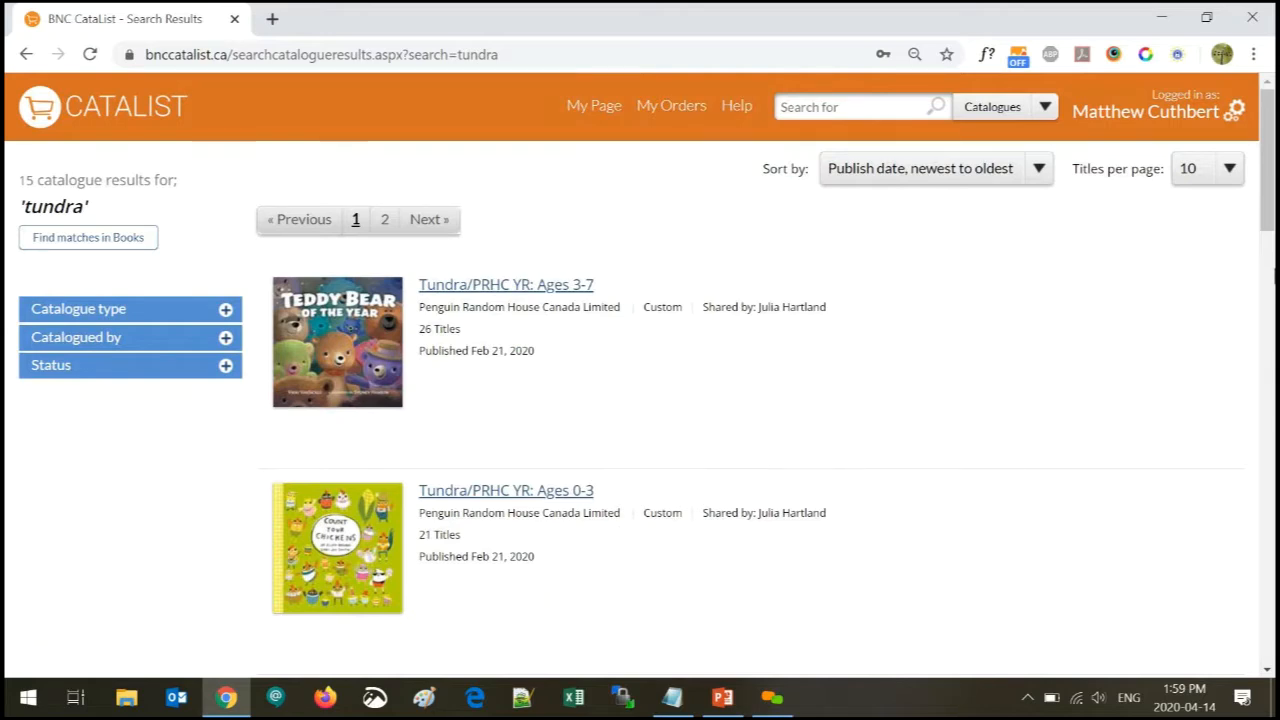
pyautogui.moveTo(1271, 193)
pyautogui.mouseDown()
pyautogui.moveTo(1269, 219)
pyautogui.moveTo(1270, 195)
pyautogui.mouseUp()
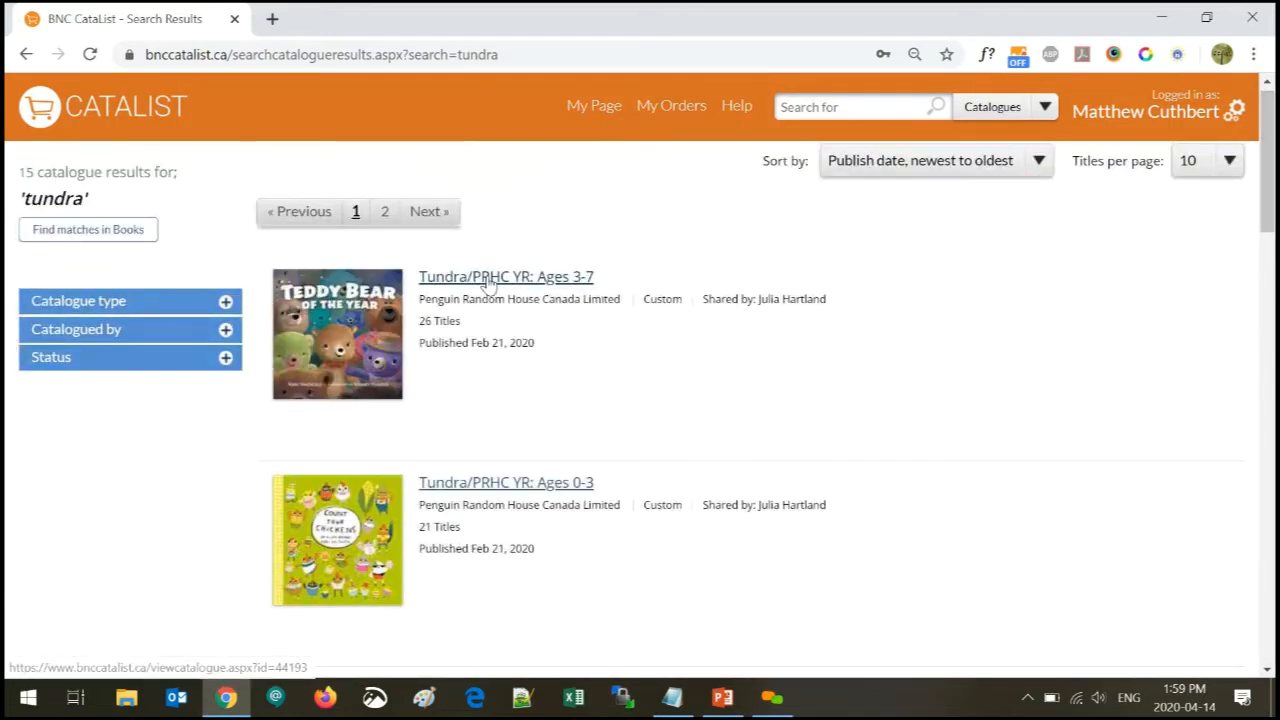
pyautogui.click(137, 303)
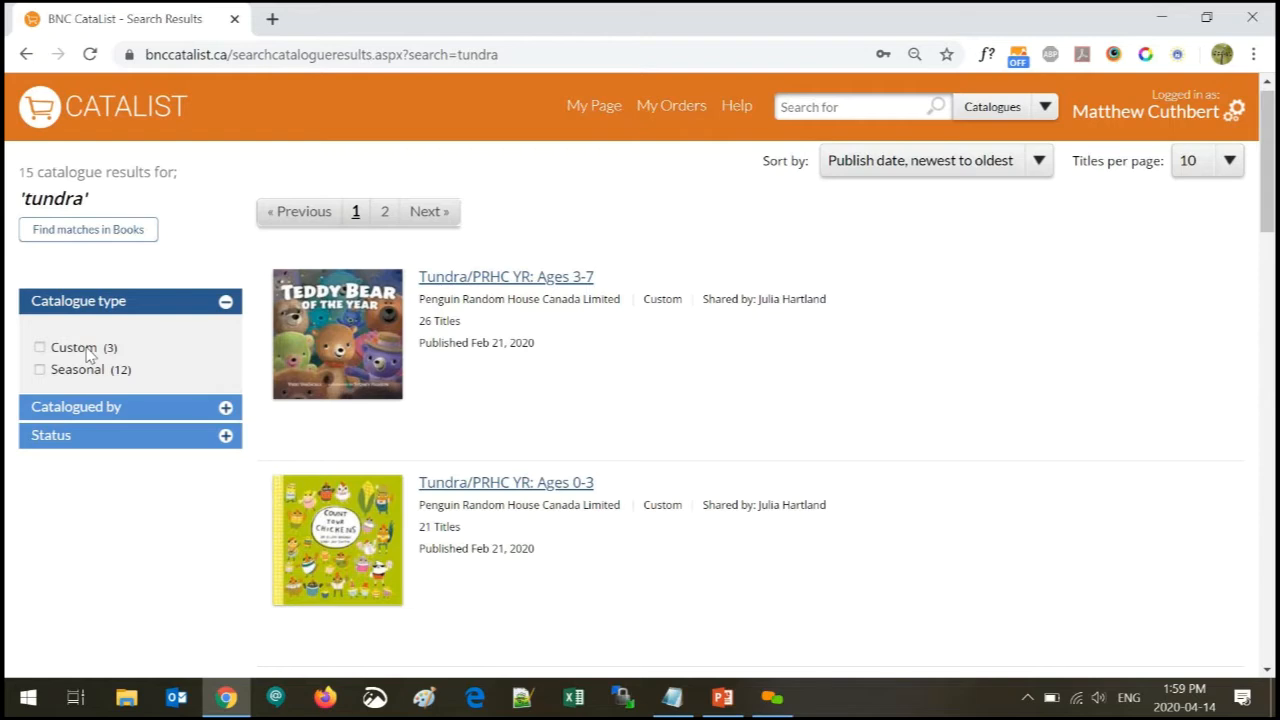
pyautogui.click(120, 417)
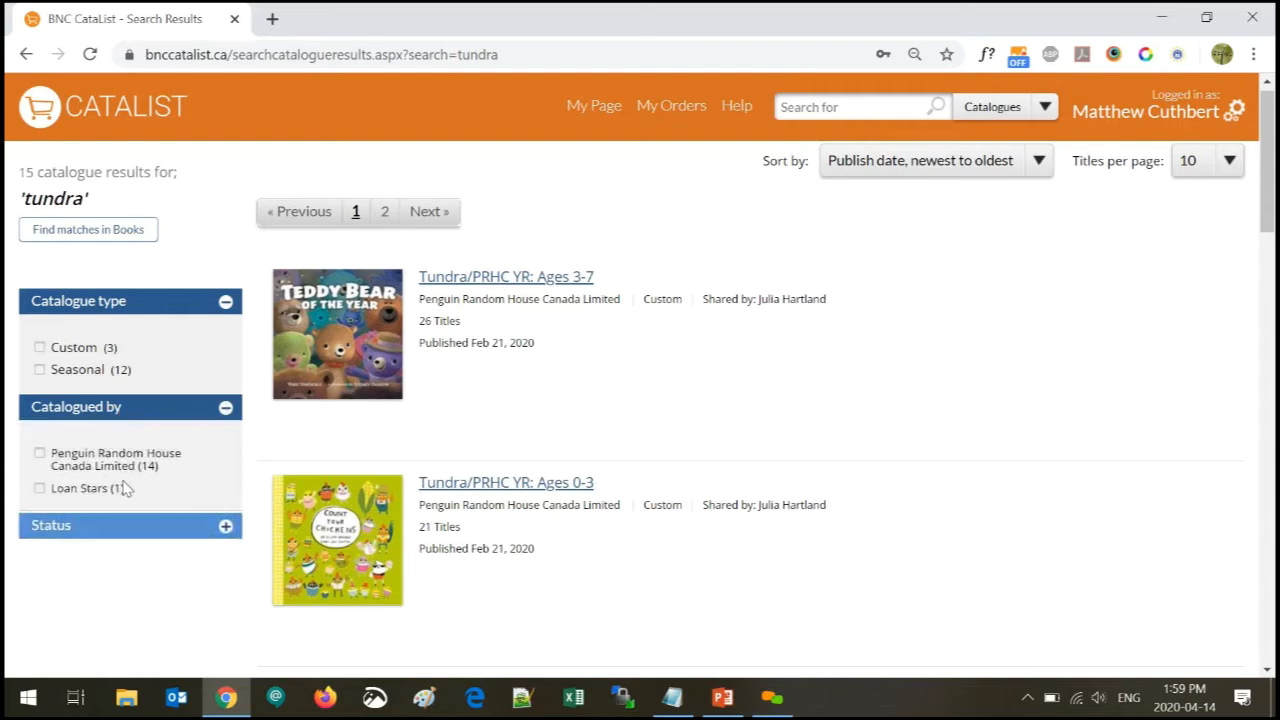
pyautogui.click(83, 532)
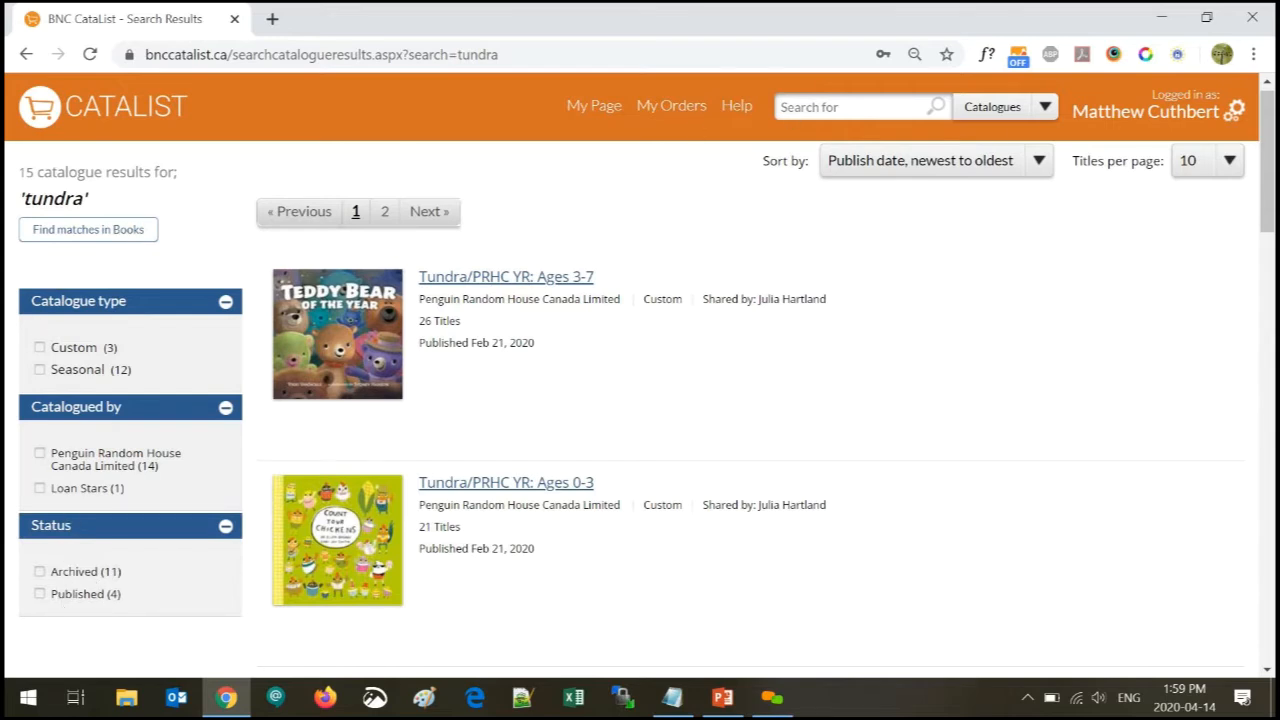
# Search the catalogues for "fall 2020"
pyautogui.click(848, 107)
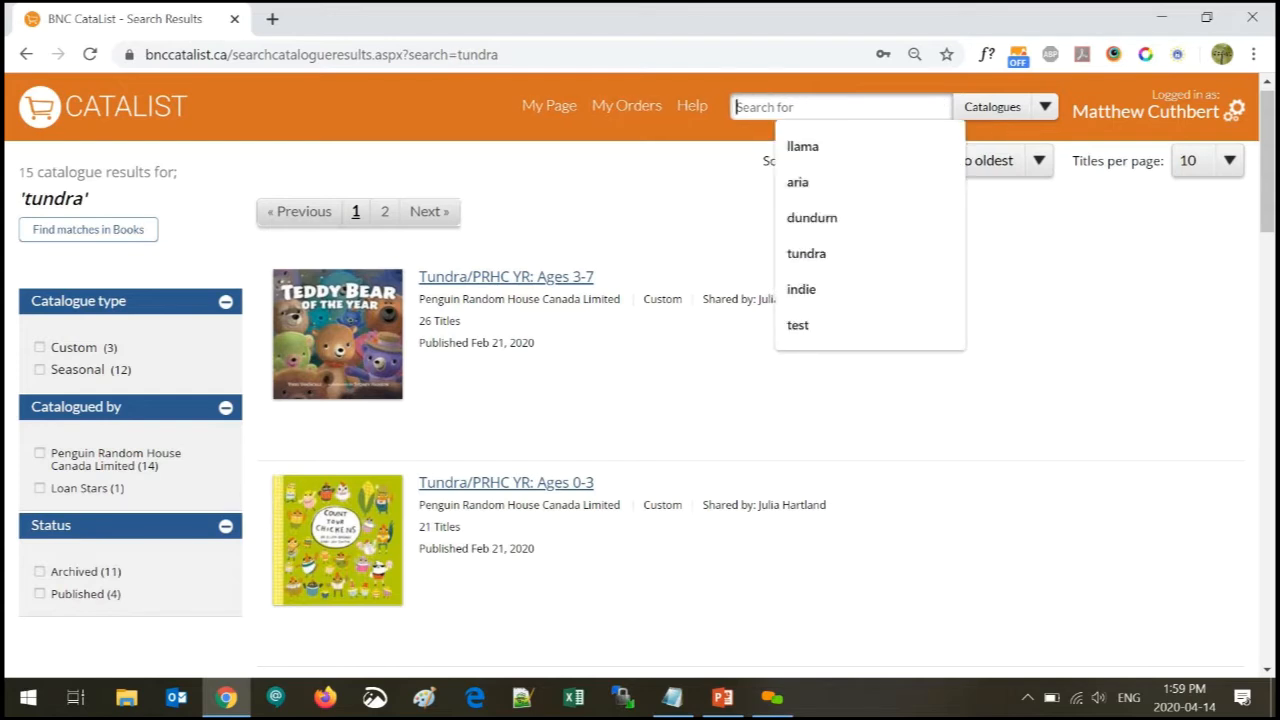
pyautogui.write('fa')
pyautogui.press('BackSpace')
pyautogui.write('a')
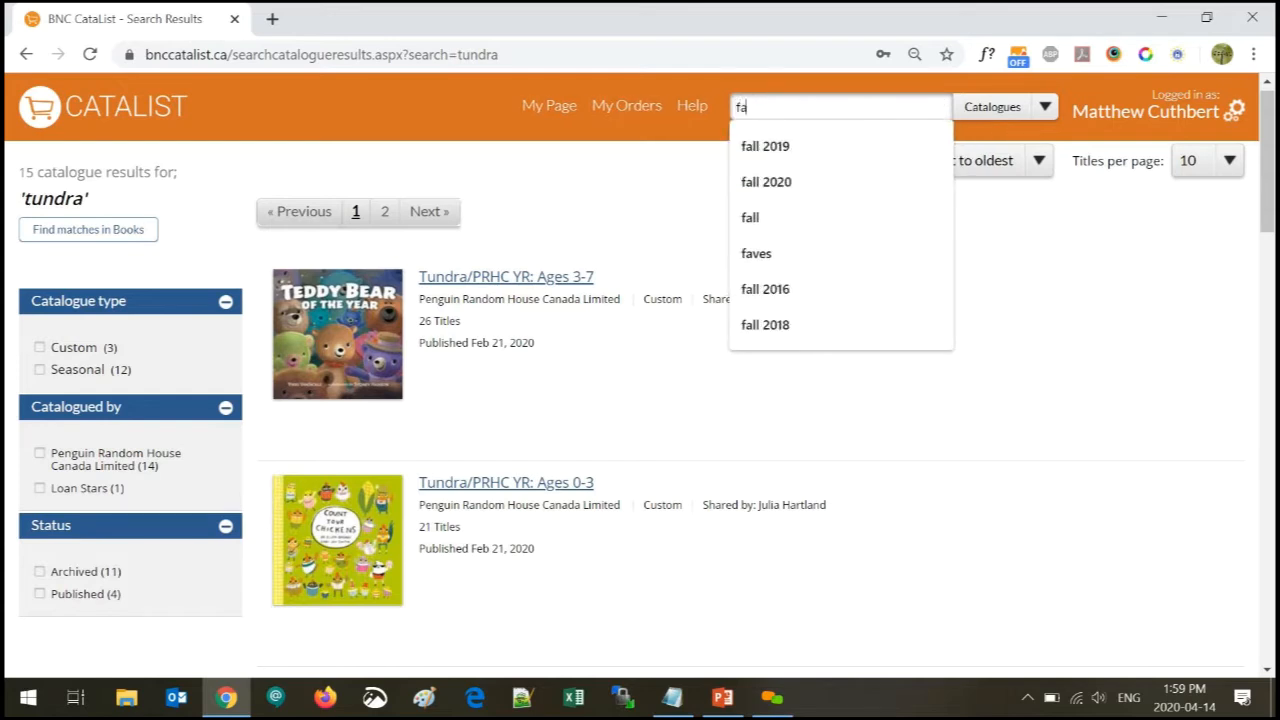
pyautogui.write('ll 2022')
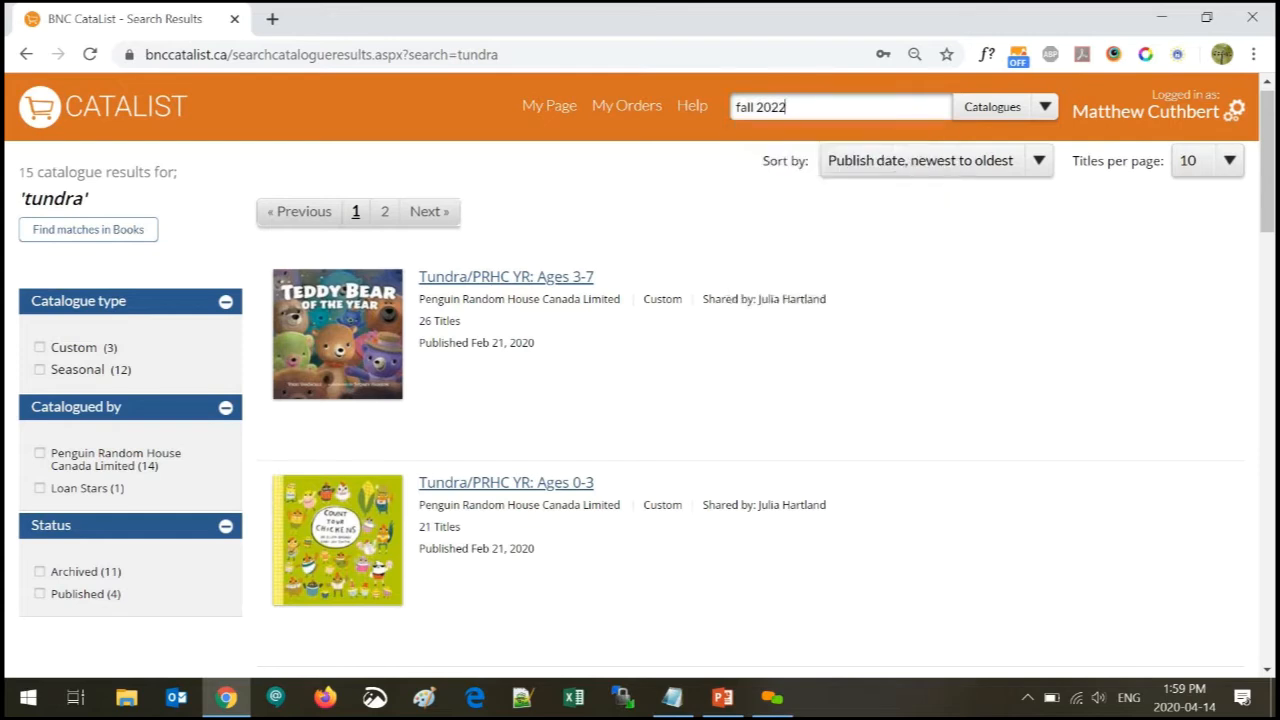
pyautogui.press('BackSpace')
pyautogui.press('BackSpace')
pyautogui.write('0')
pyautogui.press('Return')
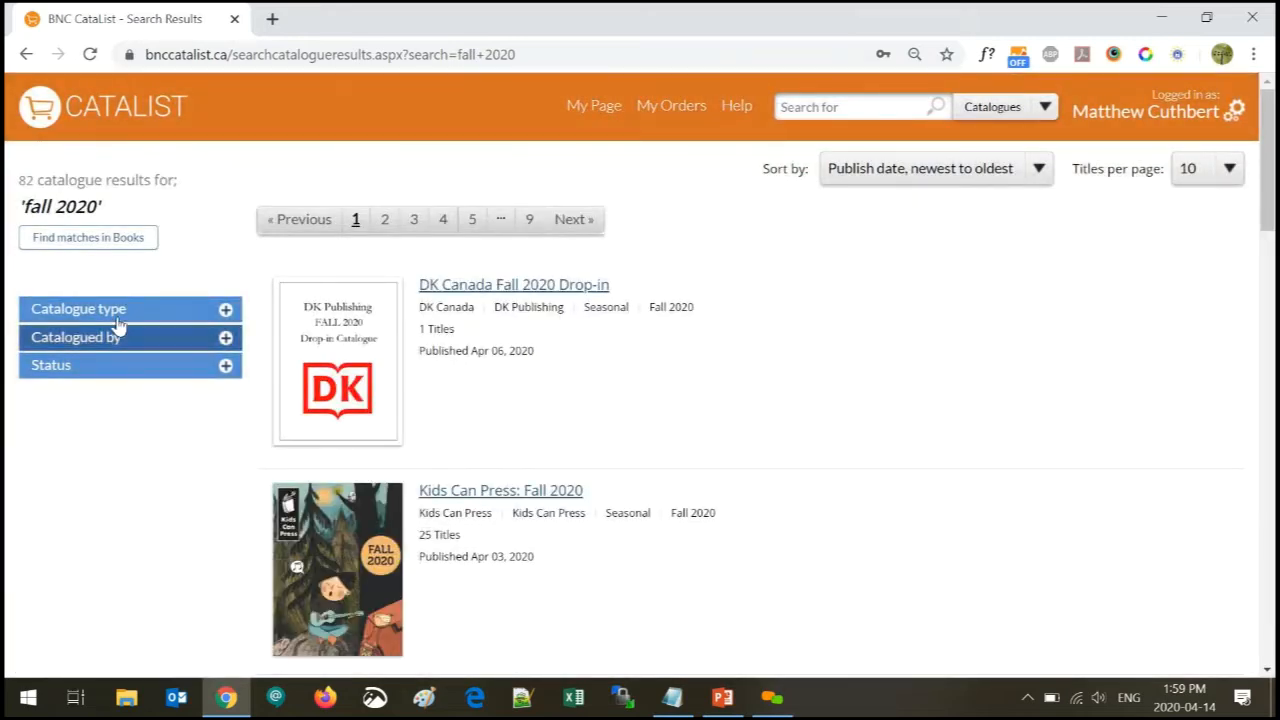
# Limit the catalogues to Favourite Publishers, open the Kids Can Press: Fall 2020 catalogue and return to the results
pyautogui.click(117, 338)
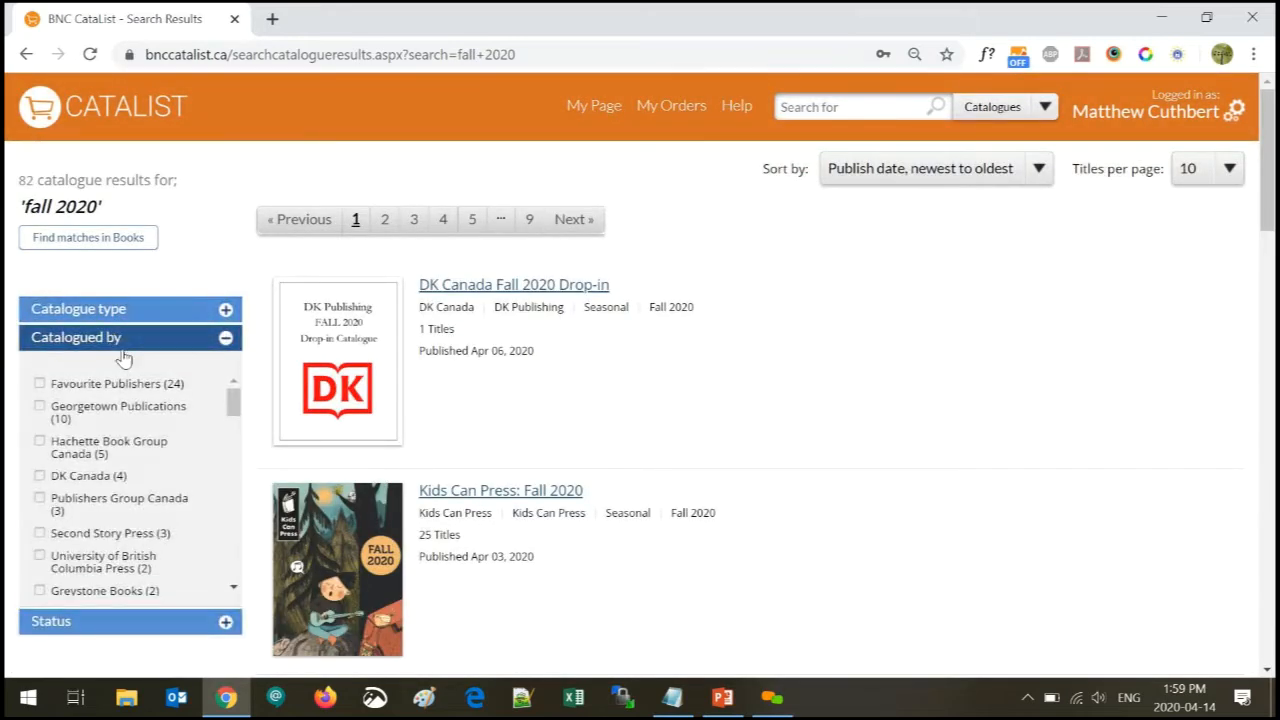
pyautogui.click(40, 384)
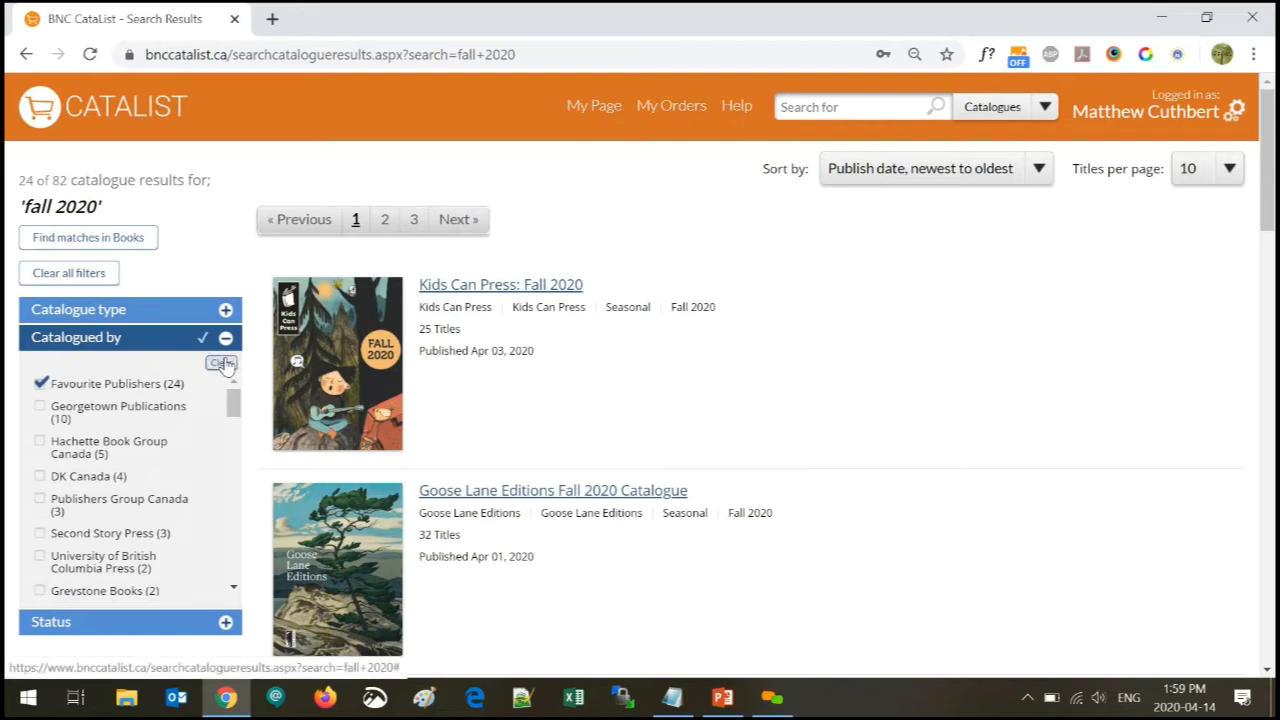
pyautogui.click(357, 333)
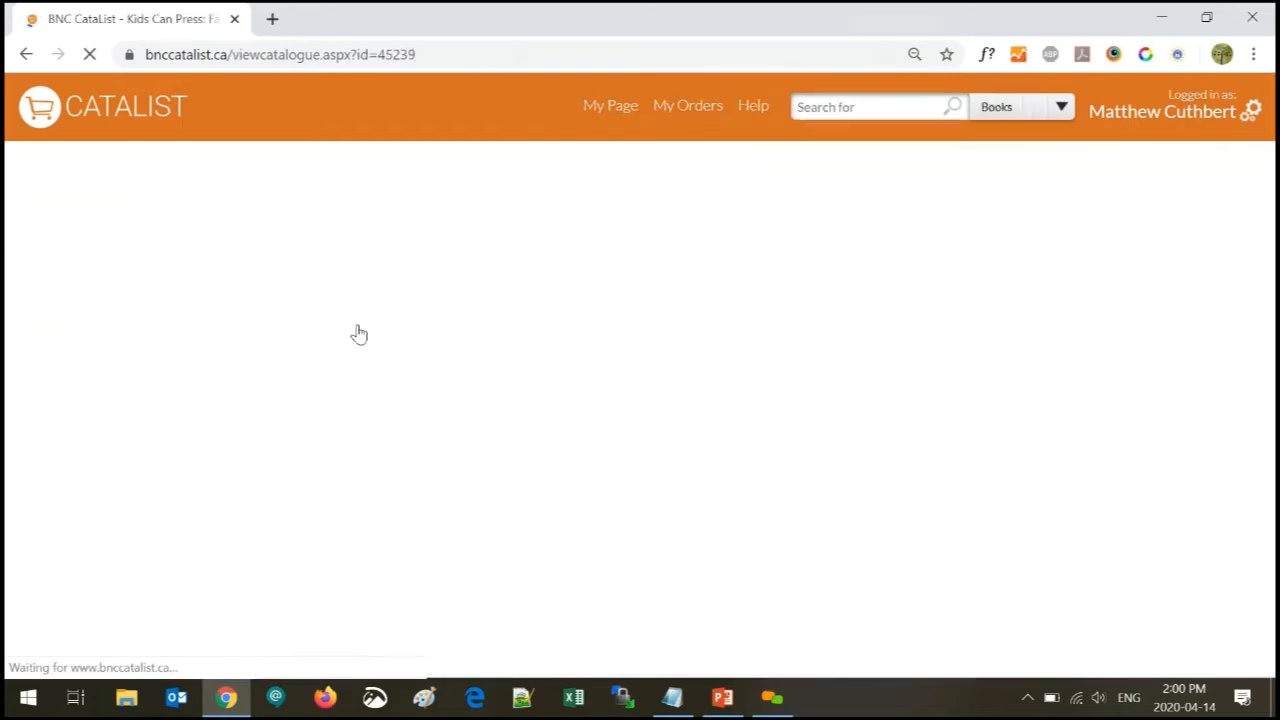
pyautogui.click(27, 55)
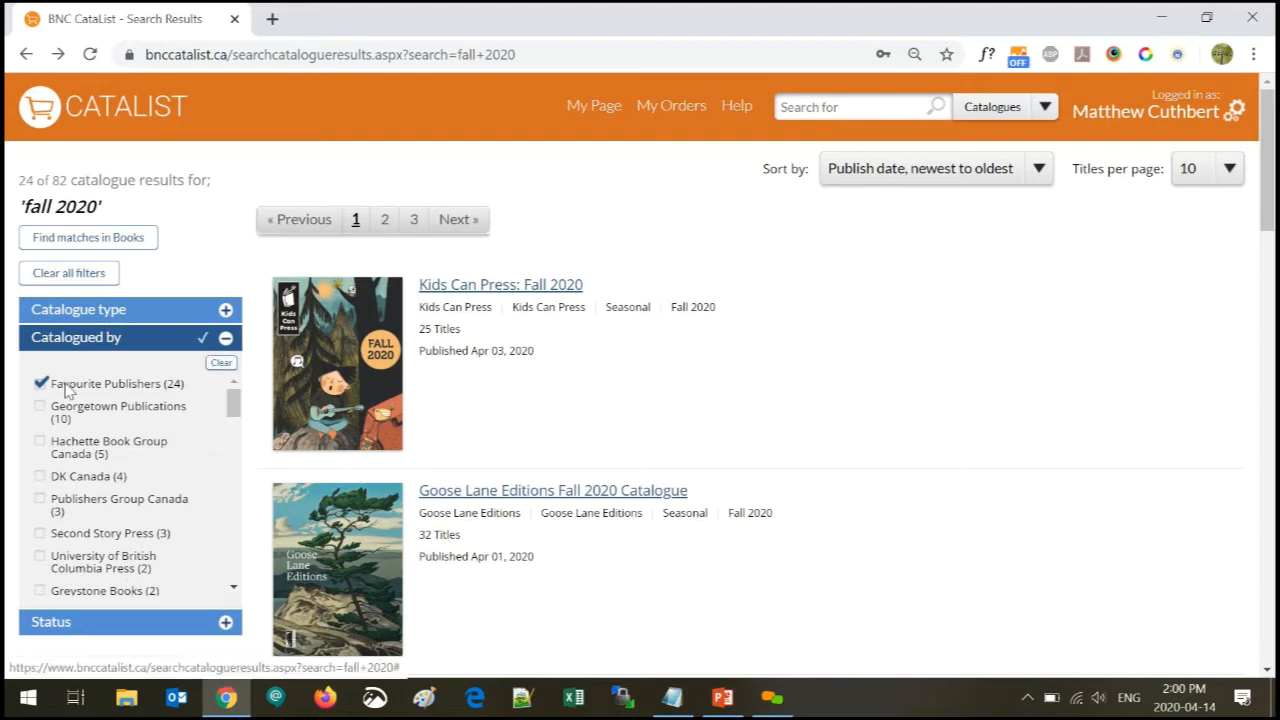
pyautogui.click(1046, 107)
pyautogui.click(1008, 158)
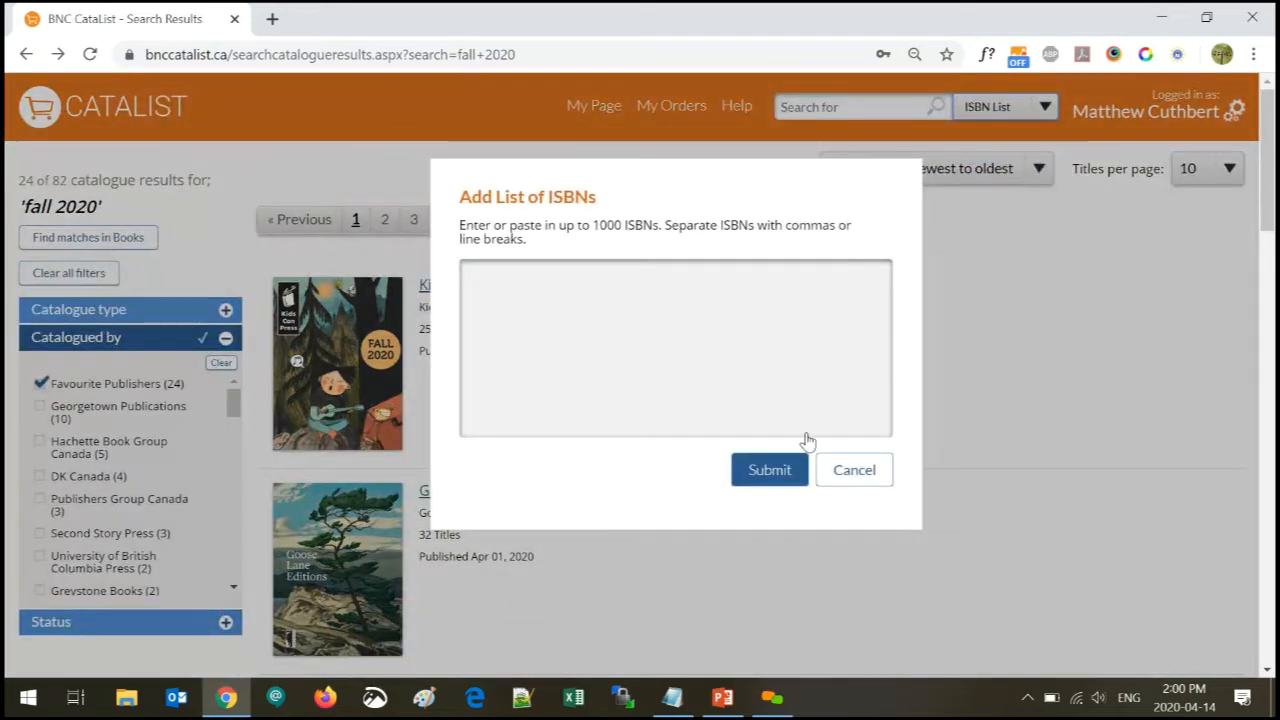
pyautogui.click(672, 697)
pyautogui.moveTo(1120, 354); pyautogui.dragTo(1024, 214)
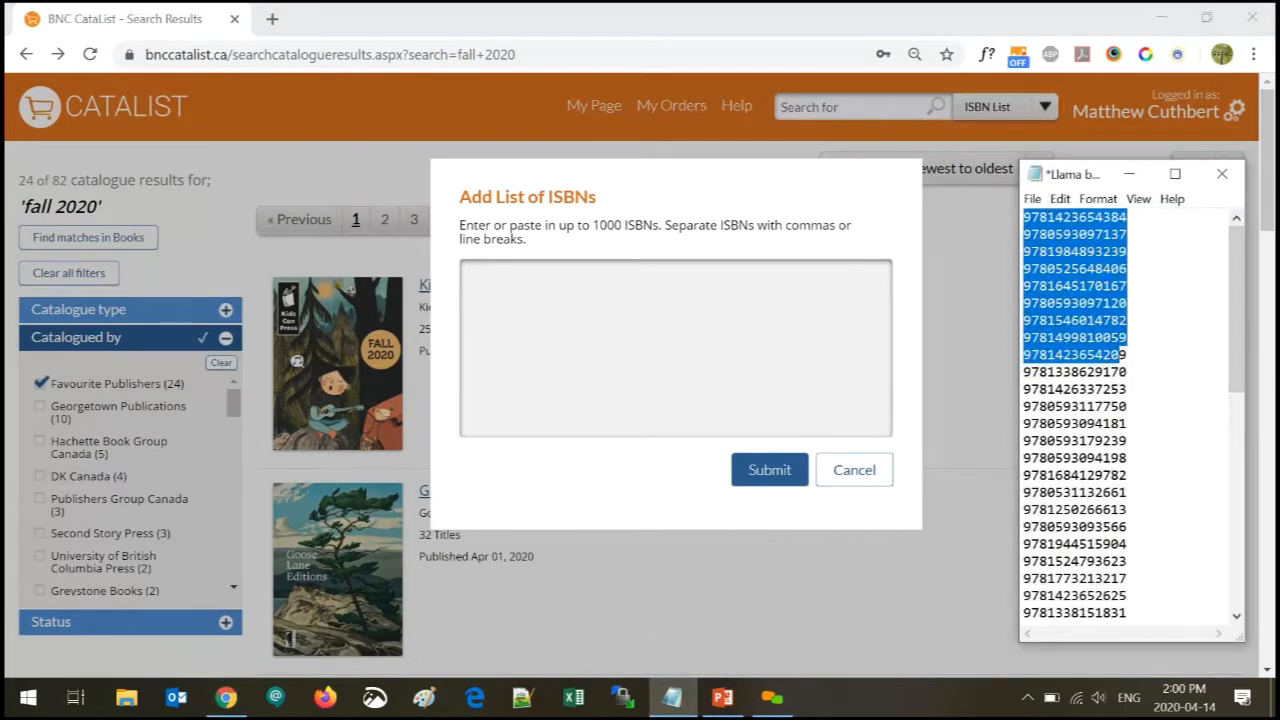
pyautogui.moveTo(1128, 354); pyautogui.dragTo(1024, 216)
pyautogui.hotkey('ctrl', 'c')
pyautogui.click(675, 345)
pyautogui.hotkey('ctrl', 'v')
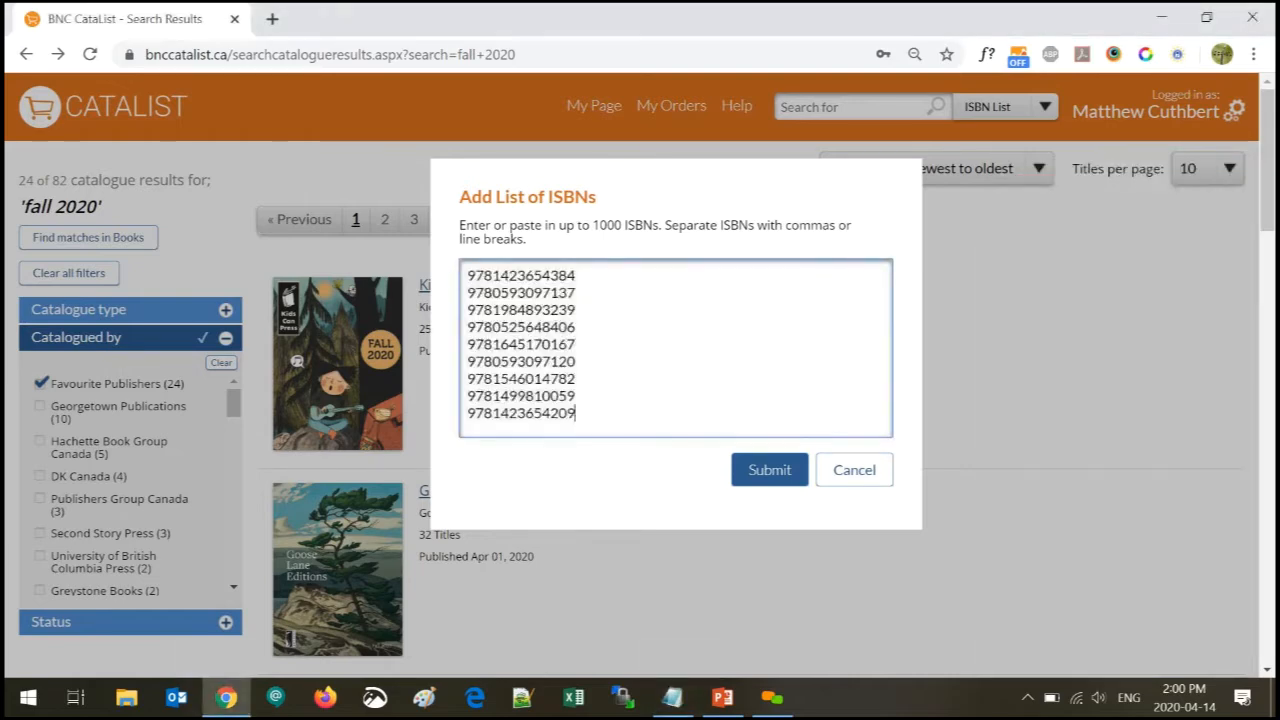
pyautogui.click(768, 472)
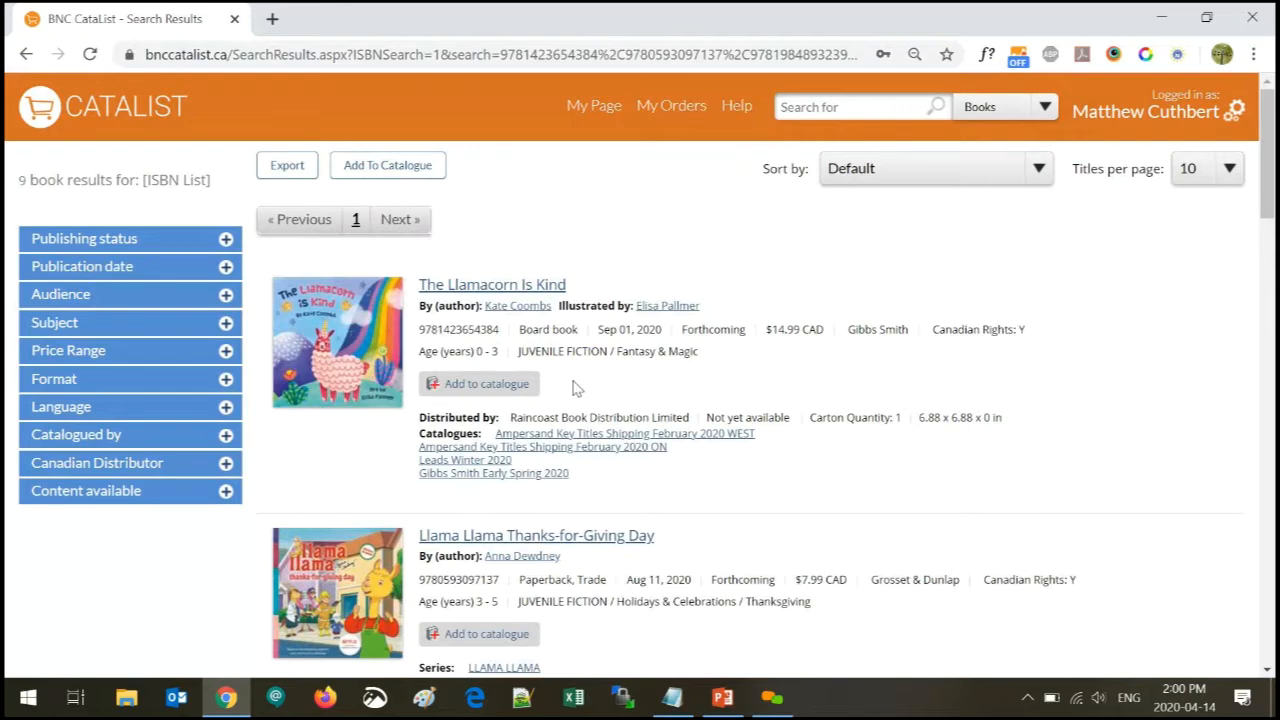
# Look through the whole list of books returned for the ISBN list and go back to its beginning
pyautogui.scroll(-1, 575, 383)
pyautogui.scroll(-3, 575, 383)
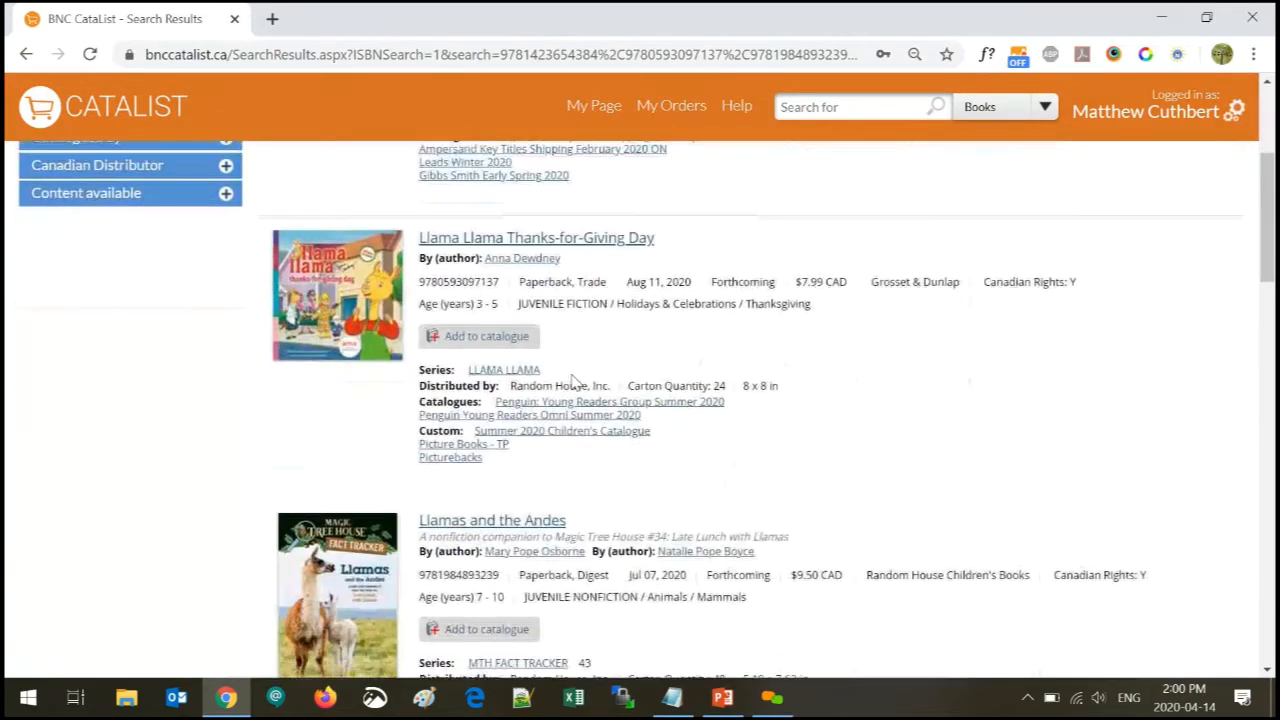
pyautogui.scroll(-8, 575, 383)
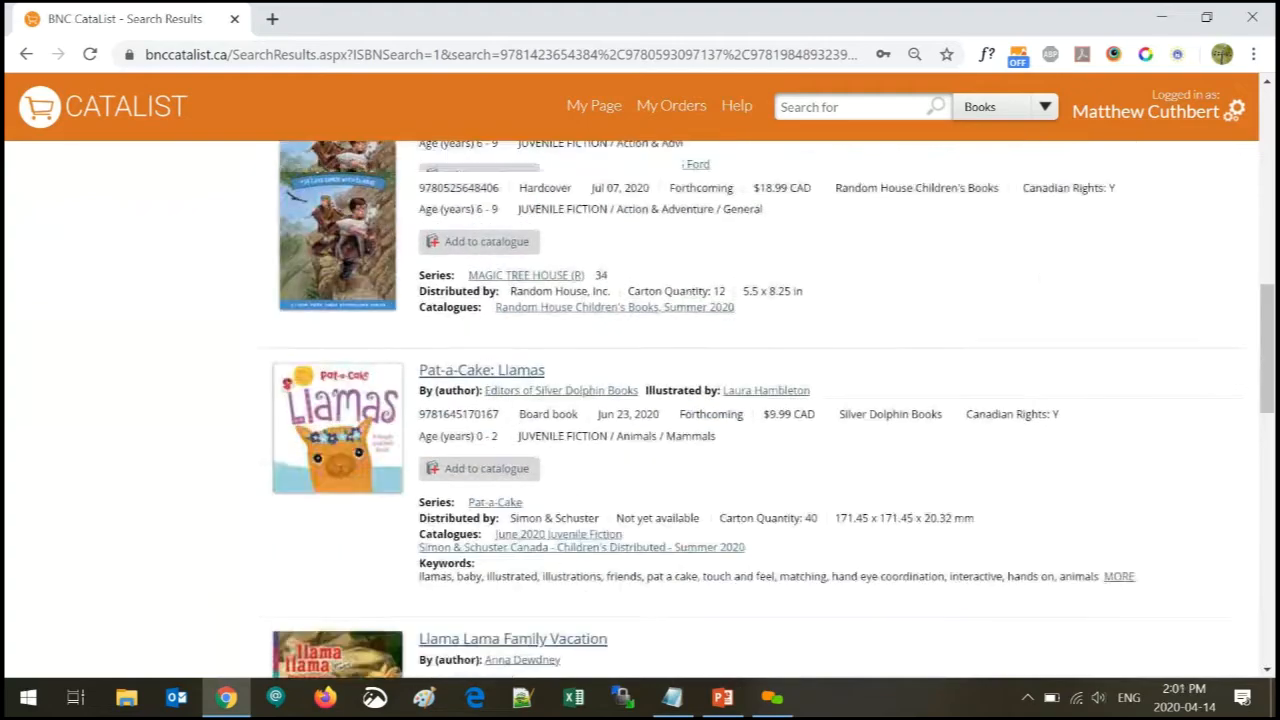
pyautogui.scroll(-7, 575, 382)
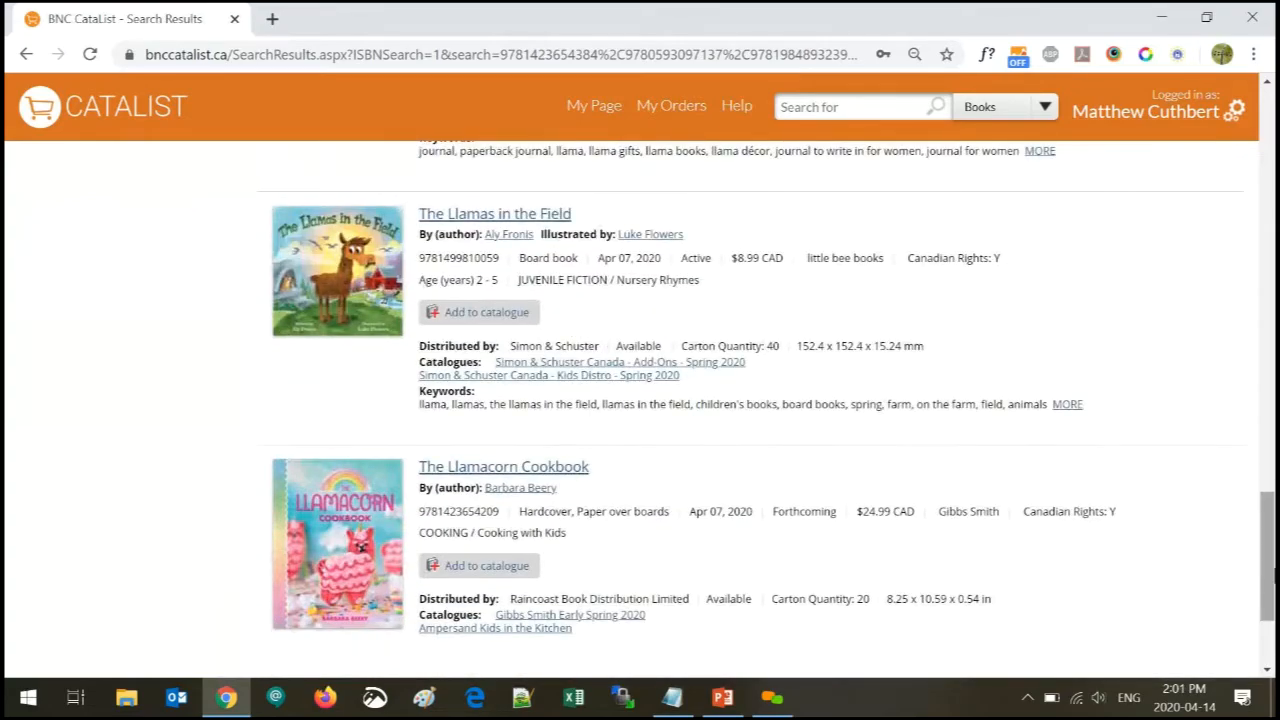
pyautogui.moveTo(1268, 540); pyautogui.dragTo(1268, 106)
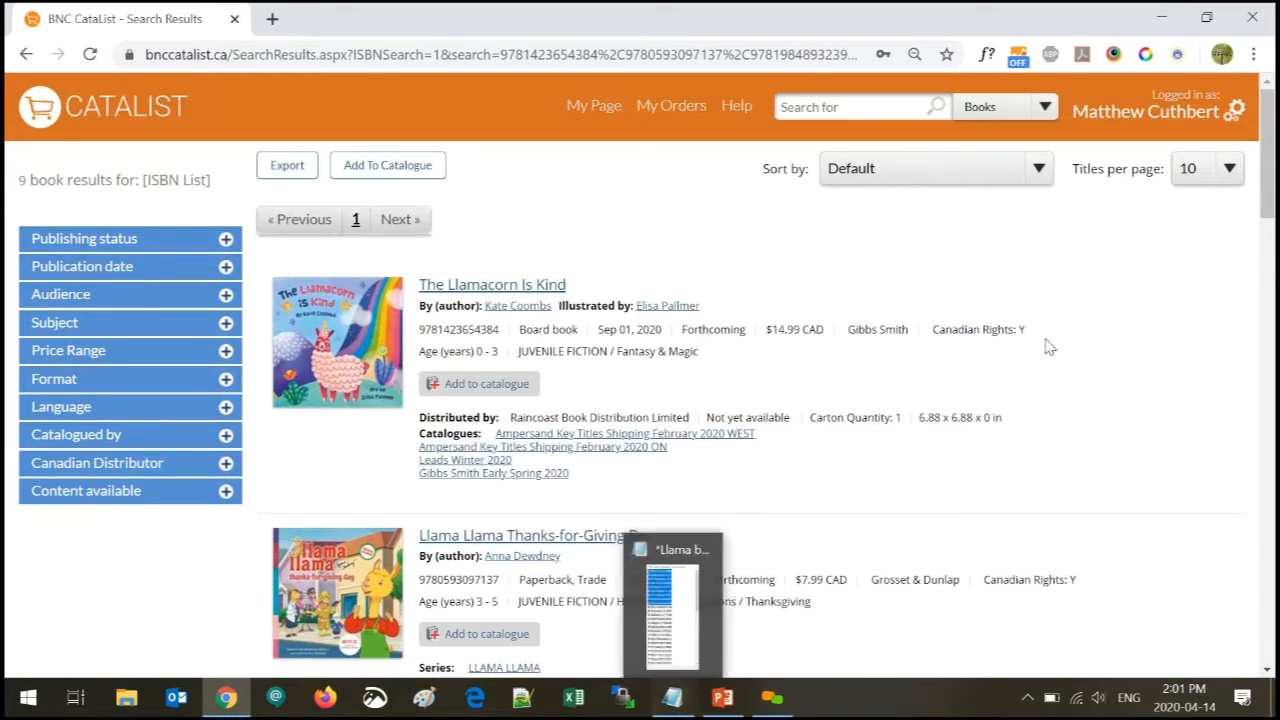
# Sort the ISBN list results by publish date, newest to oldest, and by title A-Z, and restore the Default order
pyautogui.click(1039, 170)
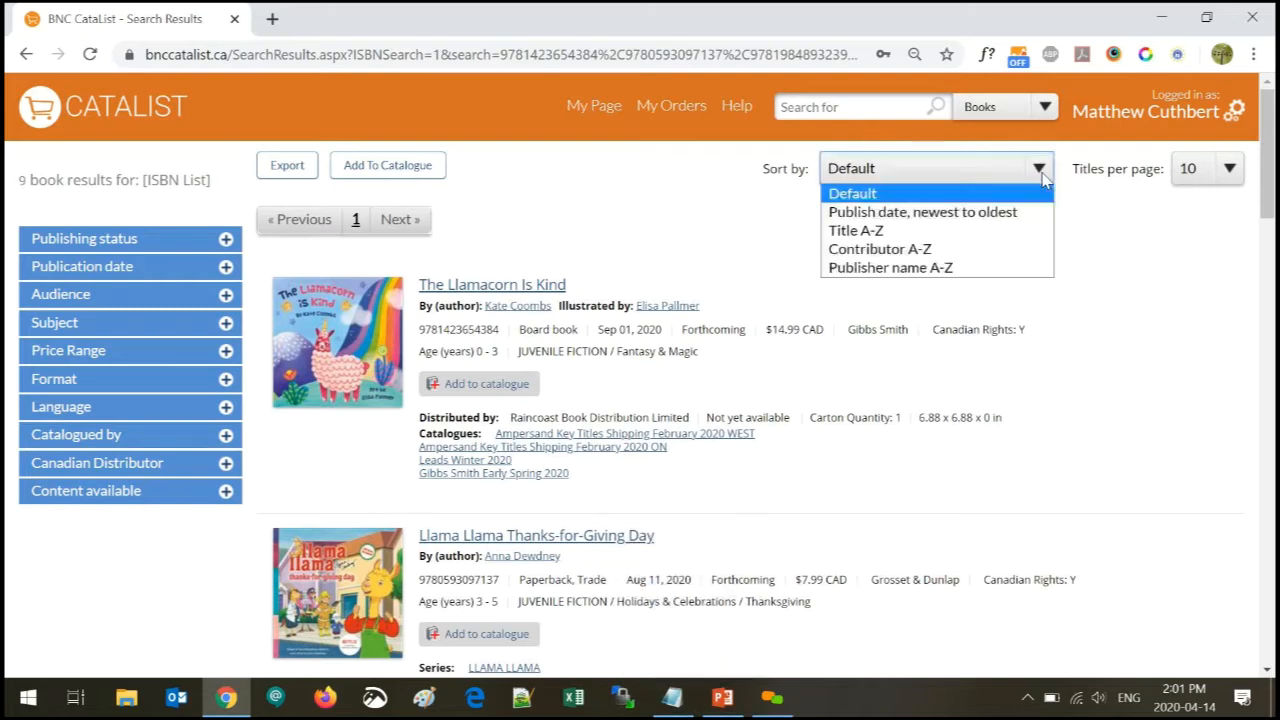
pyautogui.click(930, 214)
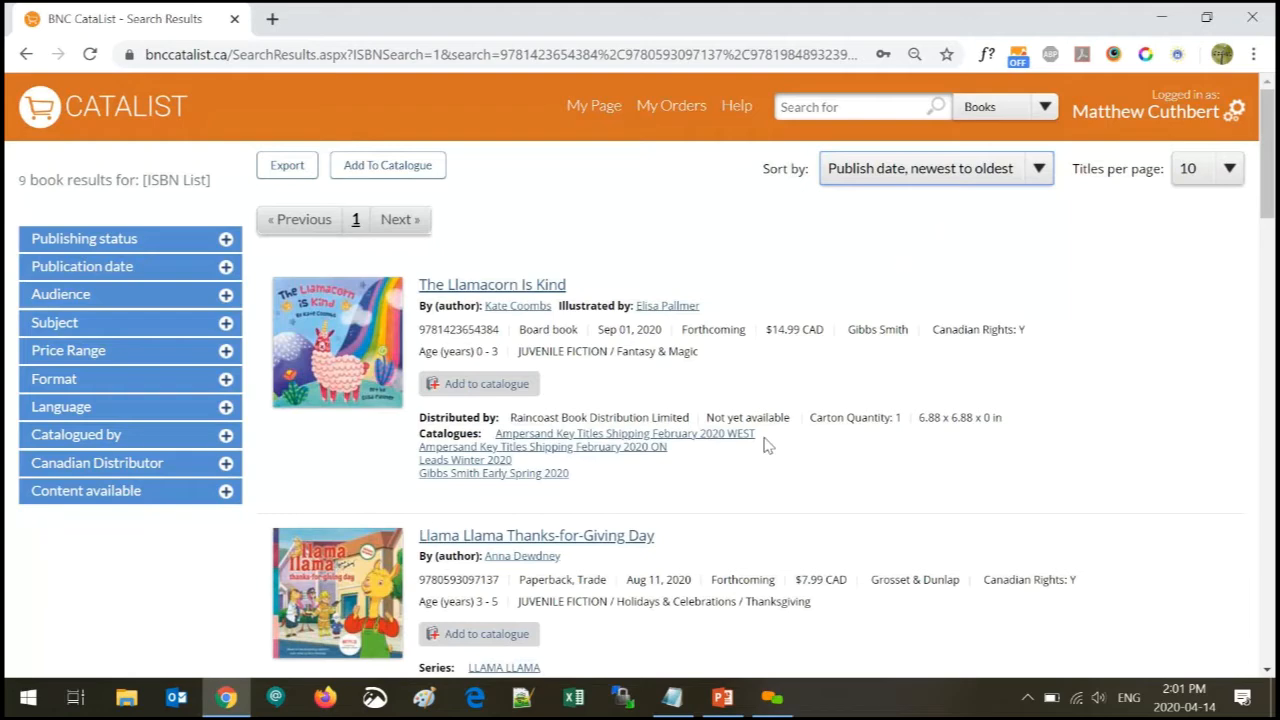
pyautogui.click(1040, 168)
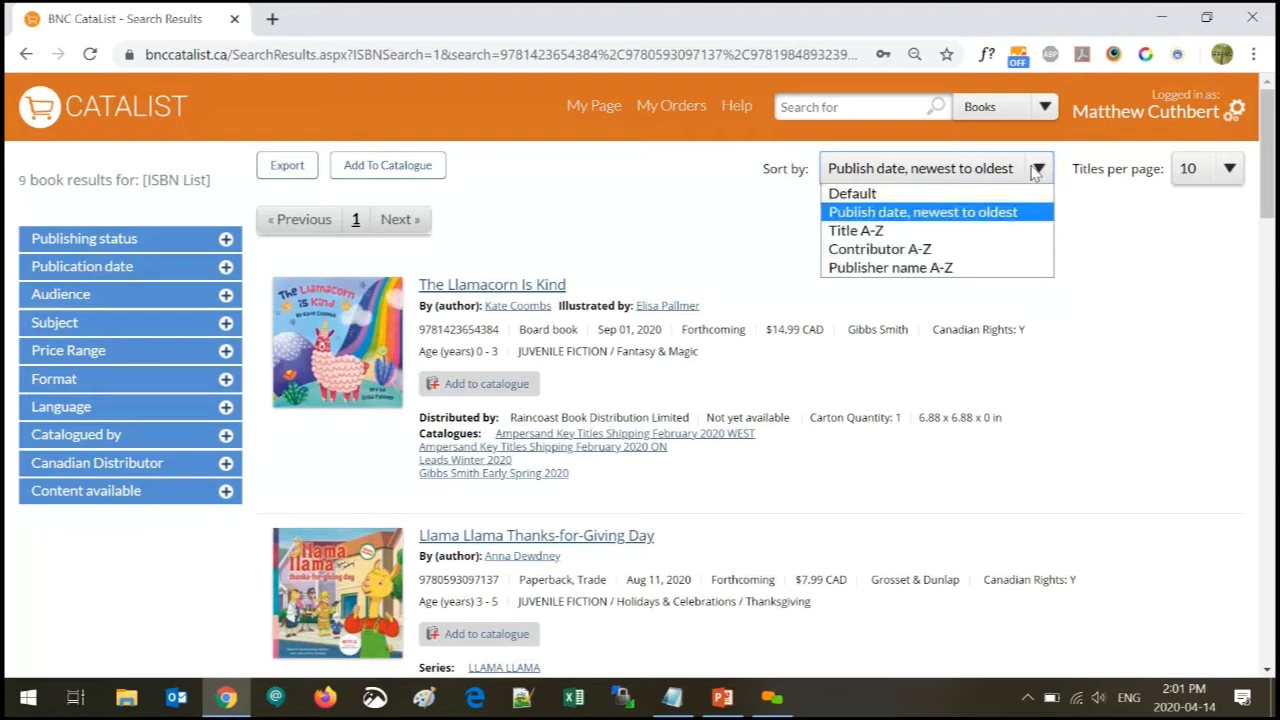
pyautogui.click(905, 236)
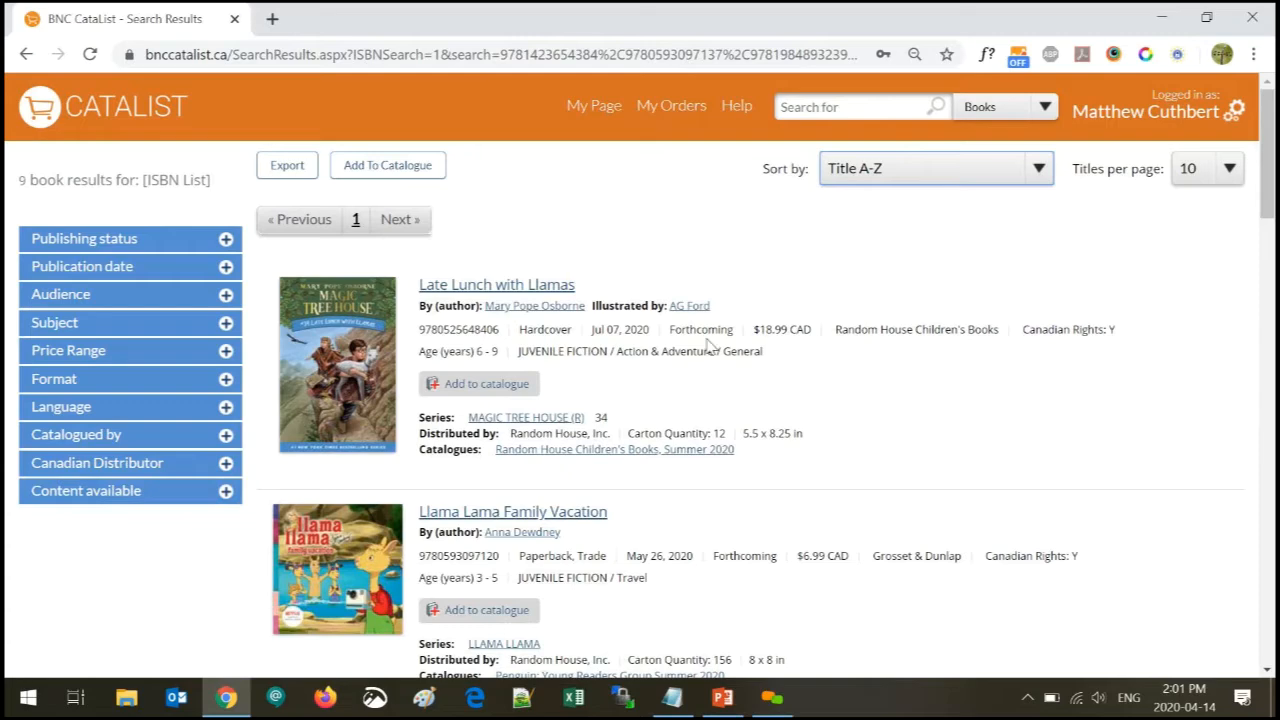
pyautogui.click(1040, 170)
pyautogui.click(935, 199)
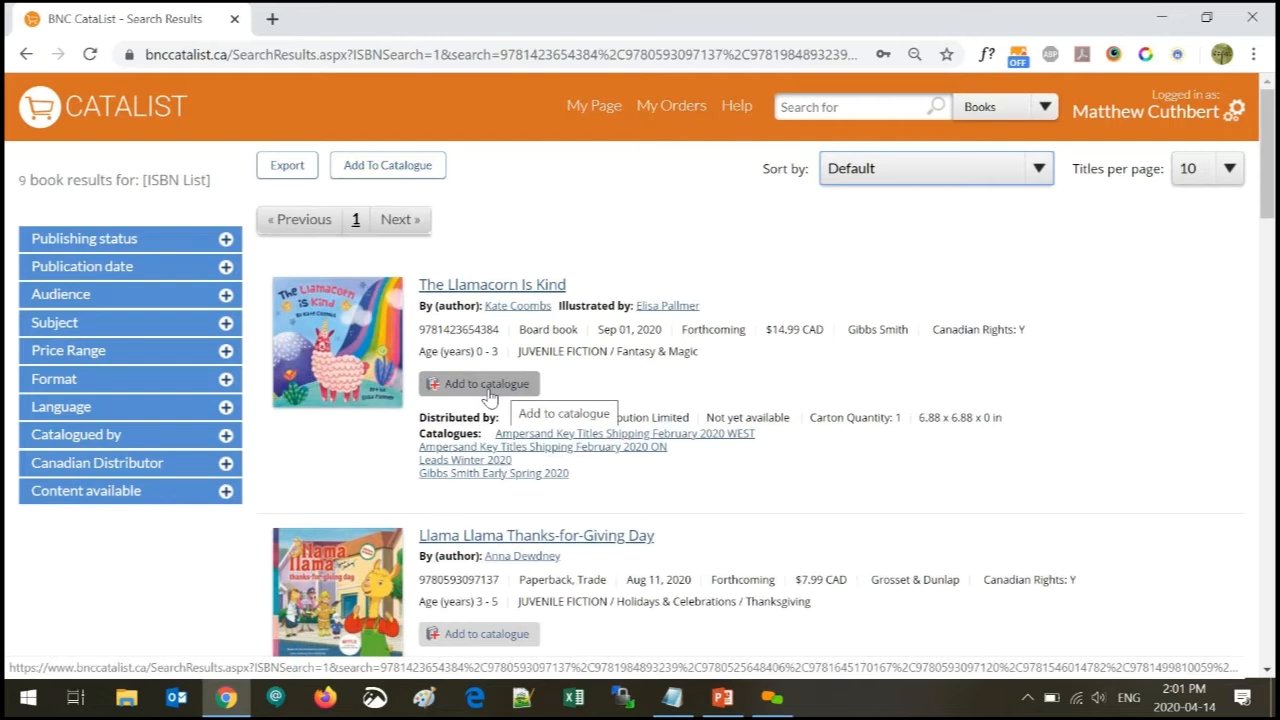
# Return to the CataList home page and view its All Publishers, Publisher Press and Favourite Publishers listings
pyautogui.click(160, 108)
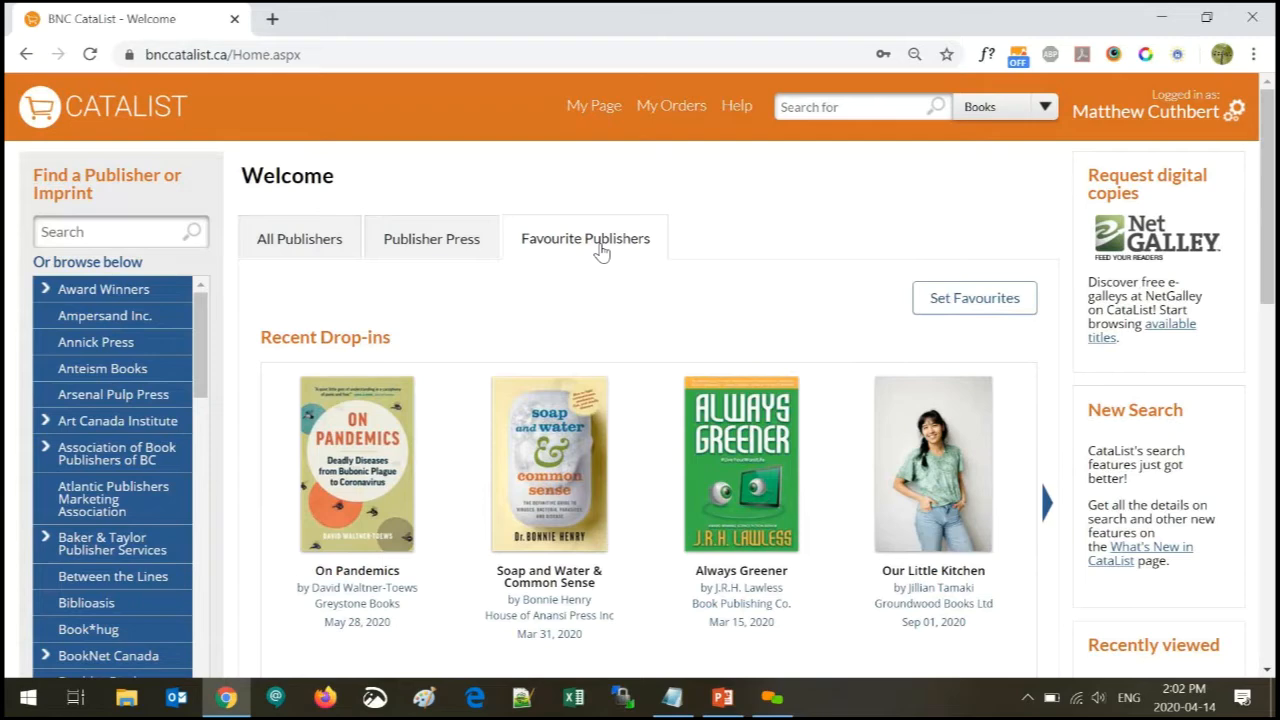
pyautogui.click(298, 252)
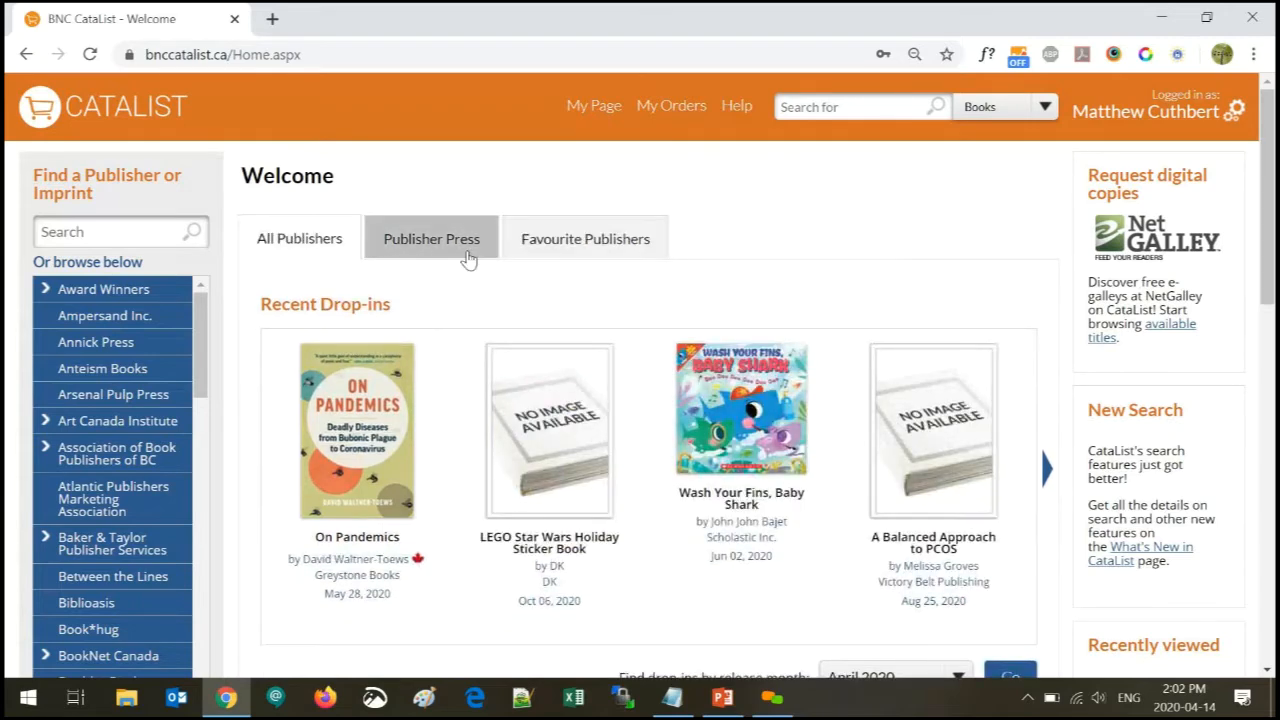
pyautogui.click(462, 252)
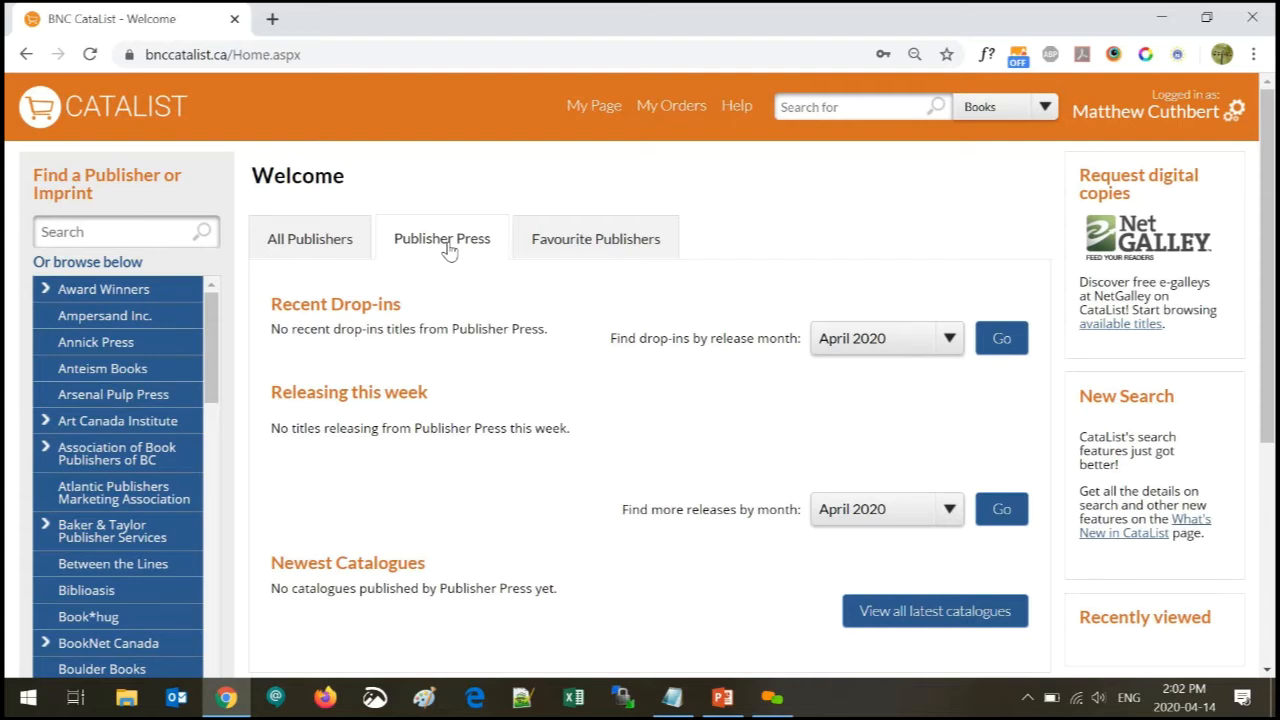
pyautogui.click(591, 243)
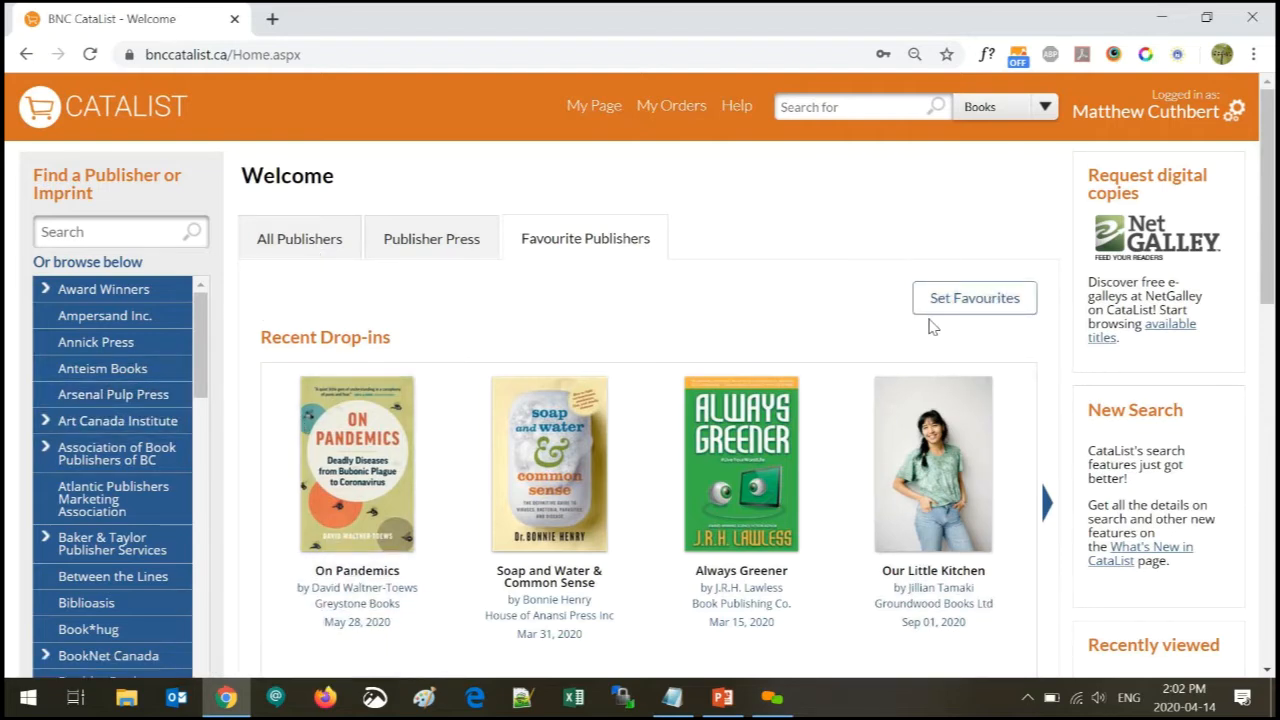
# Open the favourite publishers selection and add New Star Books to it
pyautogui.click(979, 305)
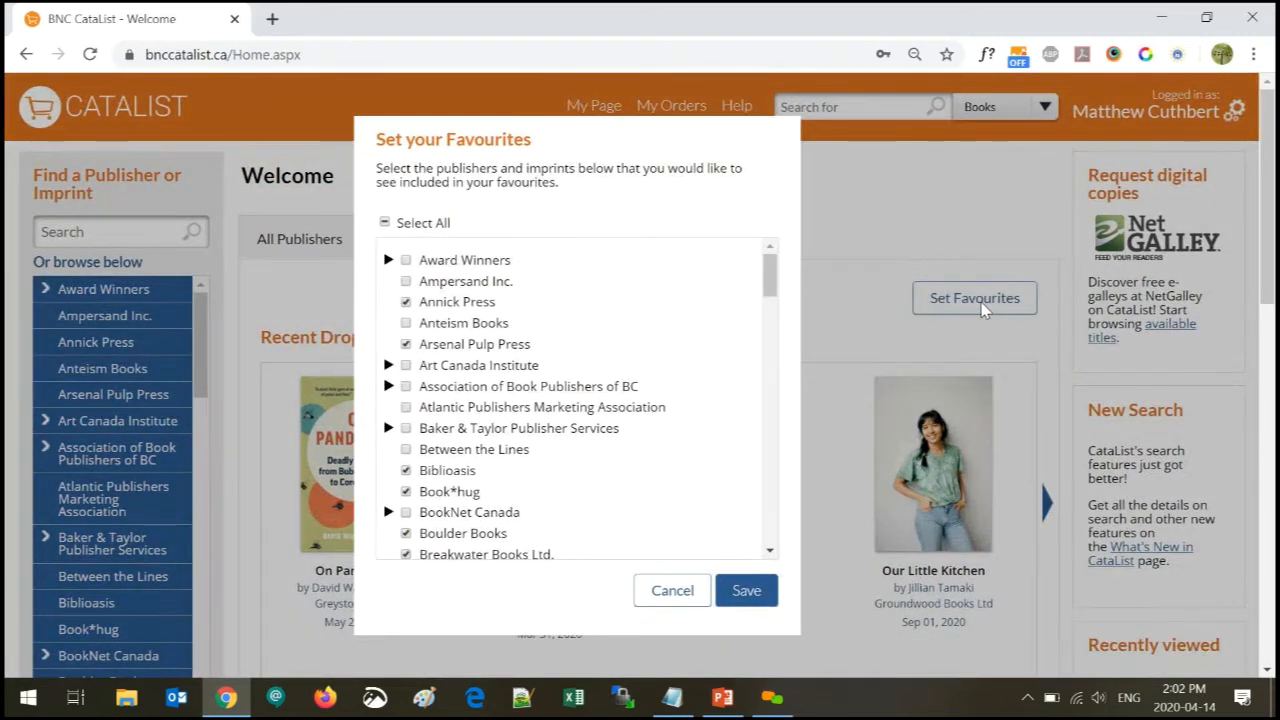
pyautogui.moveTo(771, 276); pyautogui.dragTo(789, 310)
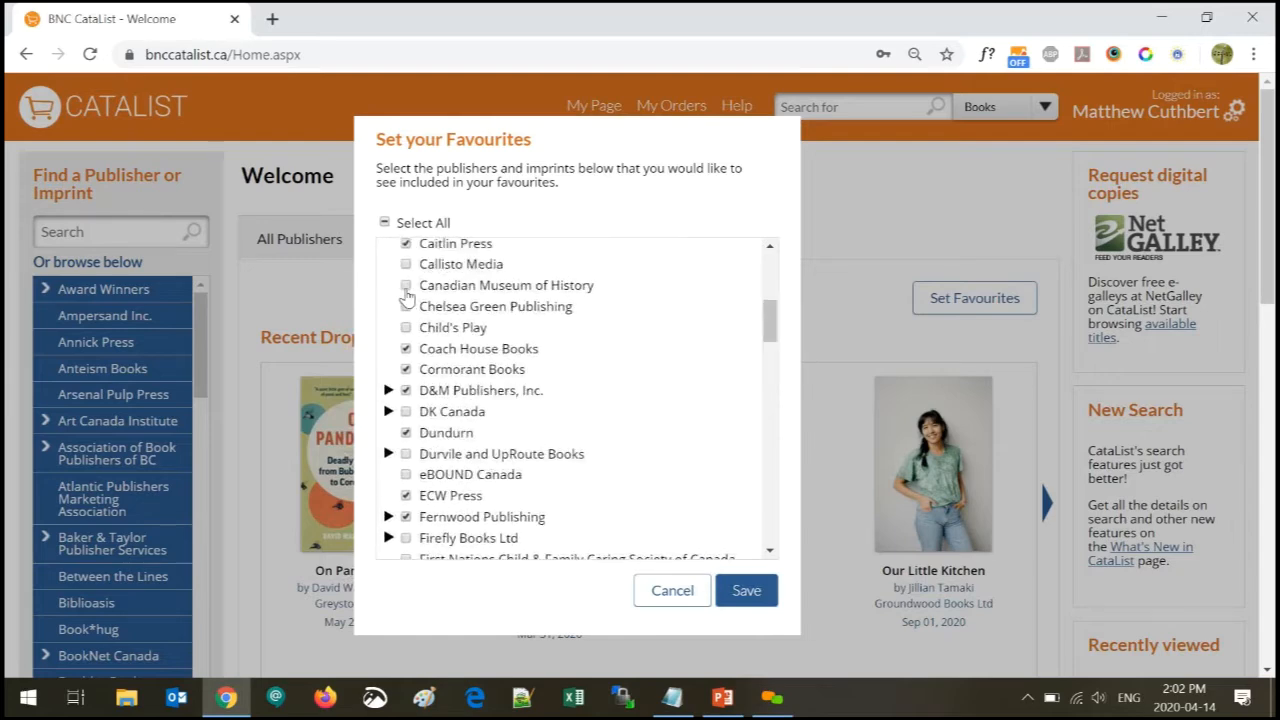
pyautogui.scroll(-6, 423, 334)
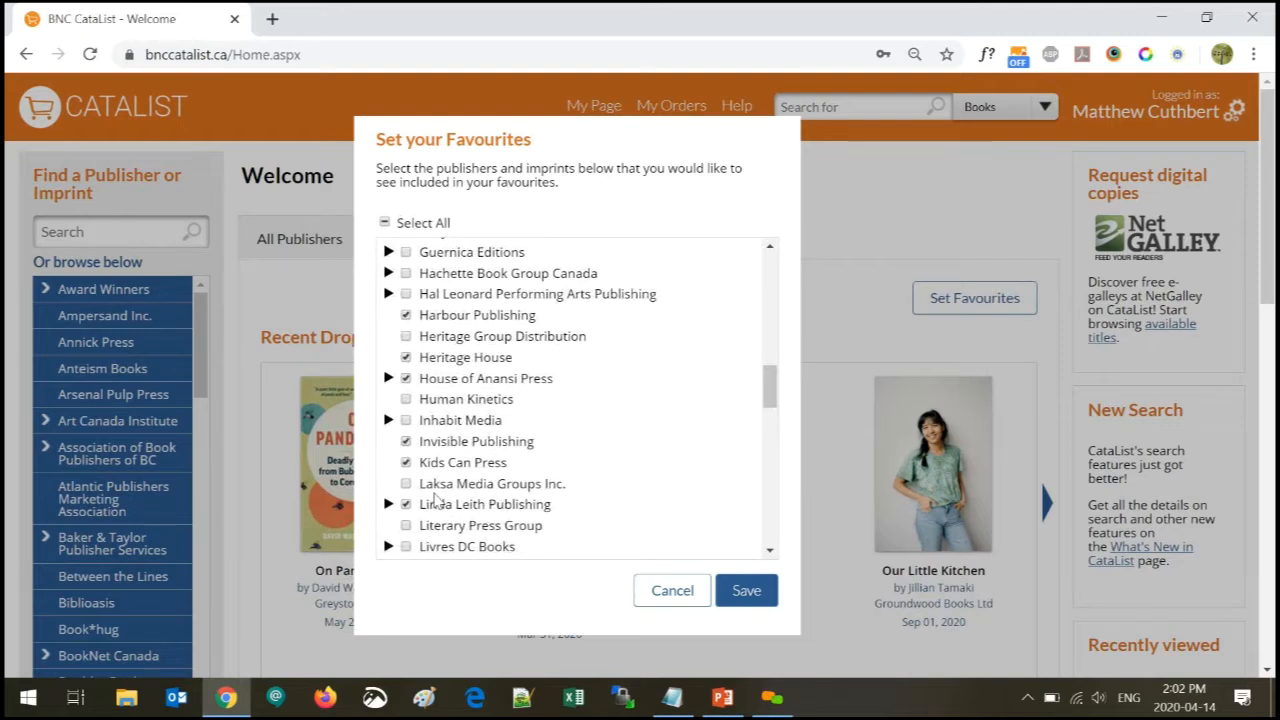
pyautogui.scroll(-3, 437, 500)
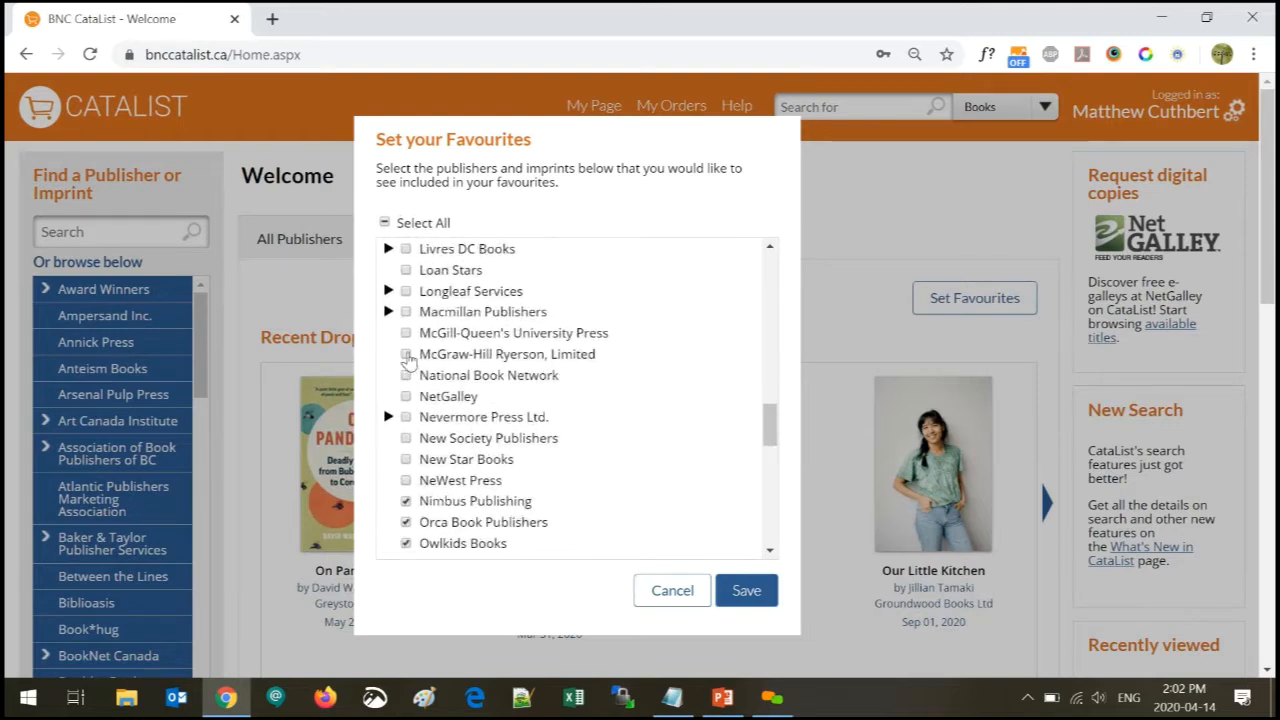
pyautogui.click(405, 459)
pyautogui.click(406, 481)
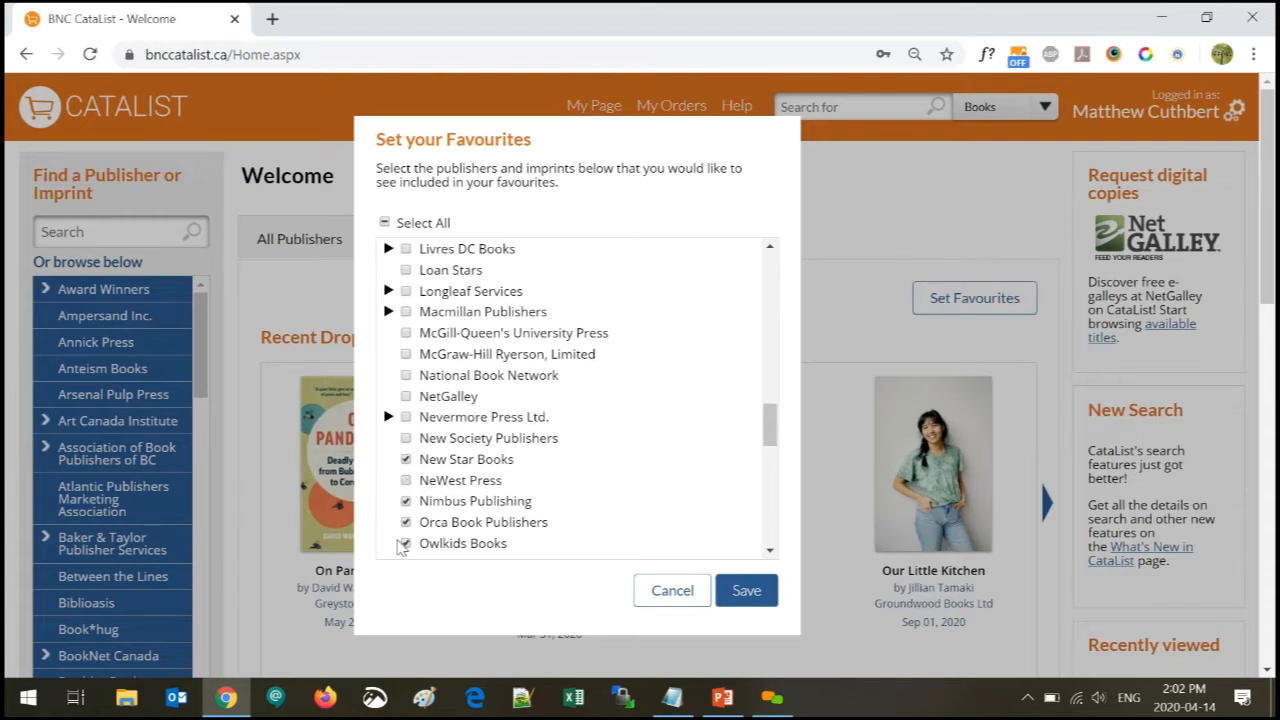
# Expand Macmillan Publishers to look through its imprints and save the favourites selection
pyautogui.click(389, 312)
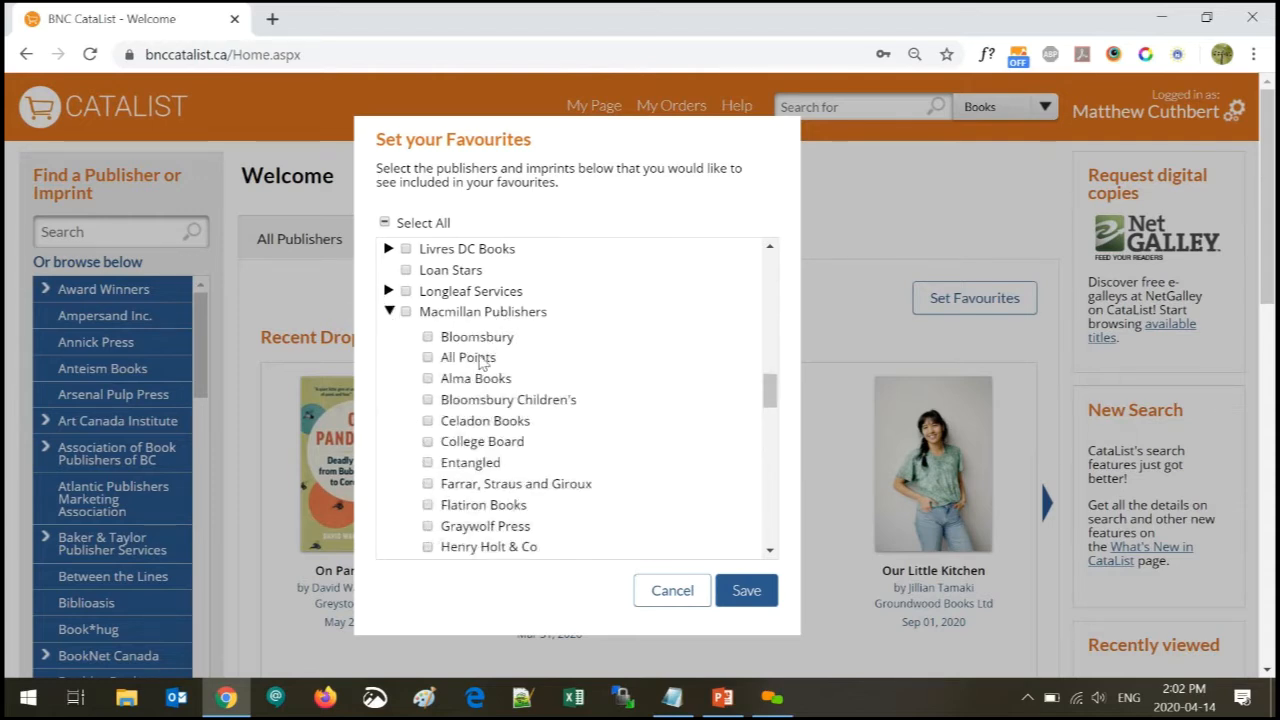
pyautogui.scroll(-3, 451, 316)
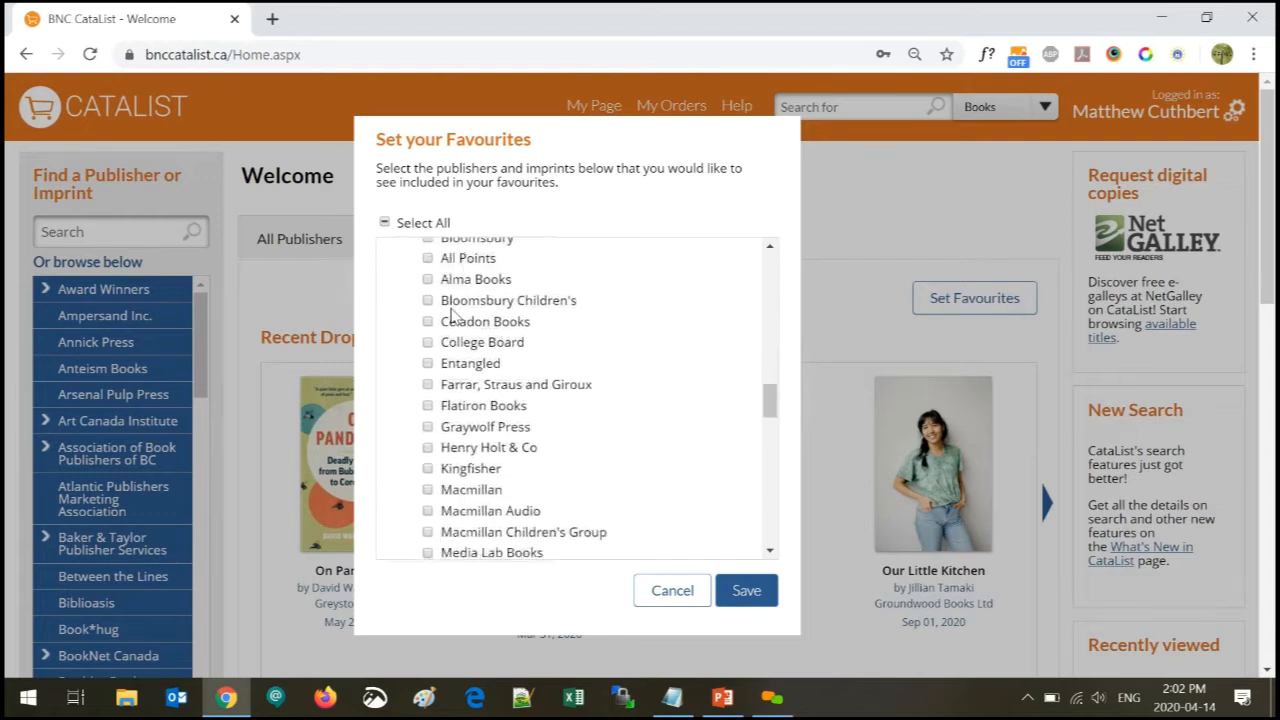
pyautogui.scroll(2, 451, 318)
pyautogui.scroll(2, 451, 316)
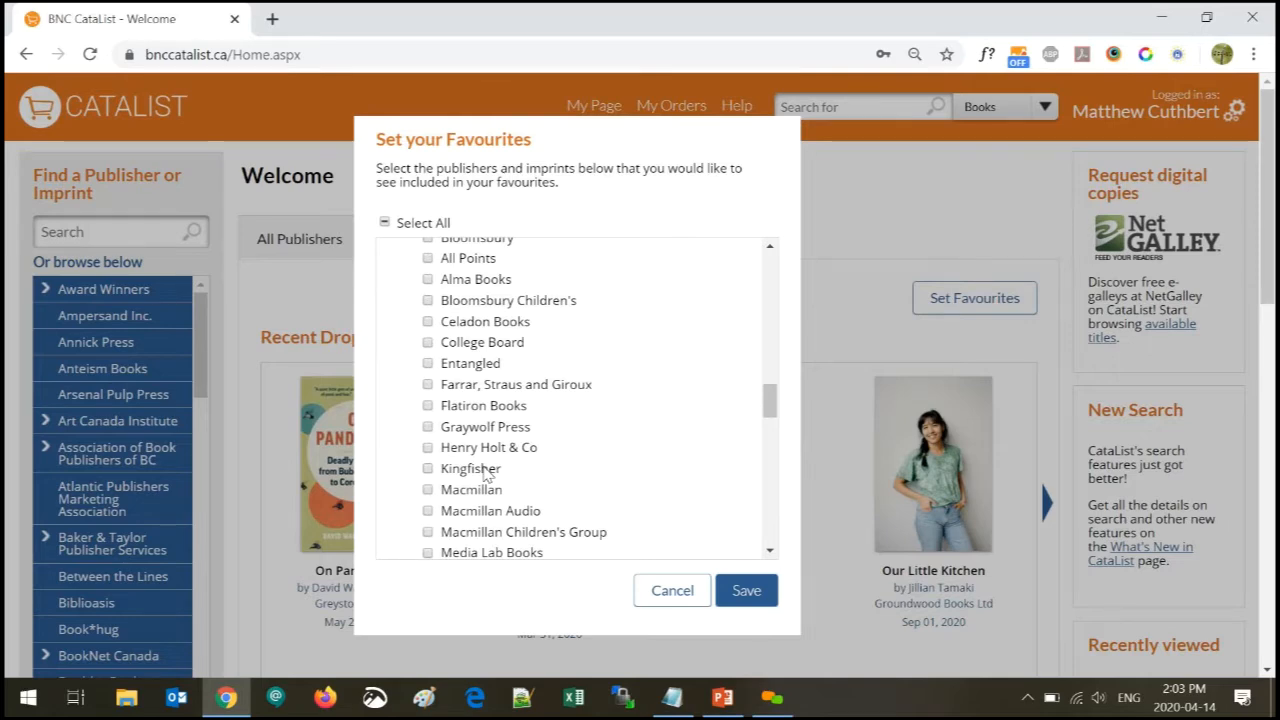
pyautogui.click(750, 595)
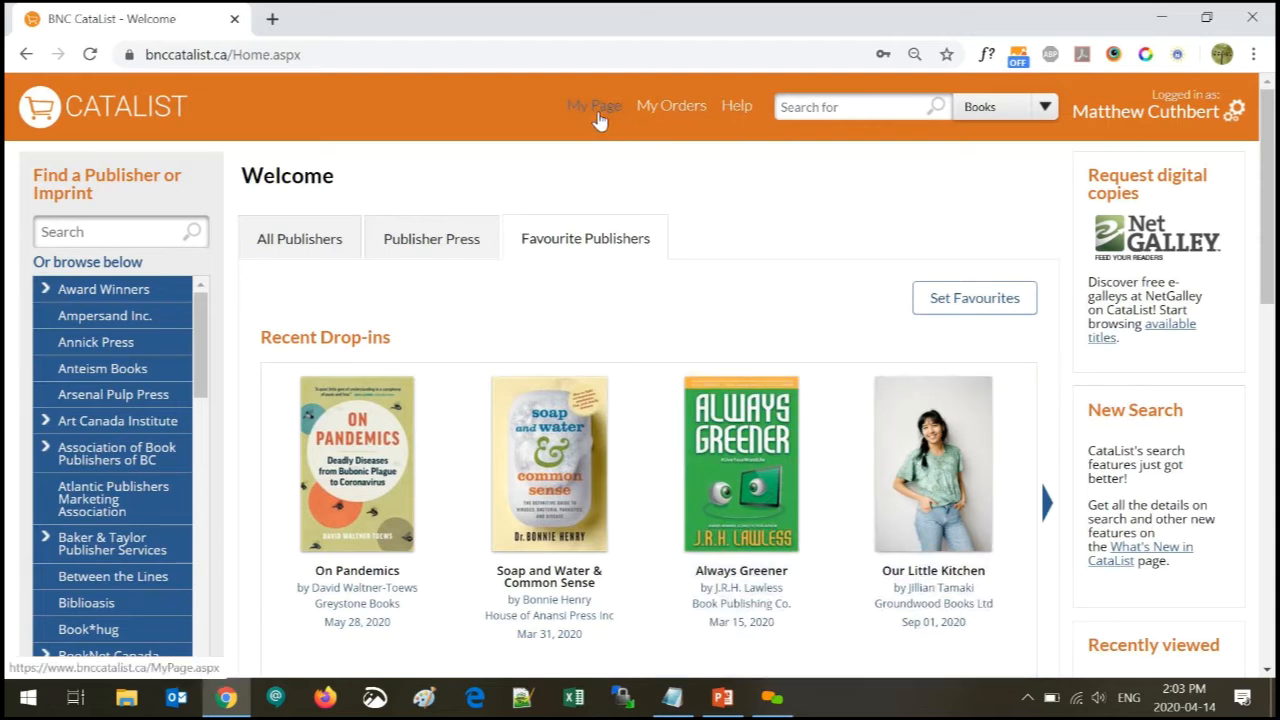
# Open Annick Press from the publisher browse list and view its Annick Press Fall 2020 catalogue
pyautogui.scroll(-4, 392, 374)
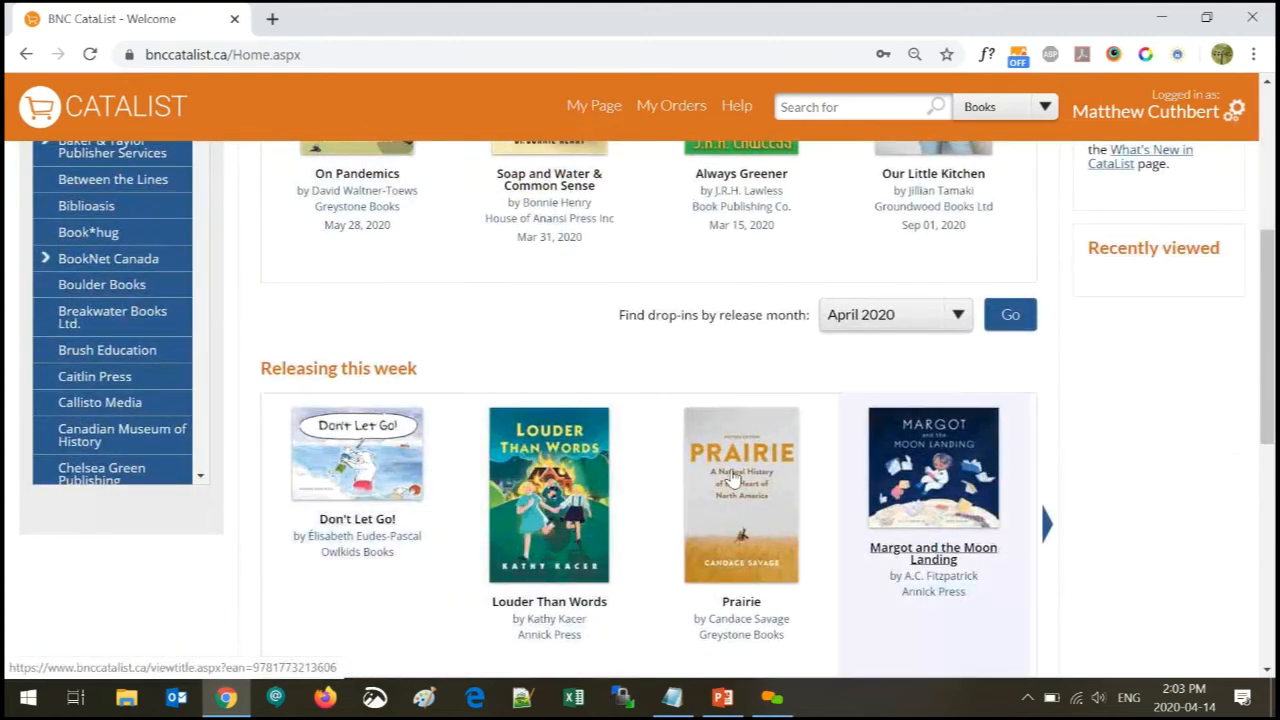
pyautogui.scroll(-5, 570, 478)
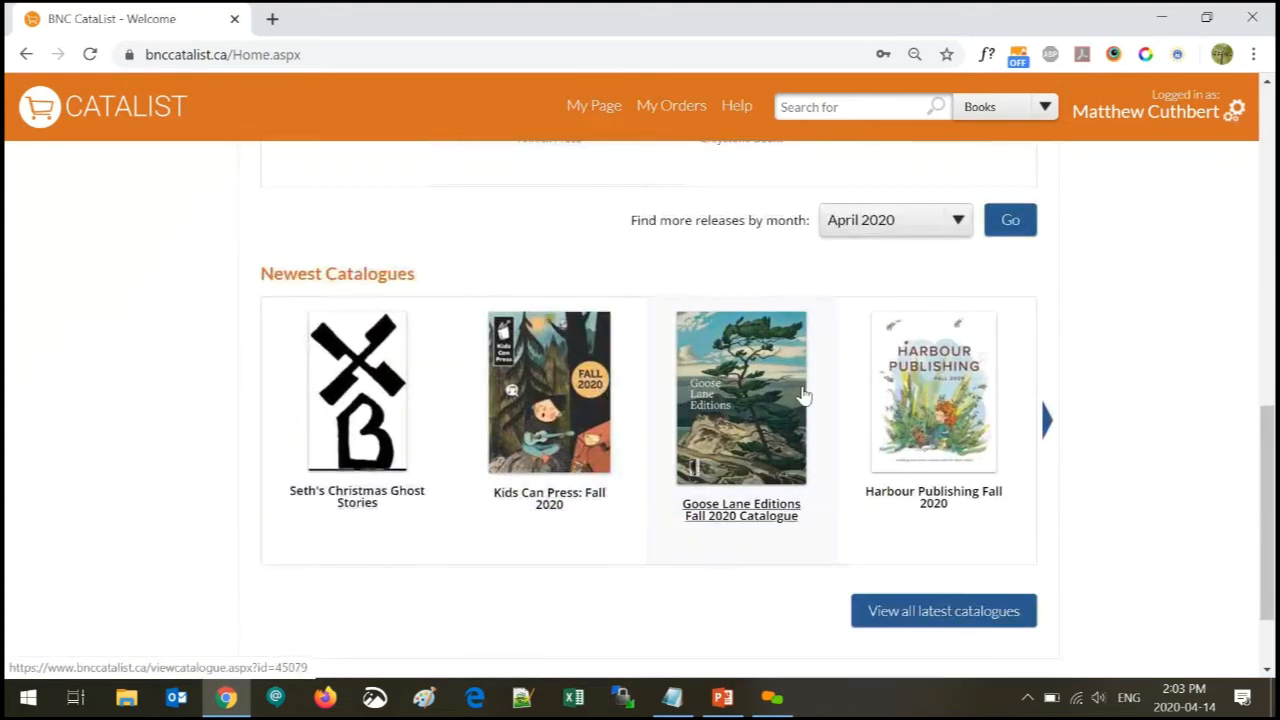
pyautogui.scroll(7, 775, 400)
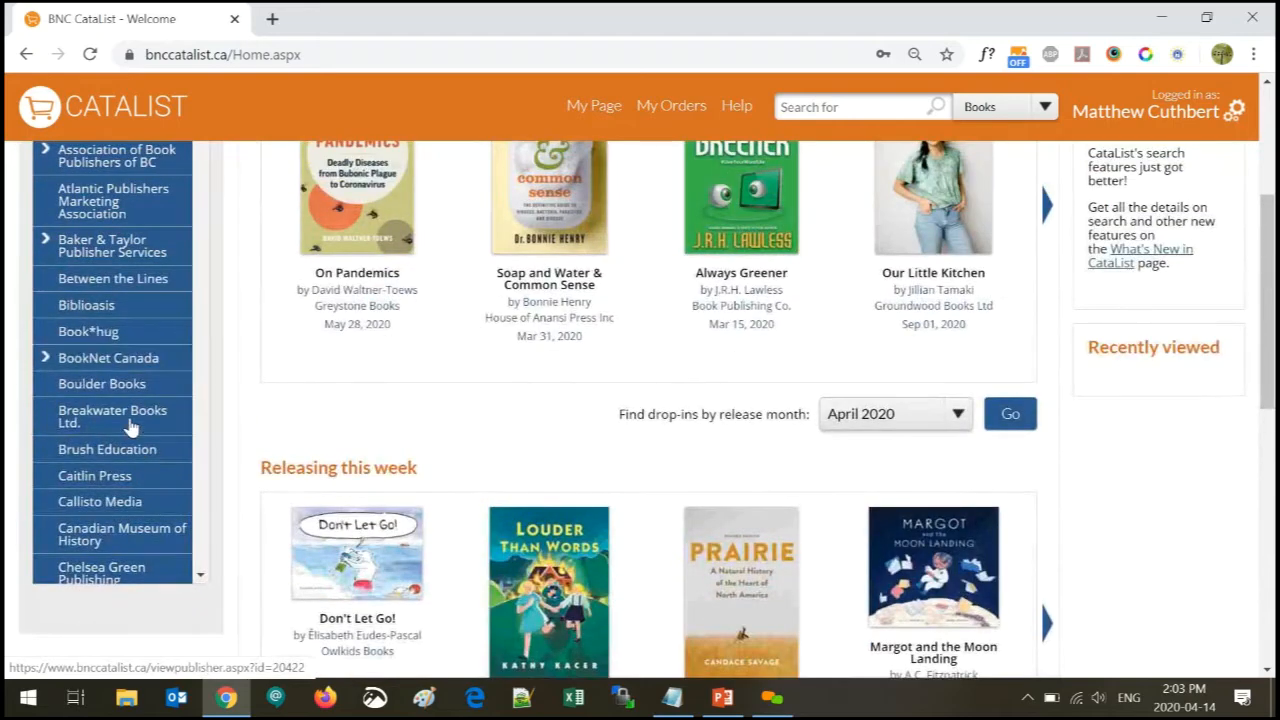
pyautogui.scroll(2, 107, 280)
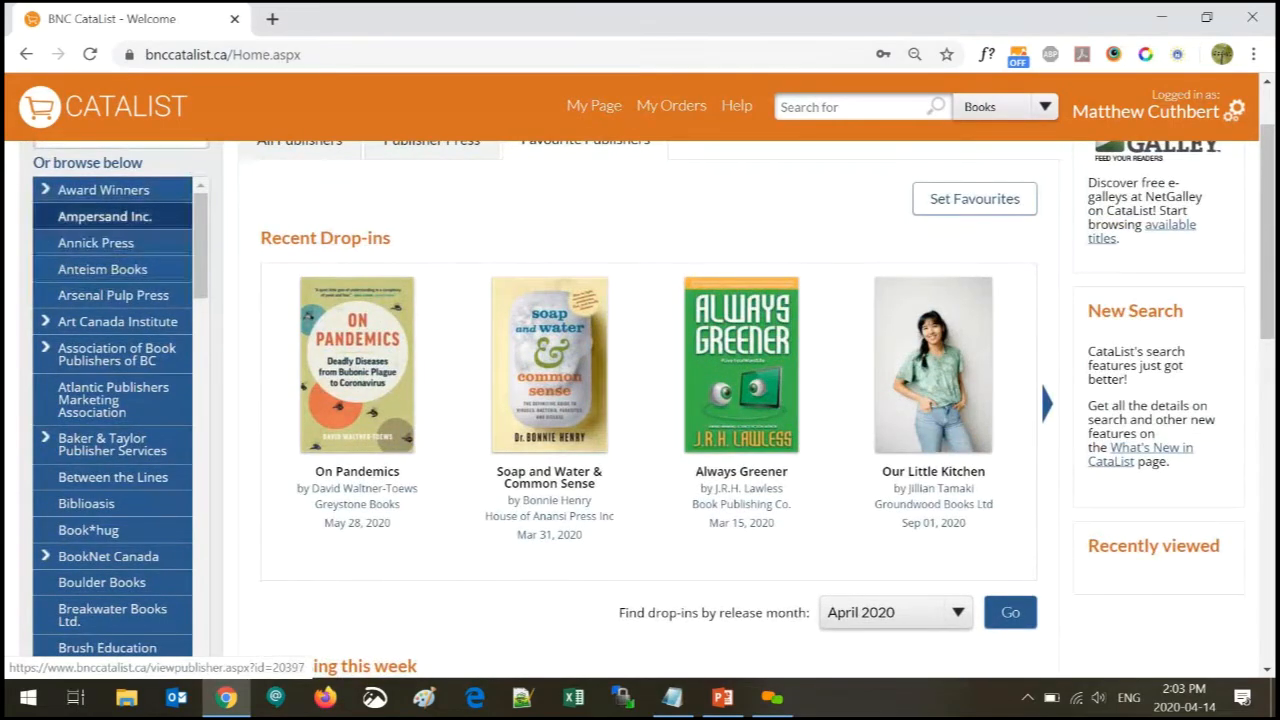
pyautogui.click(108, 250)
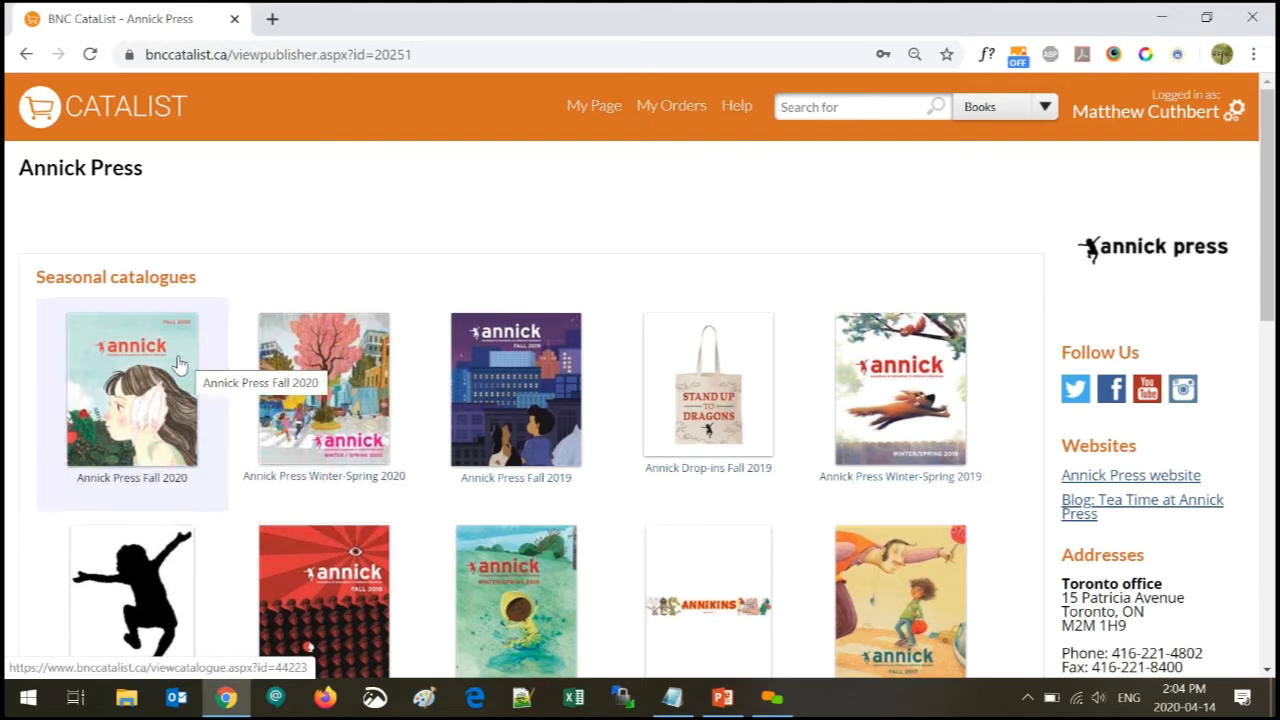
pyautogui.click(114, 378)
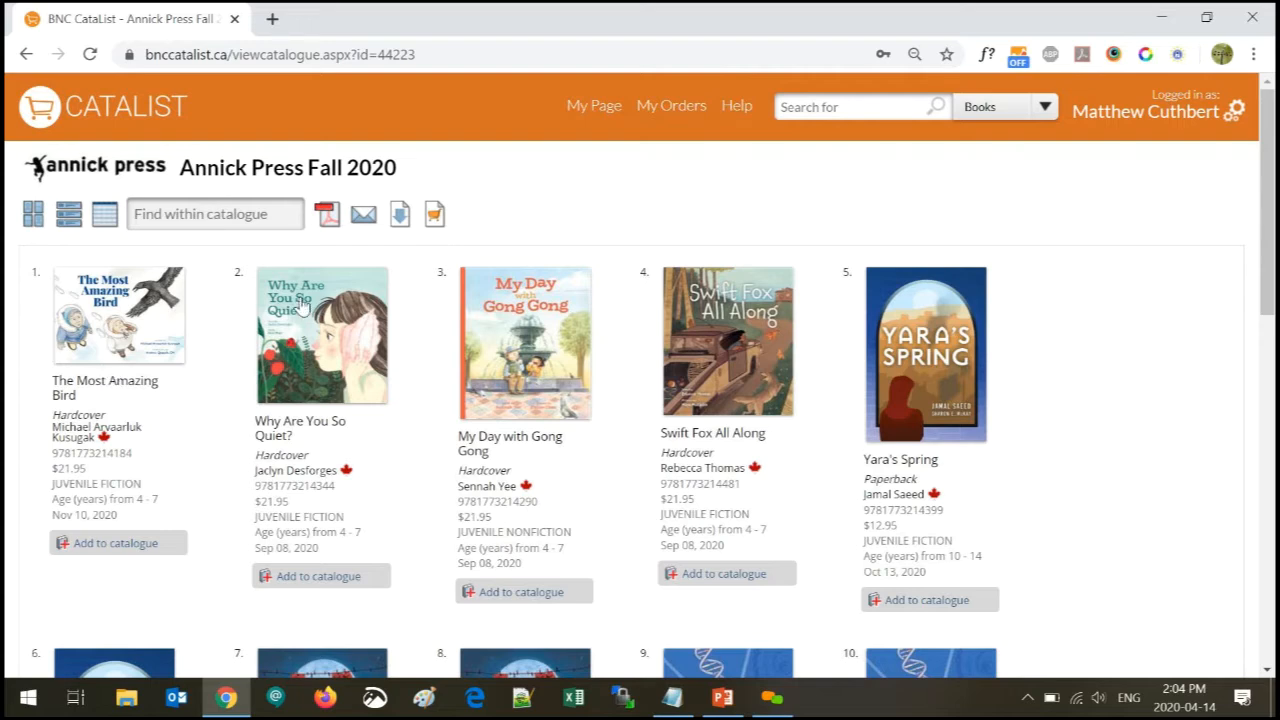
# Start a new custom catalogue from My Page
pyautogui.click(598, 115)
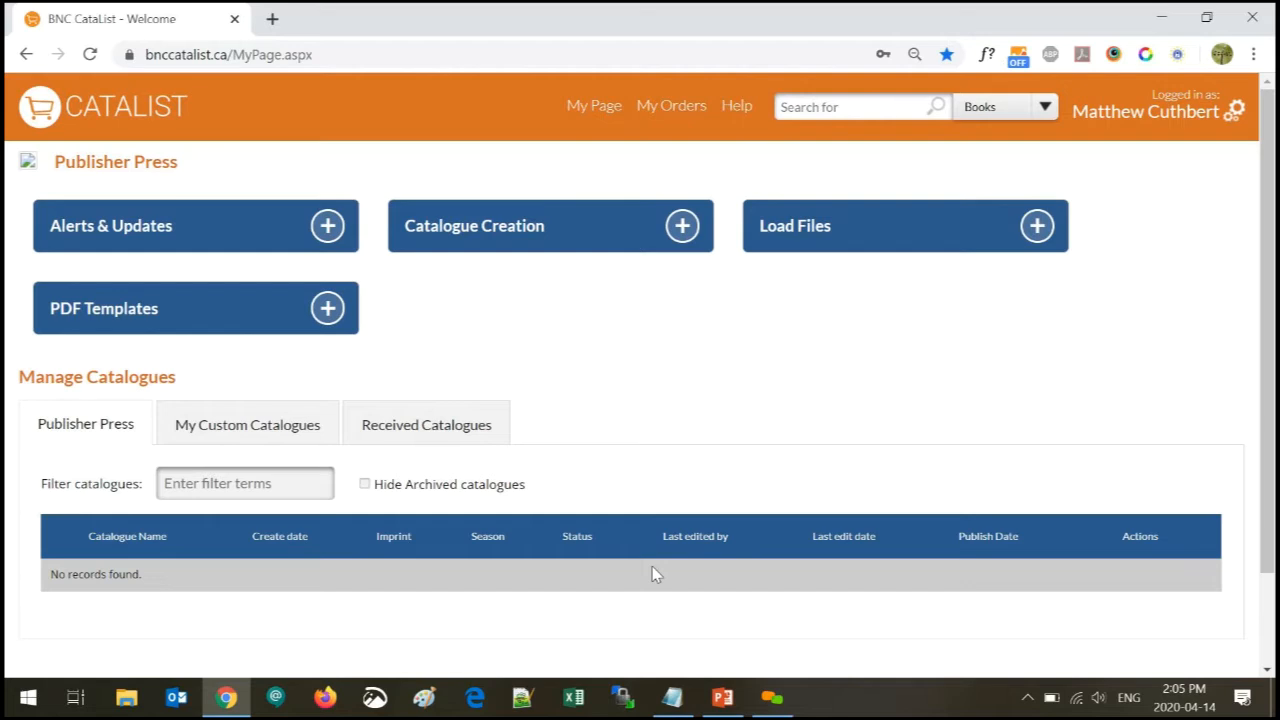
pyautogui.click(445, 246)
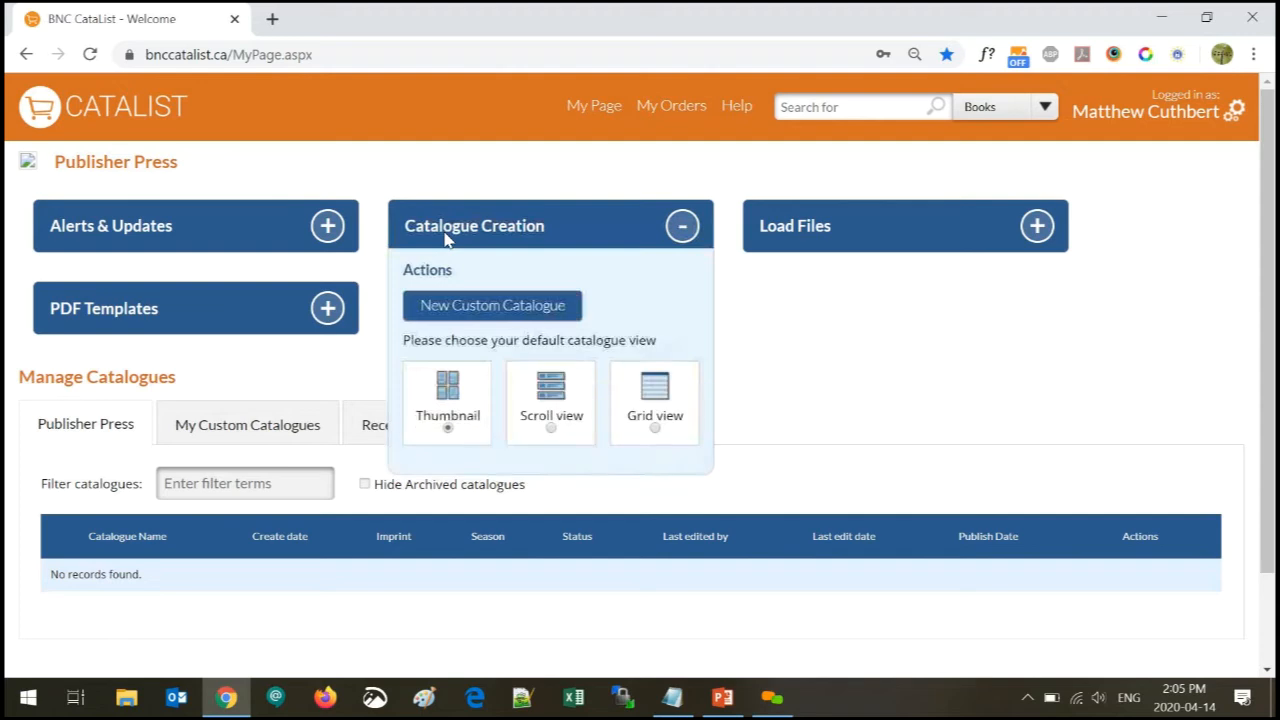
pyautogui.click(447, 308)
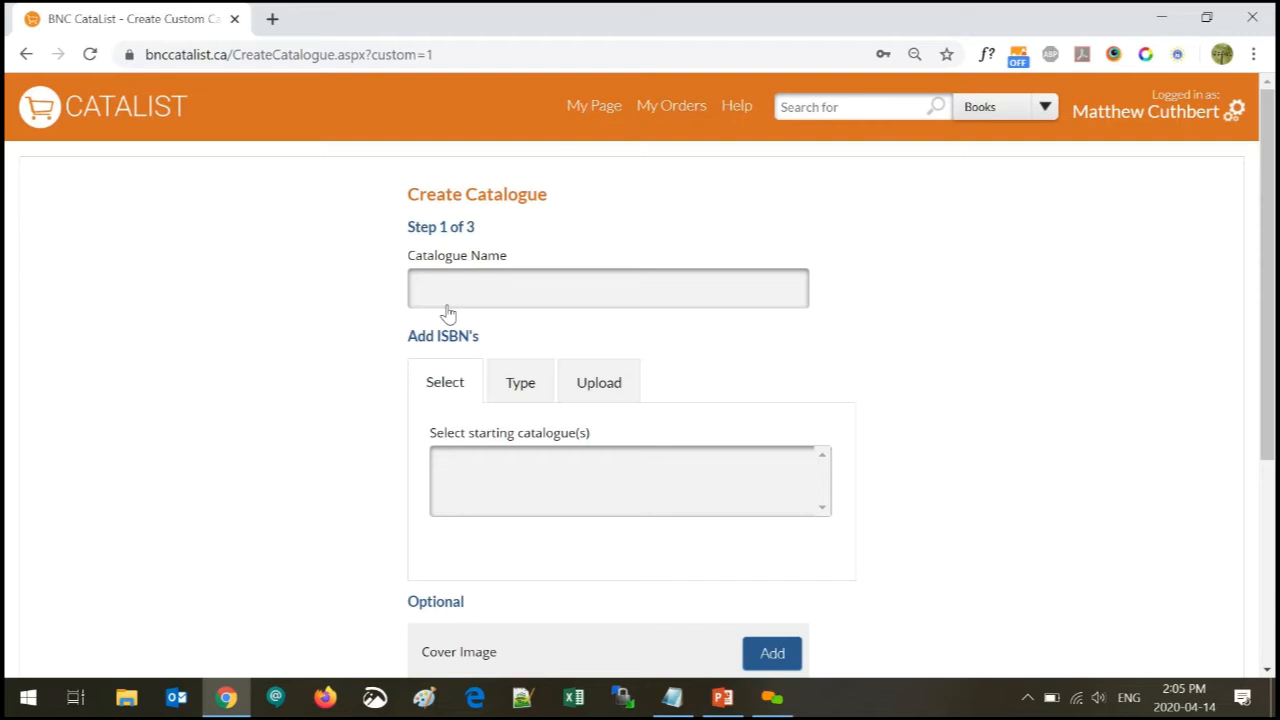
# Name the new custom catalogue "Best llama books for stores"
pyautogui.click(447, 306)
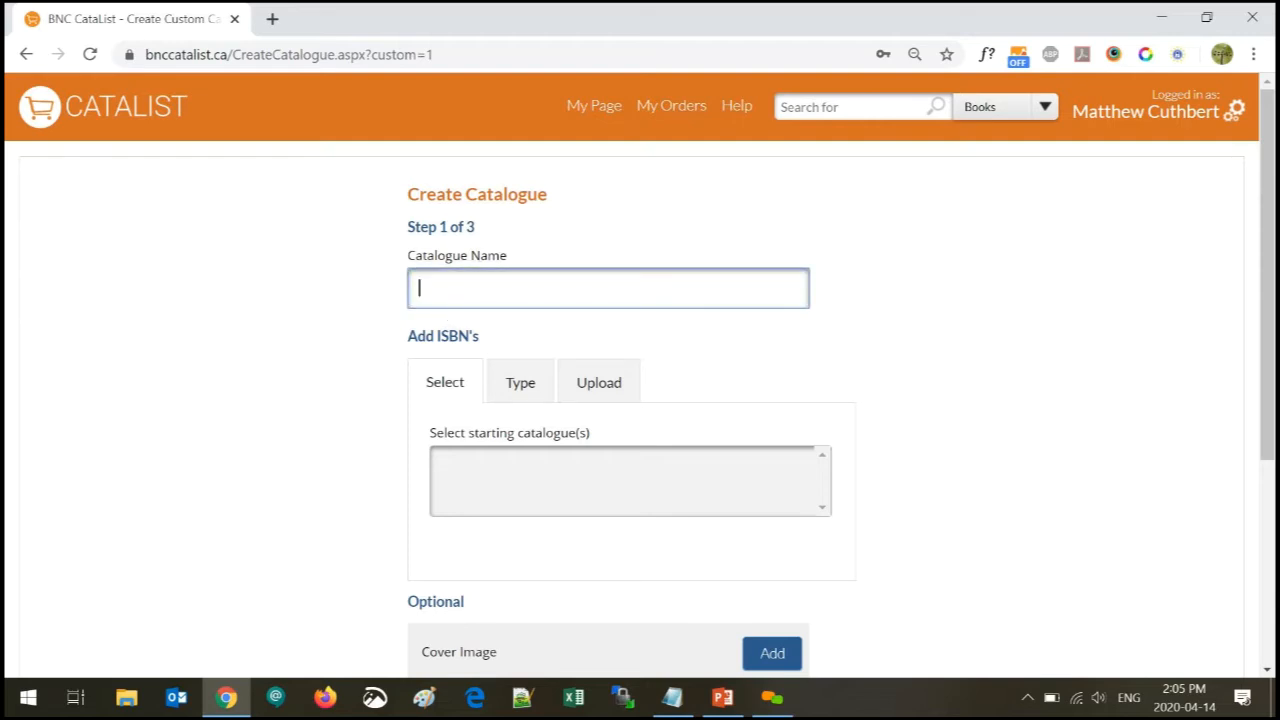
pyautogui.write('f')
pyautogui.press('BackSpace')
pyautogui.write('Best llama booksa')
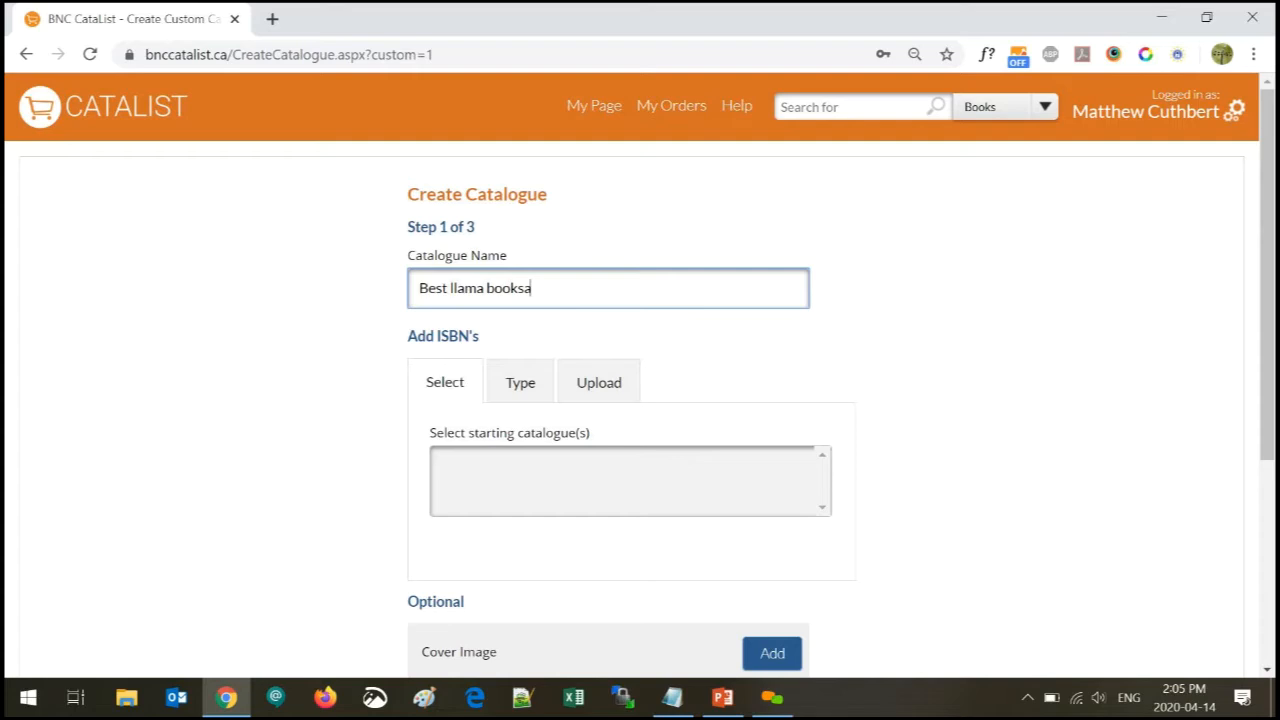
pyautogui.press('BackSpace')
pyautogui.write('for stores')
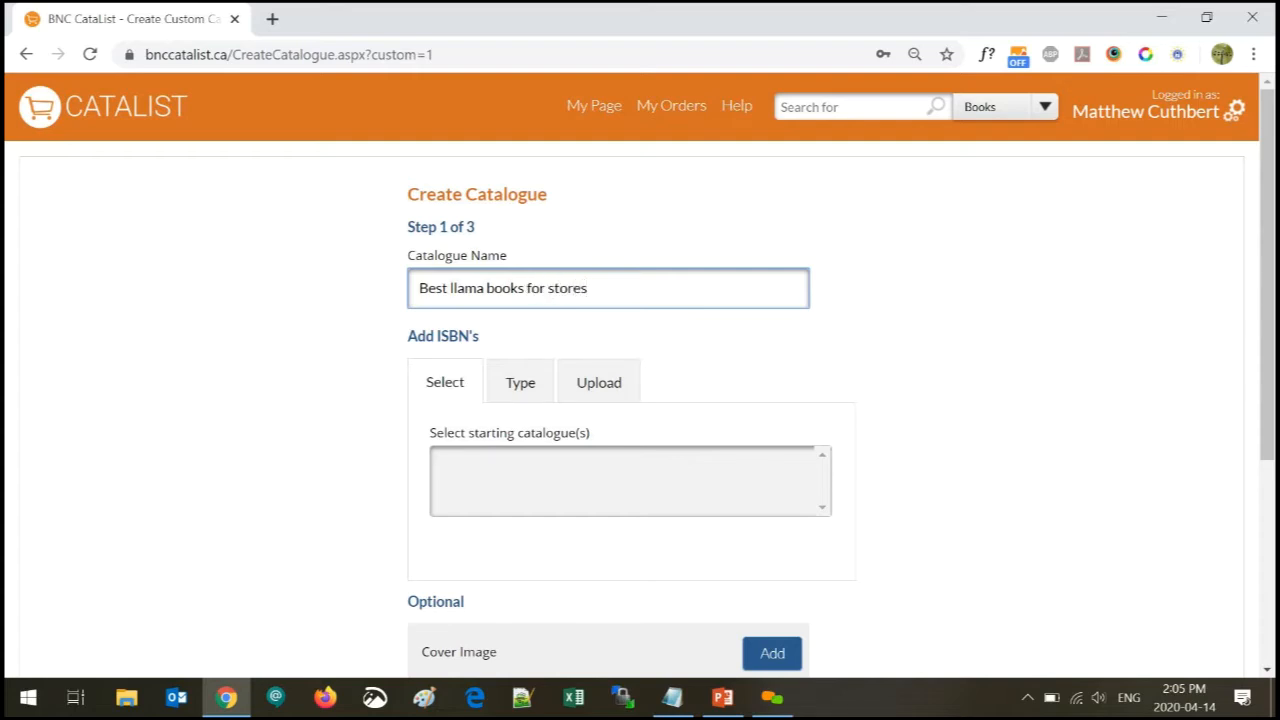
pyautogui.click(666, 358)
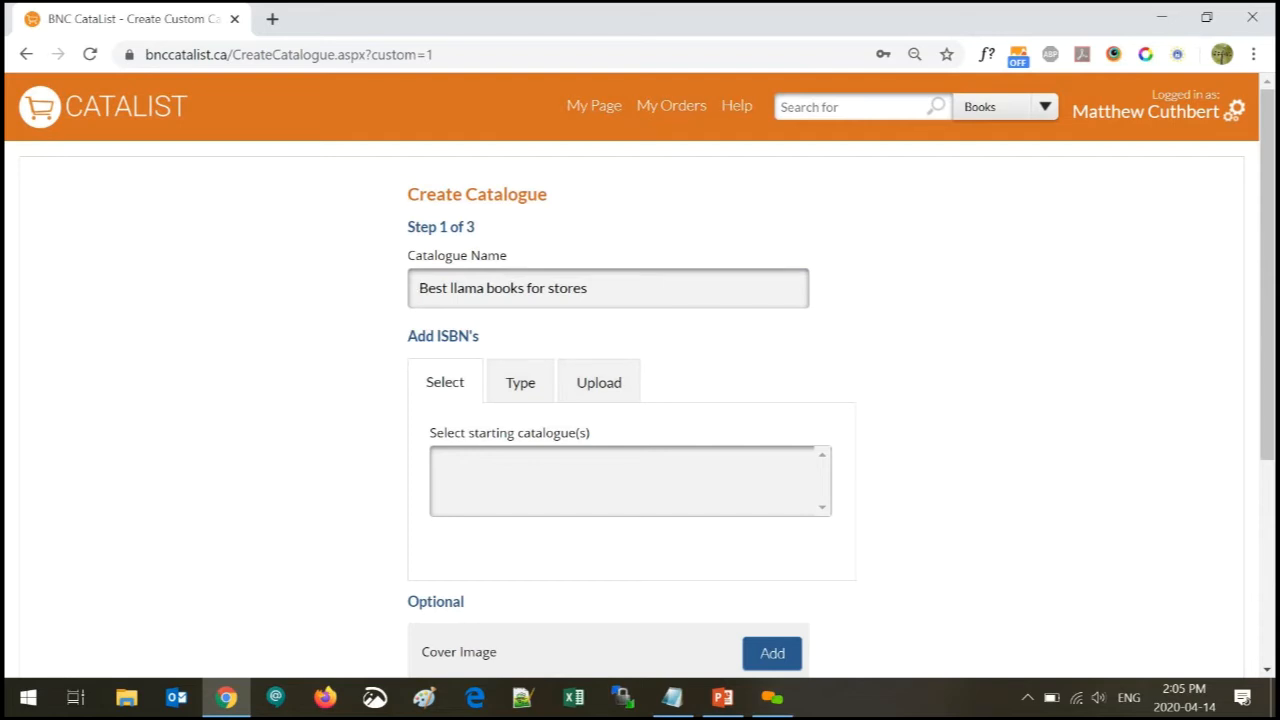
# Choose to add the catalogue's ISBNs by typing or pasting them, and make the ISBN box ready for entry
pyautogui.click(540, 457)
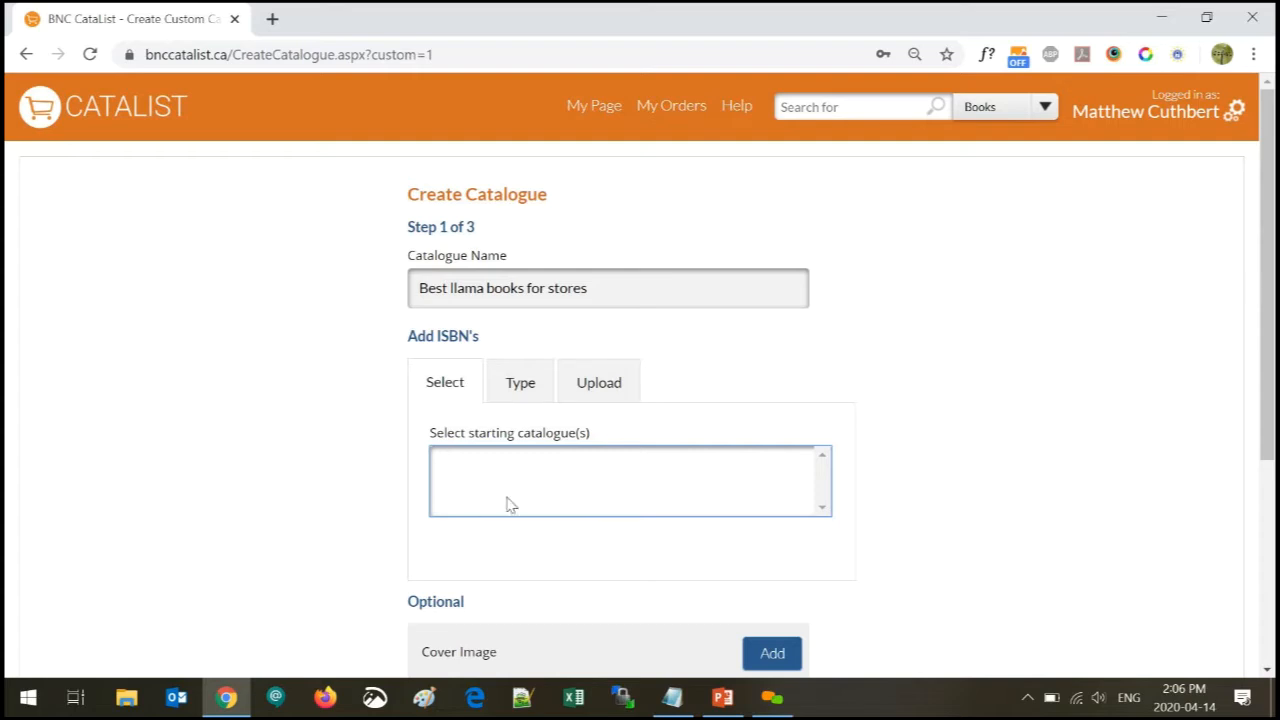
pyautogui.click(516, 384)
pyautogui.click(620, 500)
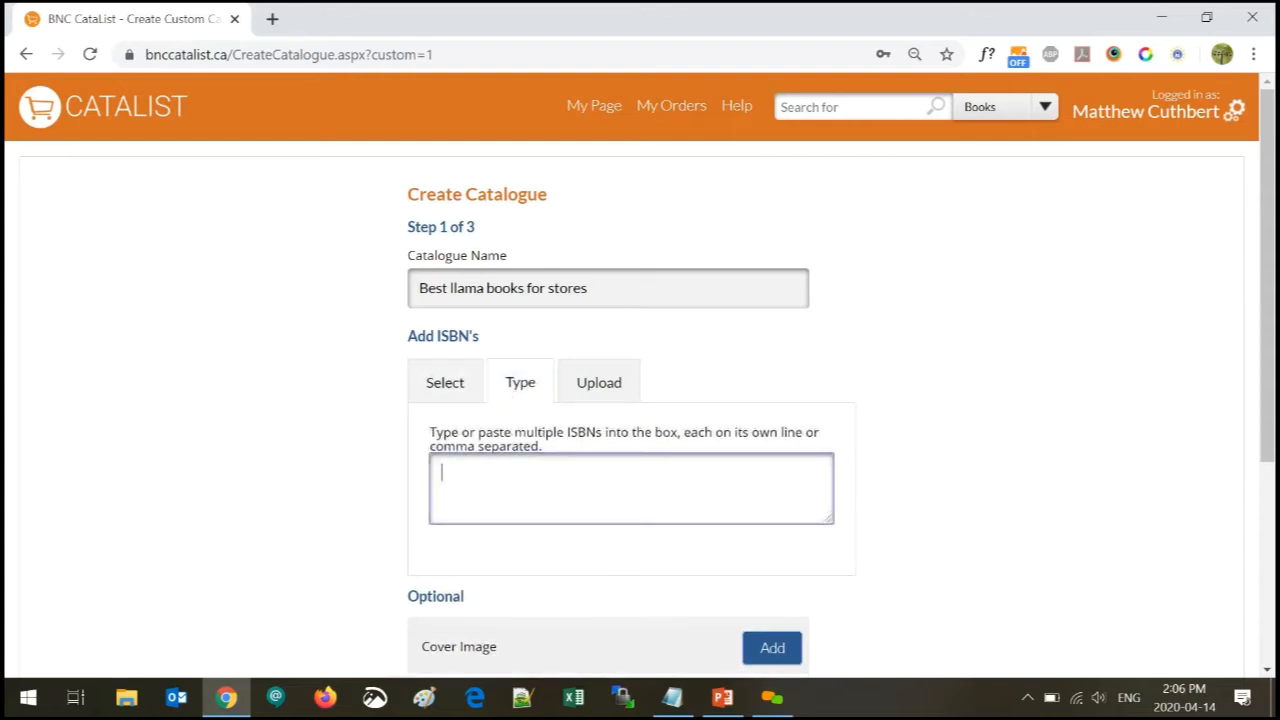
pyautogui.click(578, 704)
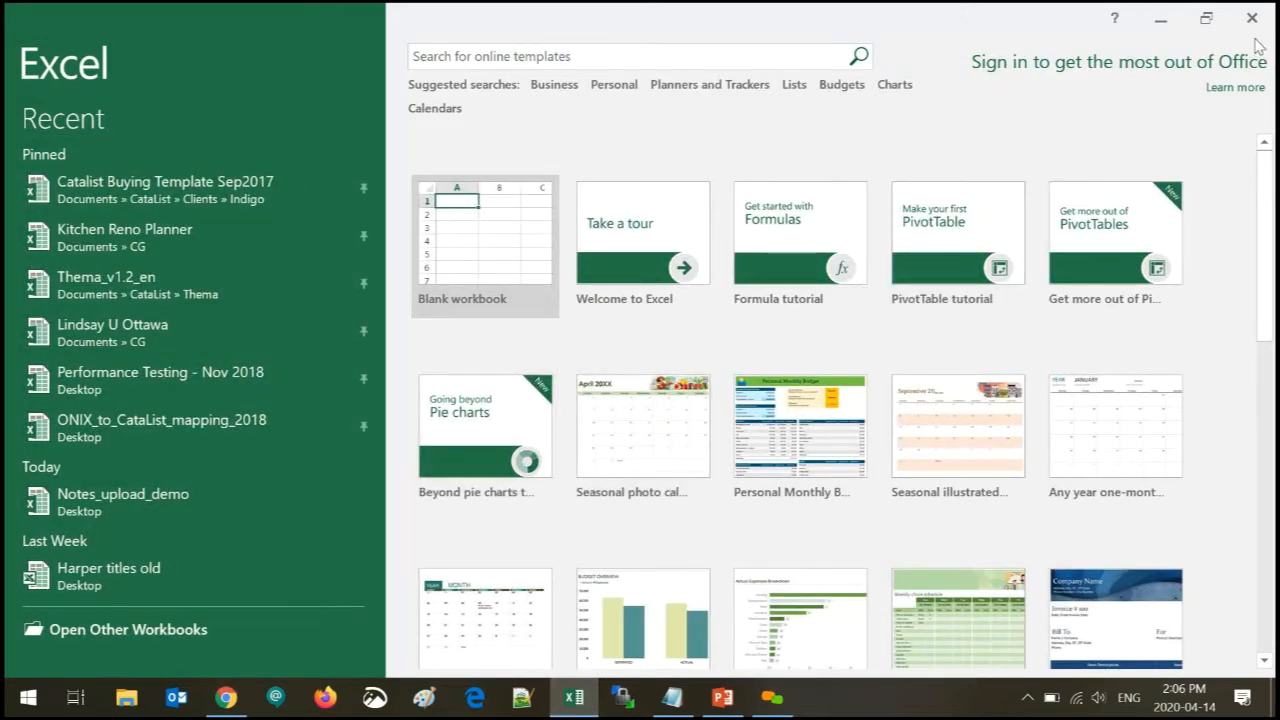
pyautogui.click(80, 632)
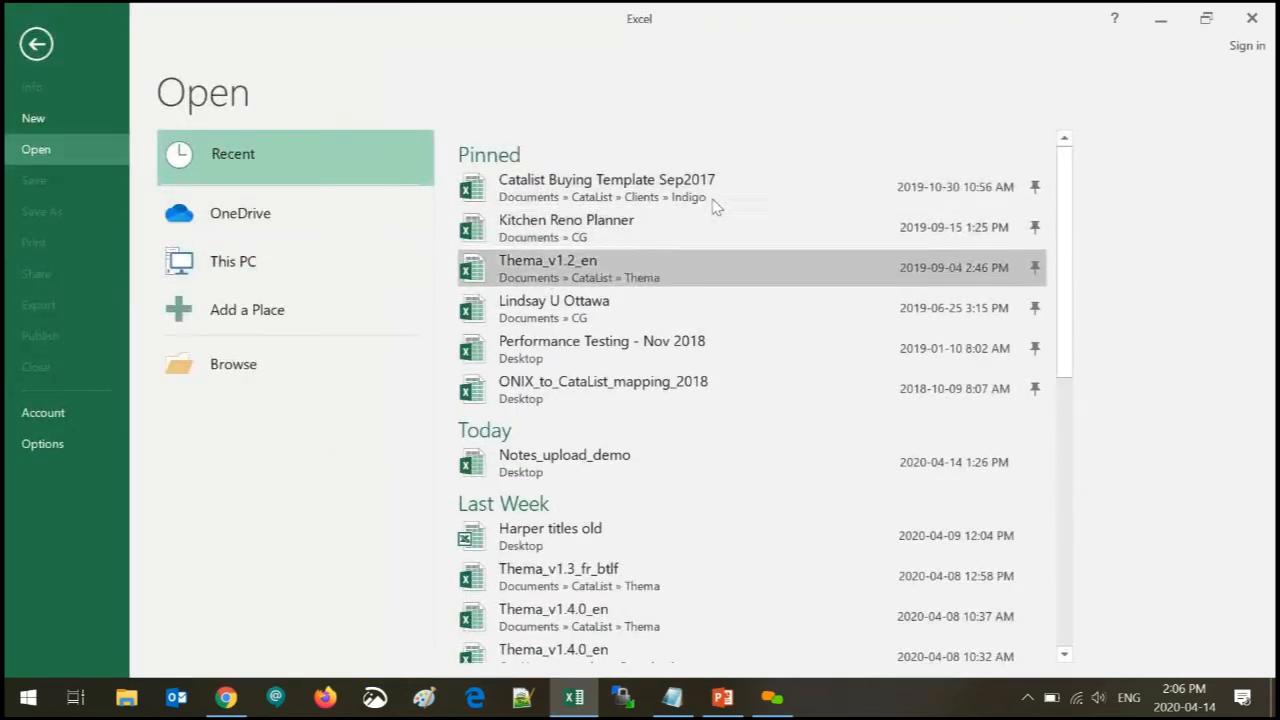
pyautogui.click(560, 463)
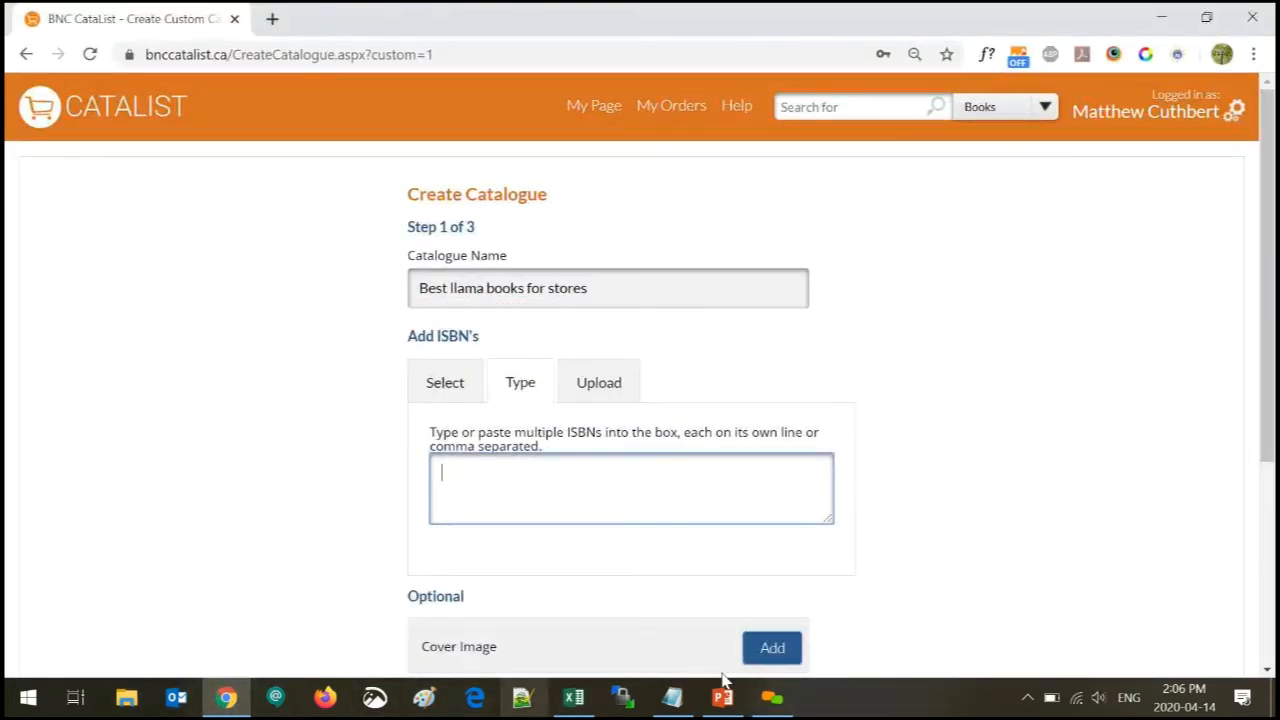
pyautogui.click(672, 697)
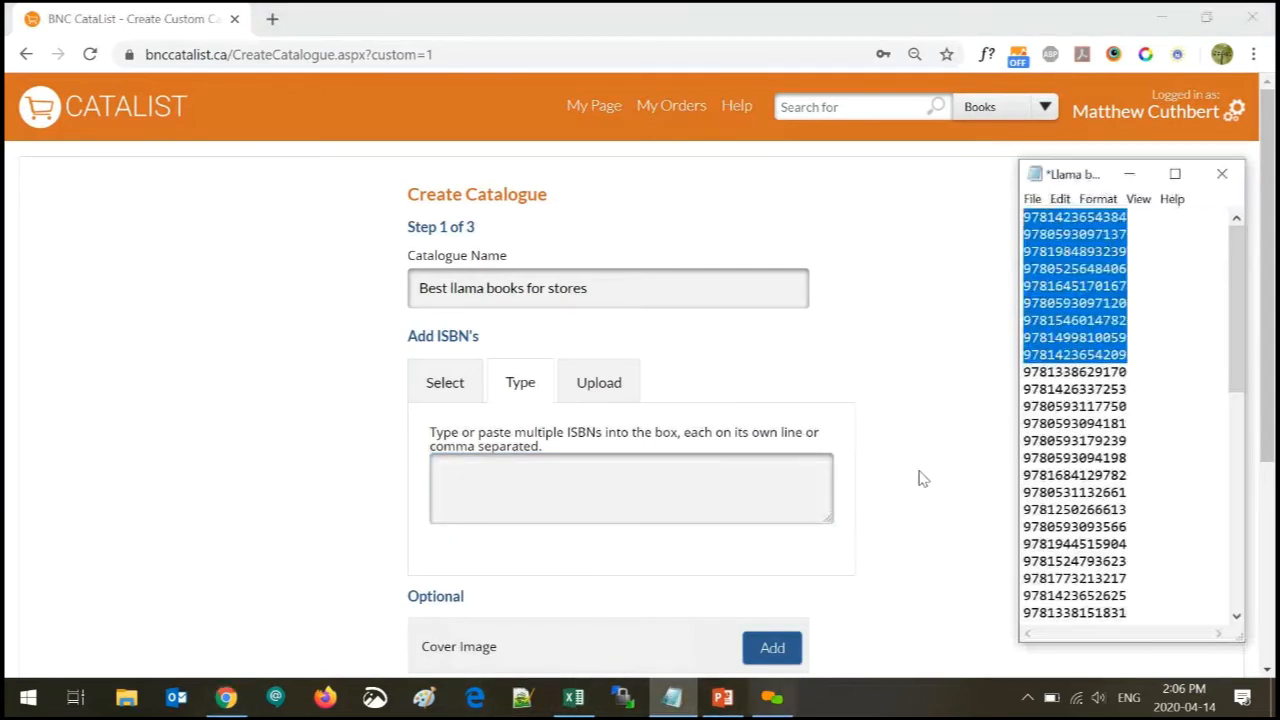
pyautogui.click(1132, 355)
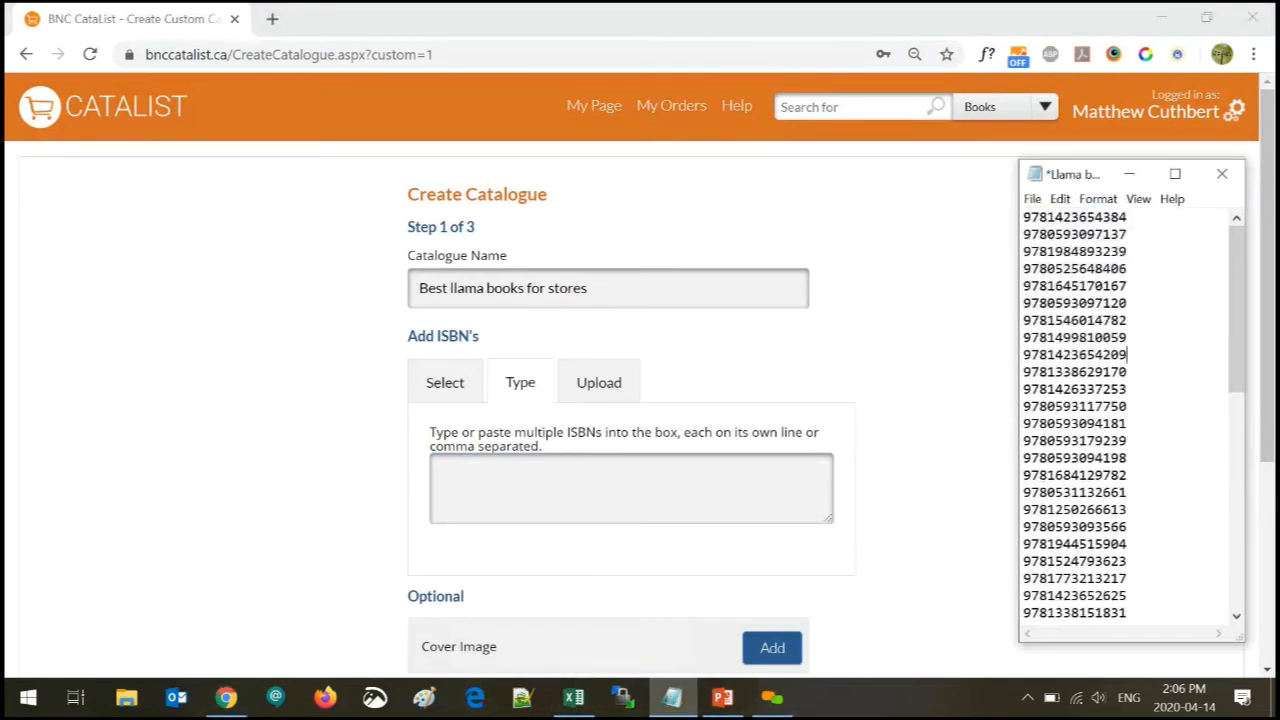
pyautogui.moveTo(1023, 217); pyautogui.dragTo(1130, 529)
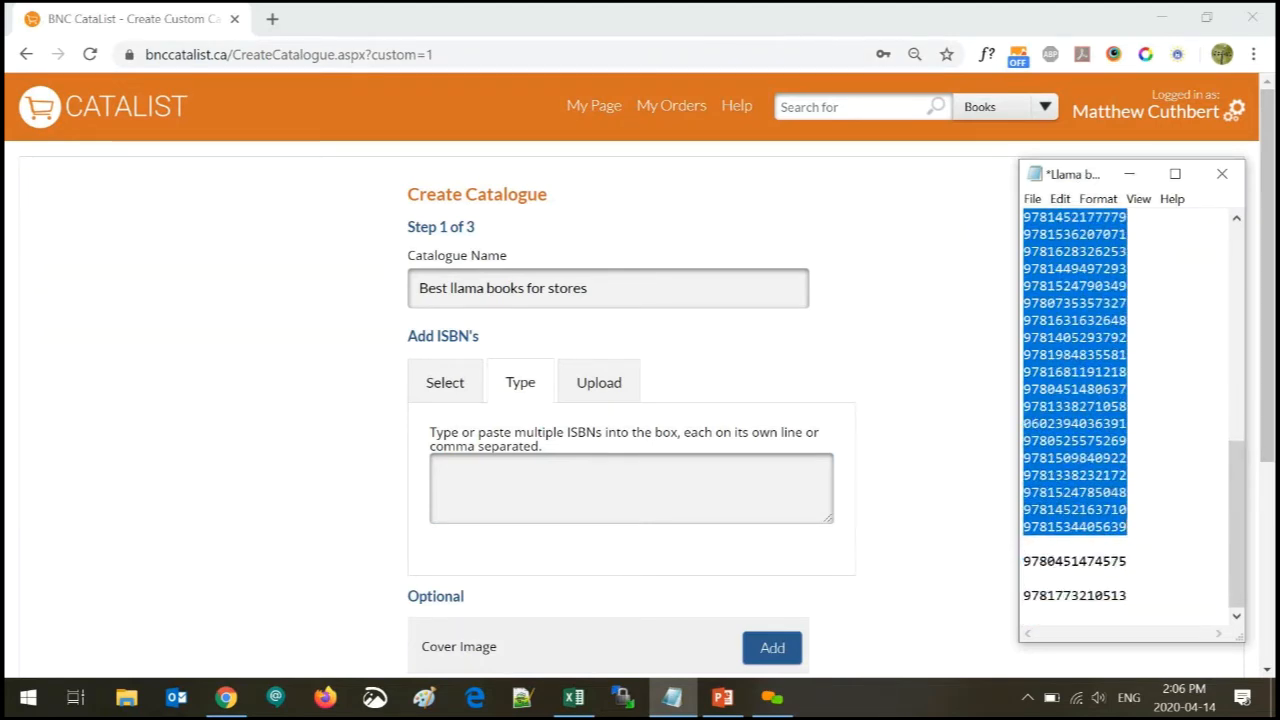
pyautogui.click(629, 492)
pyautogui.hotkey('ctrl', 'v')
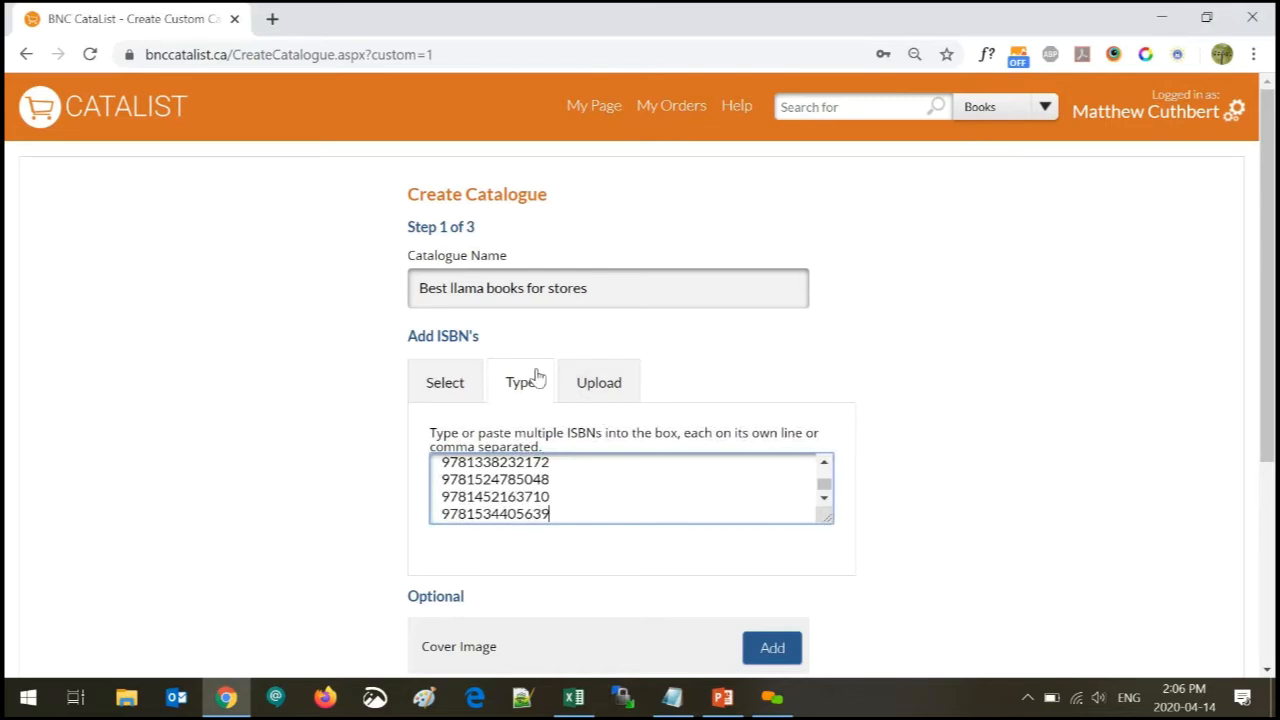
pyautogui.press('Up')
pyautogui.scroll(-1, 640, 492)
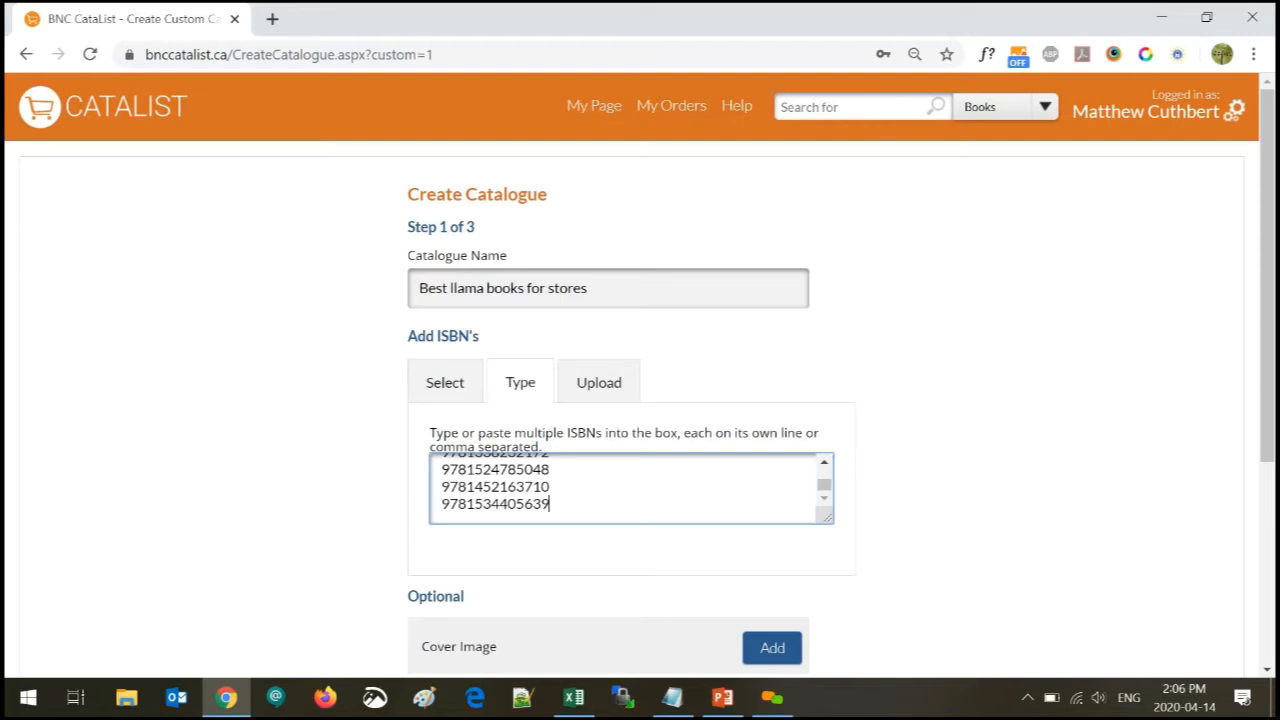
# Examine the cover image requirements and the front matter PDF option, leaving both optional sections out of the catalogue
pyautogui.scroll(-3, 465, 454)
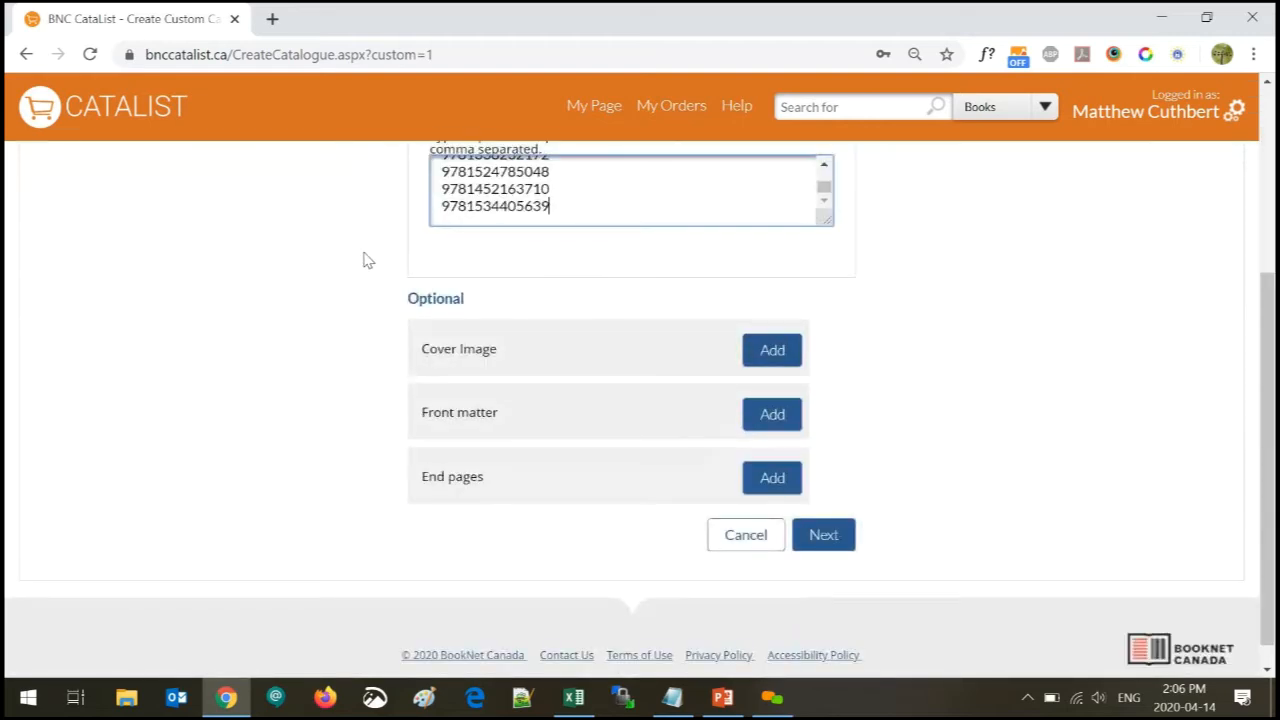
pyautogui.click(470, 364)
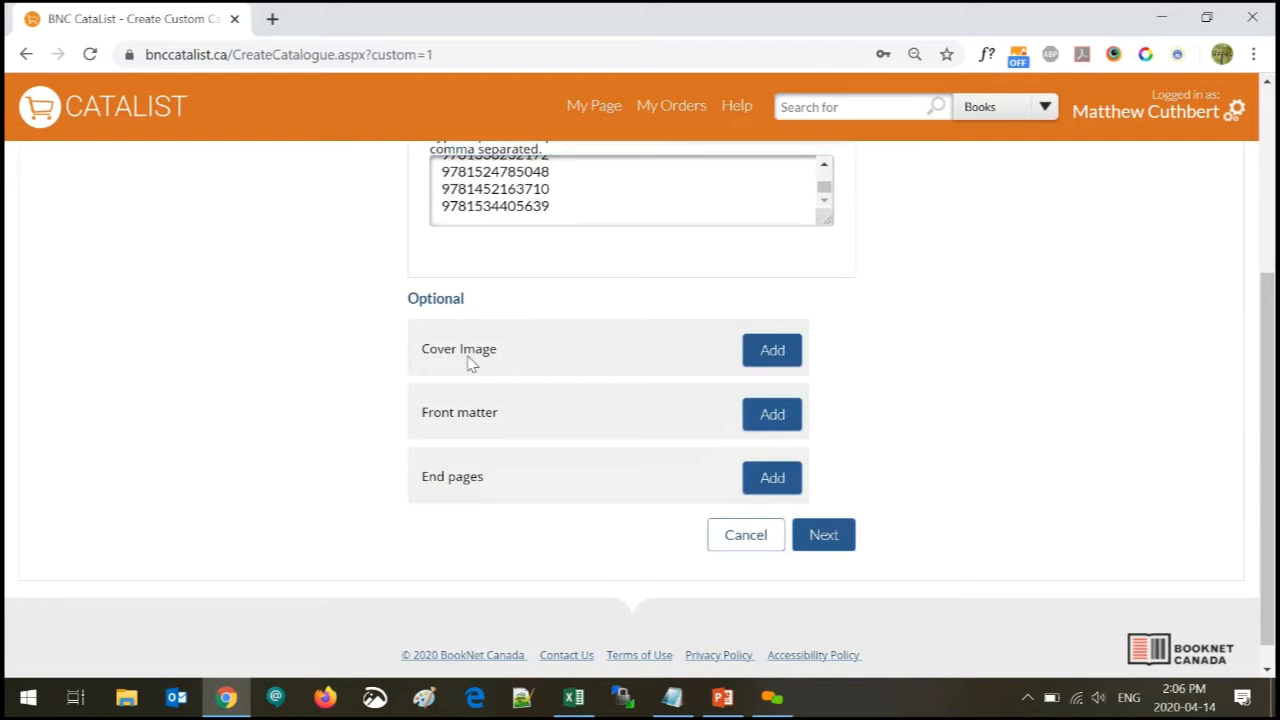
pyautogui.click(772, 350)
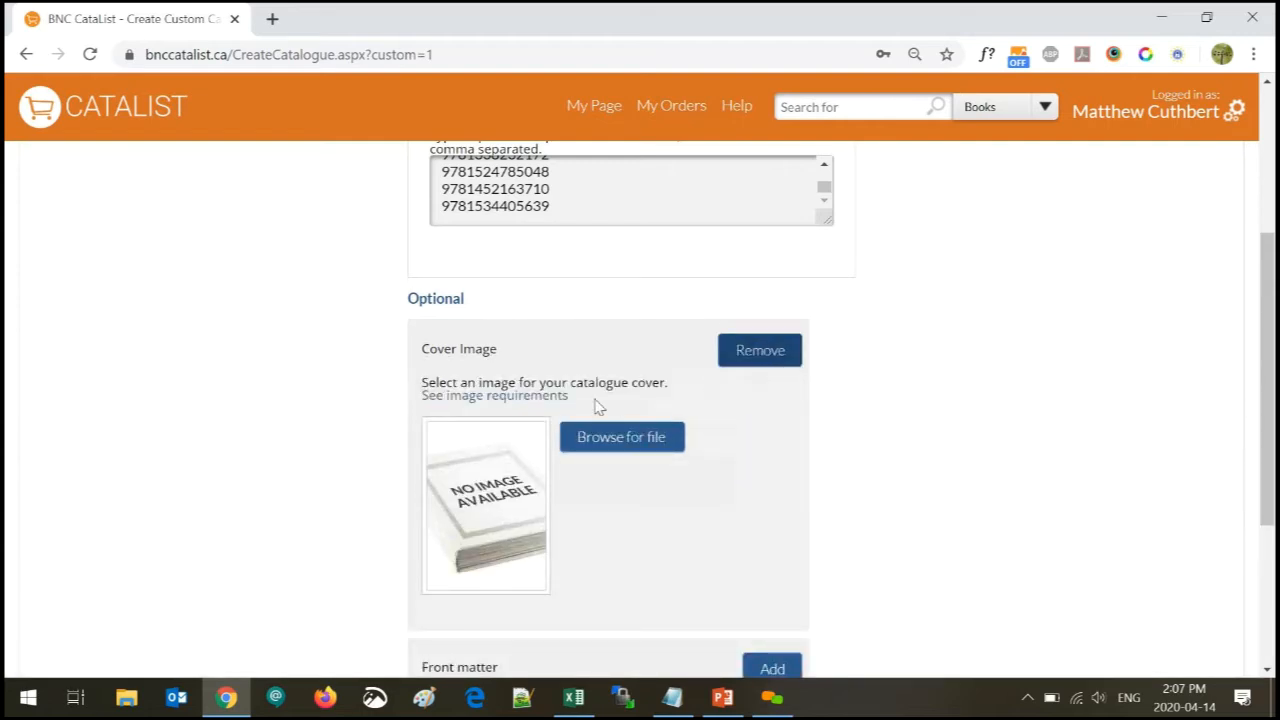
pyautogui.moveTo(511, 397)
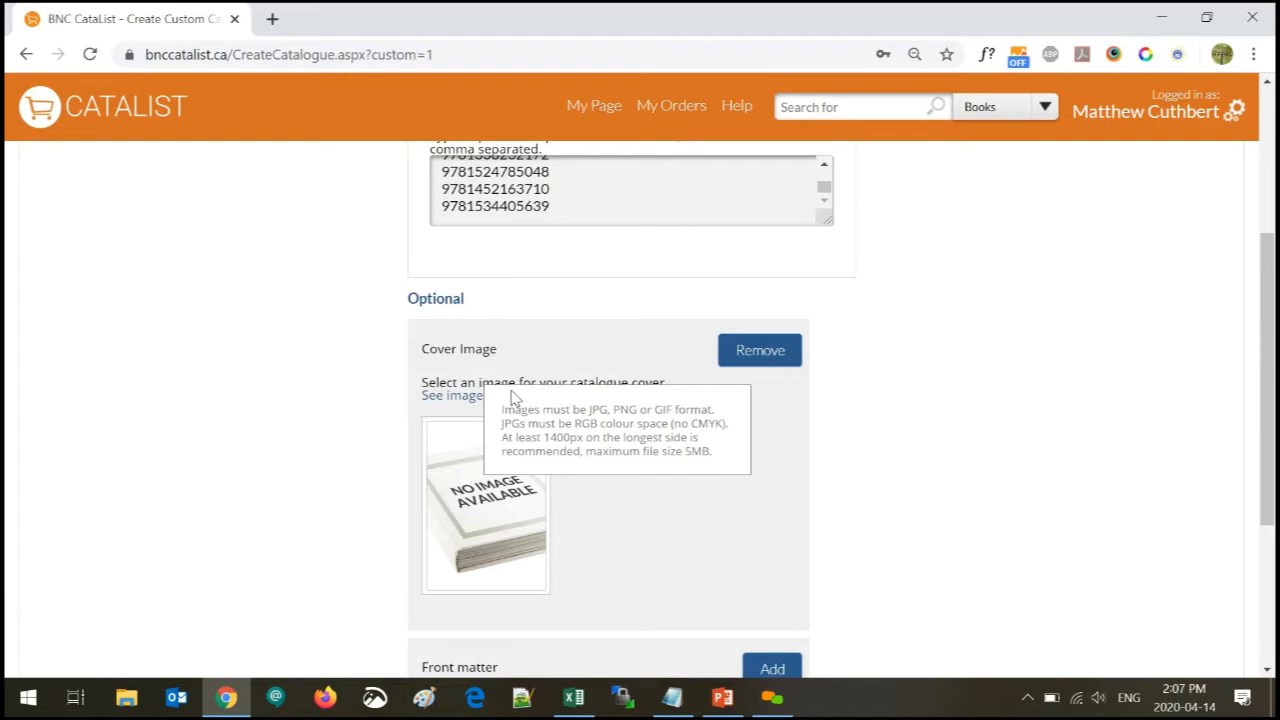
pyautogui.click(760, 352)
pyautogui.click(769, 412)
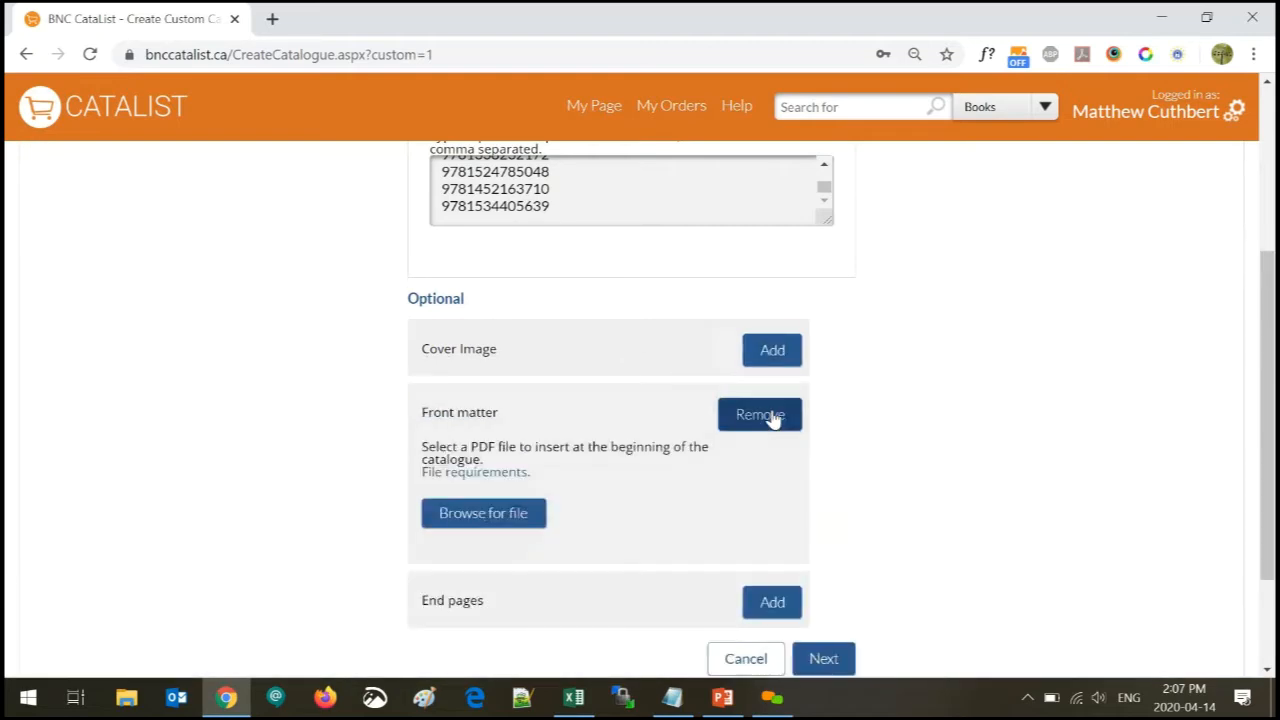
pyautogui.click(750, 425)
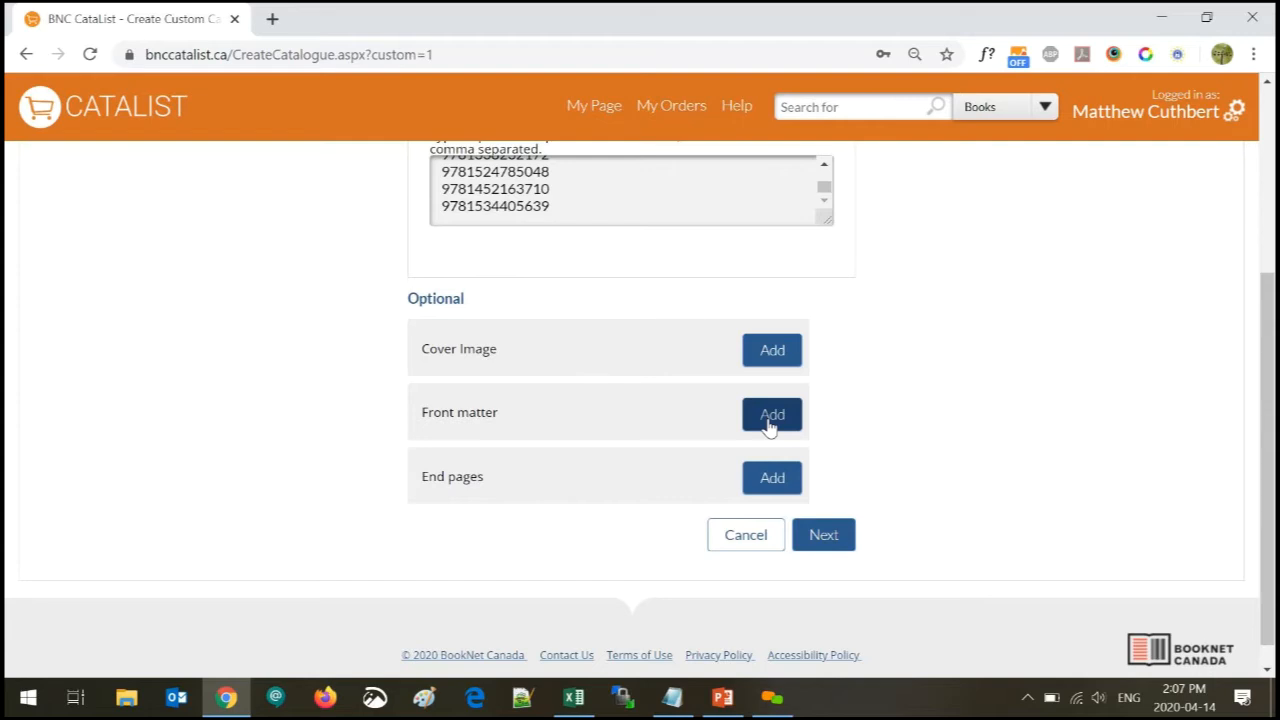
# Add end pages using the company's standard end pages, and continue to the item confirmation step
pyautogui.click(767, 478)
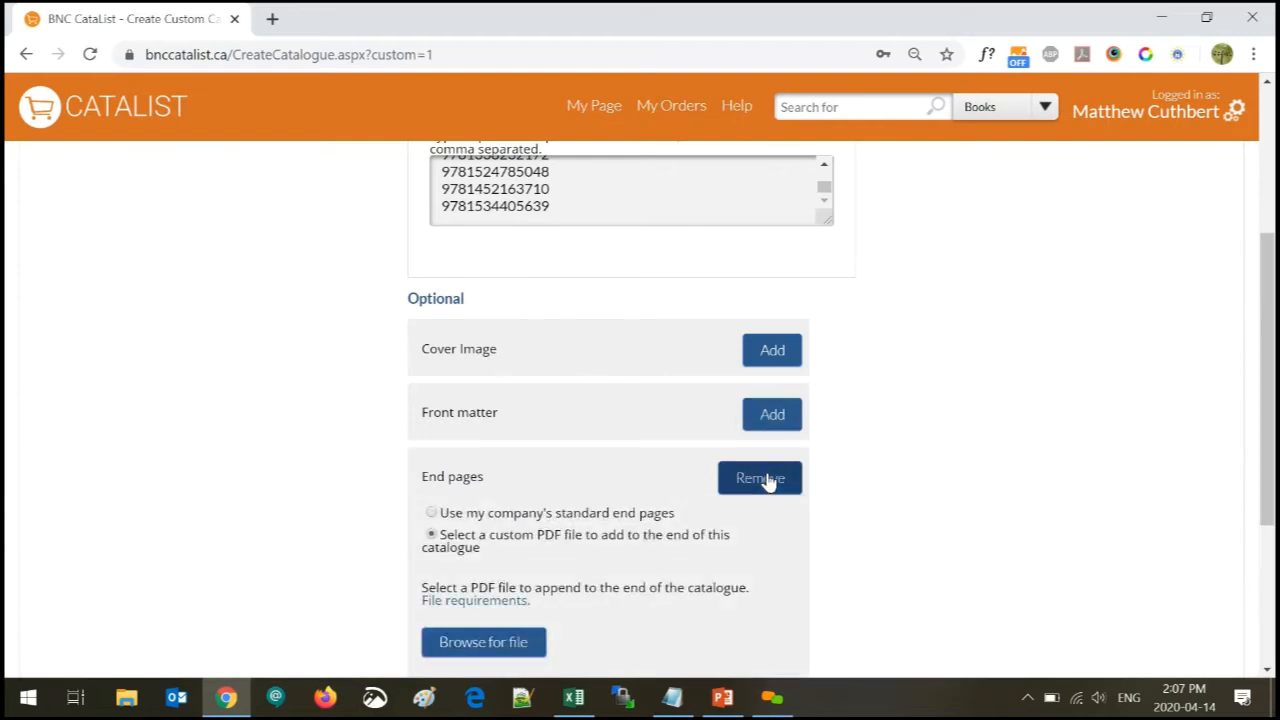
pyautogui.click(432, 514)
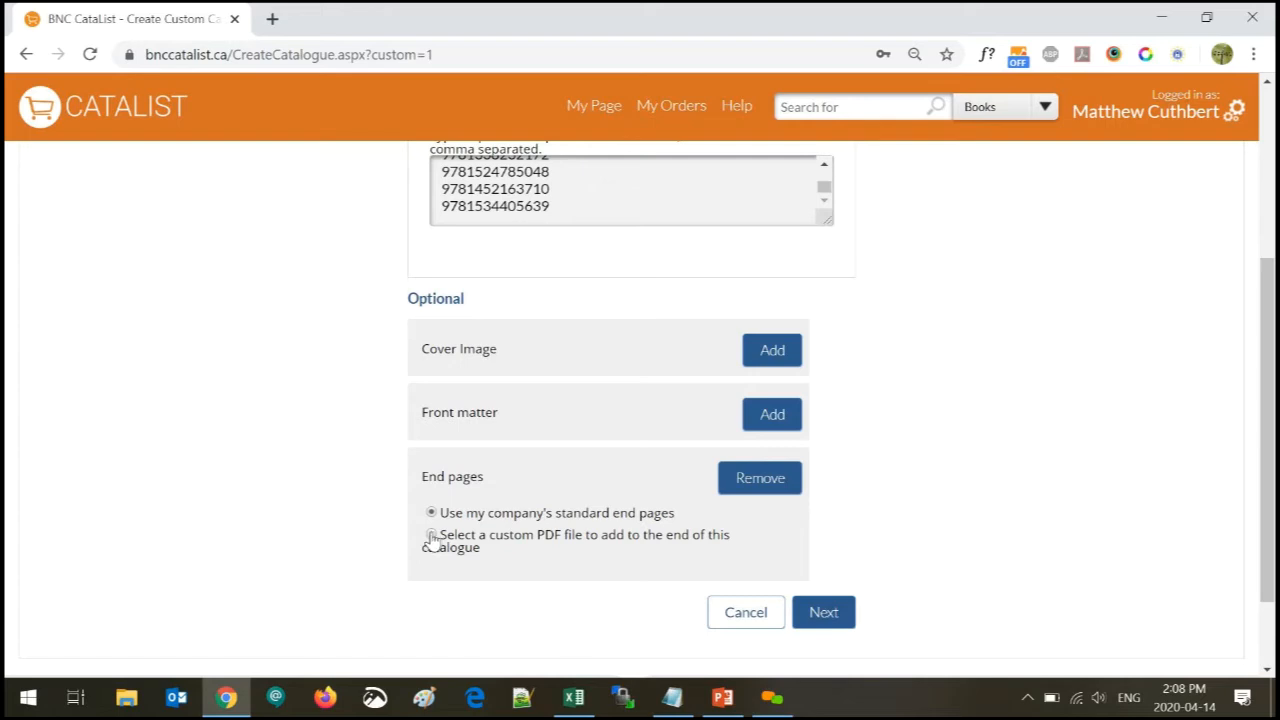
pyautogui.click(824, 618)
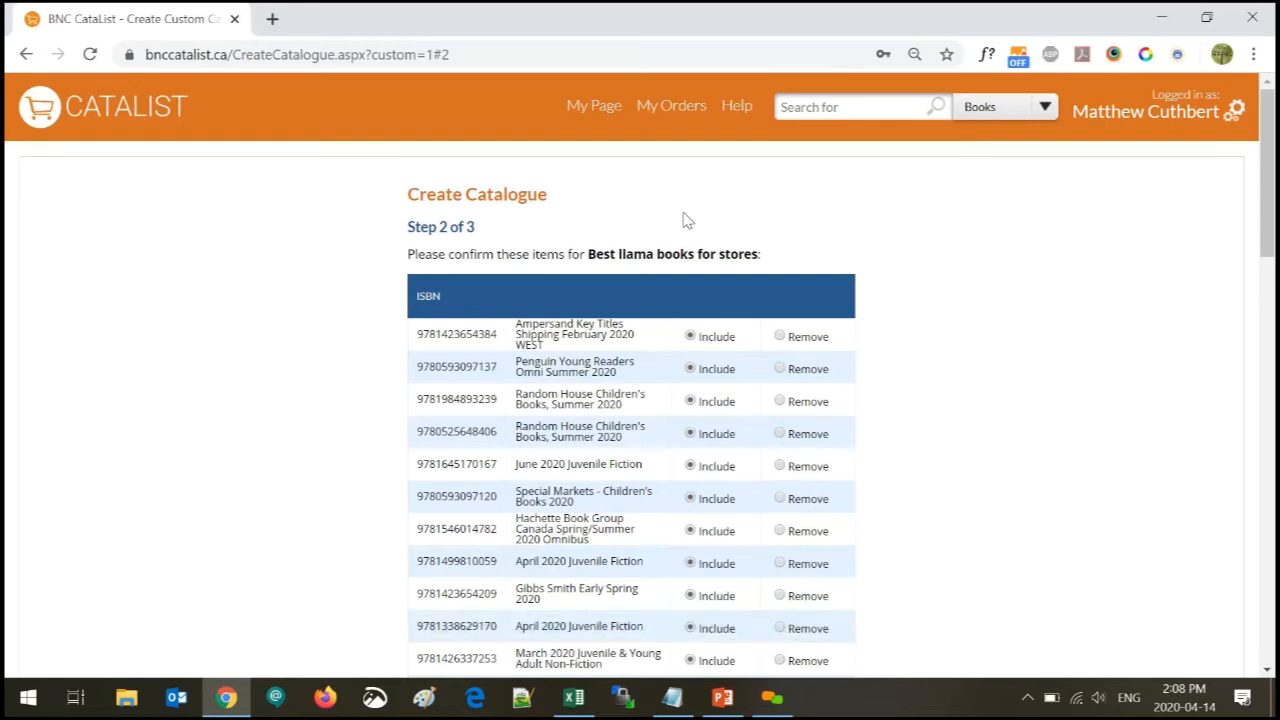
# Check the full list of items for the catalogue and accept it to continue to recipient selection
pyautogui.moveTo(1265, 120); pyautogui.dragTo(1176, 601)
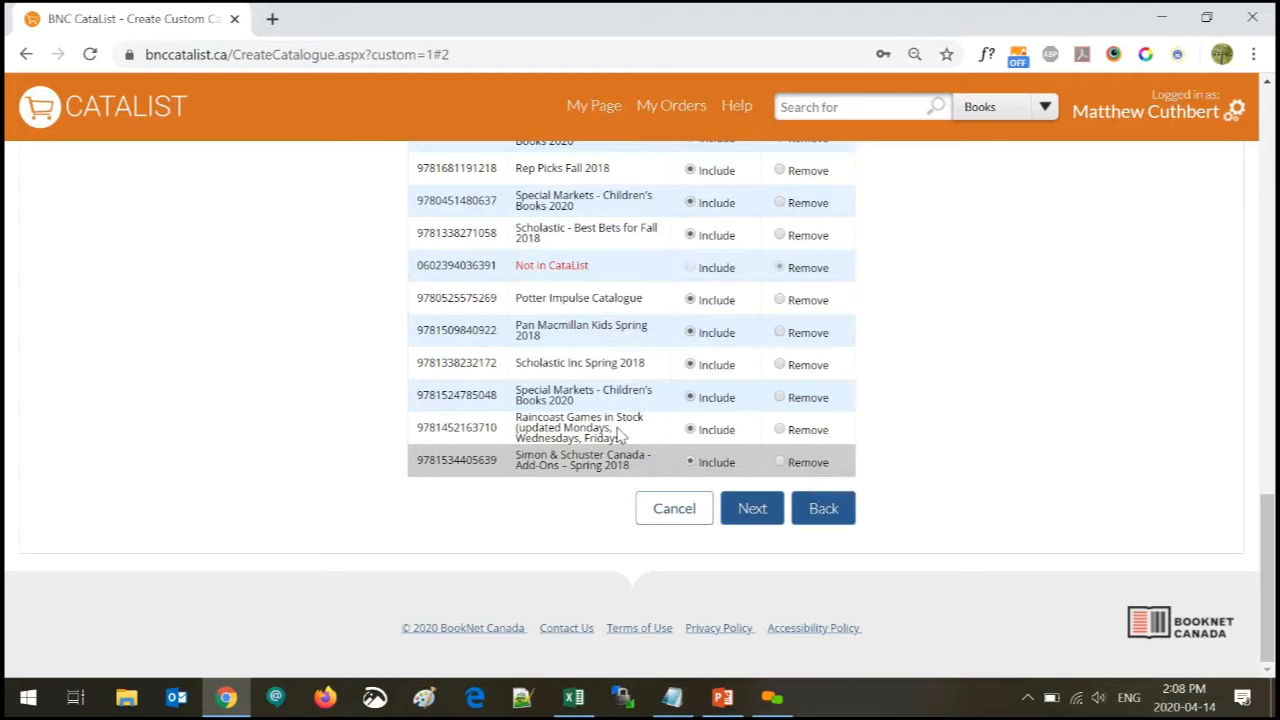
pyautogui.click(750, 509)
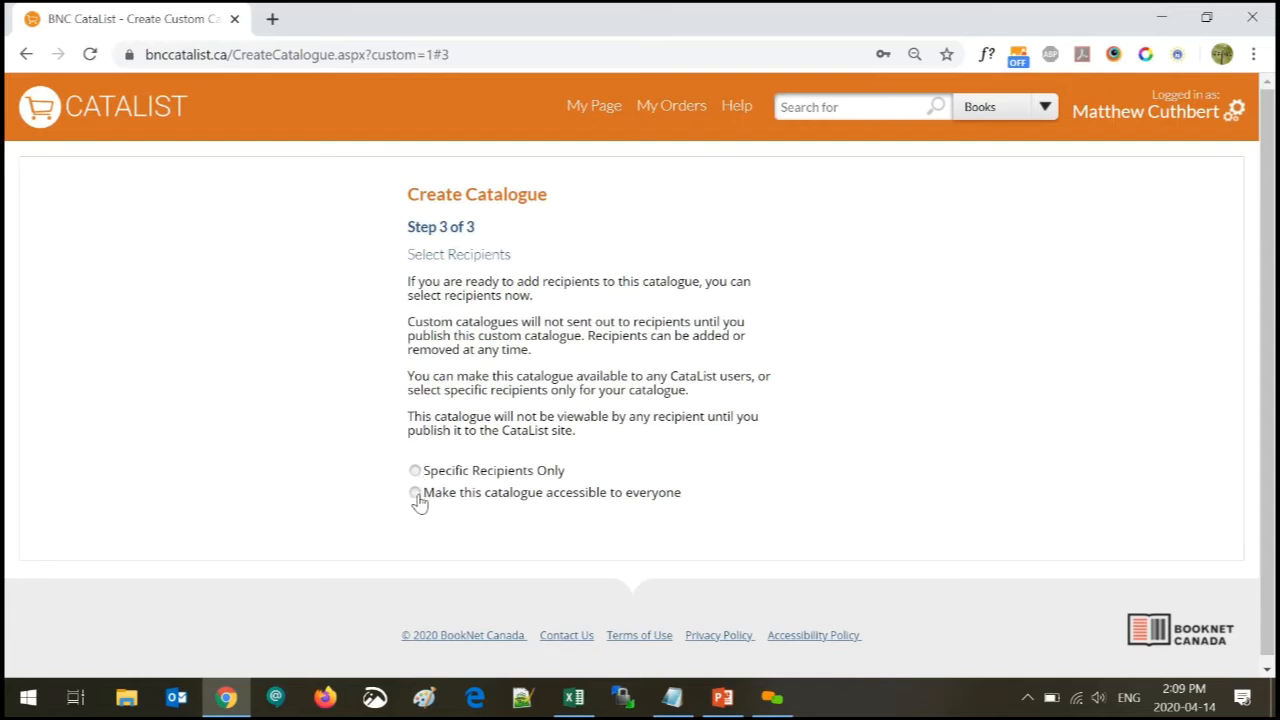
# Restrict the catalogue to specific recipients only and add the Test Library contact
pyautogui.click(415, 493)
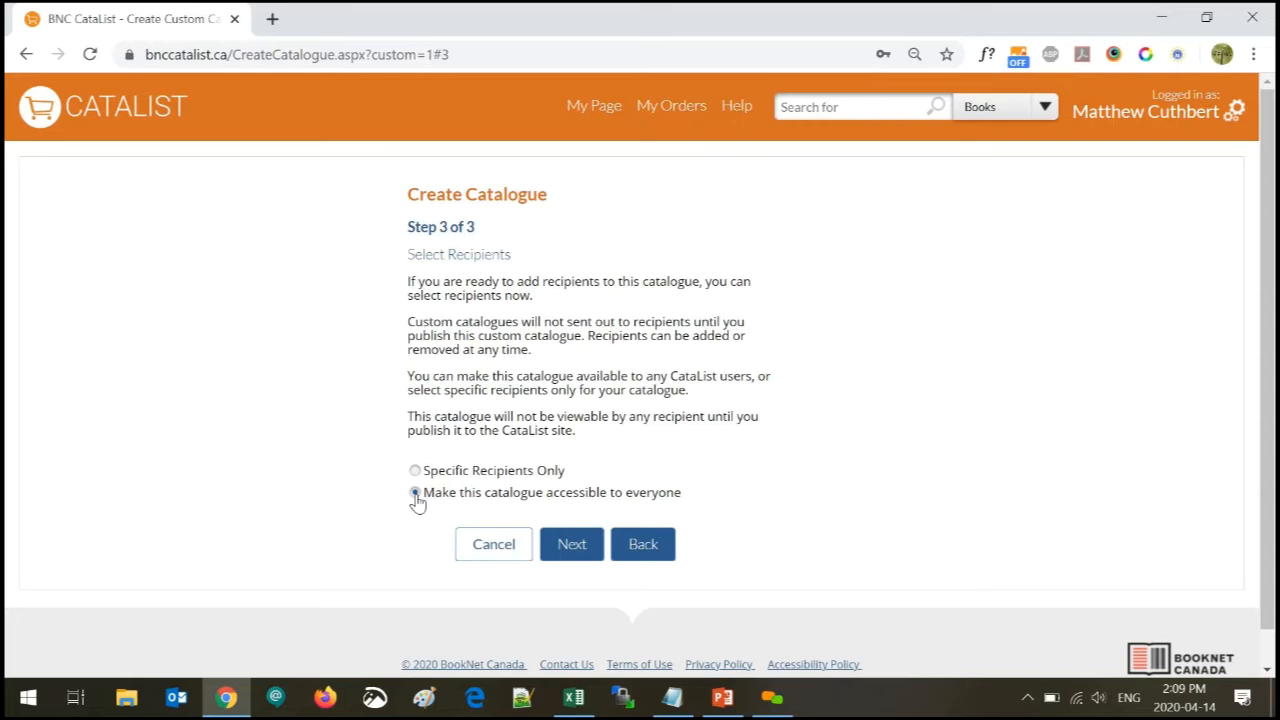
pyautogui.click(415, 471)
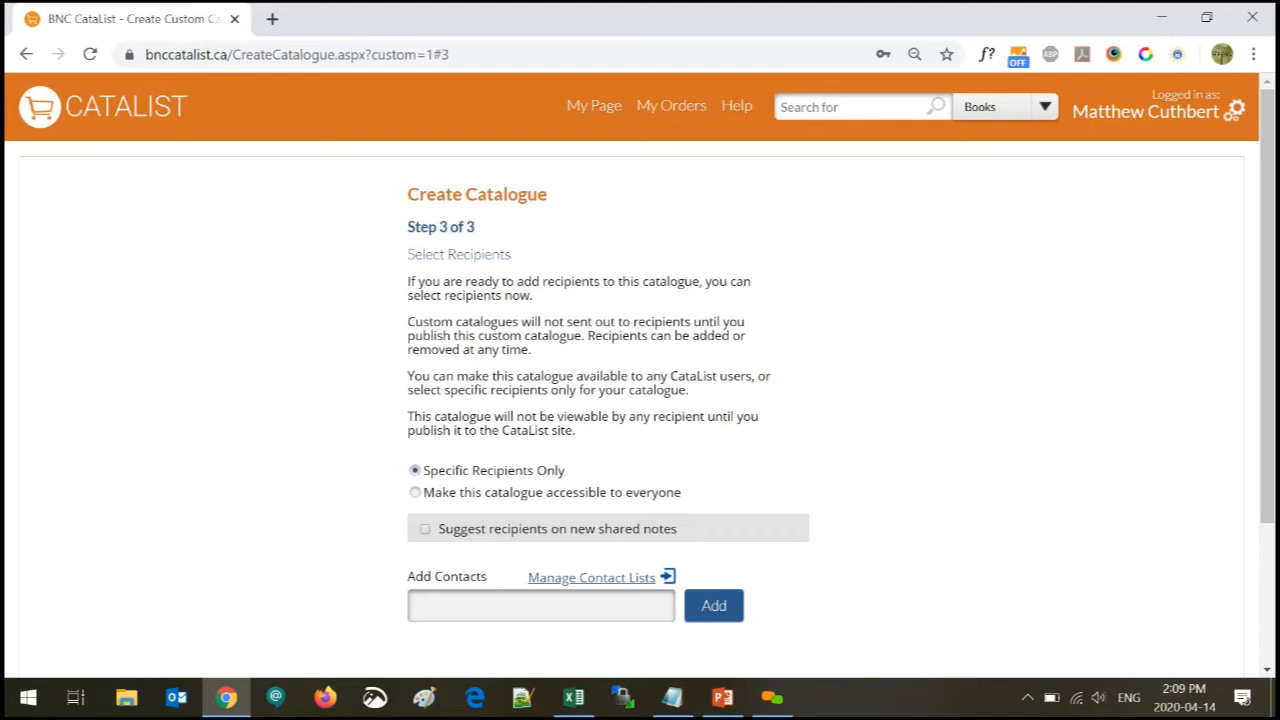
pyautogui.click(541, 606)
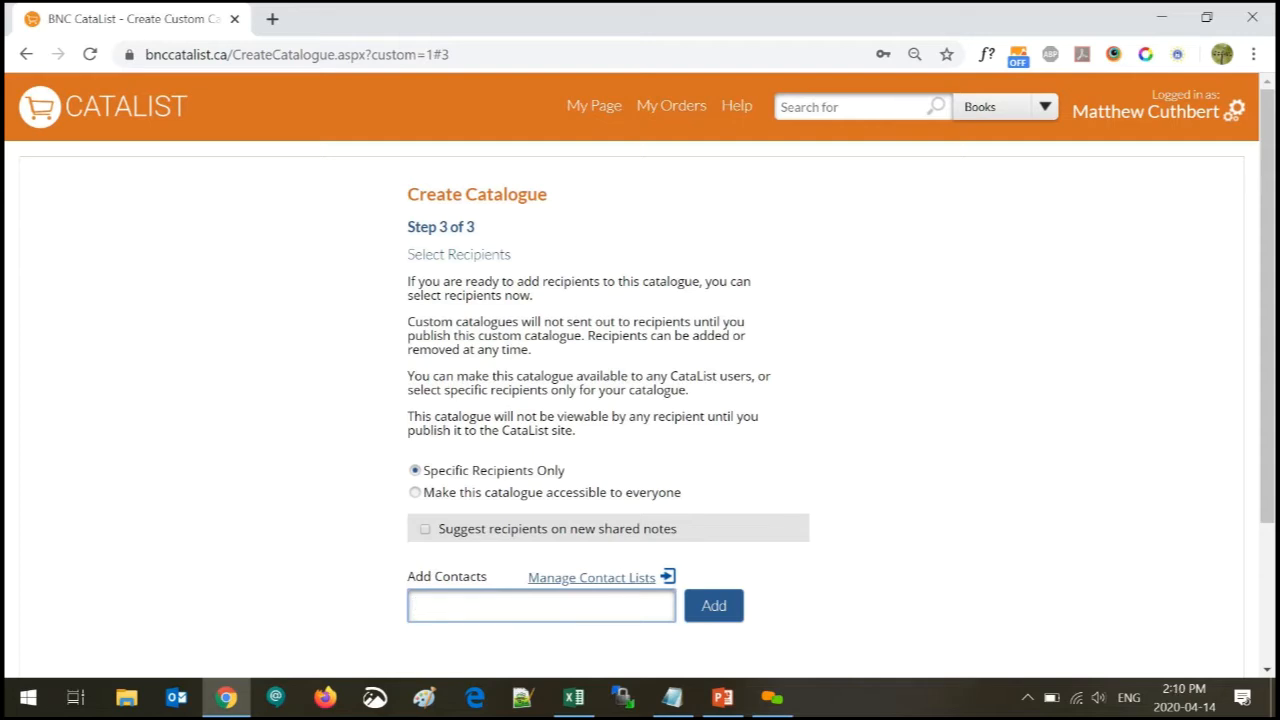
pyautogui.write('lucy')
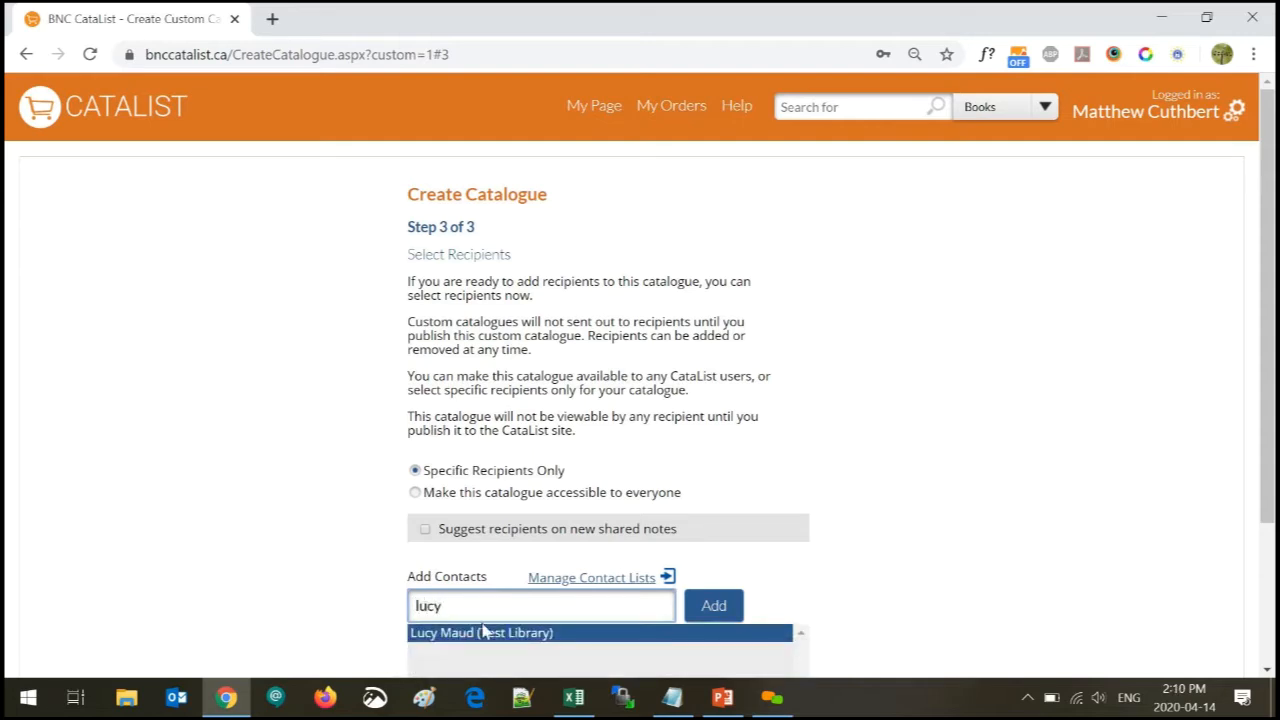
pyautogui.click(452, 638)
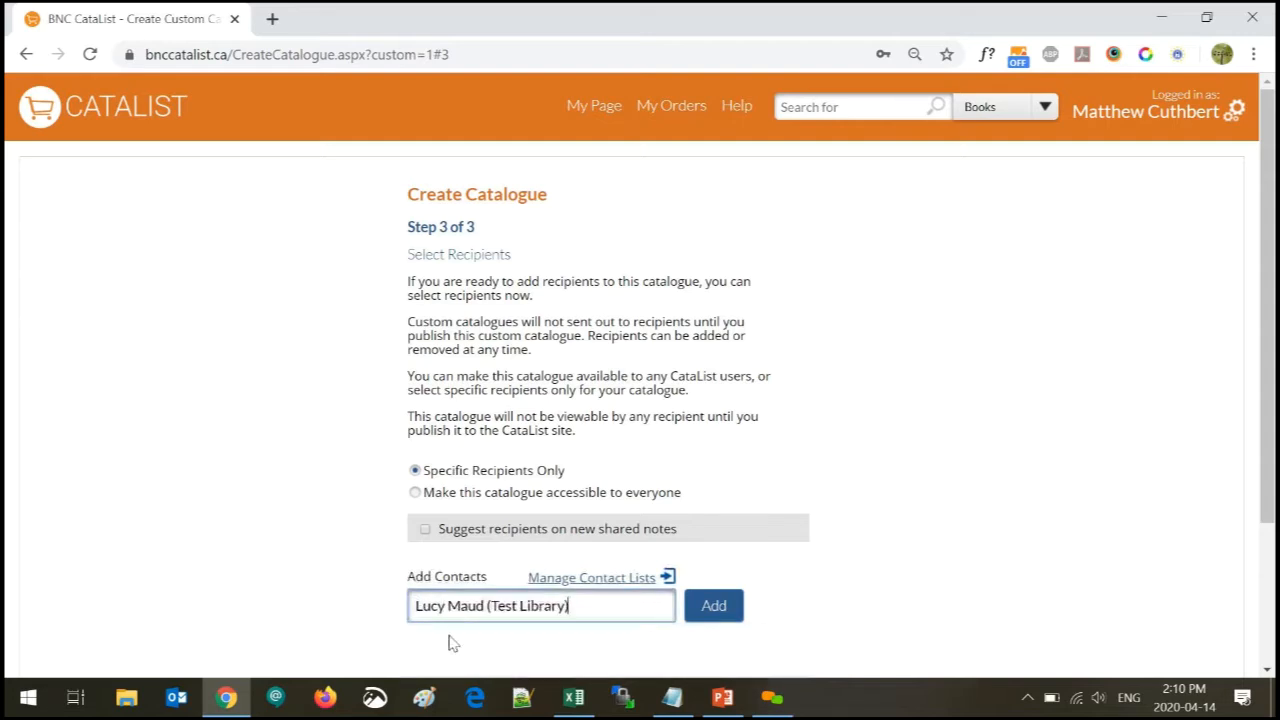
pyautogui.click(718, 611)
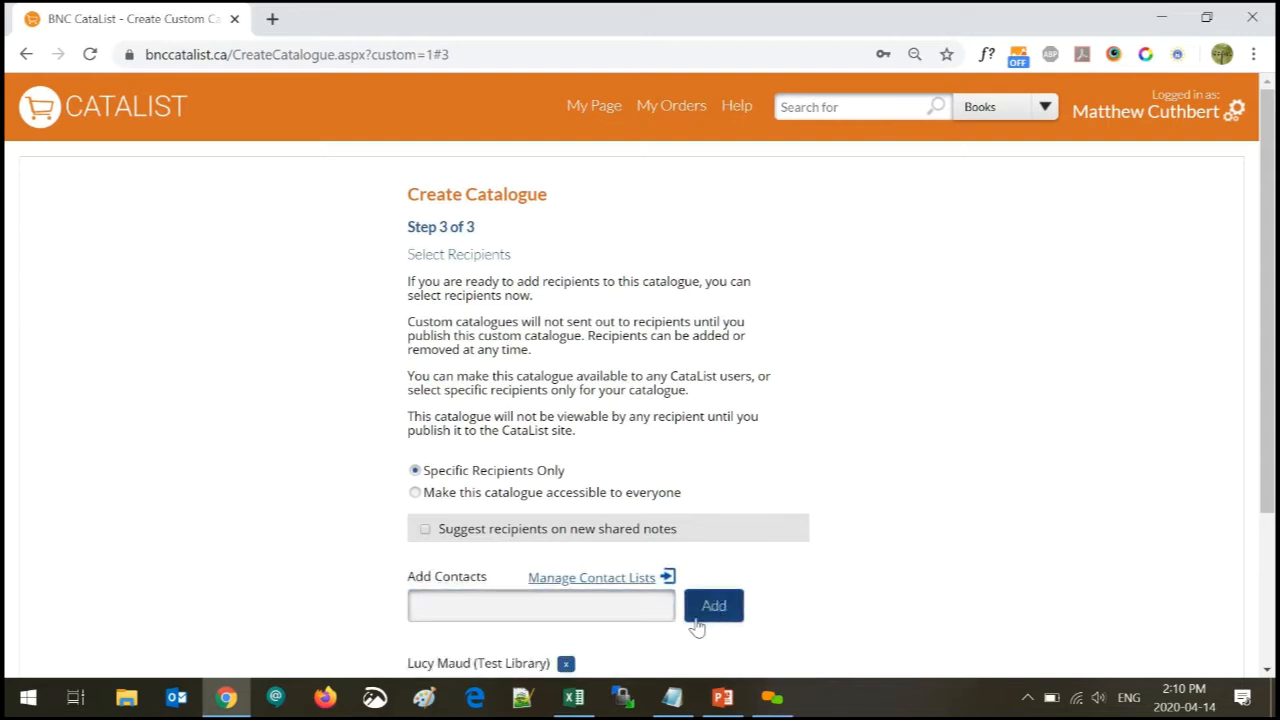
# Add the BNC Test Bookstore contact as a second recipient and finish creating the catalogue
pyautogui.click(411, 612)
pyautogui.write('ramona')
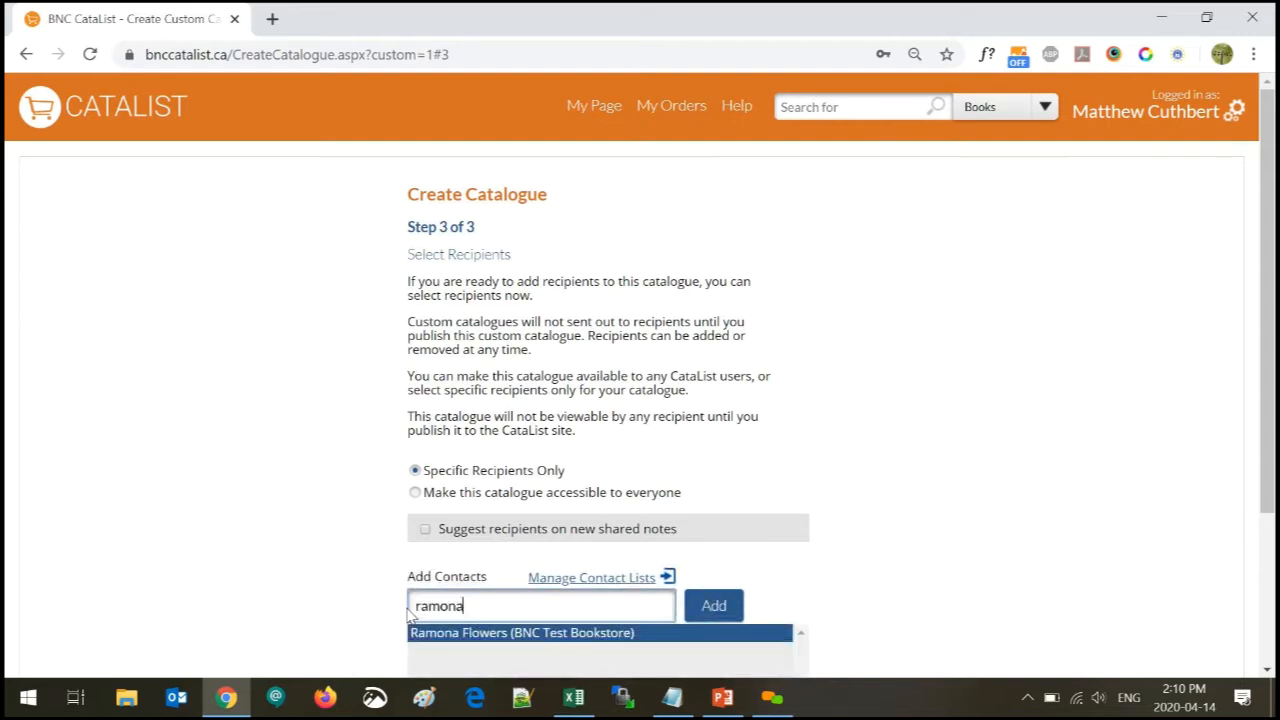
pyautogui.click(700, 633)
pyautogui.click(720, 610)
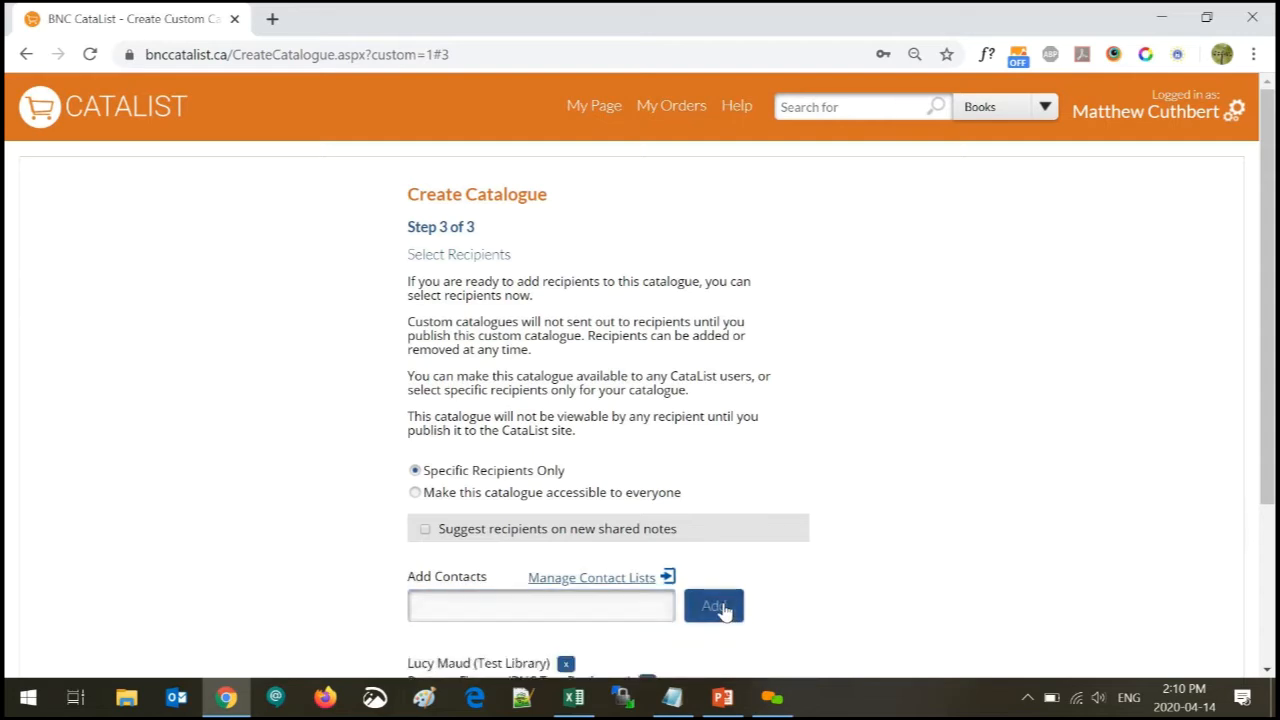
pyautogui.scroll(-1, 1268, 490)
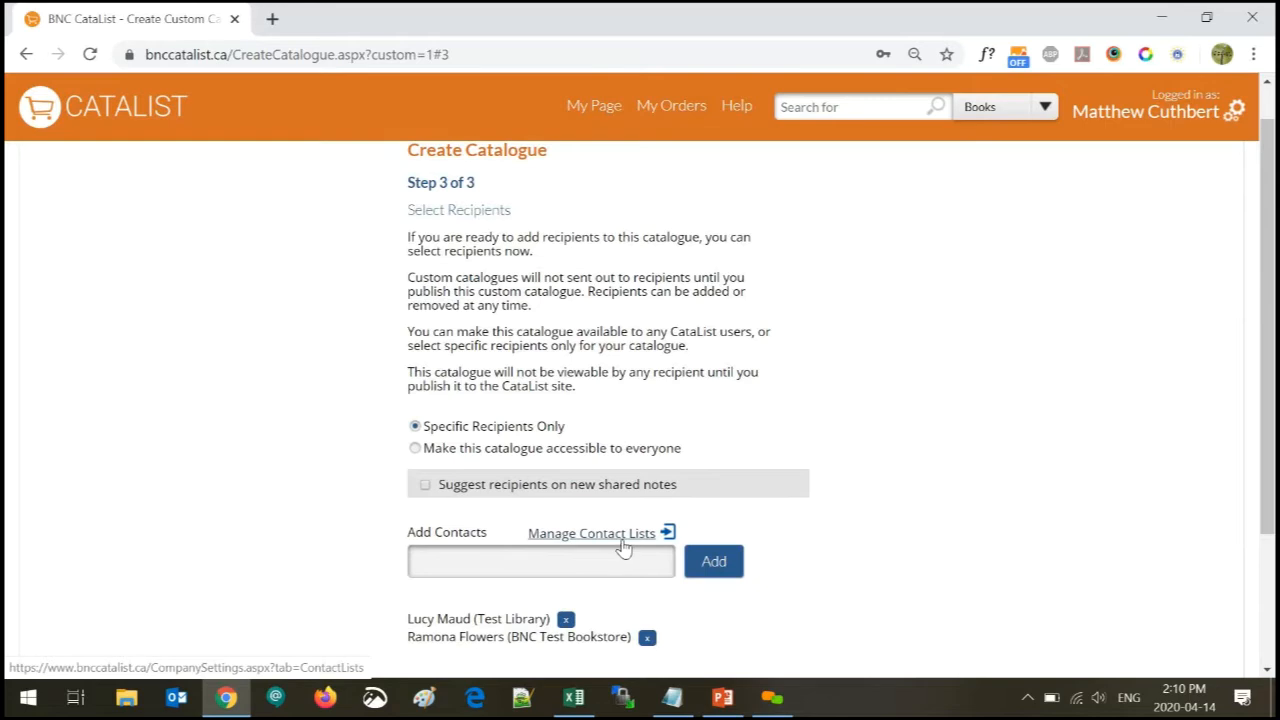
pyautogui.scroll(-1, 638, 590)
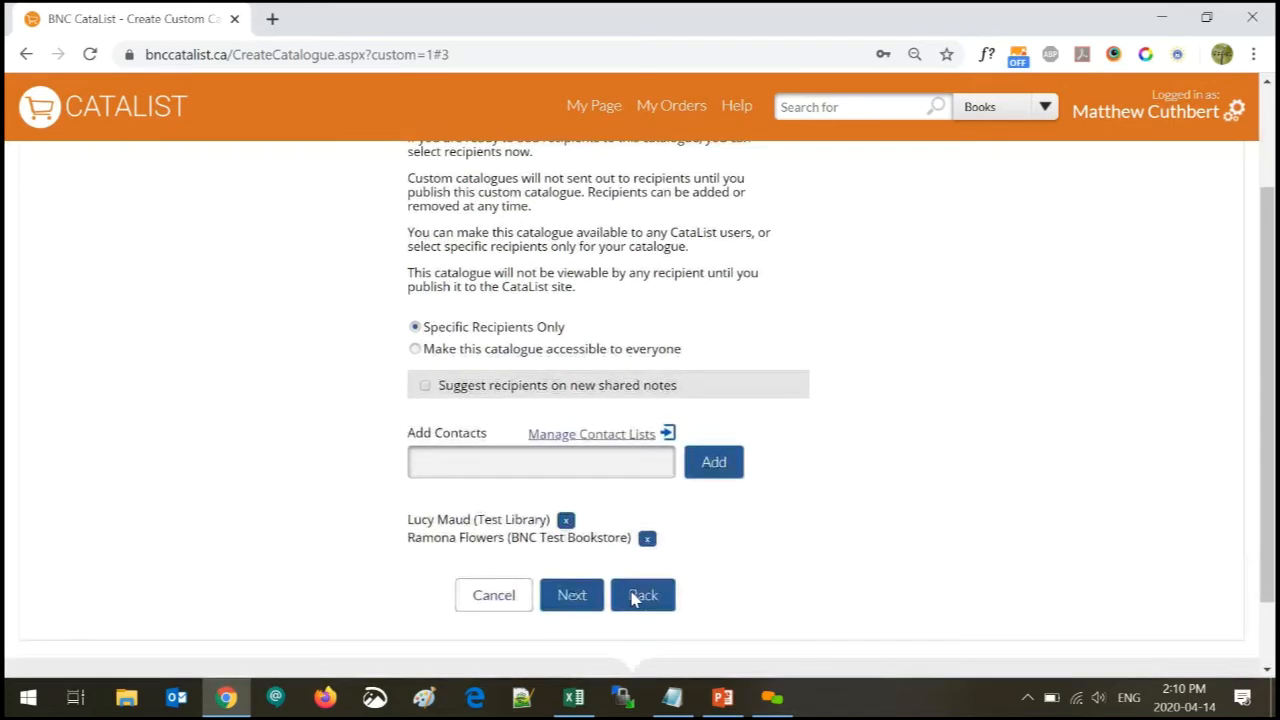
pyautogui.click(572, 603)
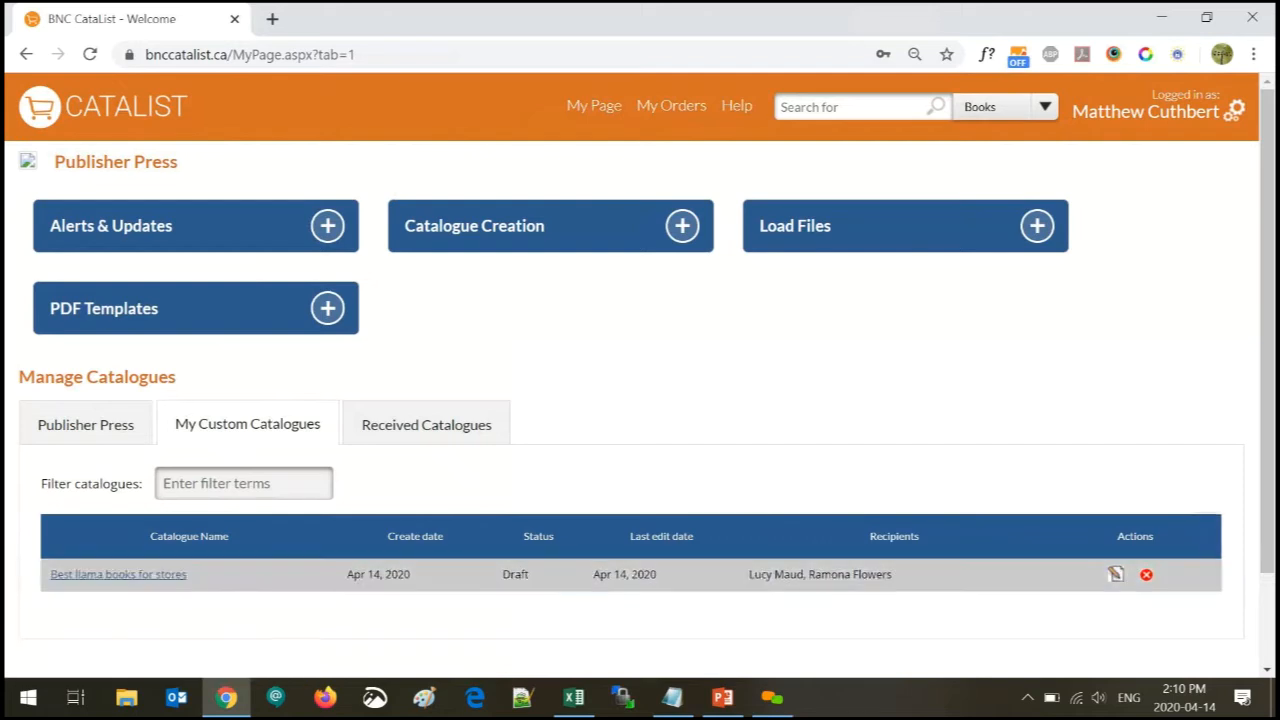
# Check the status of "Best llama books for stores" under custom catalogues, then open it and view its end matter option
pyautogui.moveTo(529, 580); pyautogui.dragTo(497, 582)
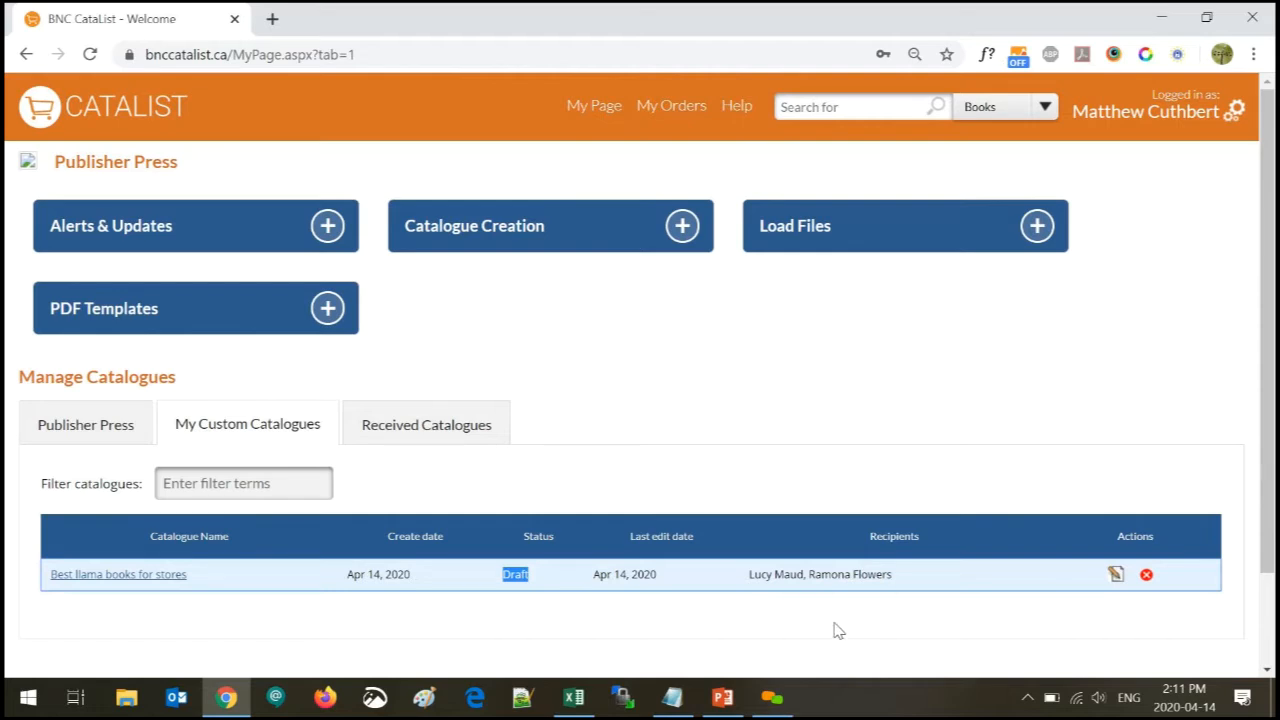
pyautogui.click(141, 580)
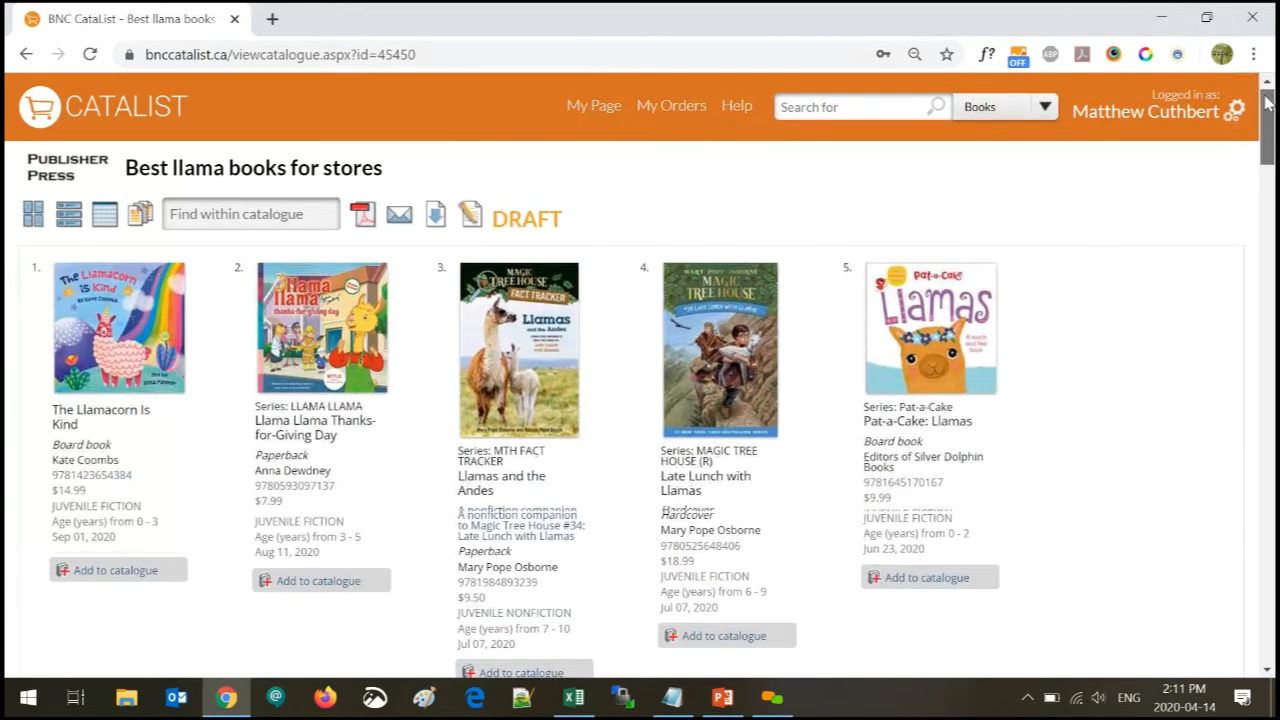
pyautogui.moveTo(1268, 103)
pyautogui.mouseDown()
pyautogui.moveTo(1268, 156)
pyautogui.moveTo(1266, 101)
pyautogui.mouseUp()
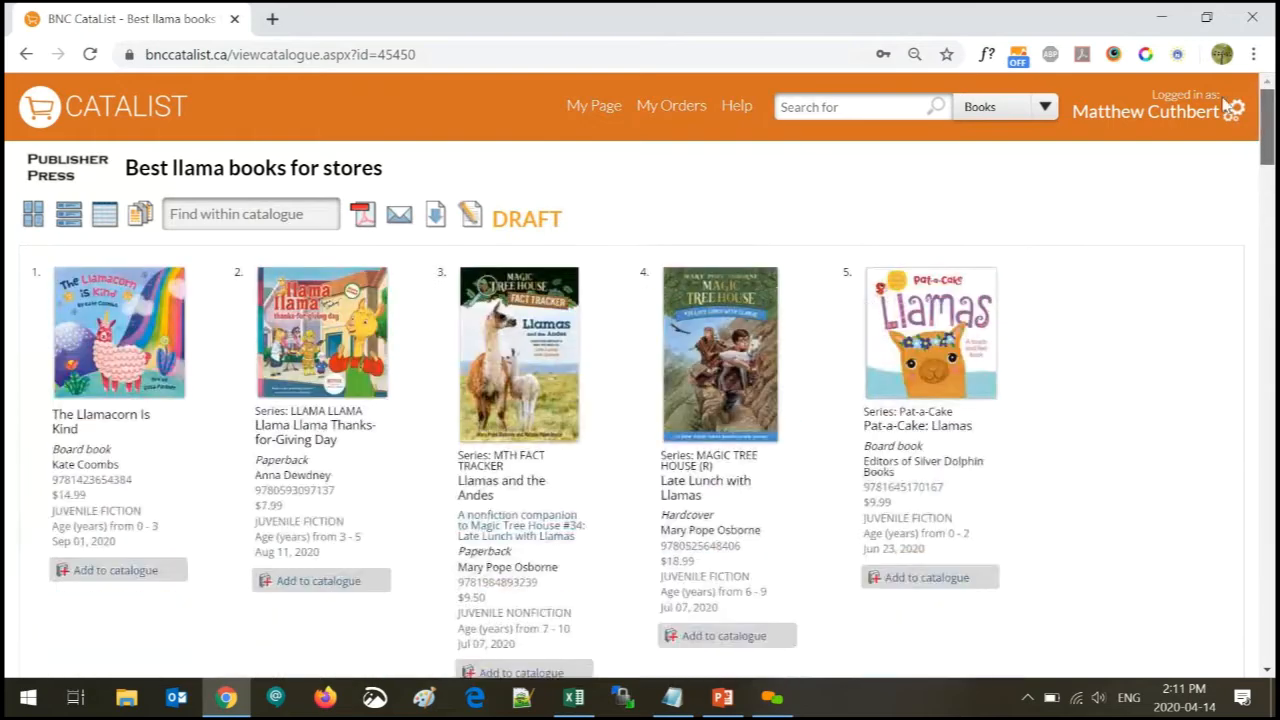
pyautogui.click(143, 220)
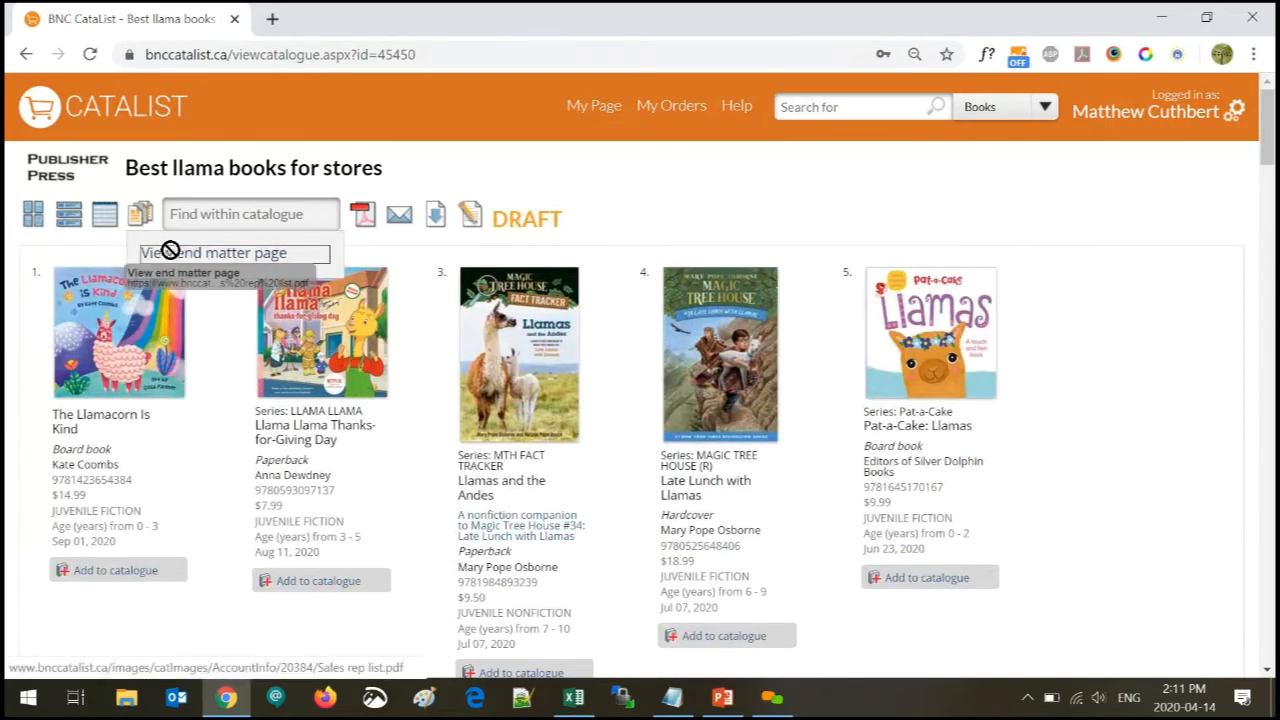
pyautogui.click(140, 213)
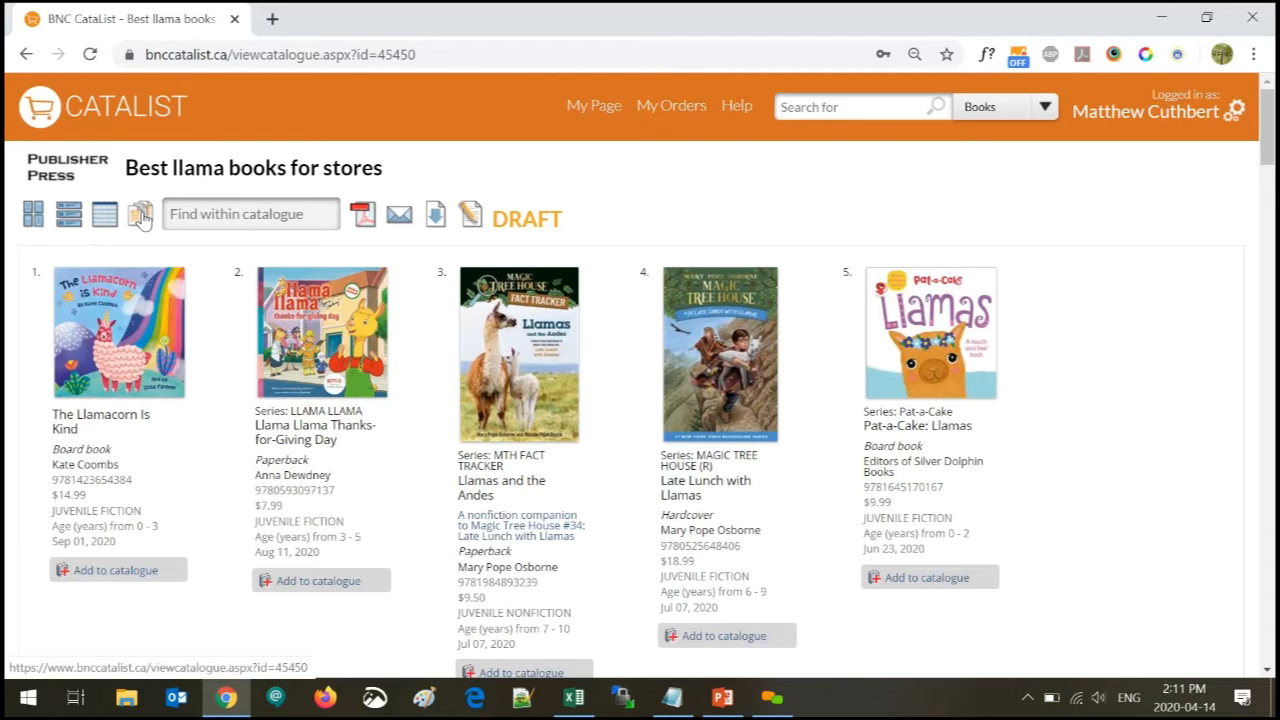
# Check the catalogue's default PDF formats, then review its editable info, including ISBN entry, cover image, front matter and end pages
pyautogui.click(363, 216)
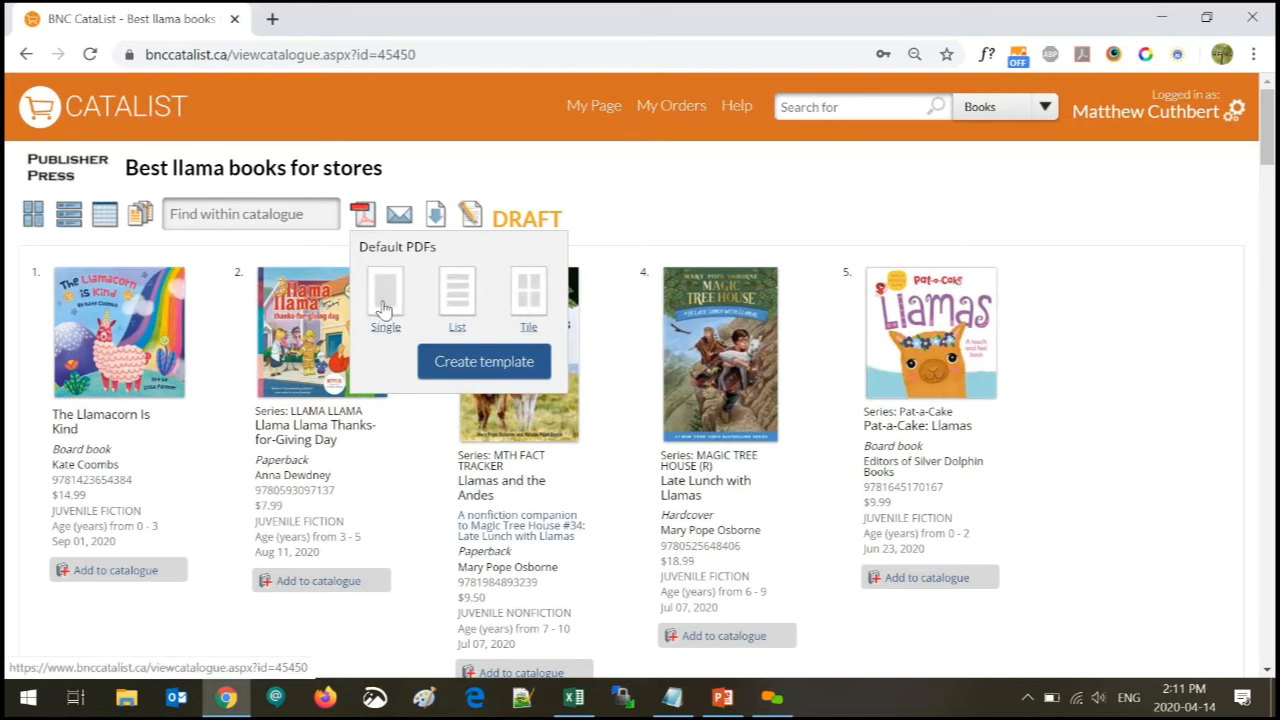
pyautogui.click(391, 183)
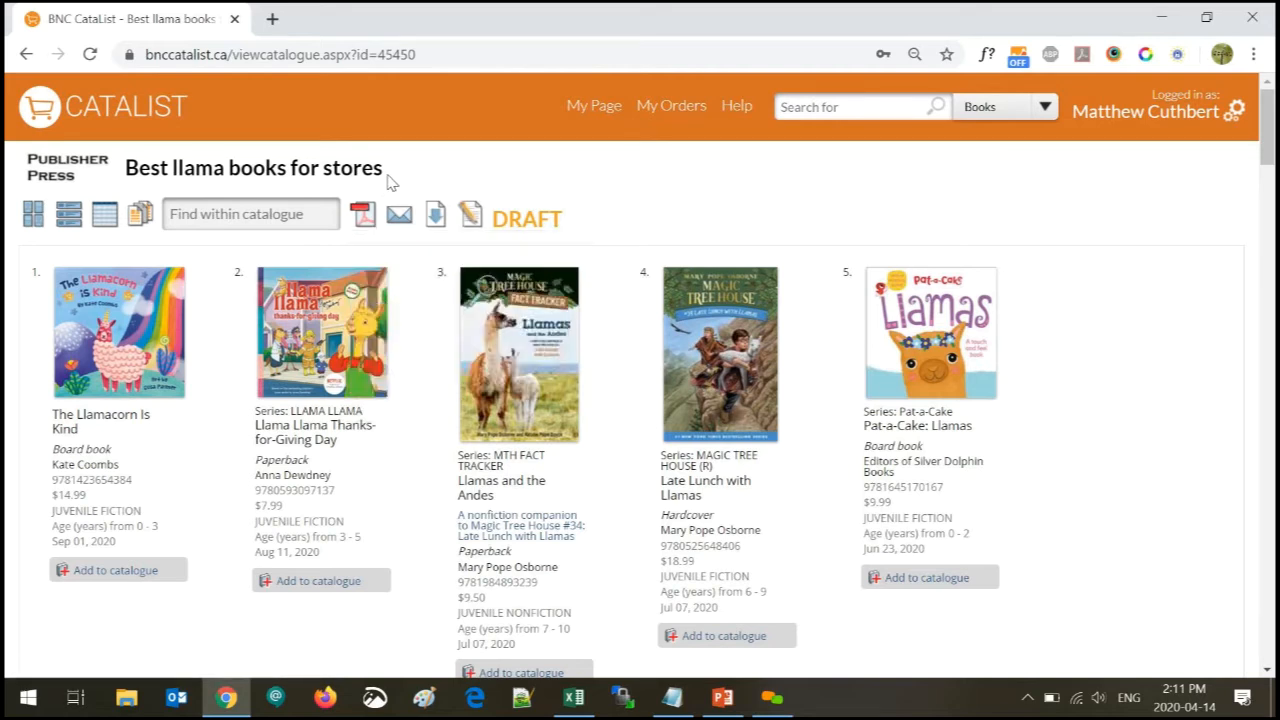
pyautogui.click(467, 222)
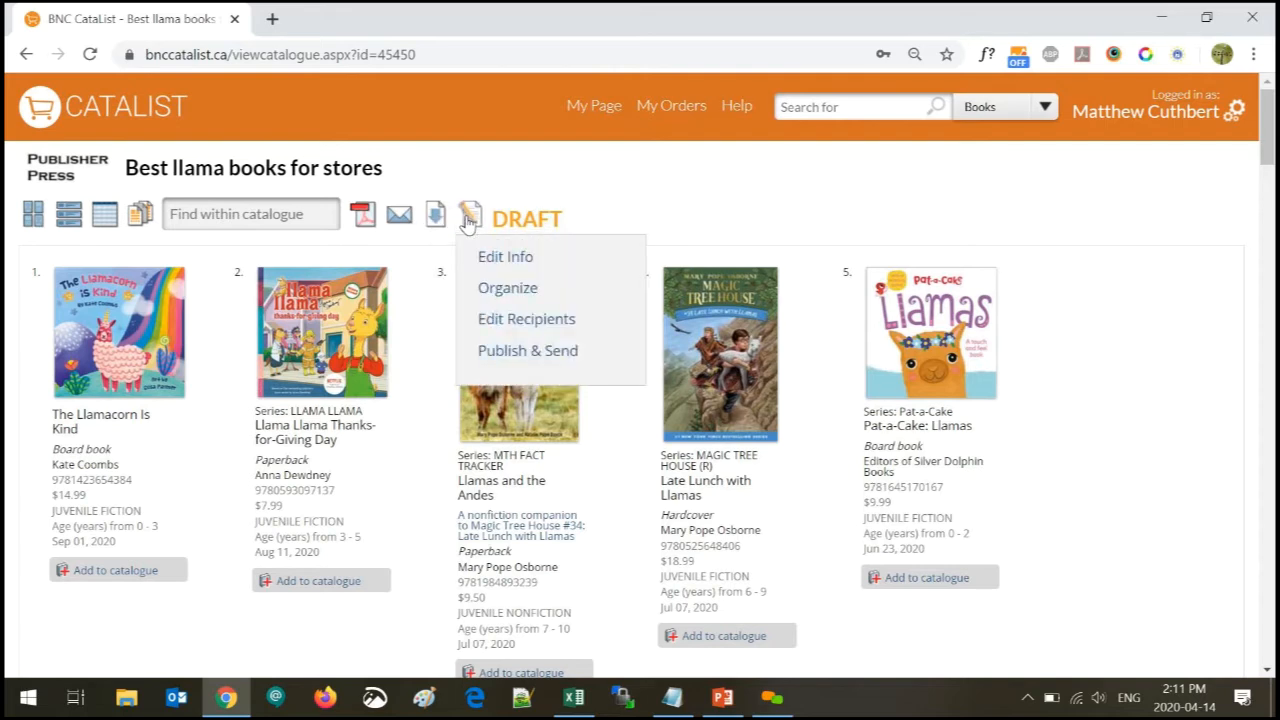
pyautogui.click(510, 264)
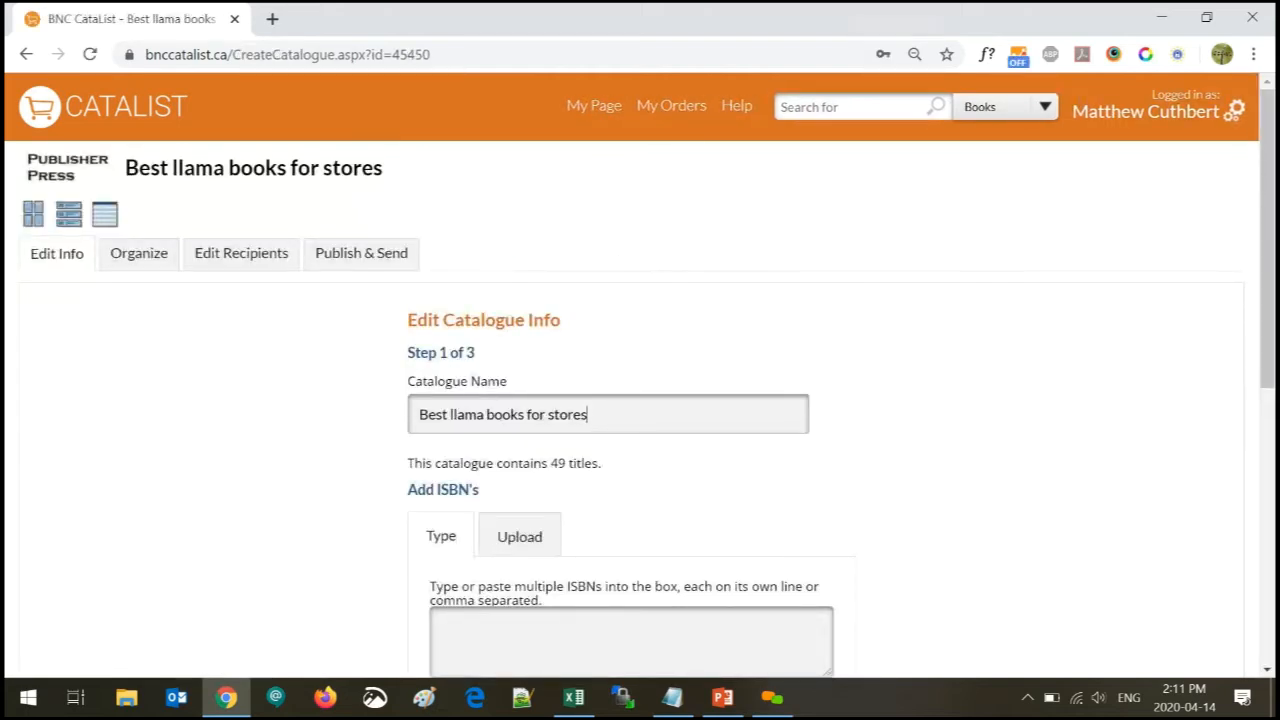
pyautogui.scroll(-3, 620, 430)
pyautogui.click(631, 344)
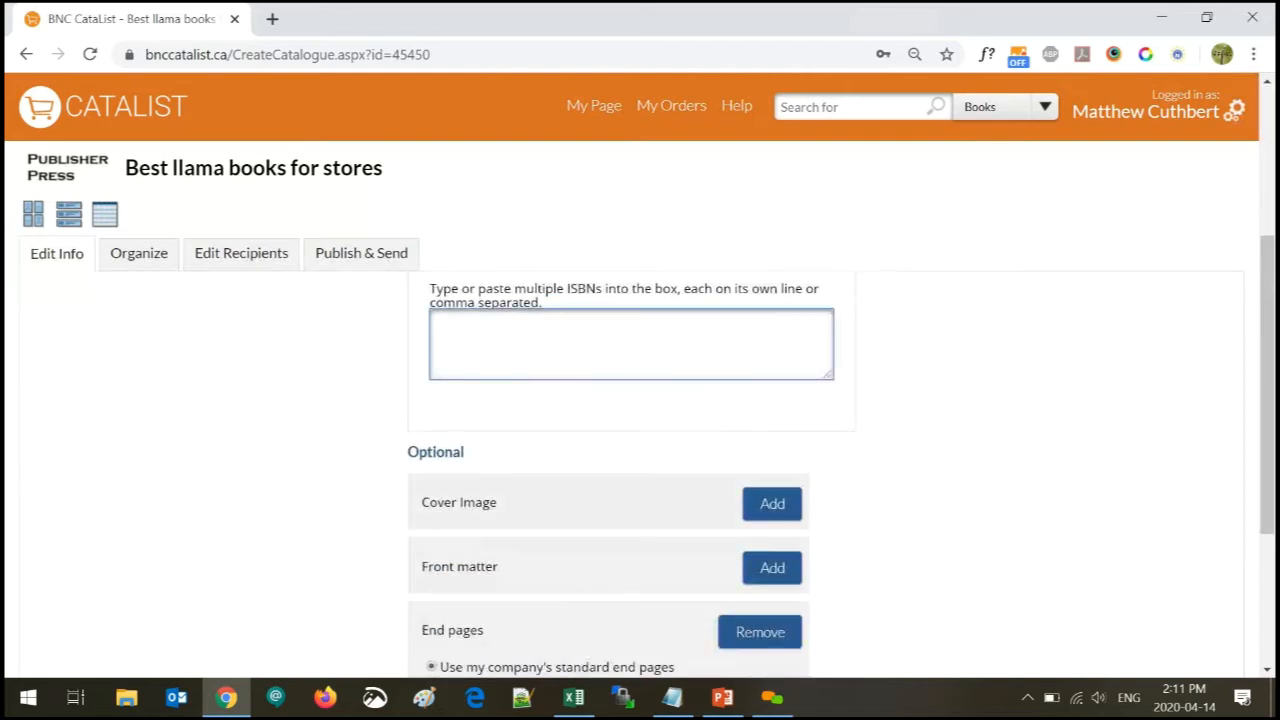
pyautogui.scroll(-1, 560, 363)
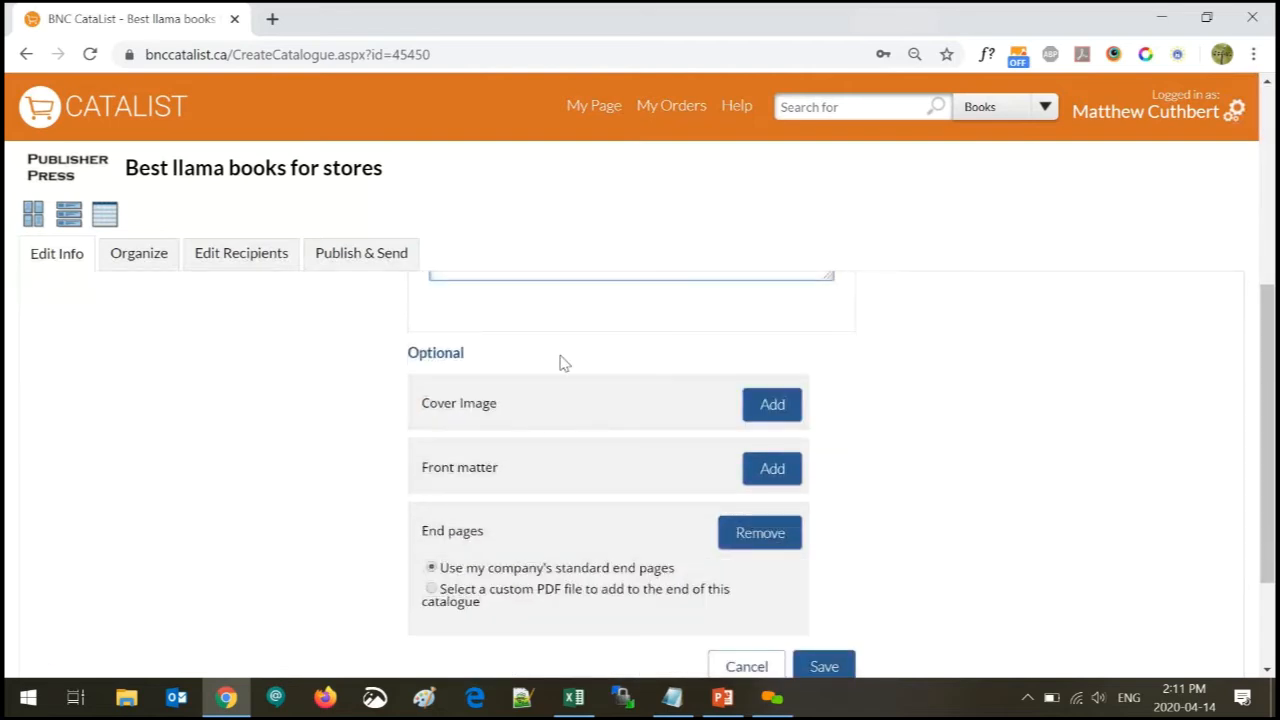
pyautogui.scroll(-1, 560, 363)
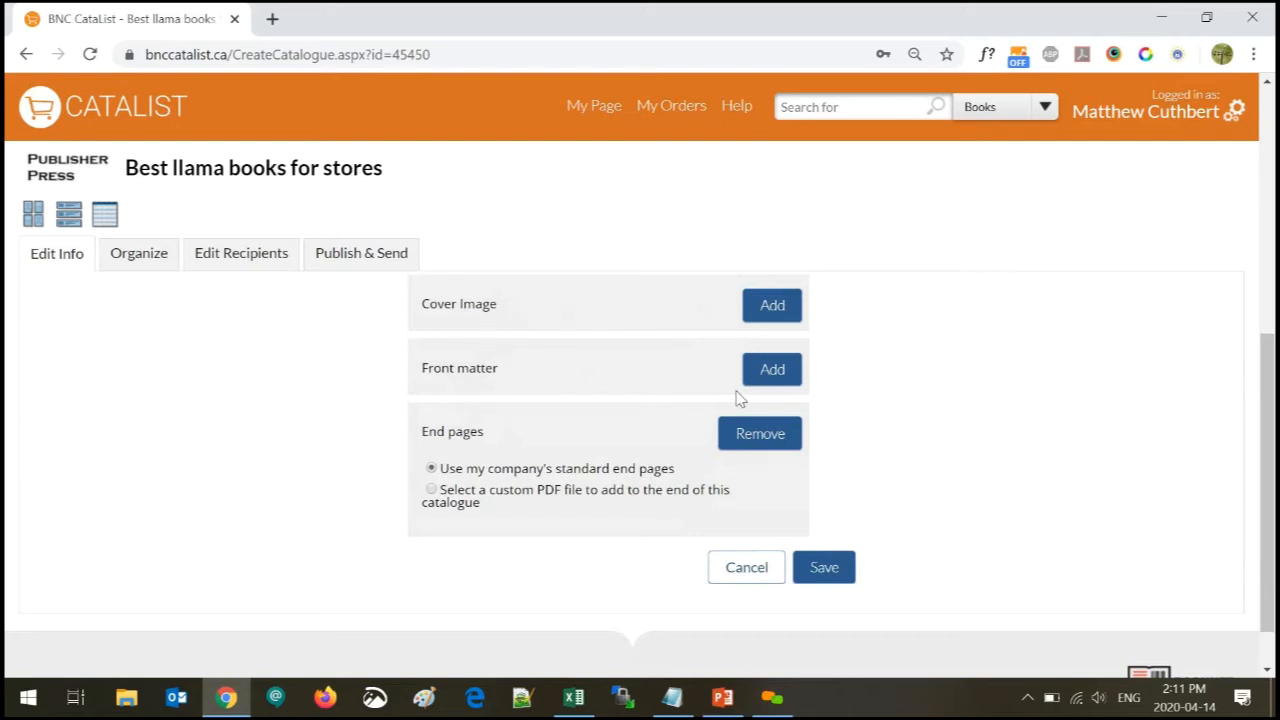
pyautogui.scroll(2, 737, 397)
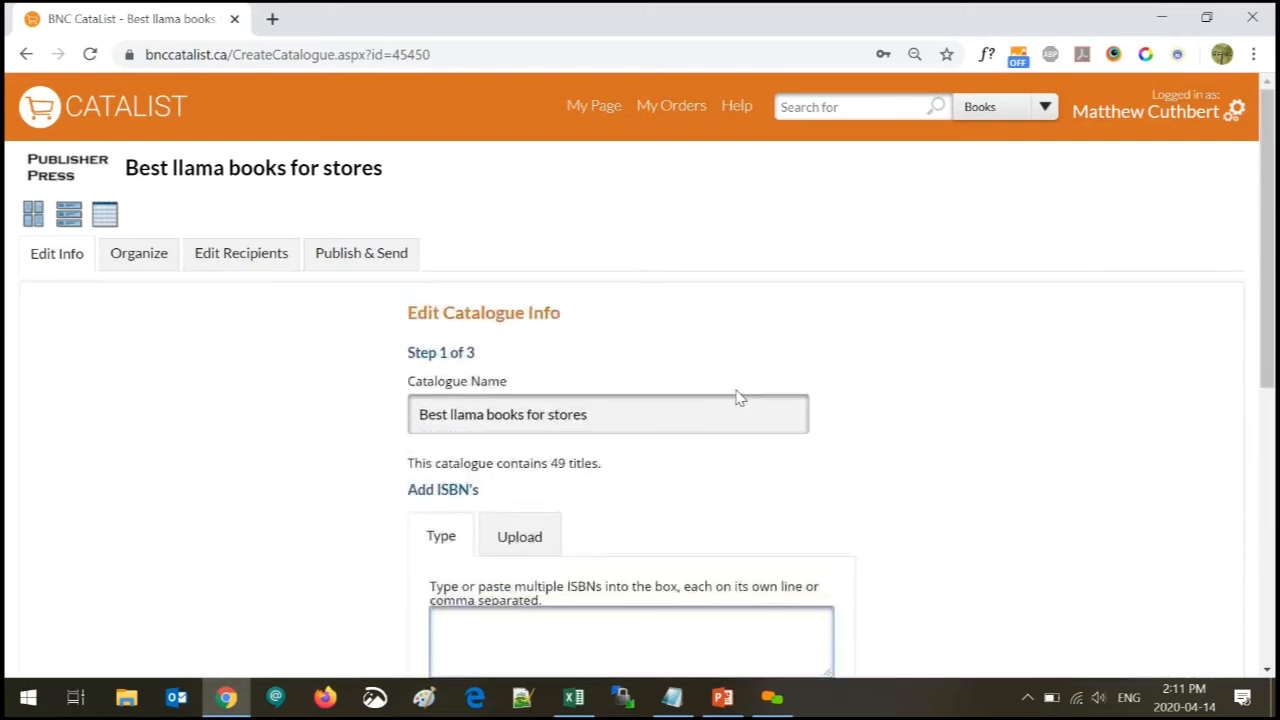
# Open the catalogue's title organizer and check the available sort options
pyautogui.click(120, 256)
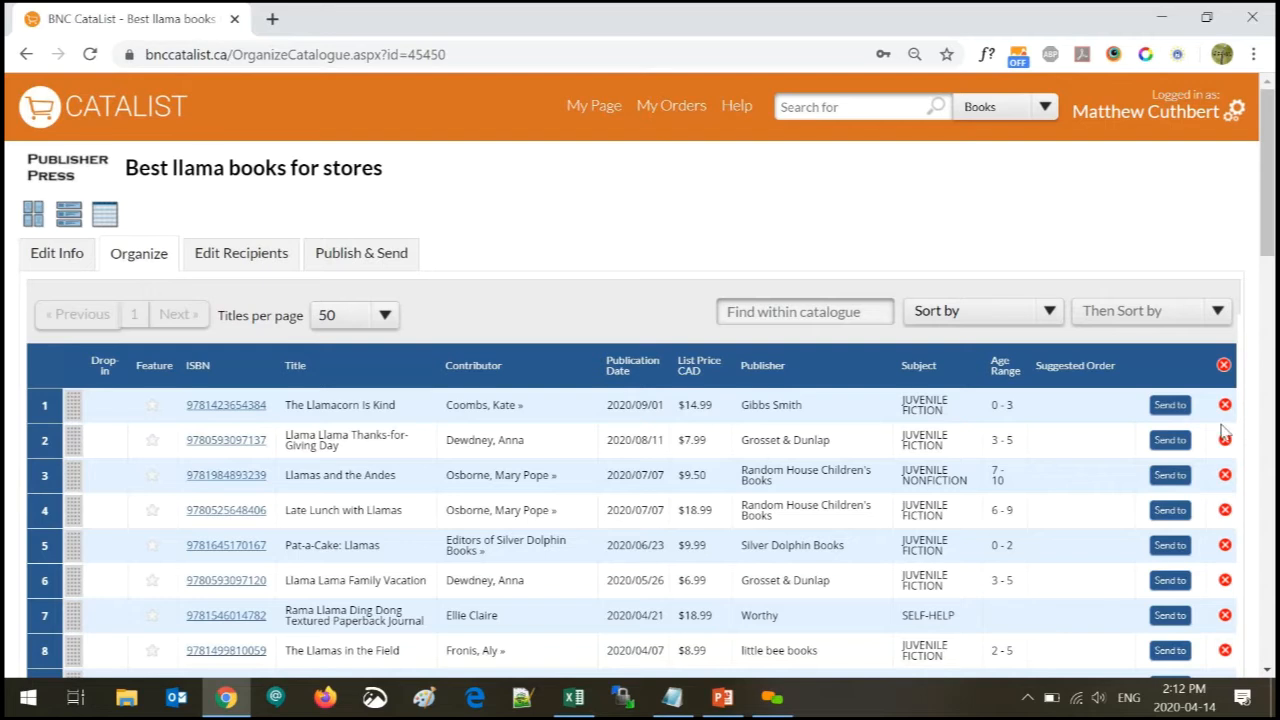
pyautogui.click(1055, 318)
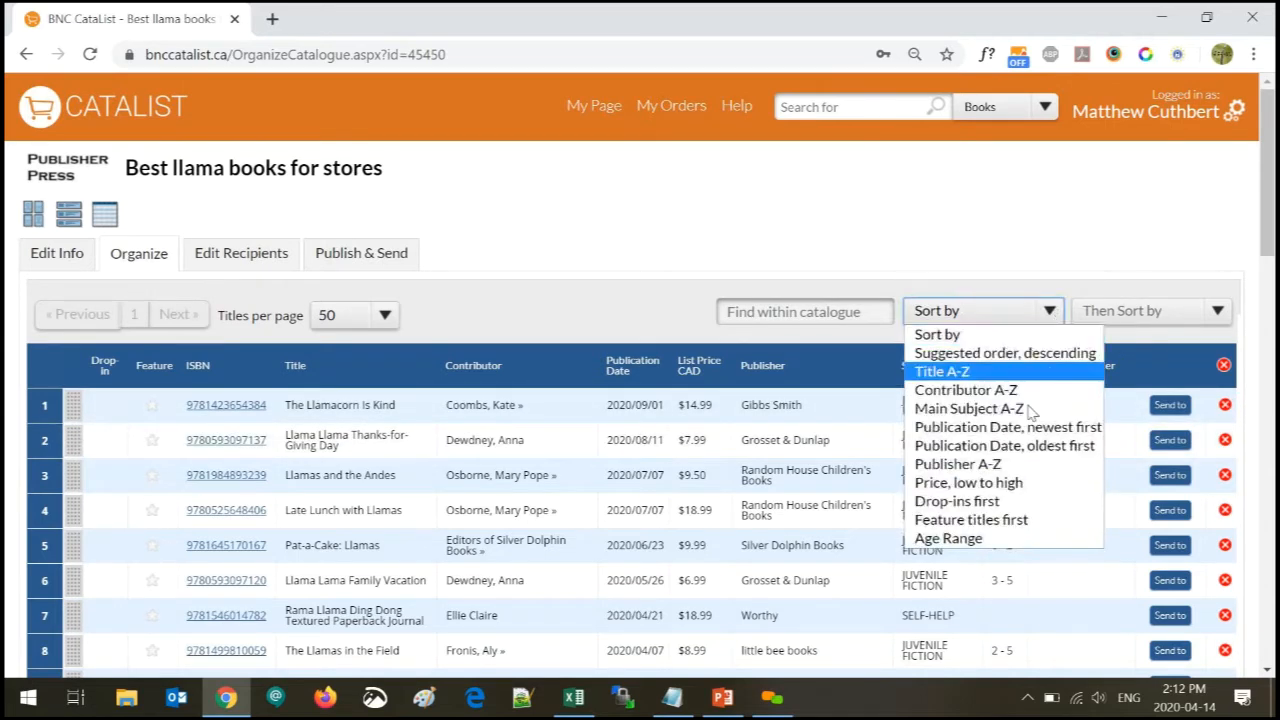
pyautogui.click(1054, 314)
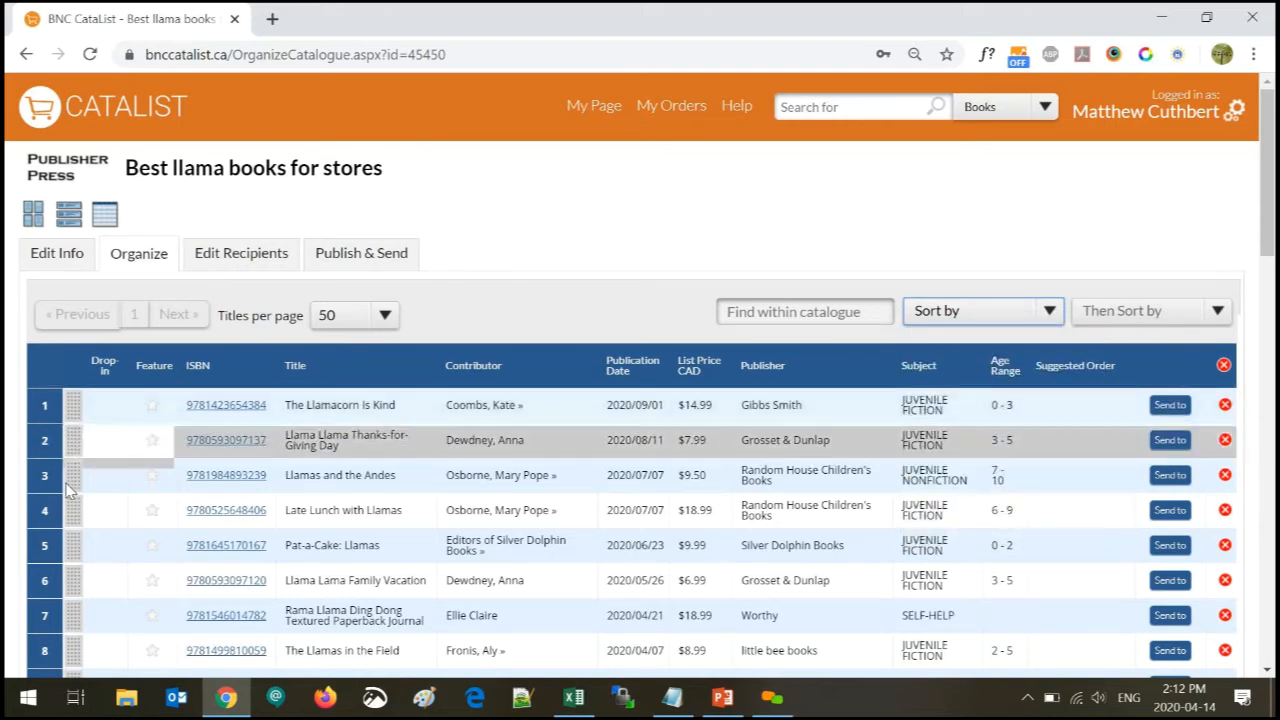
# Move "Late Lunch with Llamas" to position 1 and "Rama Llama Ding Dong Textured Paperback Journal" to position 5, and send "Llamas and the Andes" to the back
pyautogui.moveTo(73, 512); pyautogui.dragTo(73, 405)
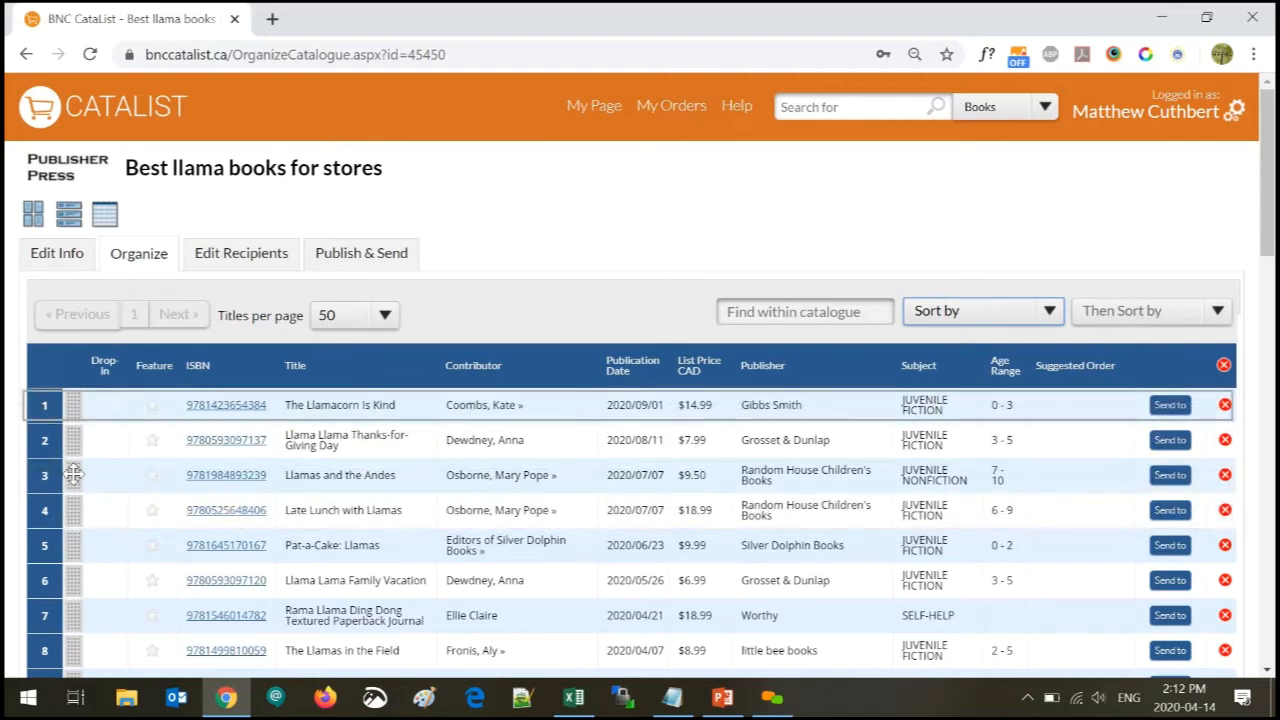
pyautogui.moveTo(82, 604); pyautogui.dragTo(80, 540)
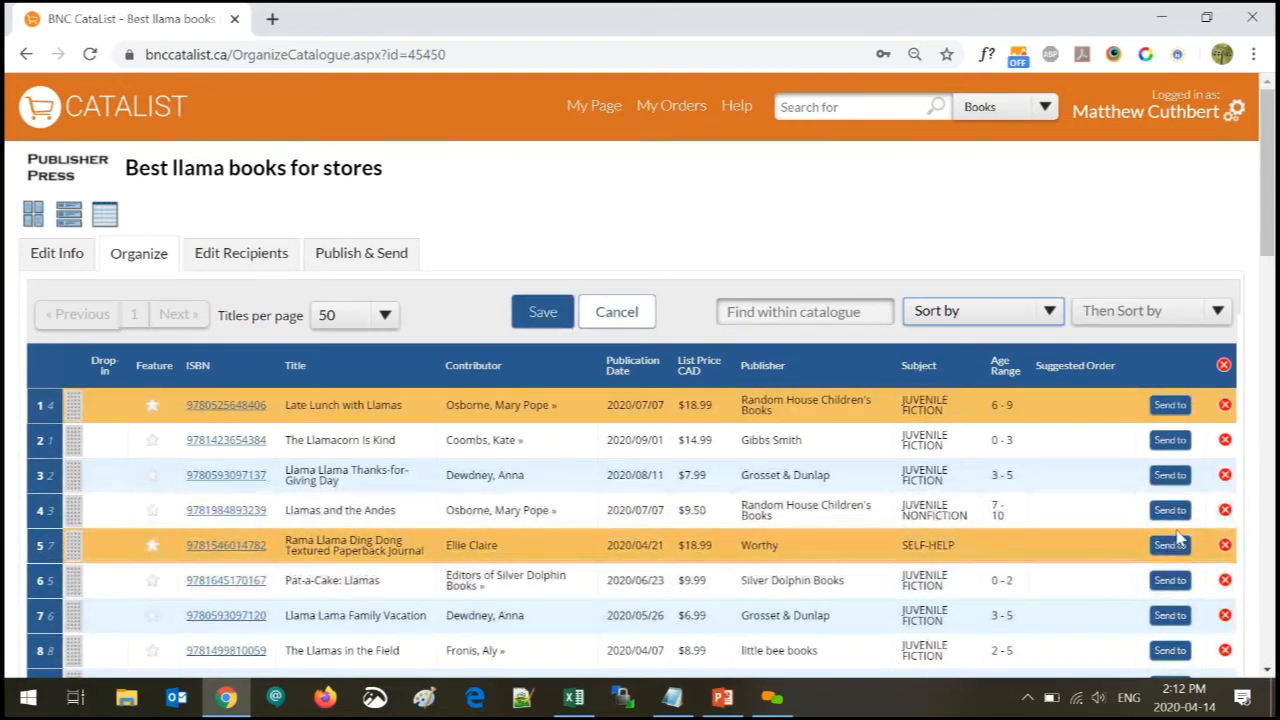
pyautogui.click(1172, 513)
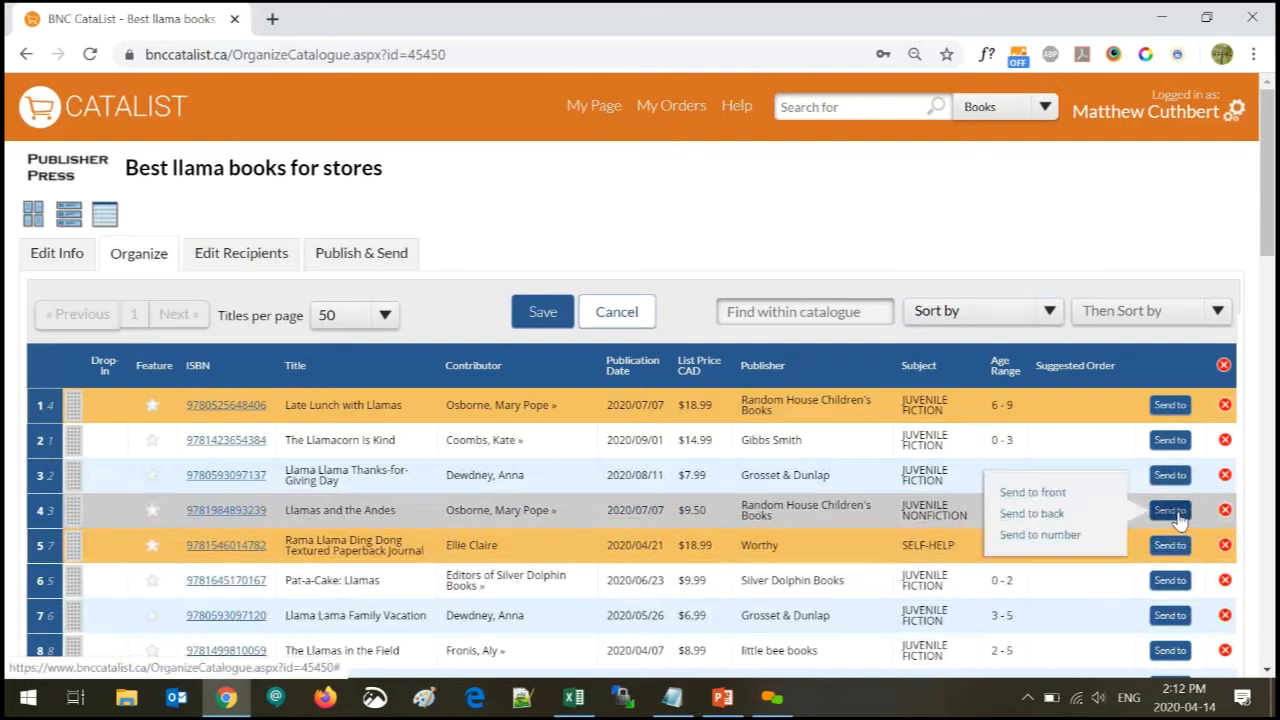
pyautogui.click(1038, 515)
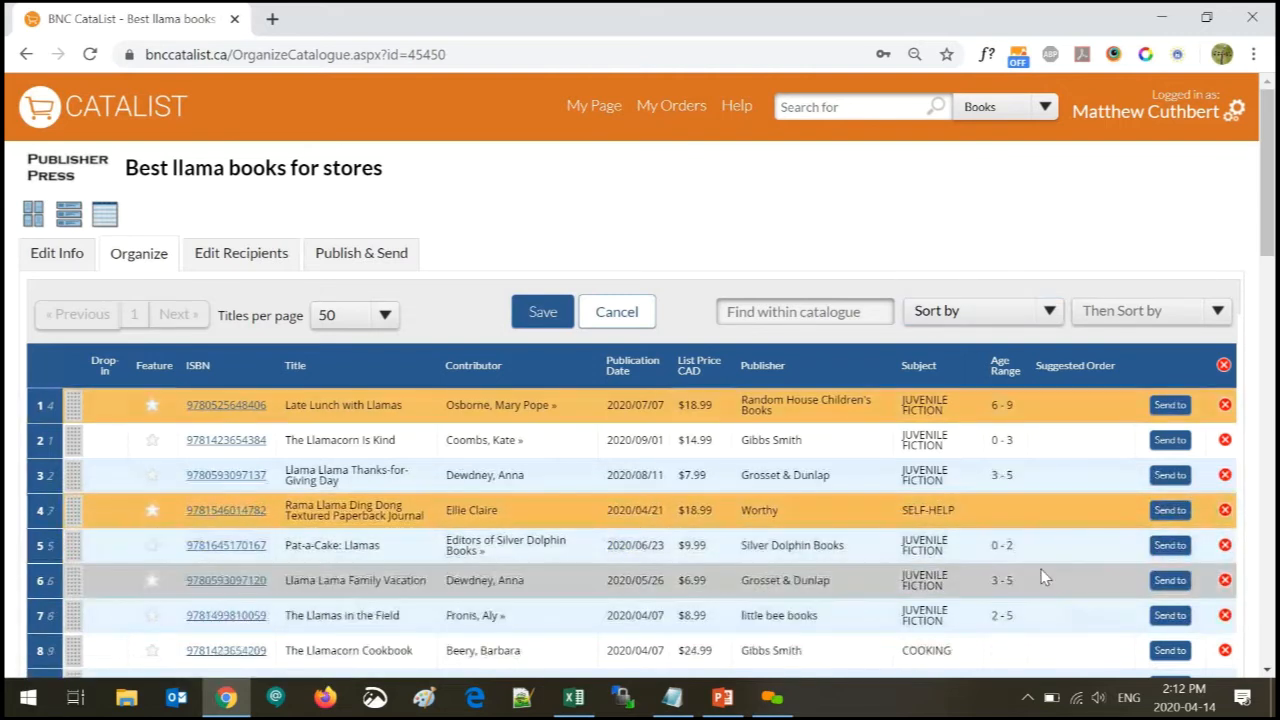
# Mark "The Llamacorn Is Kind" for removal, restore it, and save the reorganized catalogue
pyautogui.click(1226, 442)
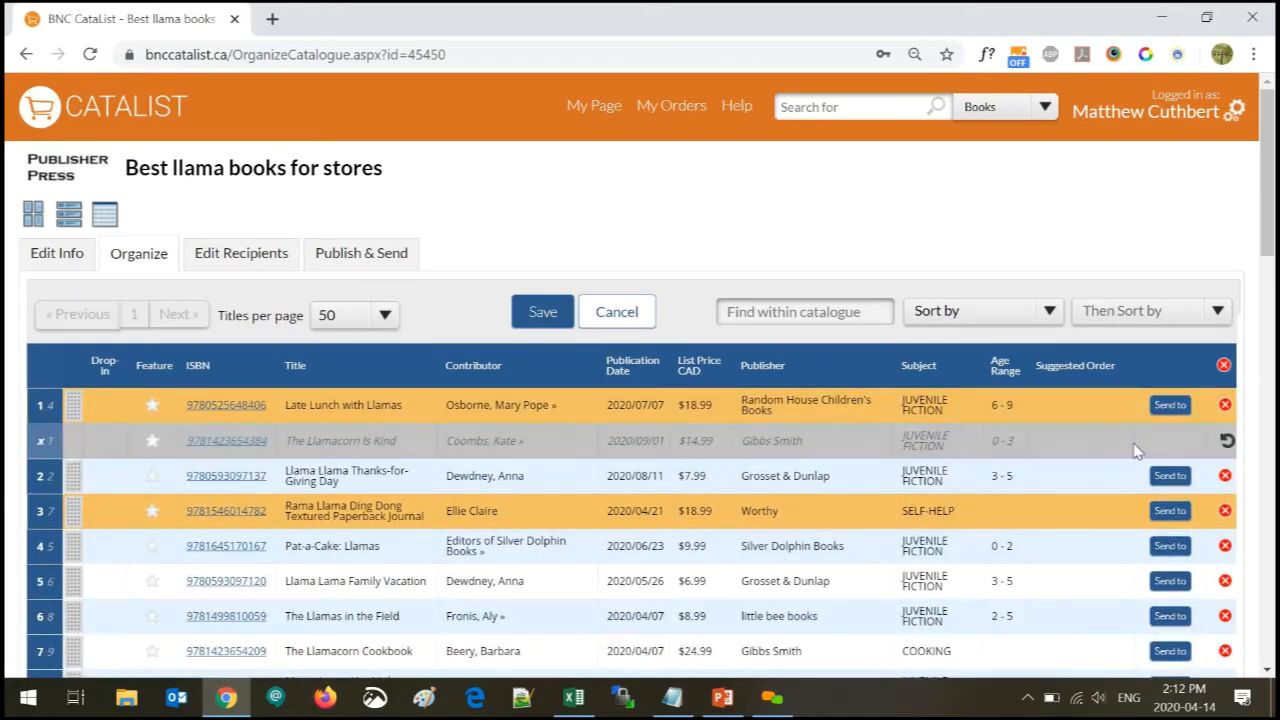
pyautogui.click(1227, 442)
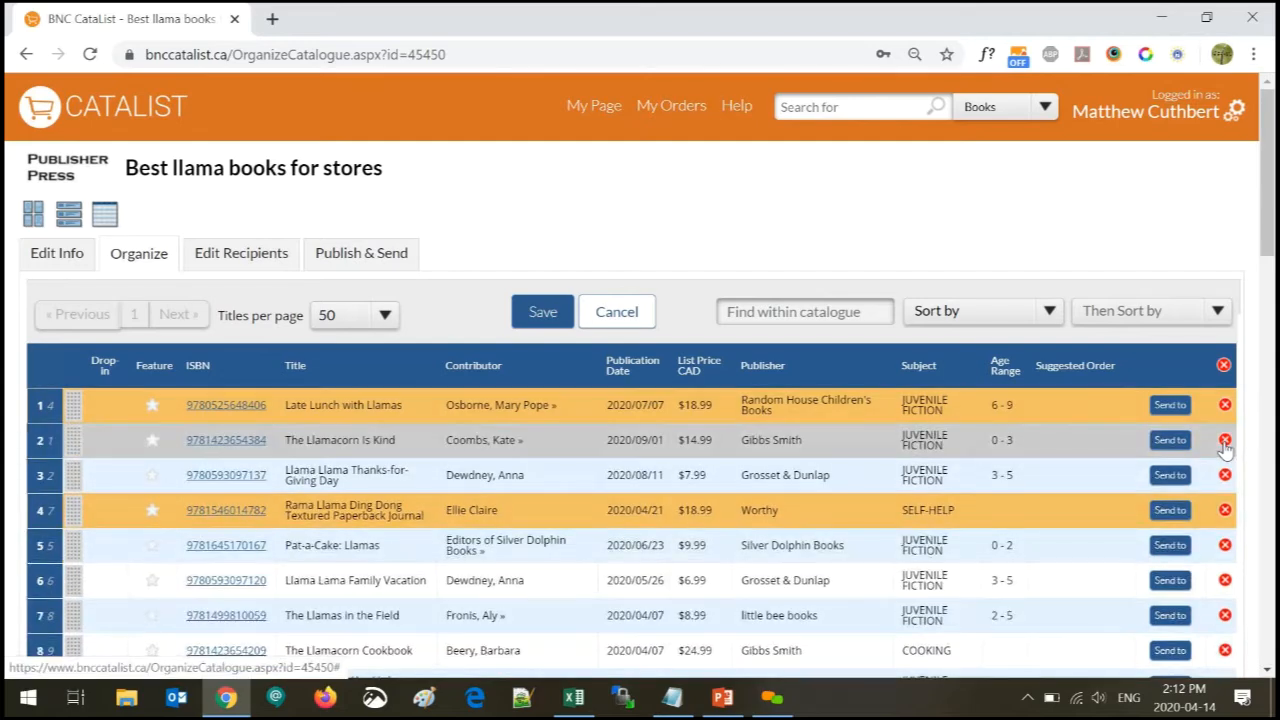
pyautogui.click(543, 312)
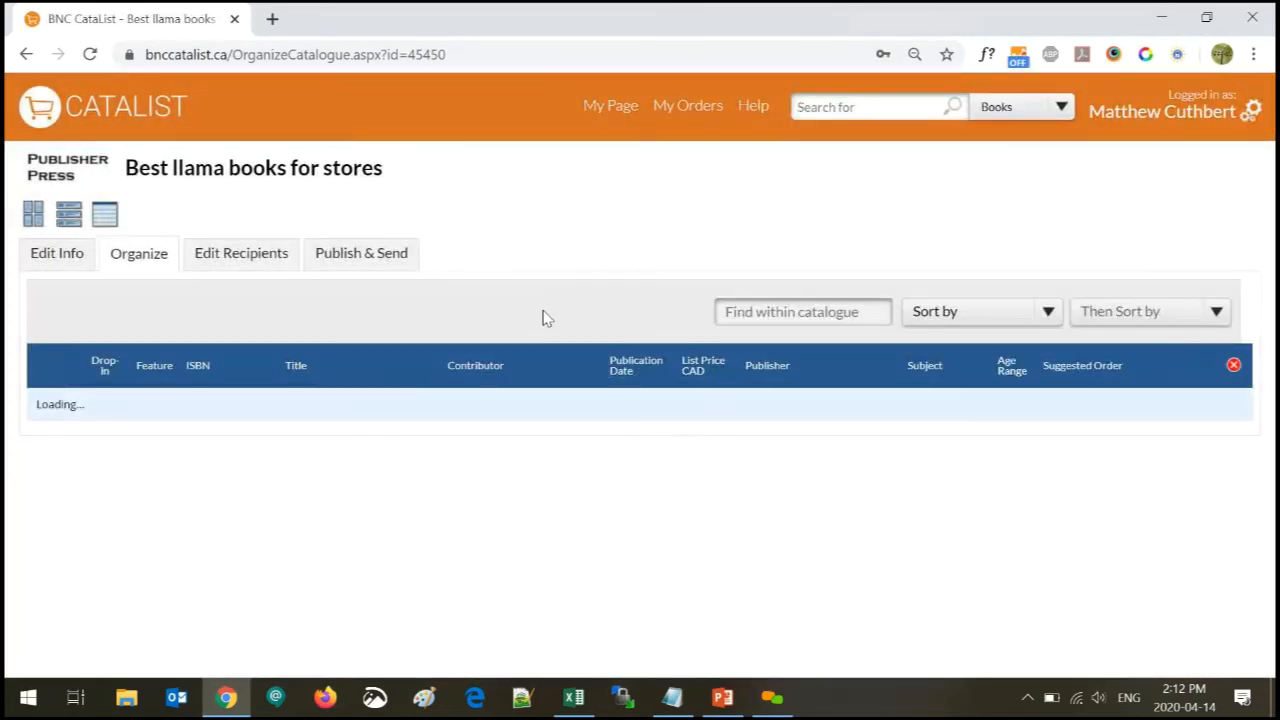
# Review the catalogue's selected recipients, then publish it without sending an email notification
pyautogui.click(252, 262)
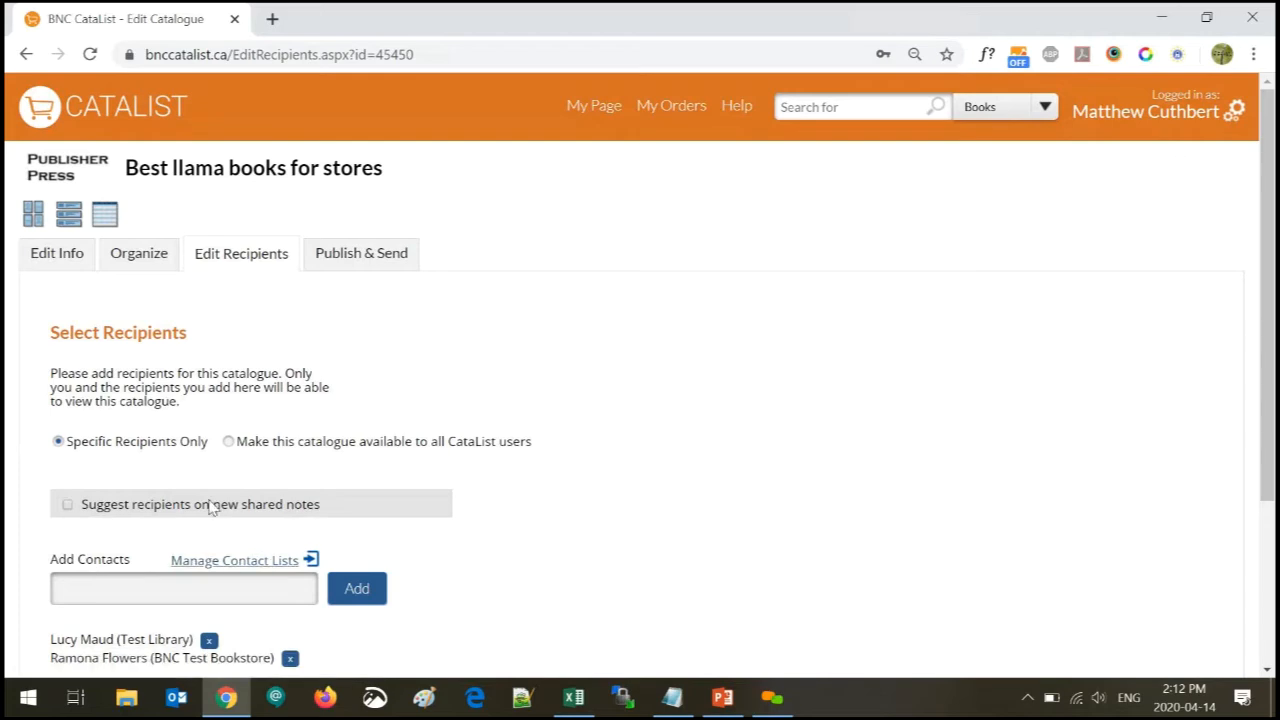
pyautogui.scroll(-1, 240, 593)
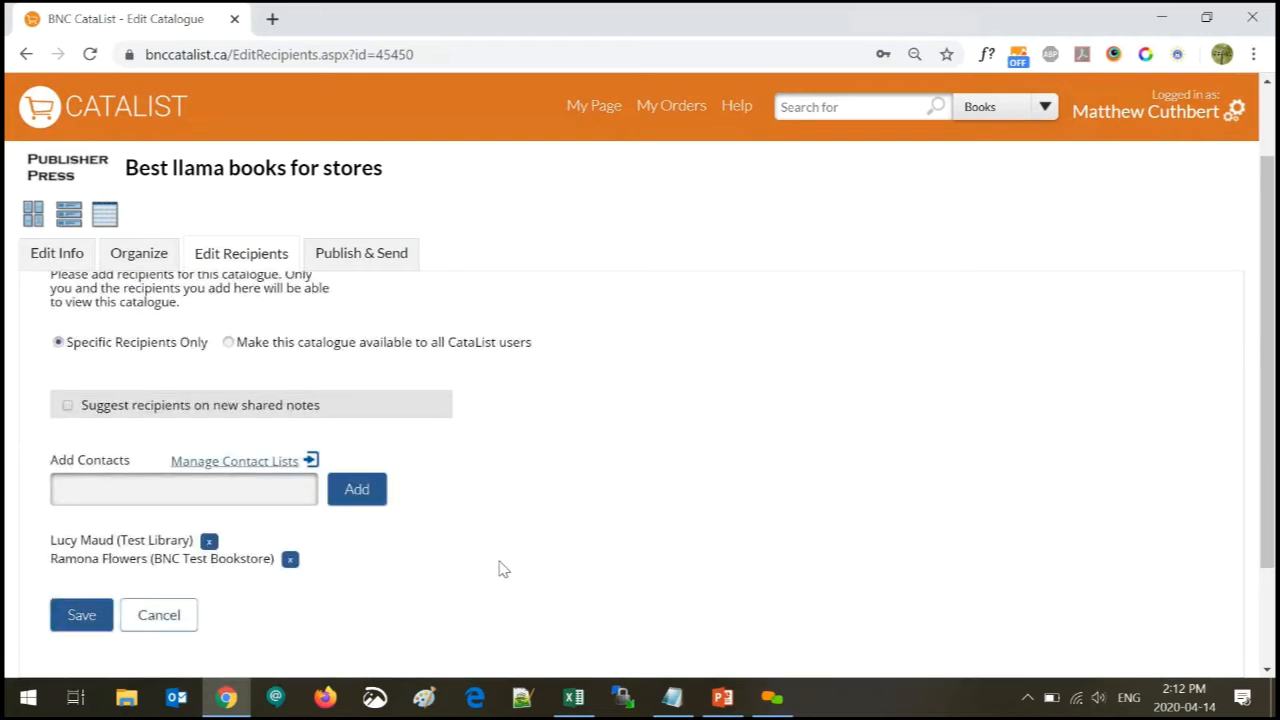
pyautogui.click(360, 258)
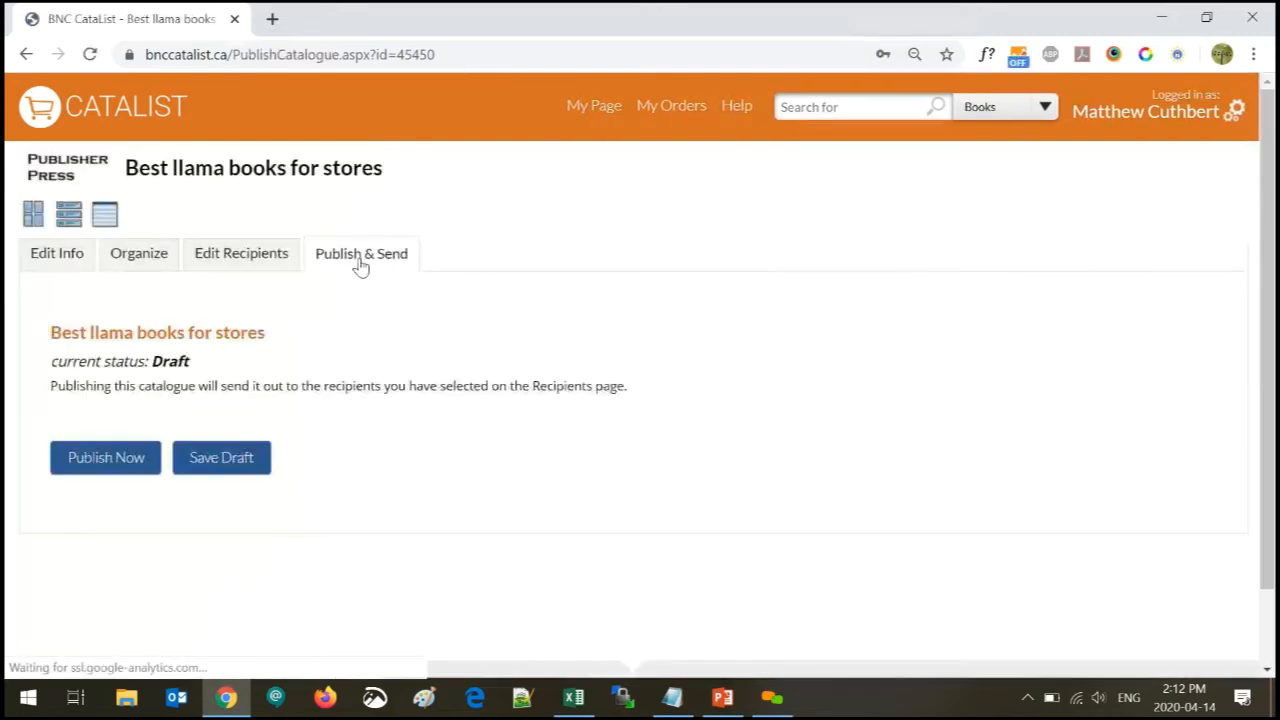
pyautogui.click(106, 470)
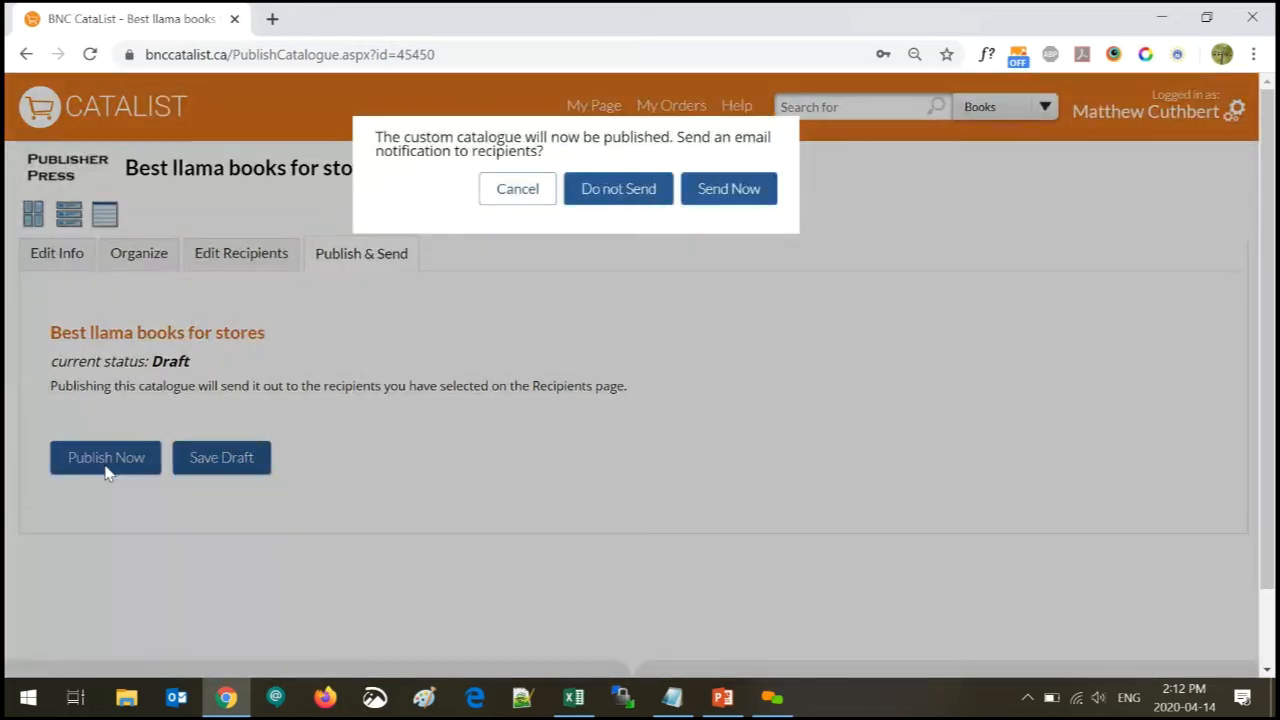
pyautogui.click(620, 199)
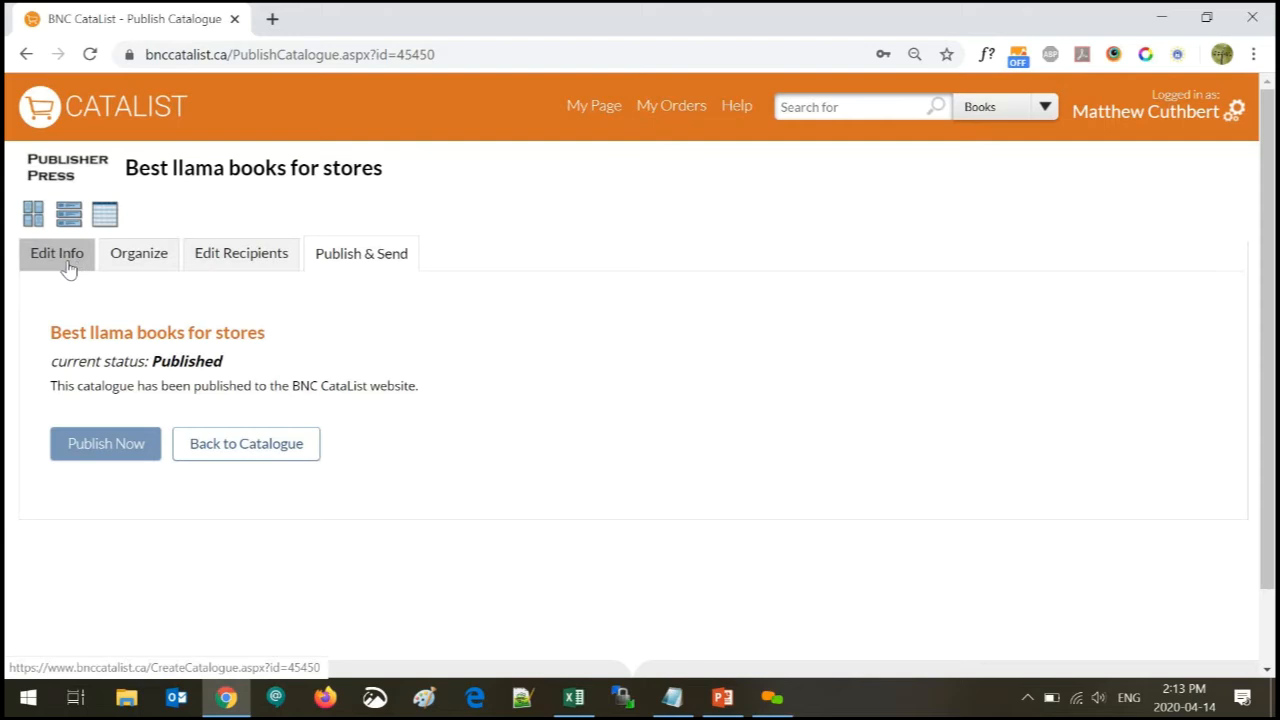
# Return to the personal page and check the status and recipients of "Best llama books for stores" under custom catalogues
pyautogui.click(599, 112)
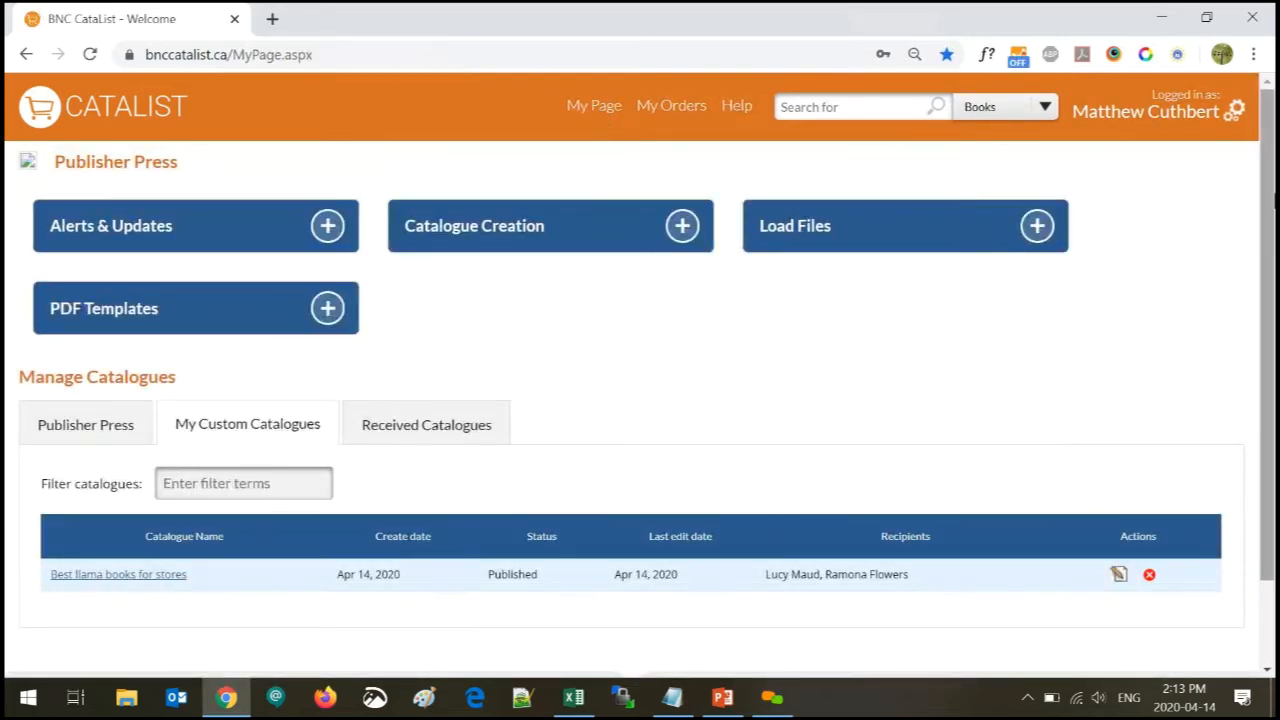
pyautogui.scroll(-1, 1268, 200)
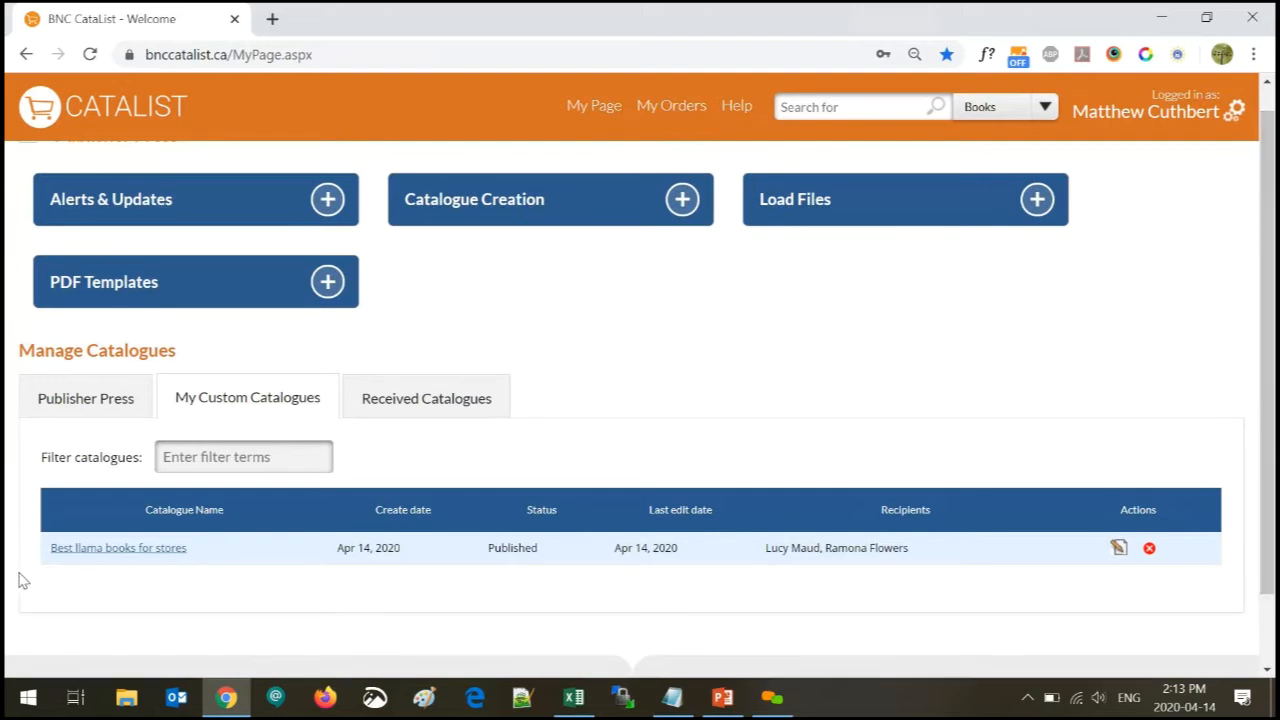
pyautogui.scroll(1, 160, 199)
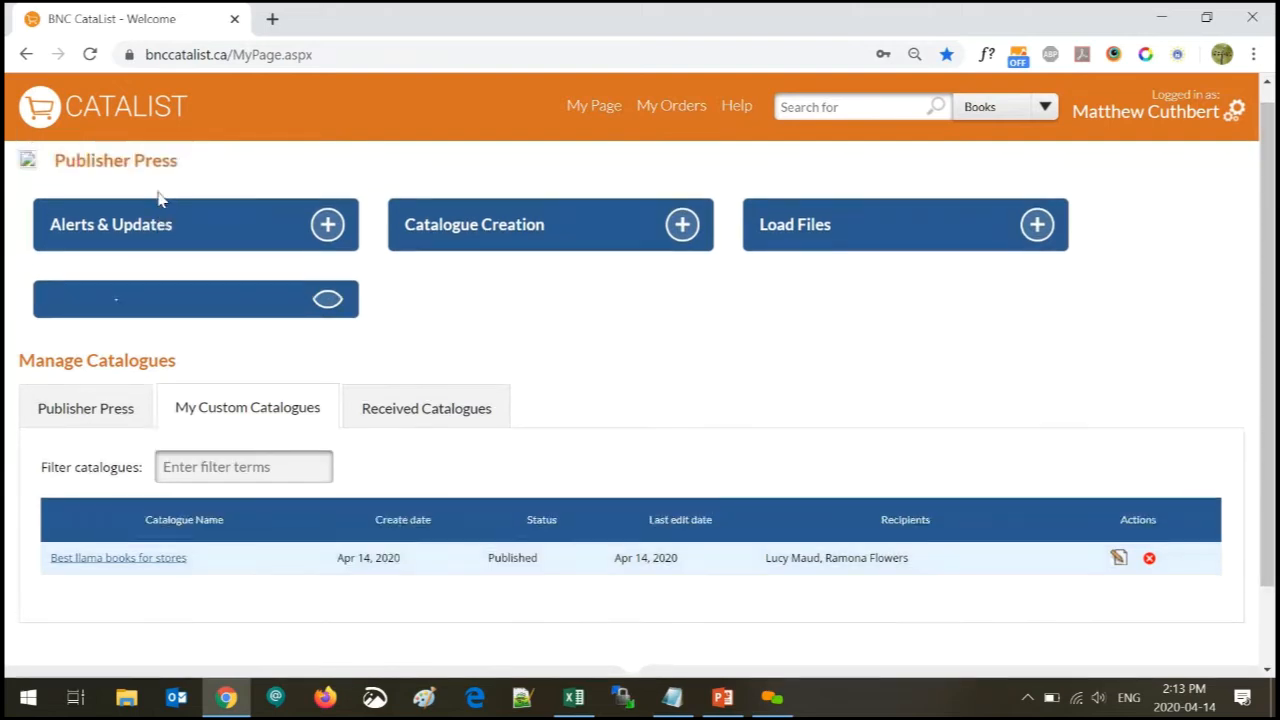
# Go to the home page and open the Annick Press publisher page from the publisher list
pyautogui.click(115, 123)
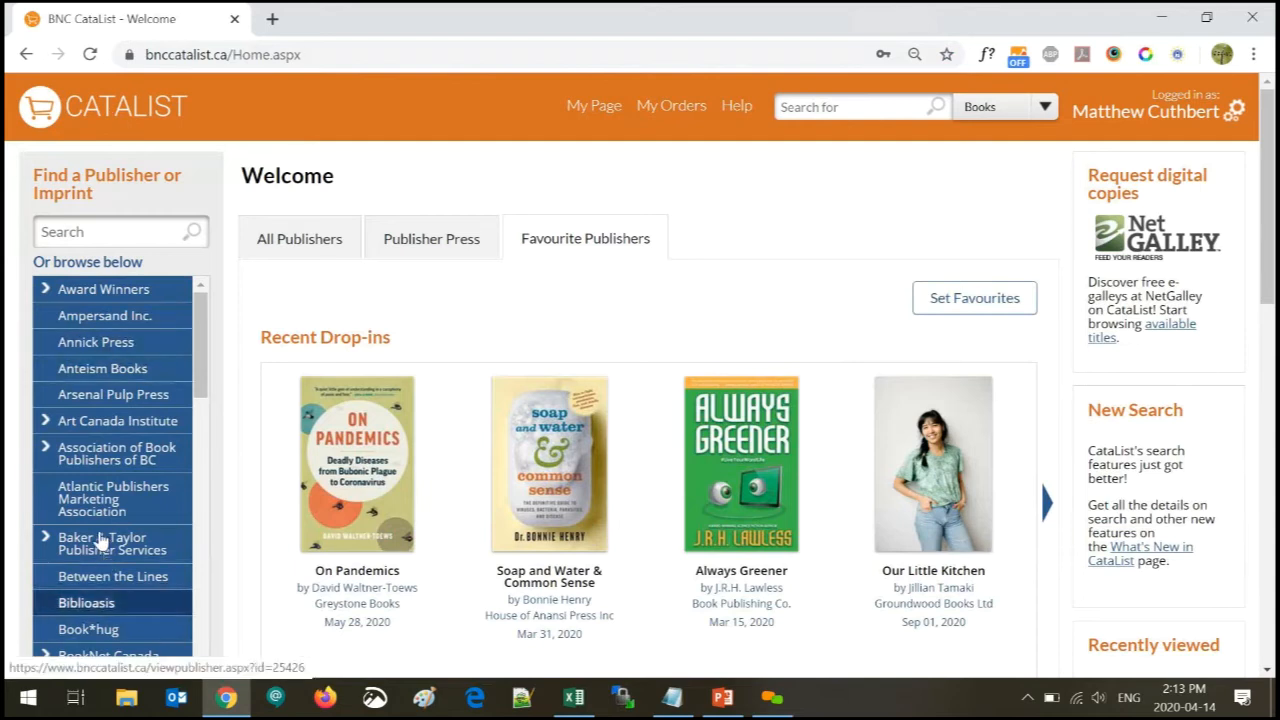
pyautogui.click(108, 468)
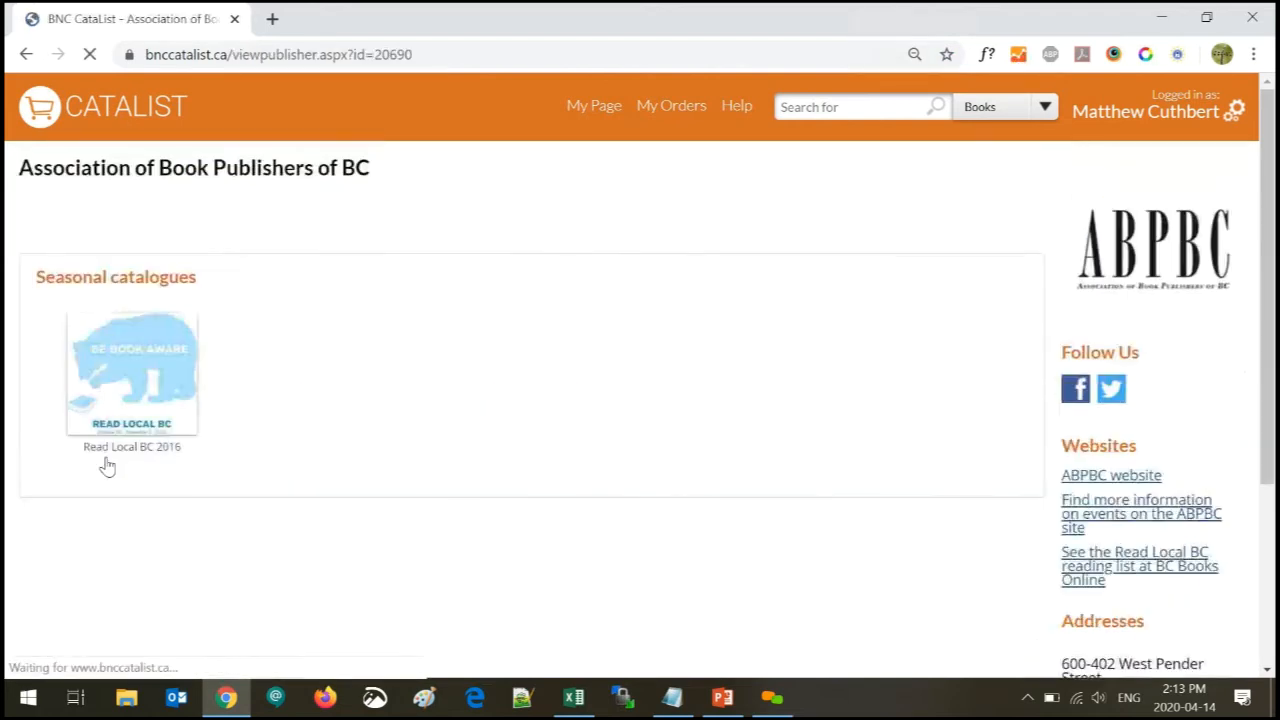
pyautogui.click(26, 54)
pyautogui.click(146, 345)
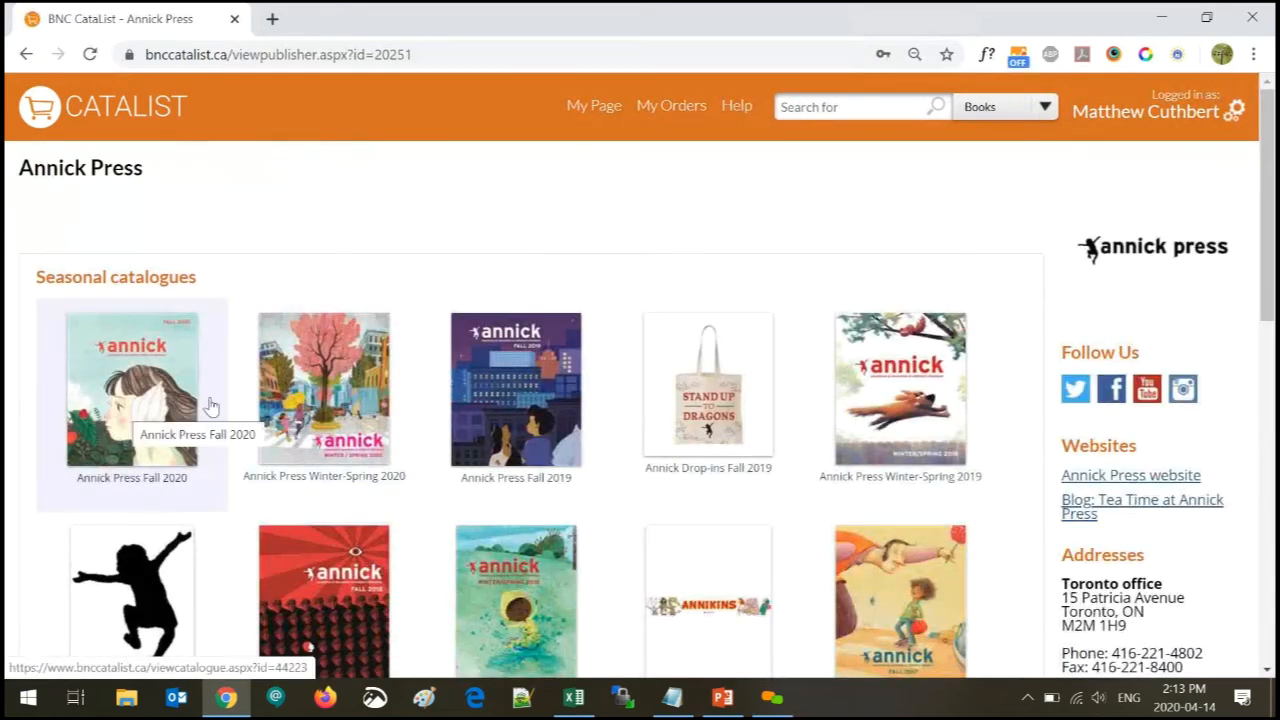
# Open the Annick Press Winter-Spring 2020 catalogue and browse its titles and their options for adding to a catalogue
pyautogui.click(285, 403)
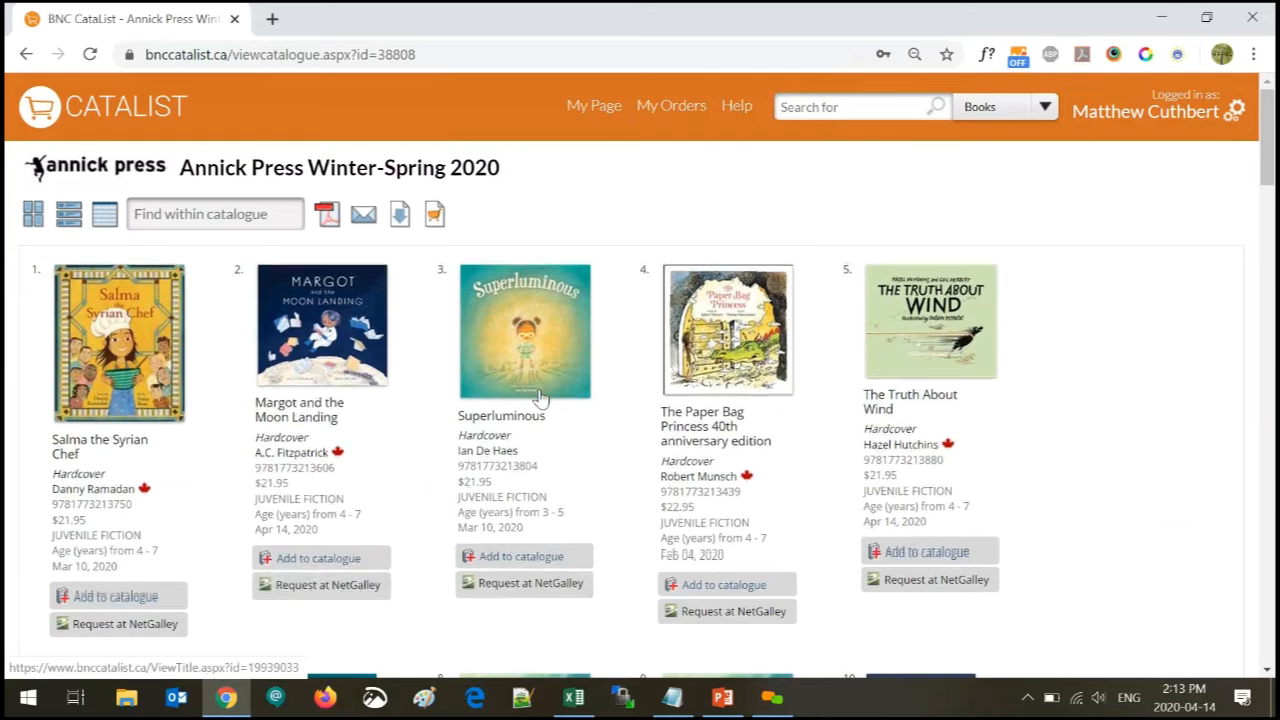
pyautogui.scroll(-3, 330, 640)
pyautogui.scroll(-2, 525, 420)
pyautogui.scroll(-1, 540, 405)
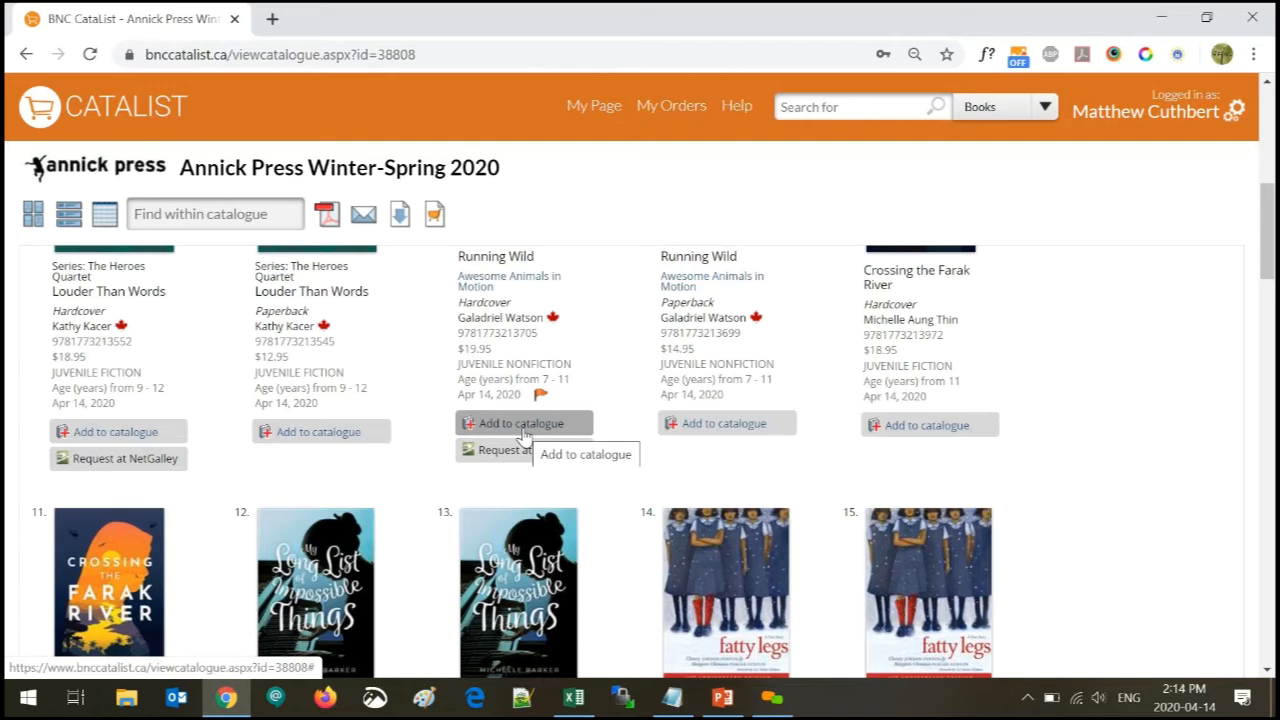
pyautogui.scroll(6, 522, 432)
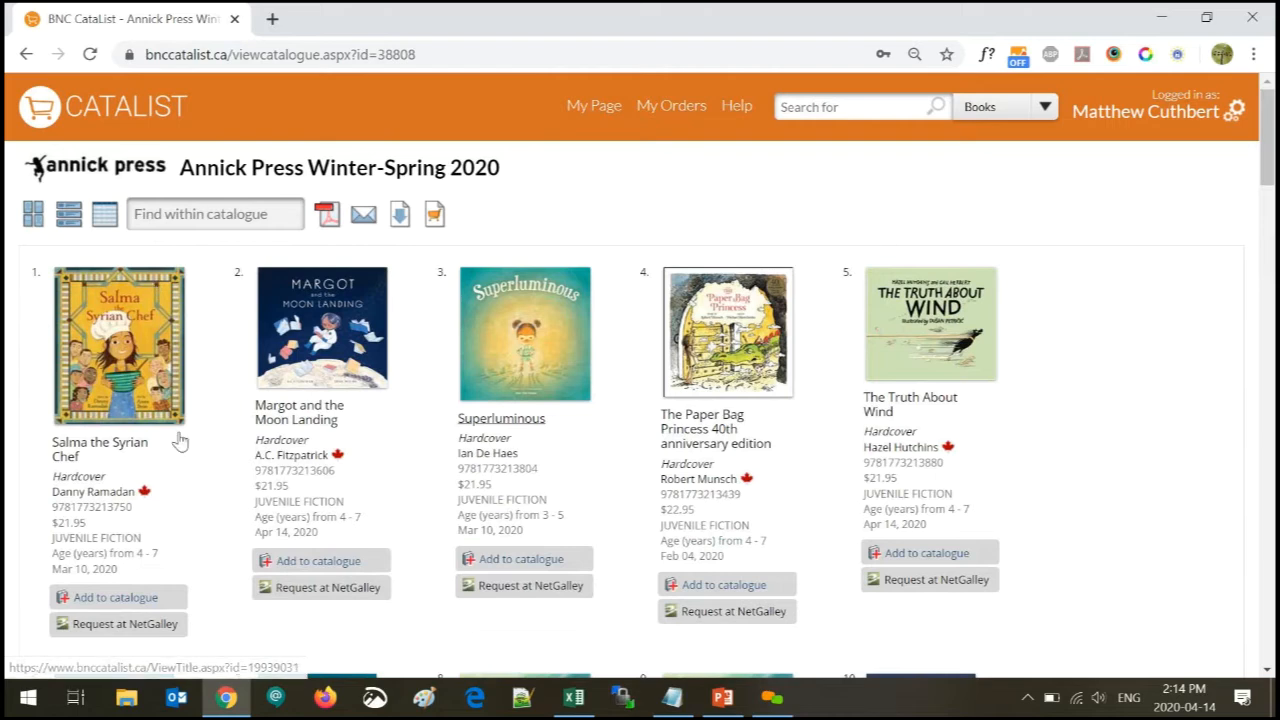
# Add the title Salma the Syrian Chef to a new custom catalogue named "New catalogue 3456"
pyautogui.click(110, 597)
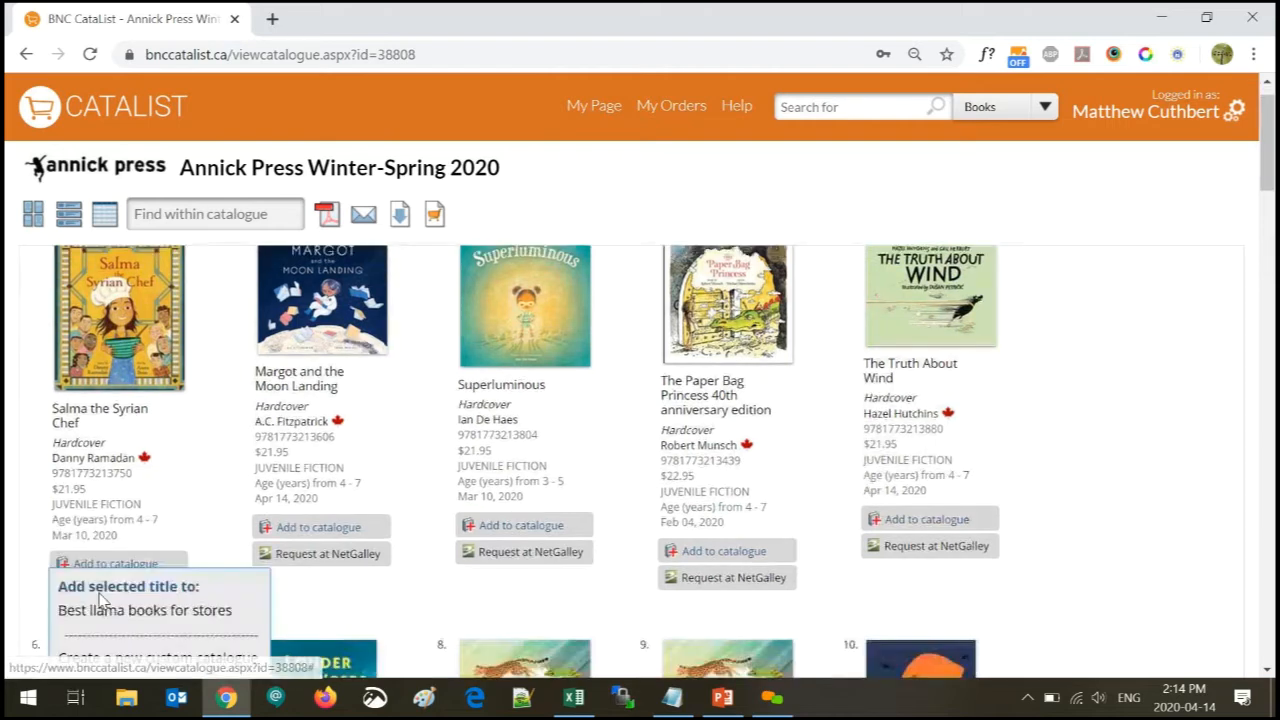
pyautogui.click(158, 658)
pyautogui.click(630, 349)
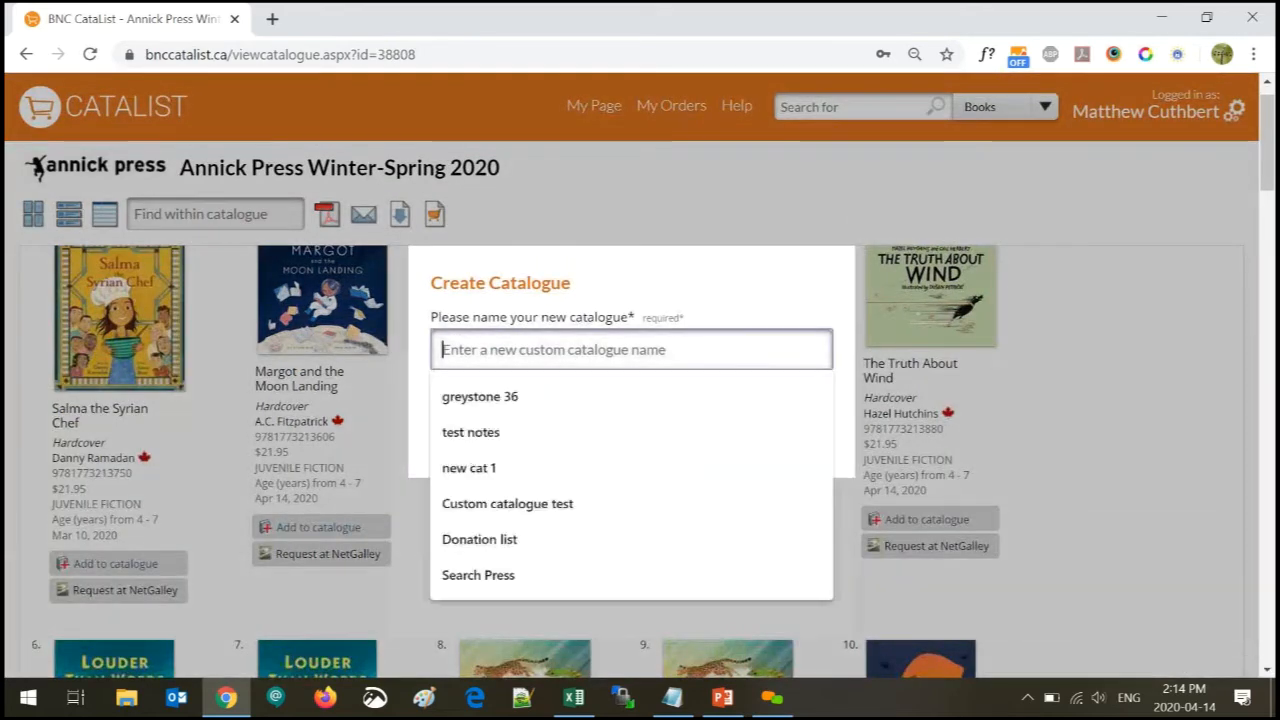
pyautogui.write('new cataloguye')
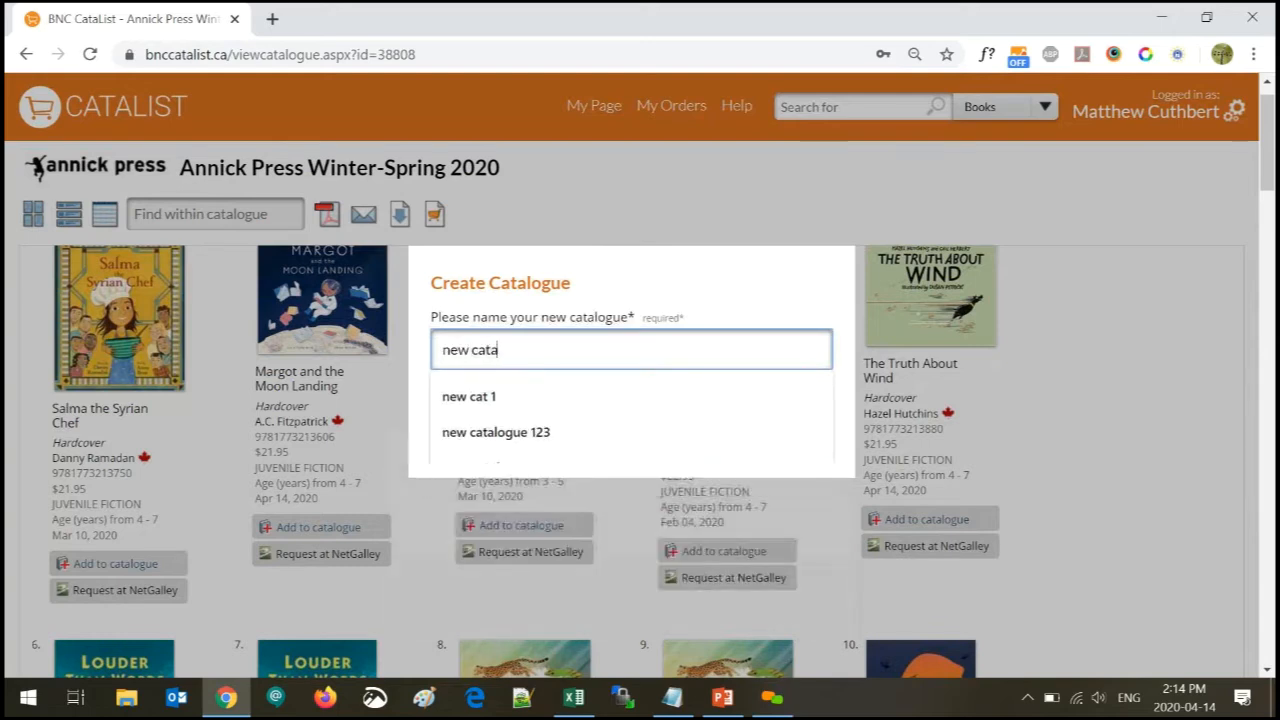
pyautogui.press('BackSpace')
pyautogui.press('BackSpace')
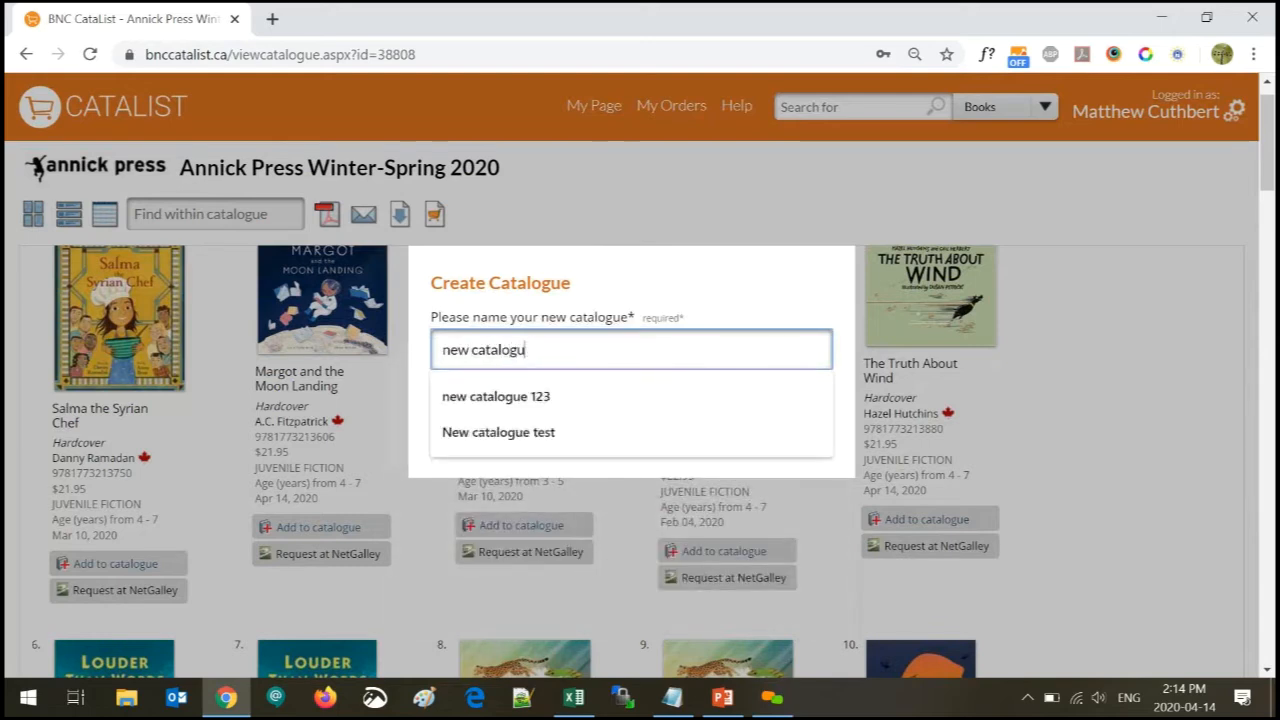
pyautogui.write('e')
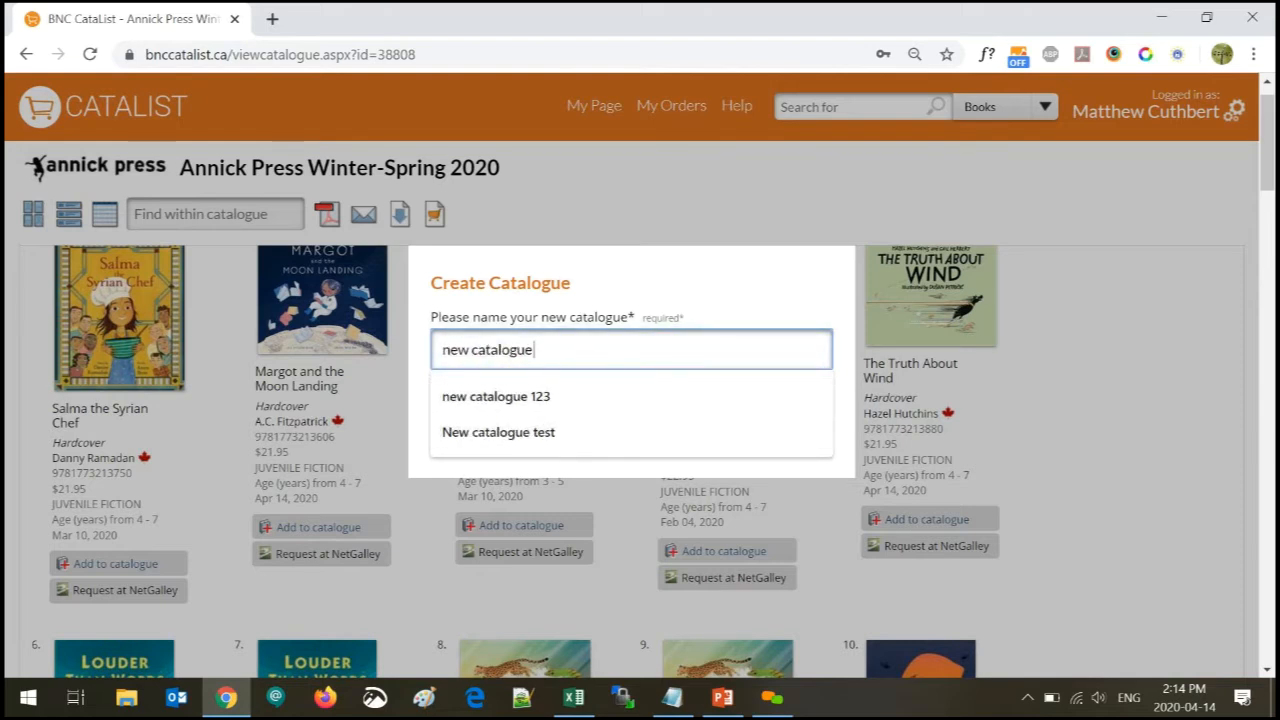
pyautogui.write(' 3456')
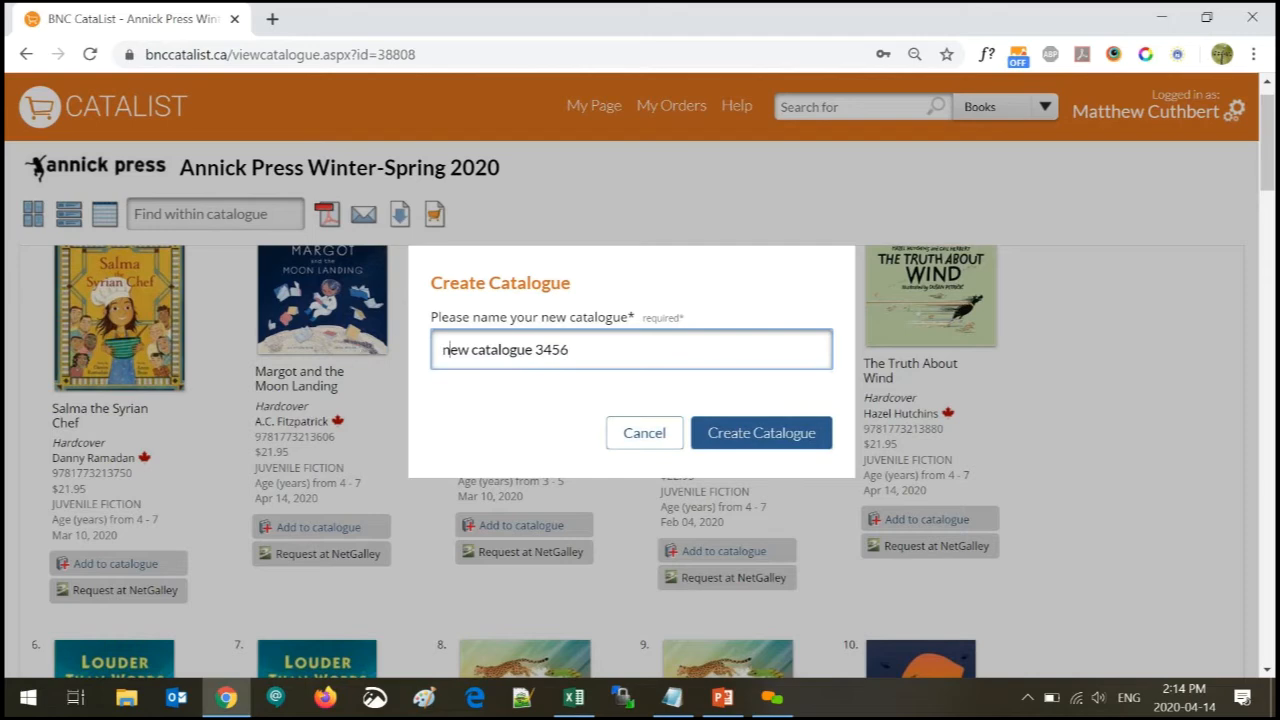
pyautogui.press('BackSpace')
pyautogui.write('N')
pyautogui.click(803, 441)
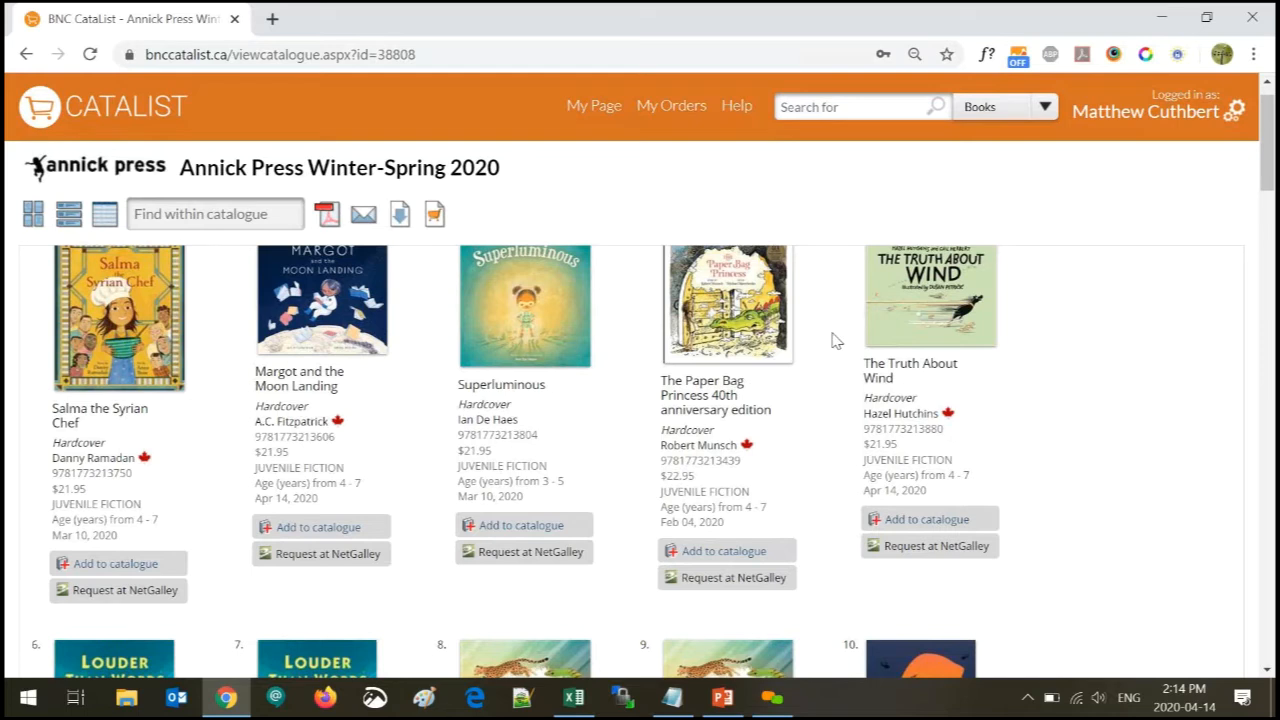
# Check the custom catalogues on the personal page, then search books for "aria"
pyautogui.click(604, 116)
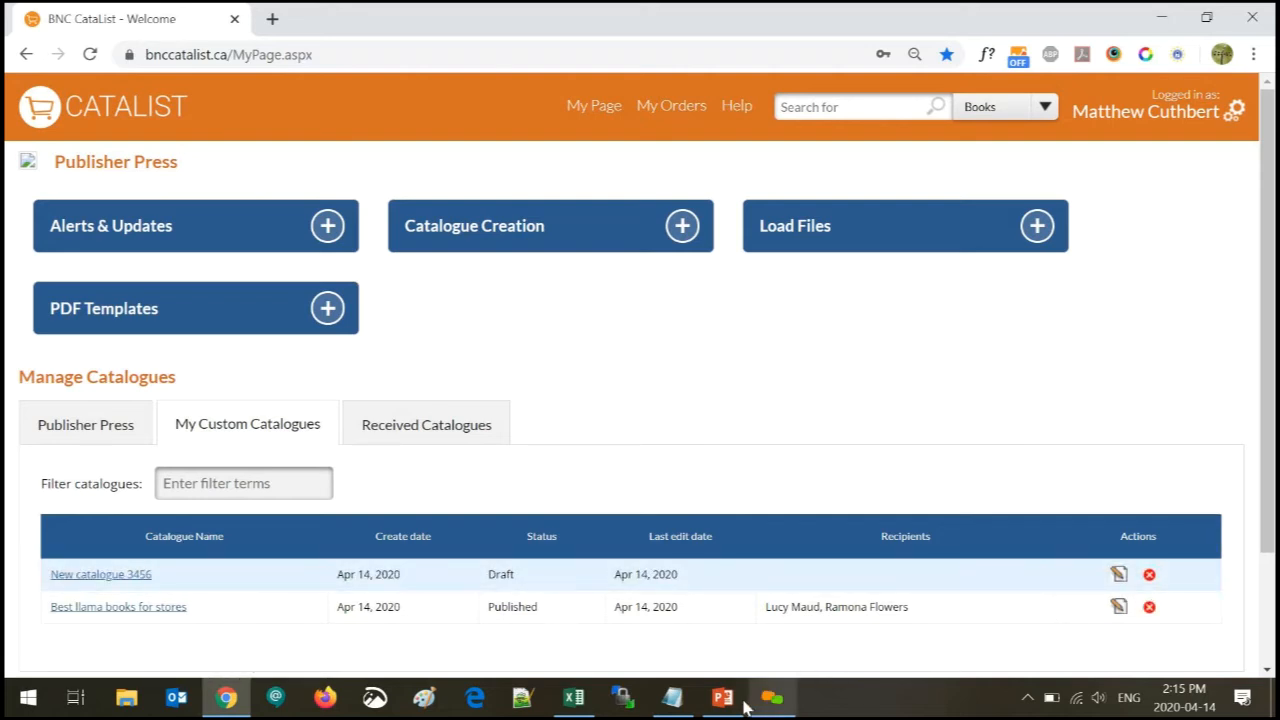
pyautogui.click(848, 107)
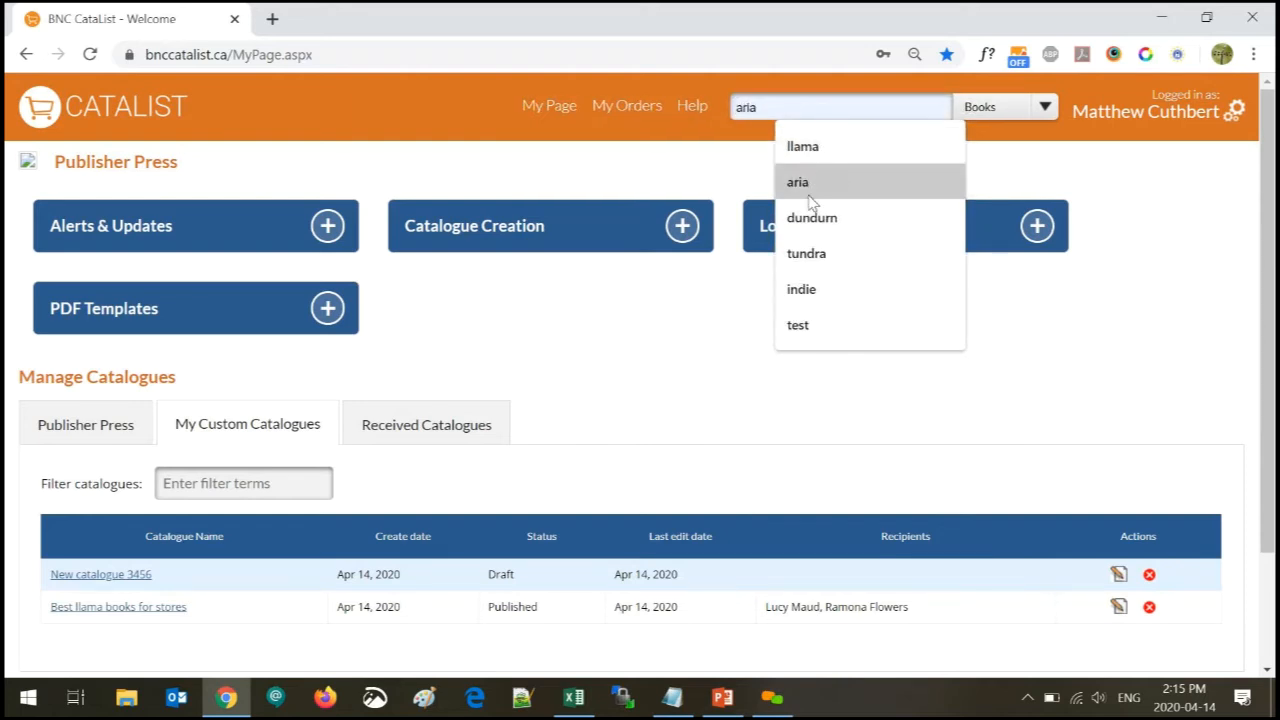
pyautogui.click(806, 182)
pyautogui.press('Return')
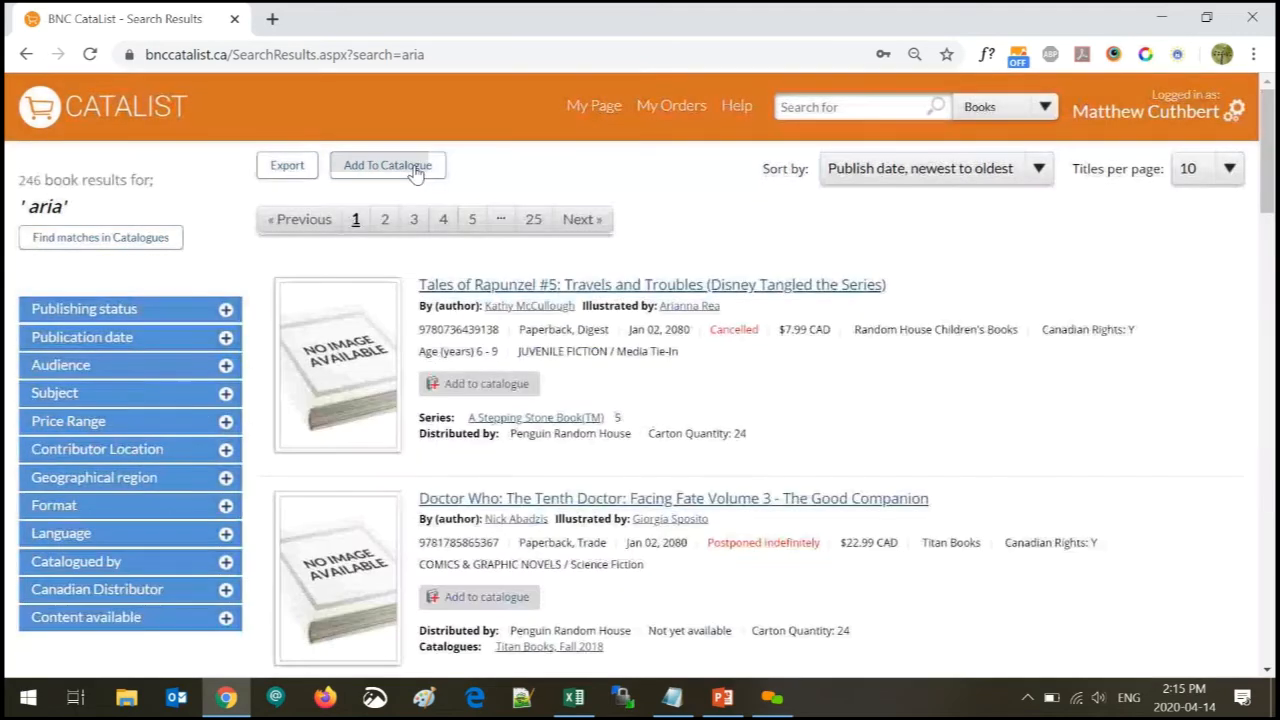
# Filter the search results to the Forthcoming publishing status and the contributor location Canada
pyautogui.click(222, 309)
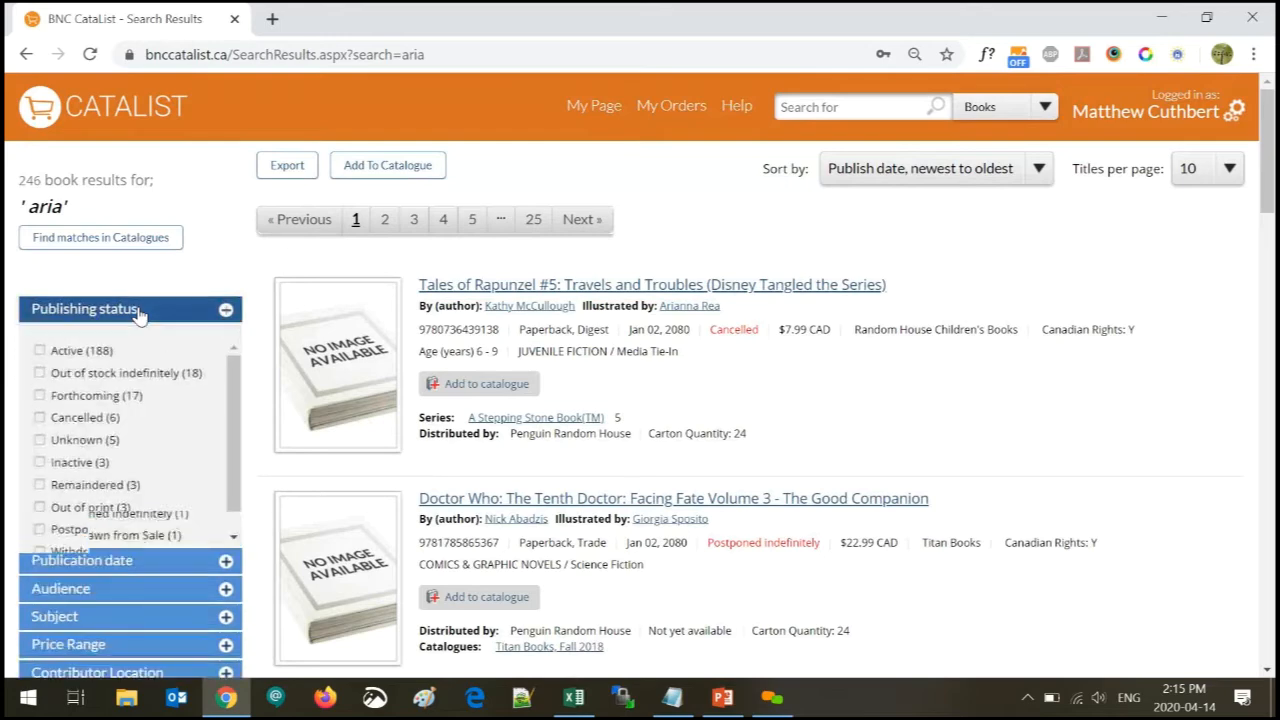
pyautogui.click(40, 400)
pyautogui.scroll(-1, 60, 450)
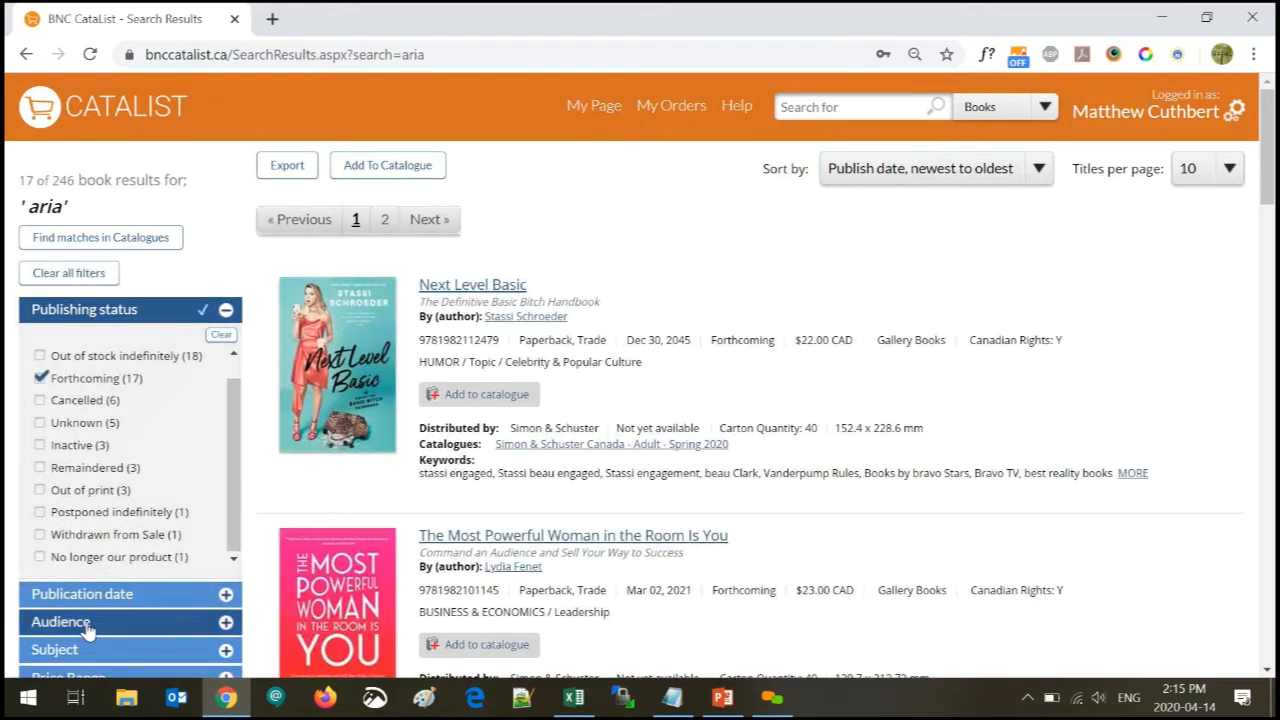
pyautogui.click(88, 624)
pyautogui.click(88, 622)
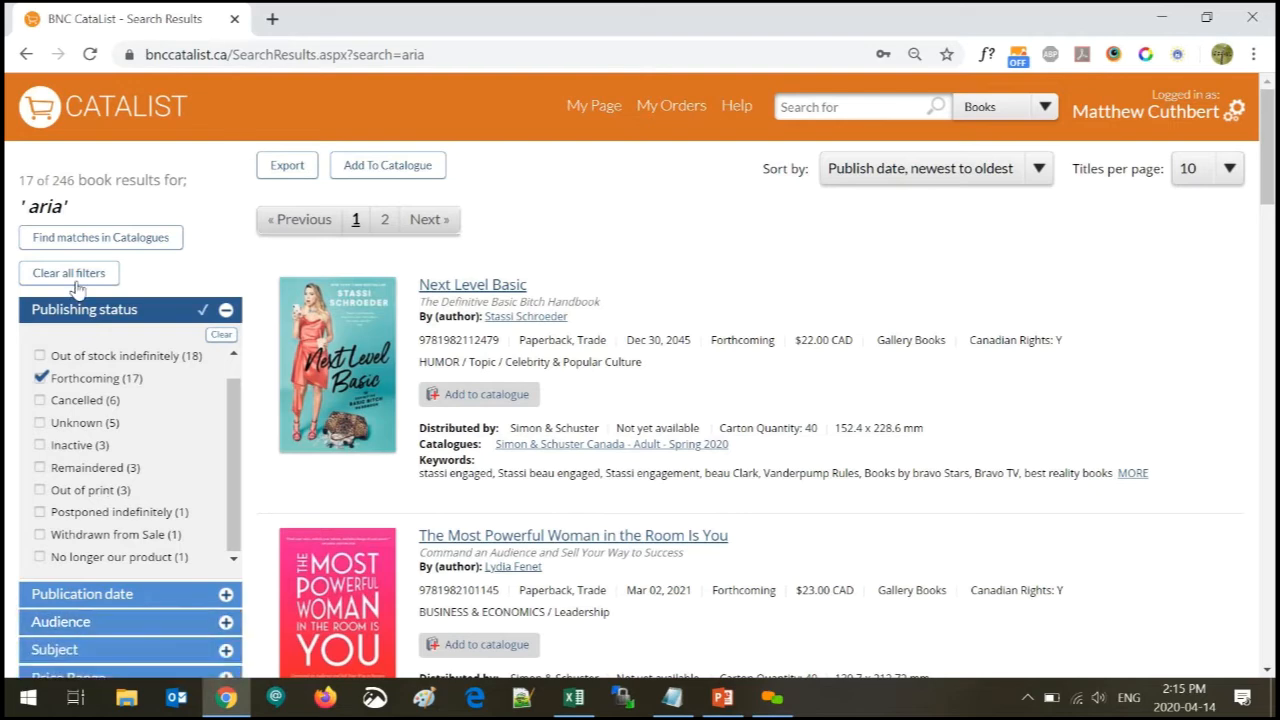
pyautogui.click(84, 314)
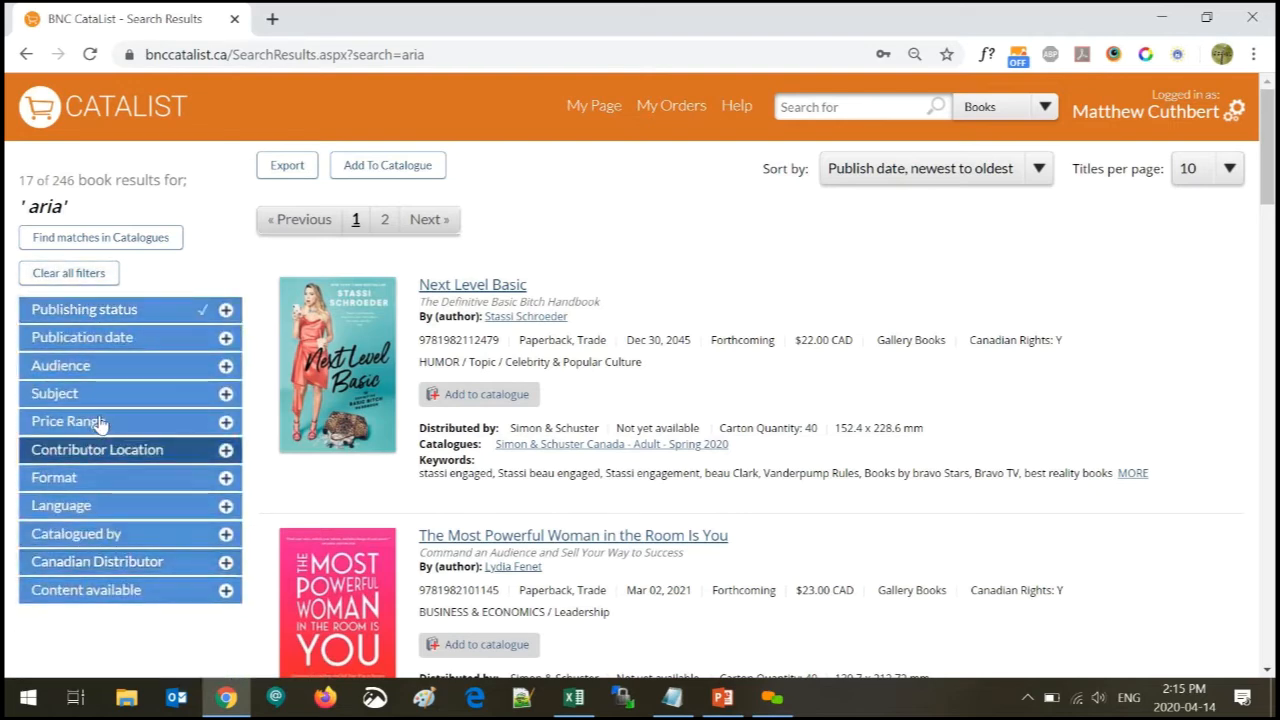
pyautogui.click(89, 455)
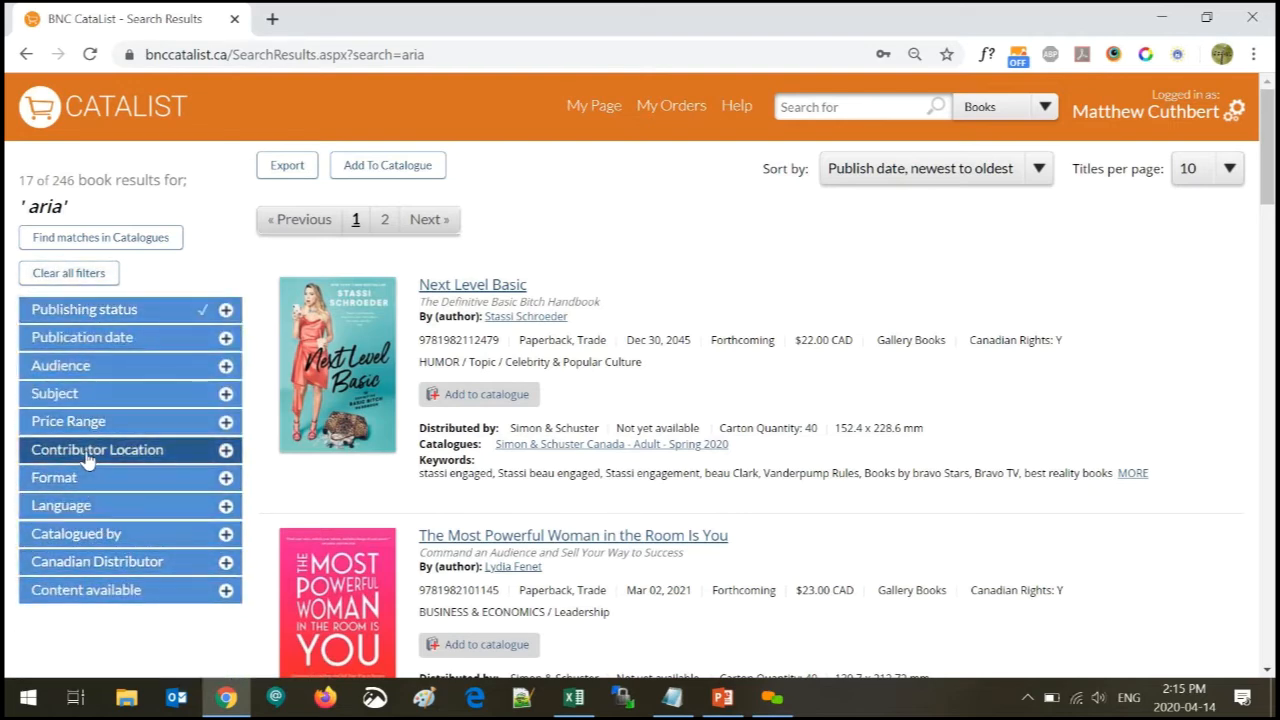
pyautogui.click(41, 495)
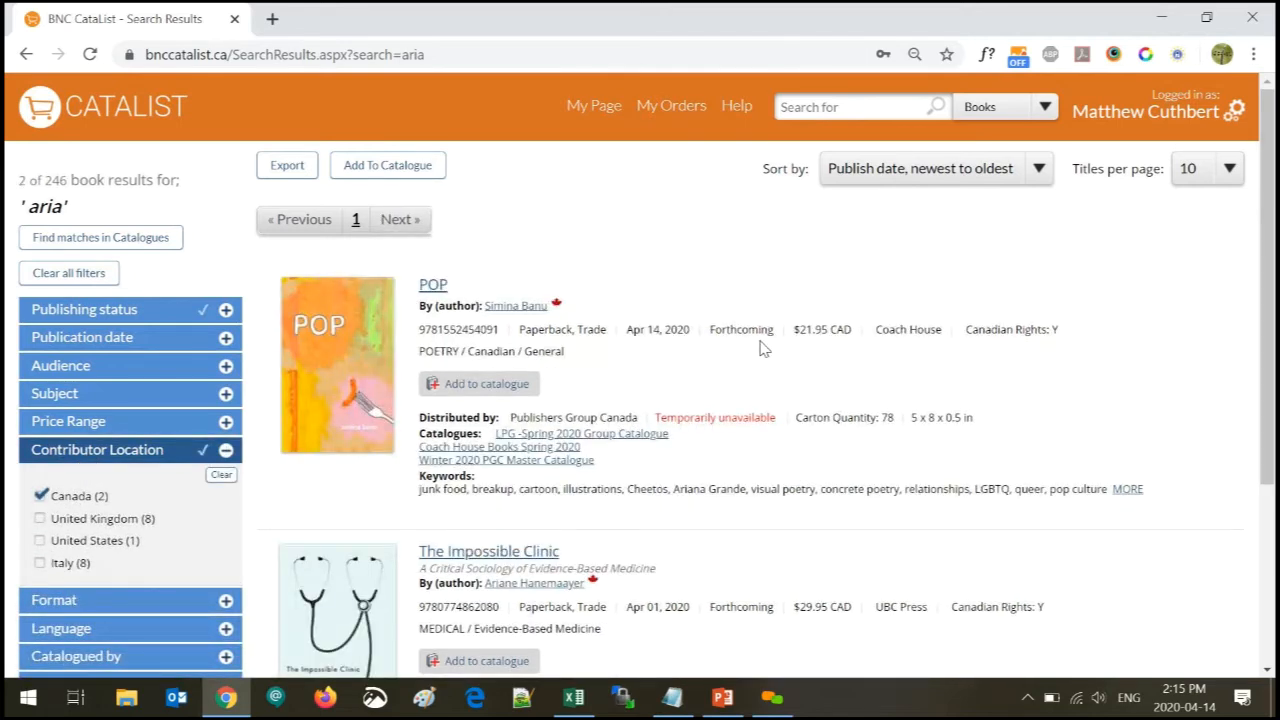
# Add all the filtered search results to the draft New catalogue 3456 and review the other catalogue choices
pyautogui.click(405, 166)
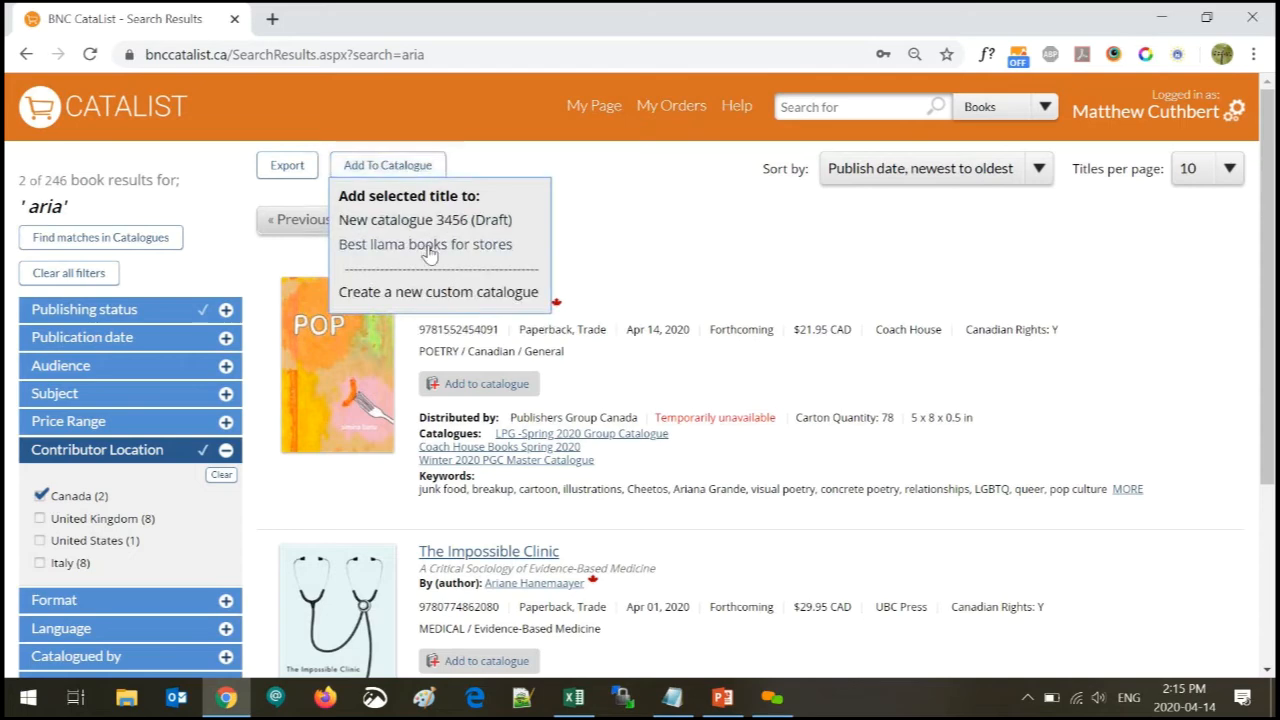
pyautogui.click(405, 221)
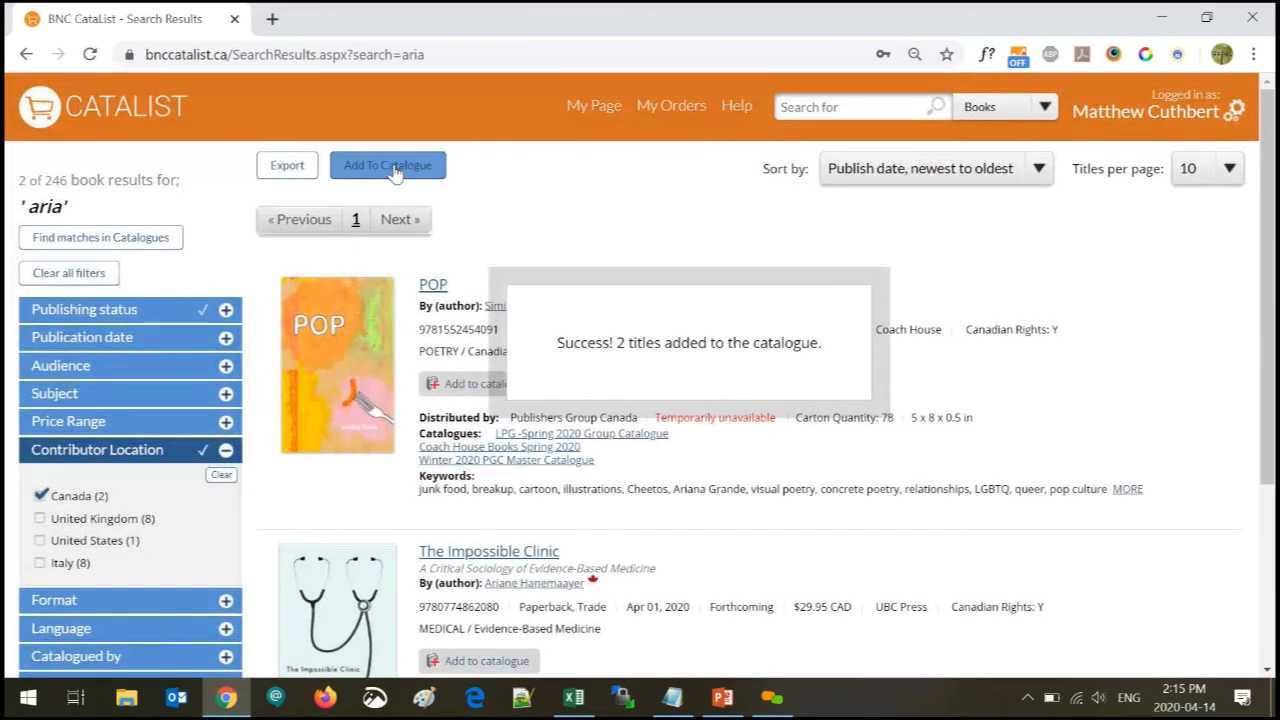
pyautogui.click(395, 168)
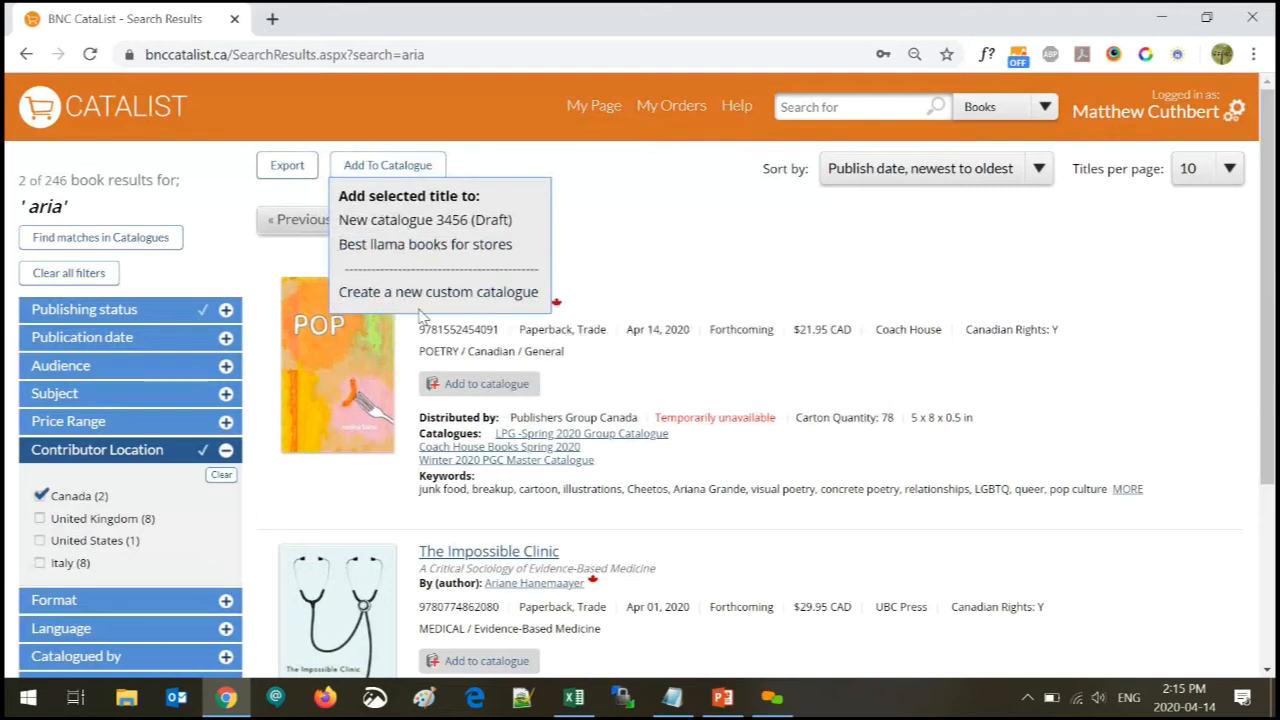
pyautogui.click(564, 243)
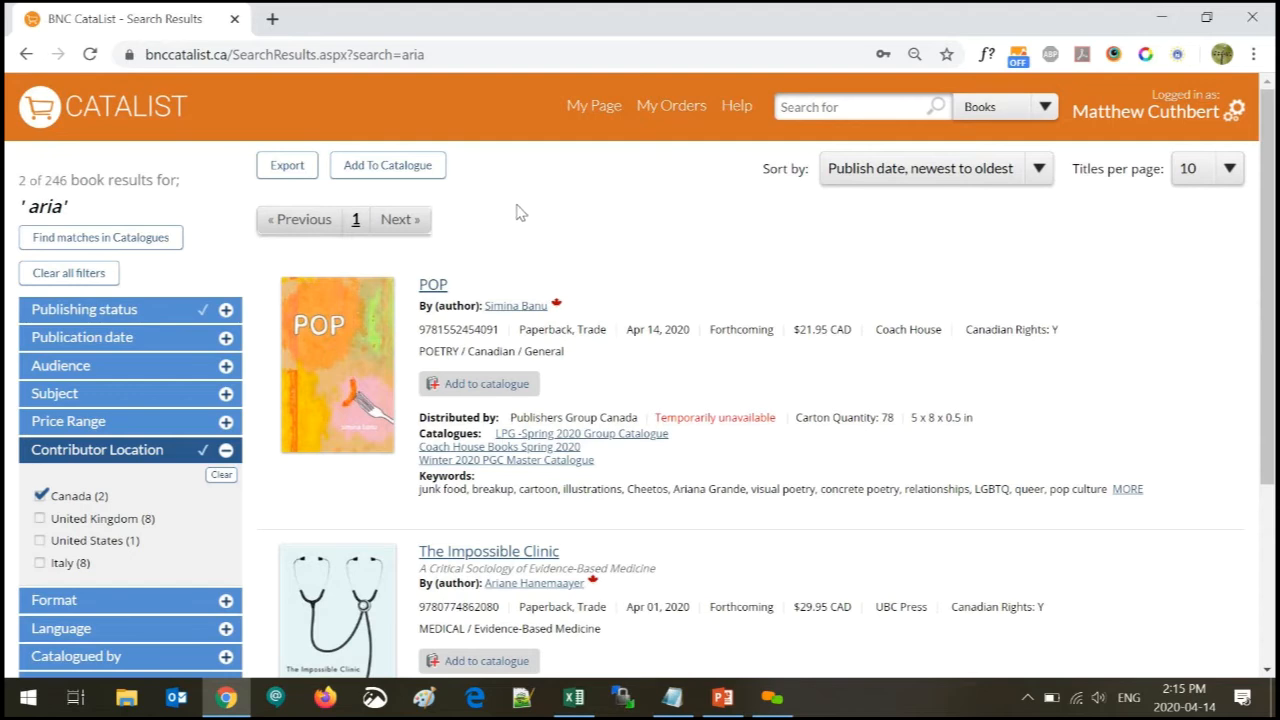
# Return to the home page, open the Goose Lane Editions Fall 2020 Catalogue and view the title Acadian Driftwood
pyautogui.click(364, 334)
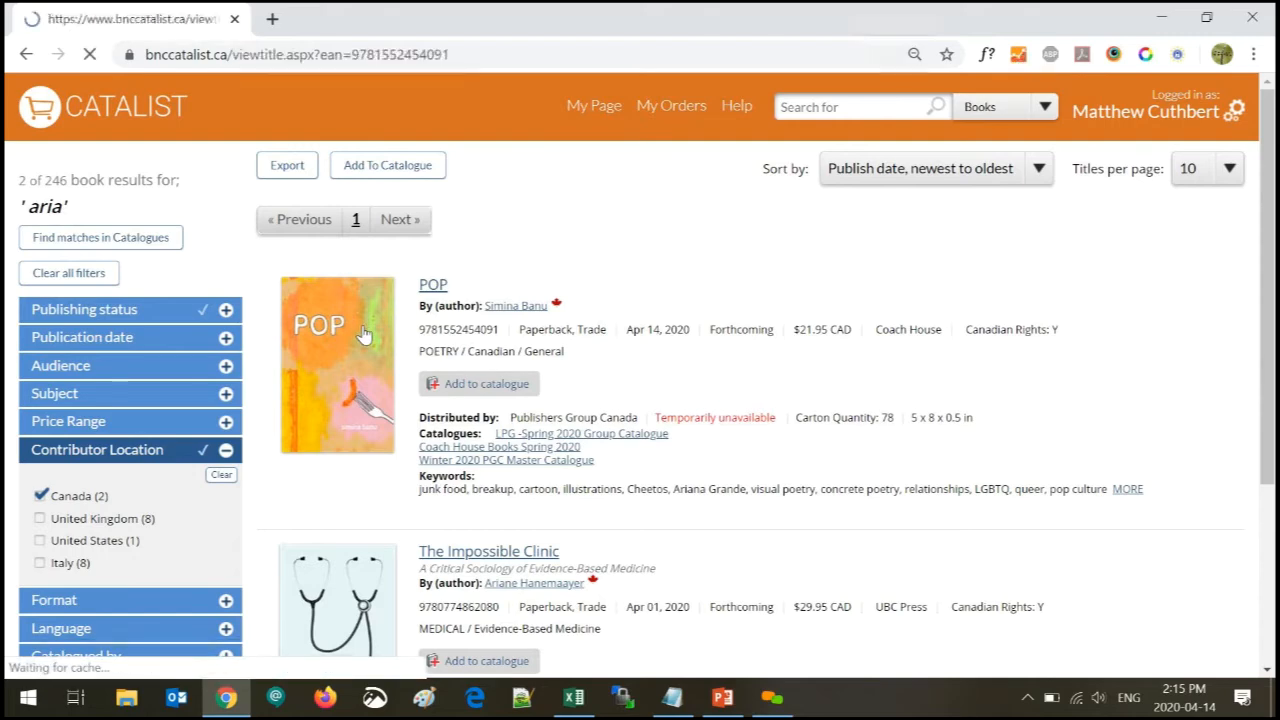
pyautogui.click(80, 118)
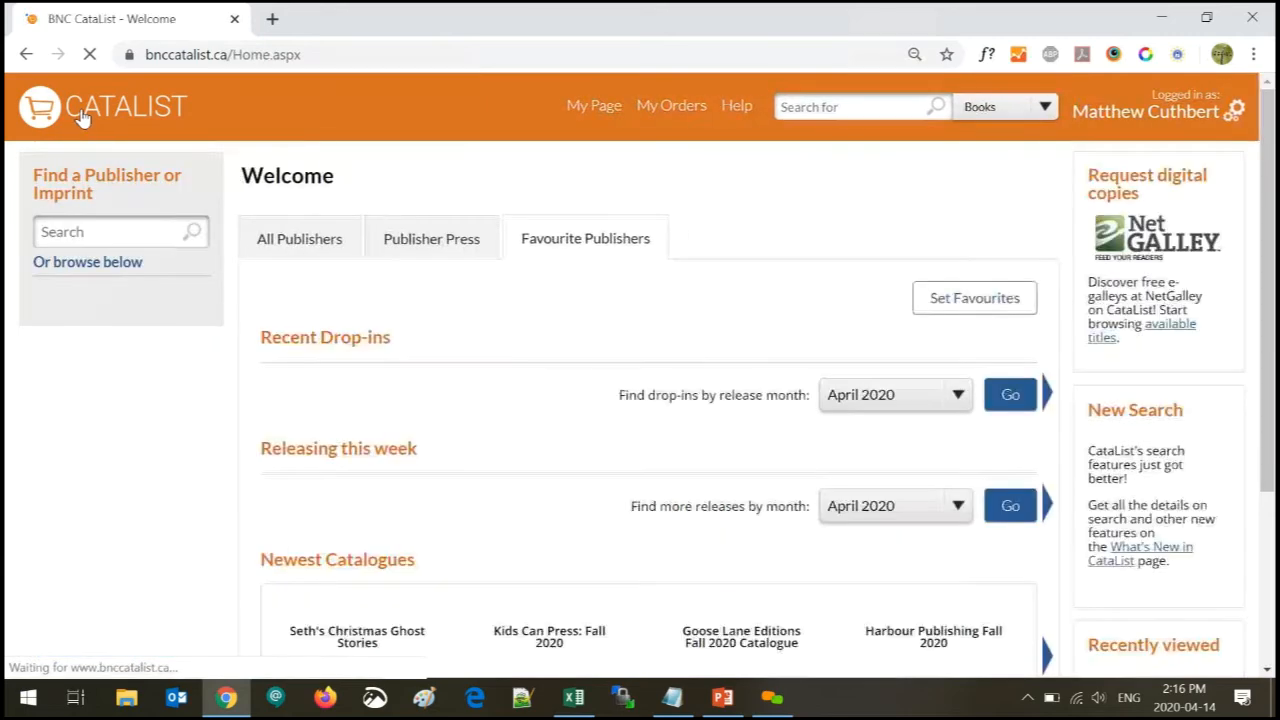
pyautogui.scroll(-5, 365, 423)
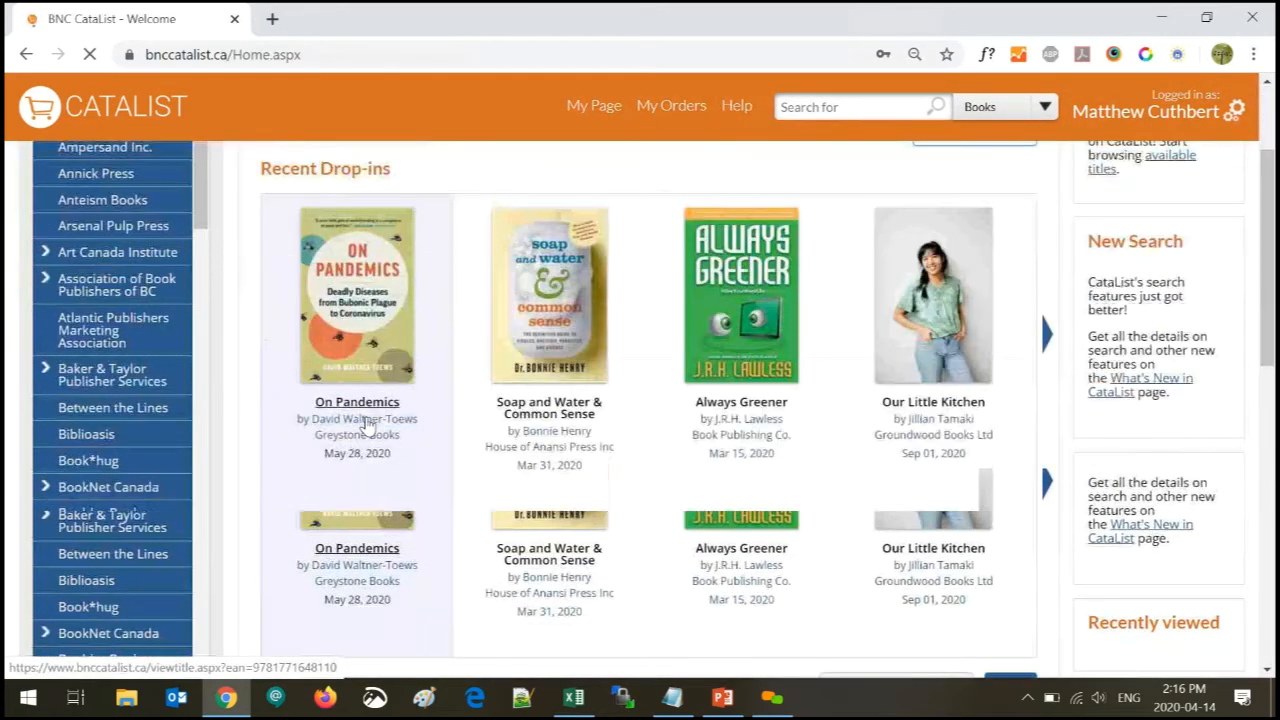
pyautogui.scroll(-4, 587, 482)
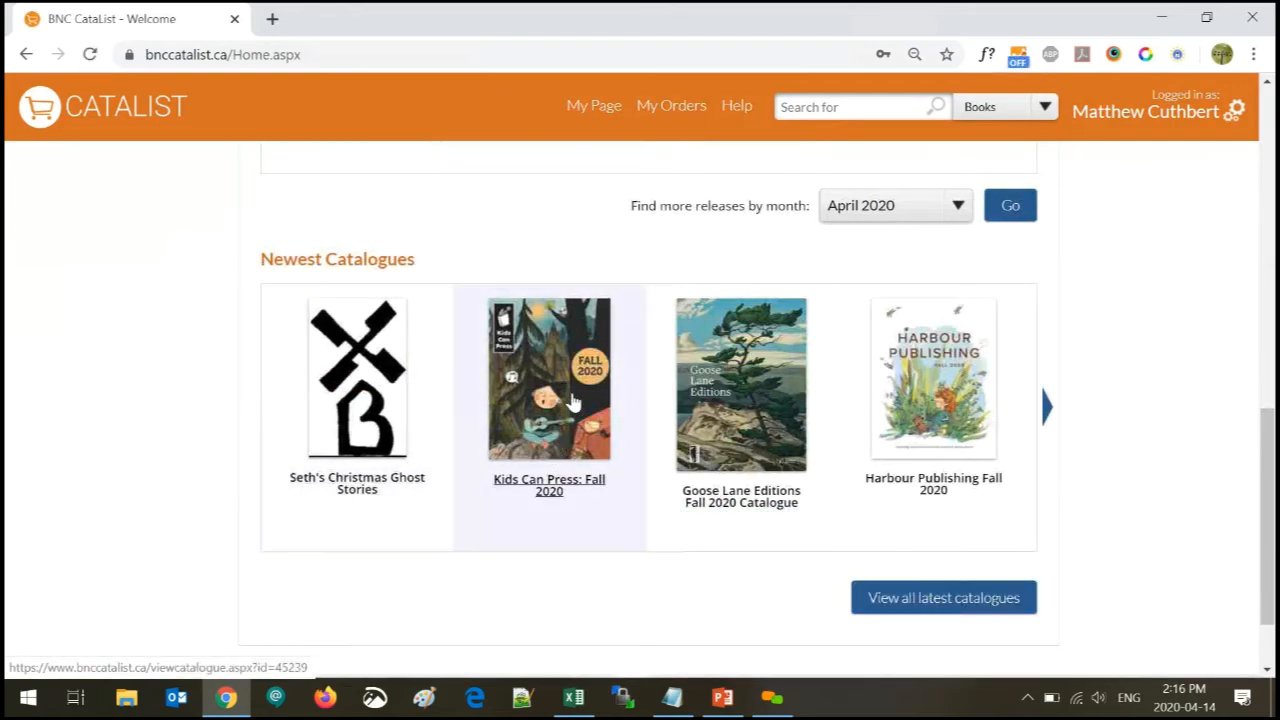
pyautogui.click(735, 370)
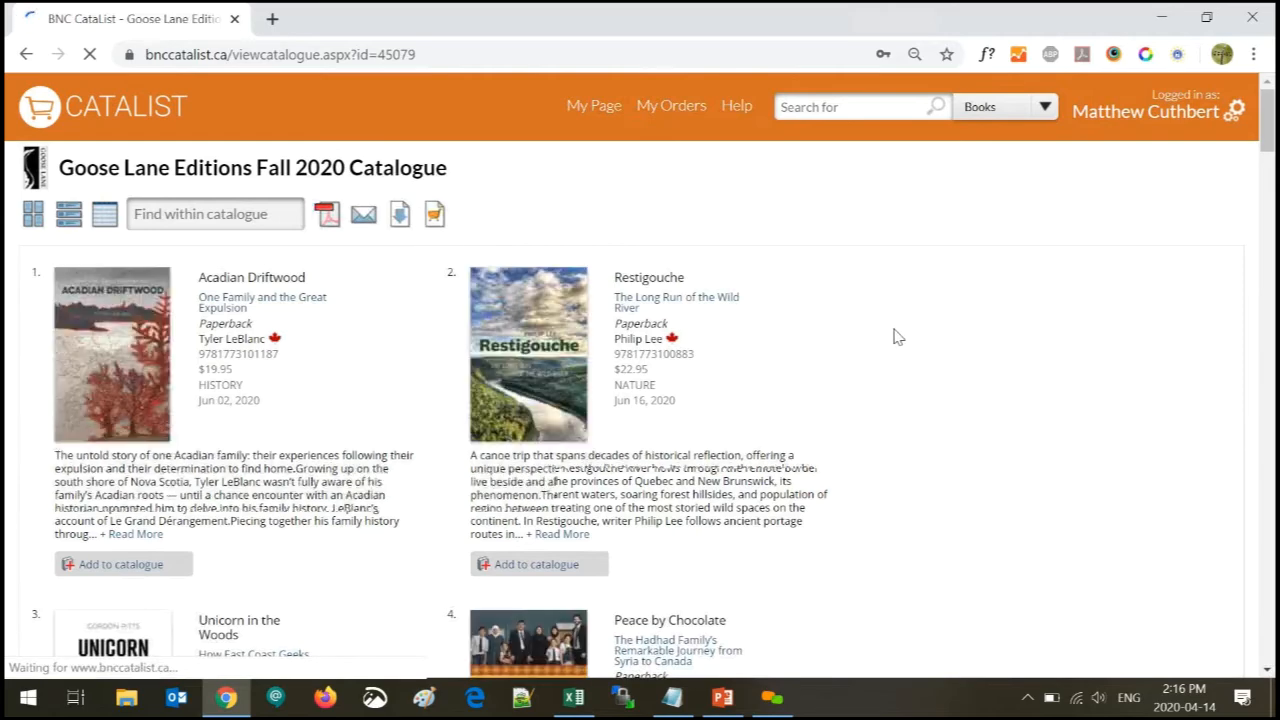
pyautogui.click(93, 310)
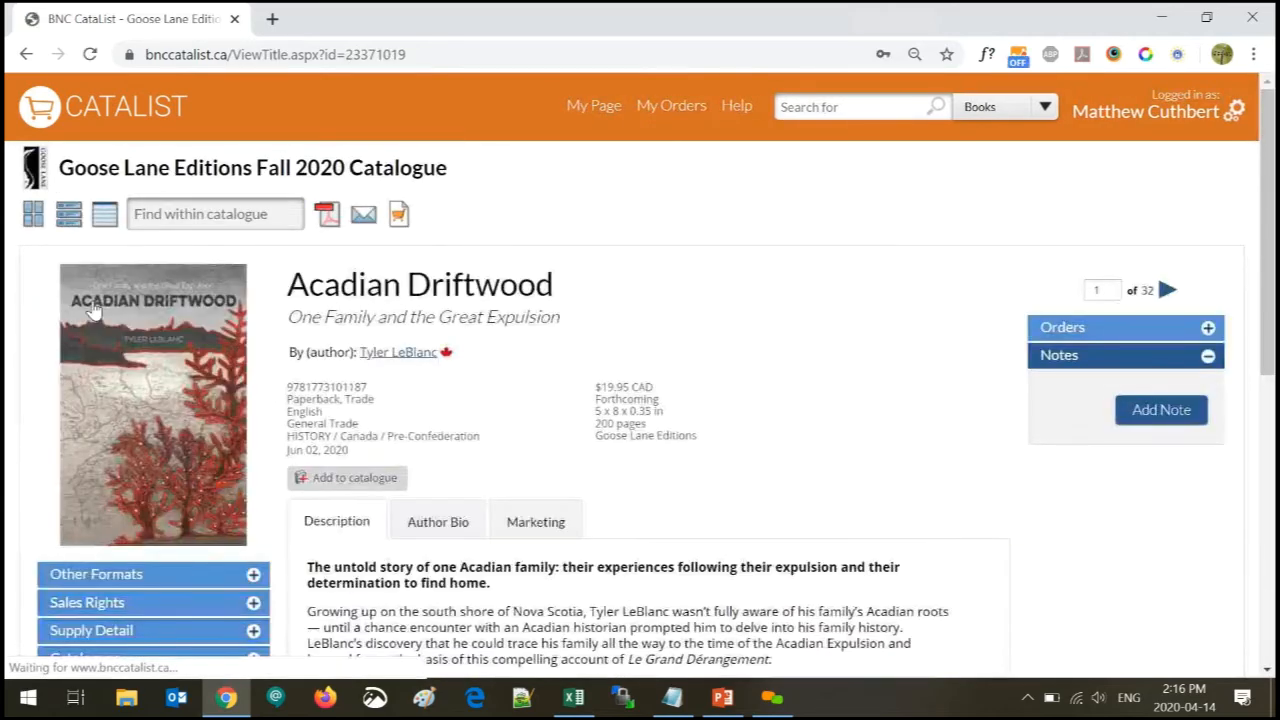
# Save a private note reading "leave a note for myself" on the Acadian Driftwood title
pyautogui.click(1160, 416)
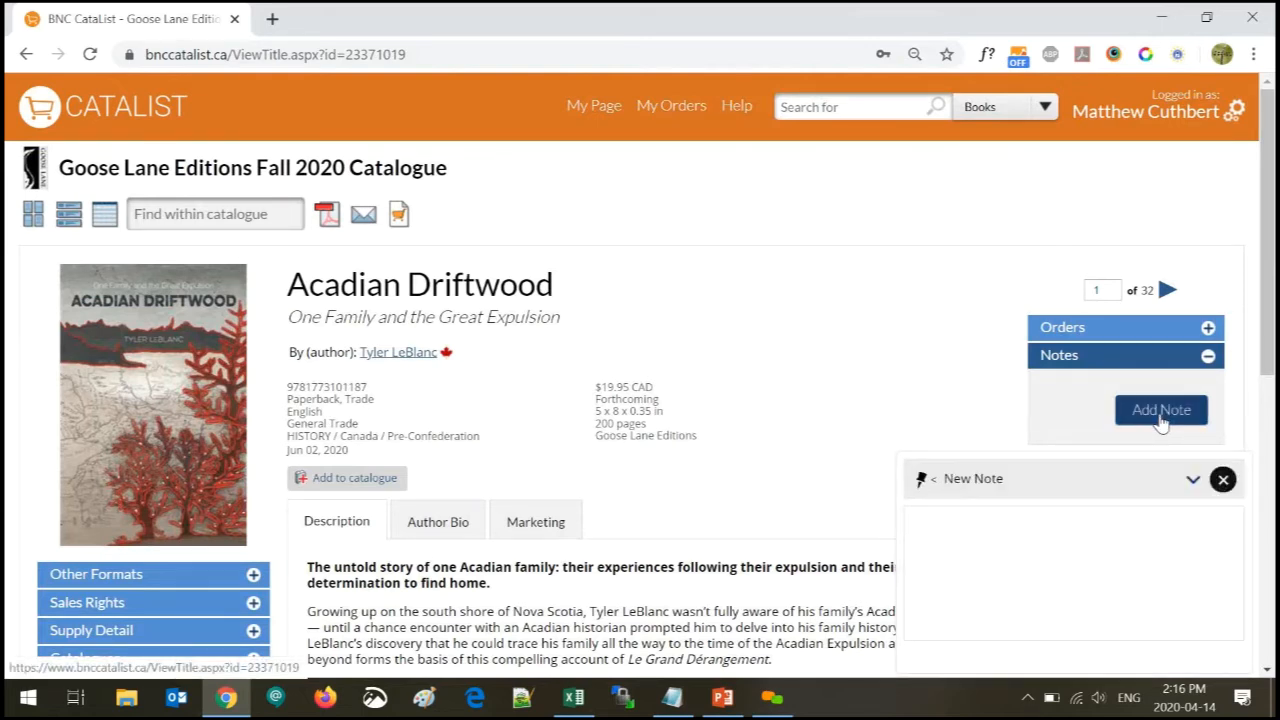
pyautogui.click(1060, 563)
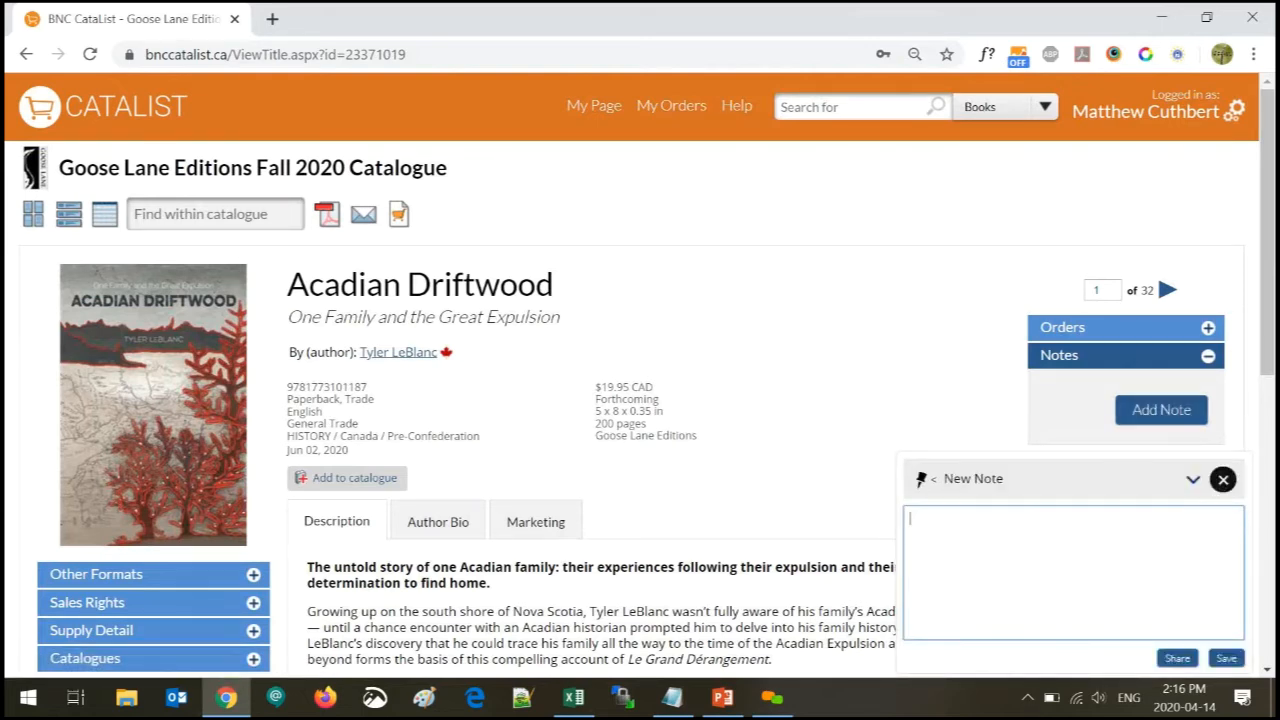
pyautogui.write('leave a note for myseld')
pyautogui.click(1224, 658)
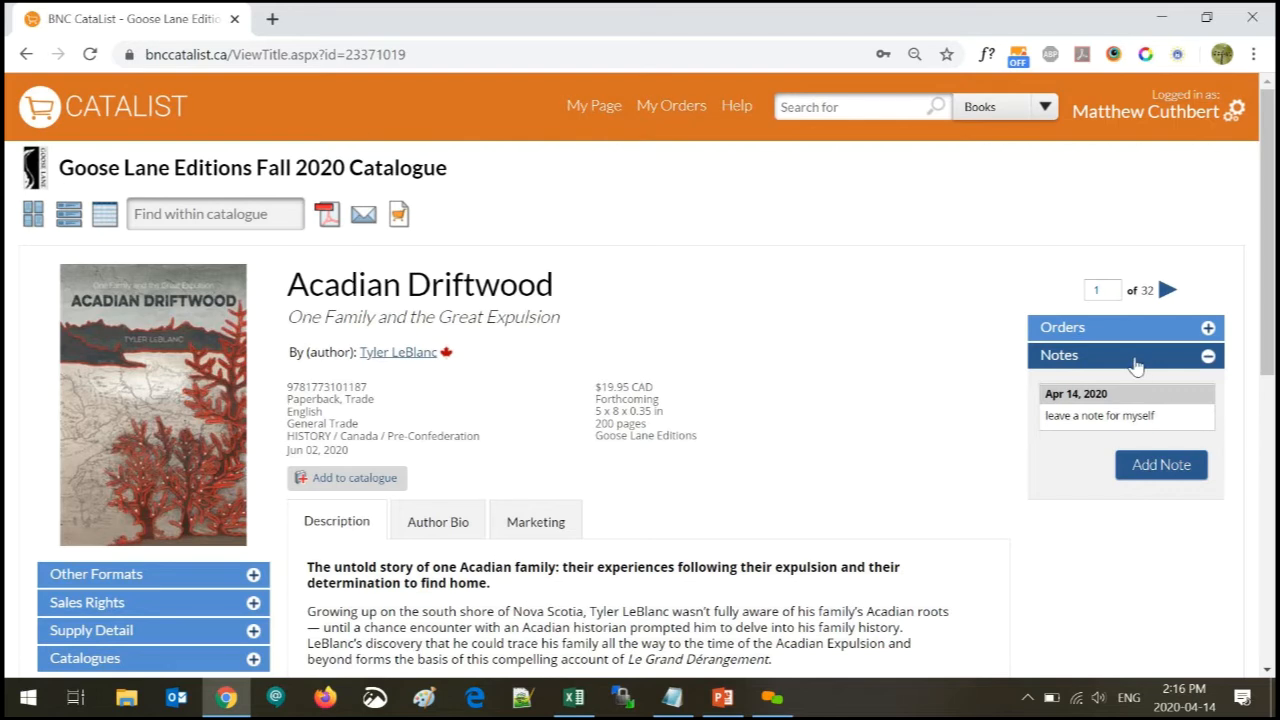
# Write a second note on Acadian Driftwood reading "share note to bookseller"
pyautogui.click(1160, 466)
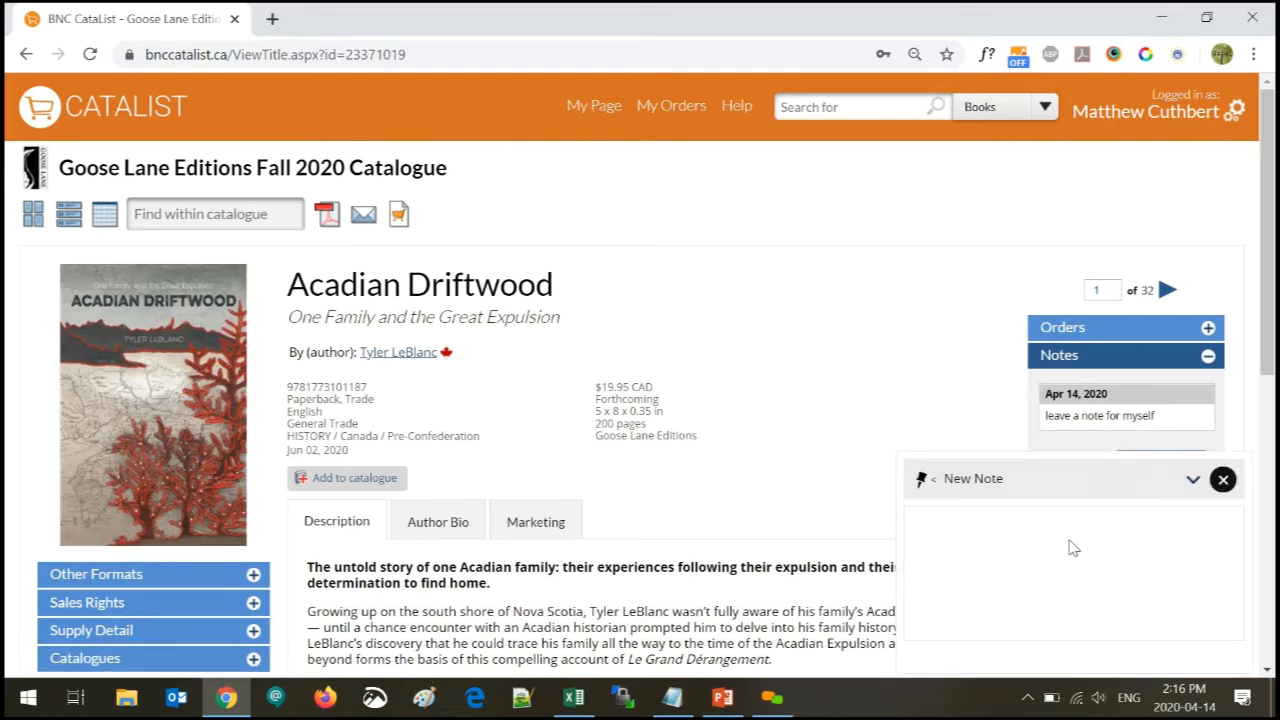
pyautogui.click(1070, 546)
pyautogui.write('share')
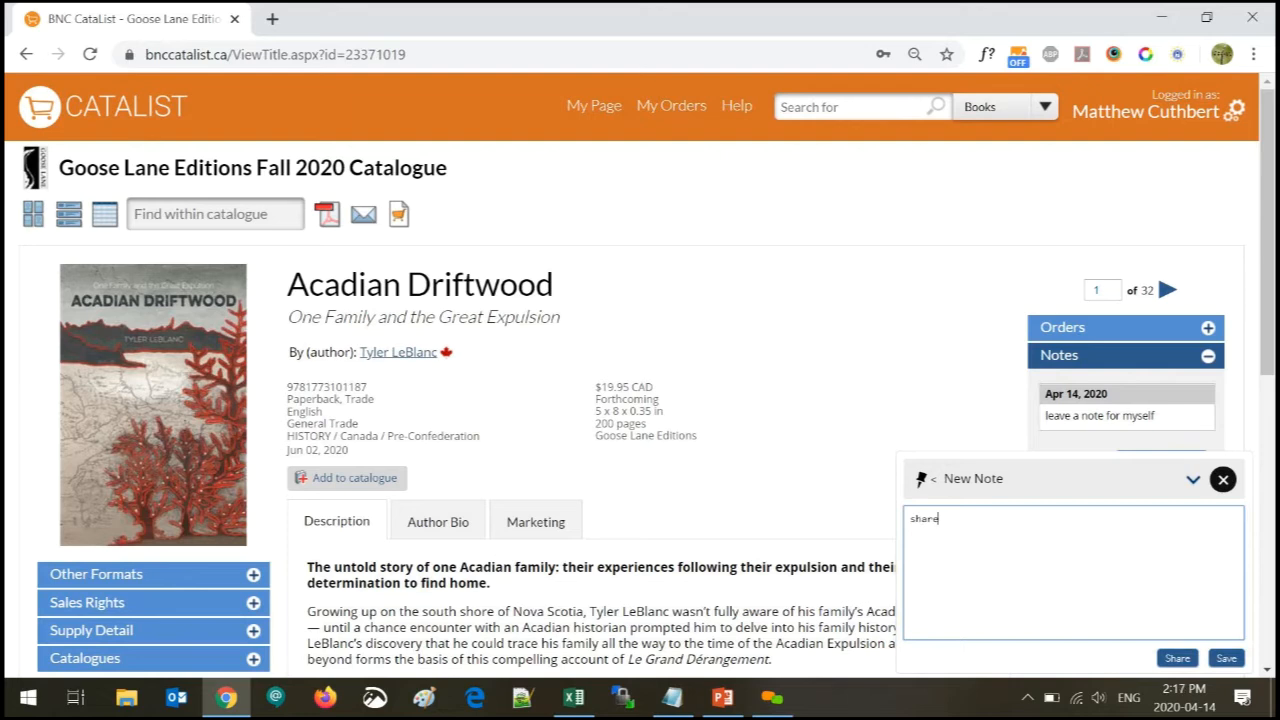
pyautogui.write(' note to bookseller')
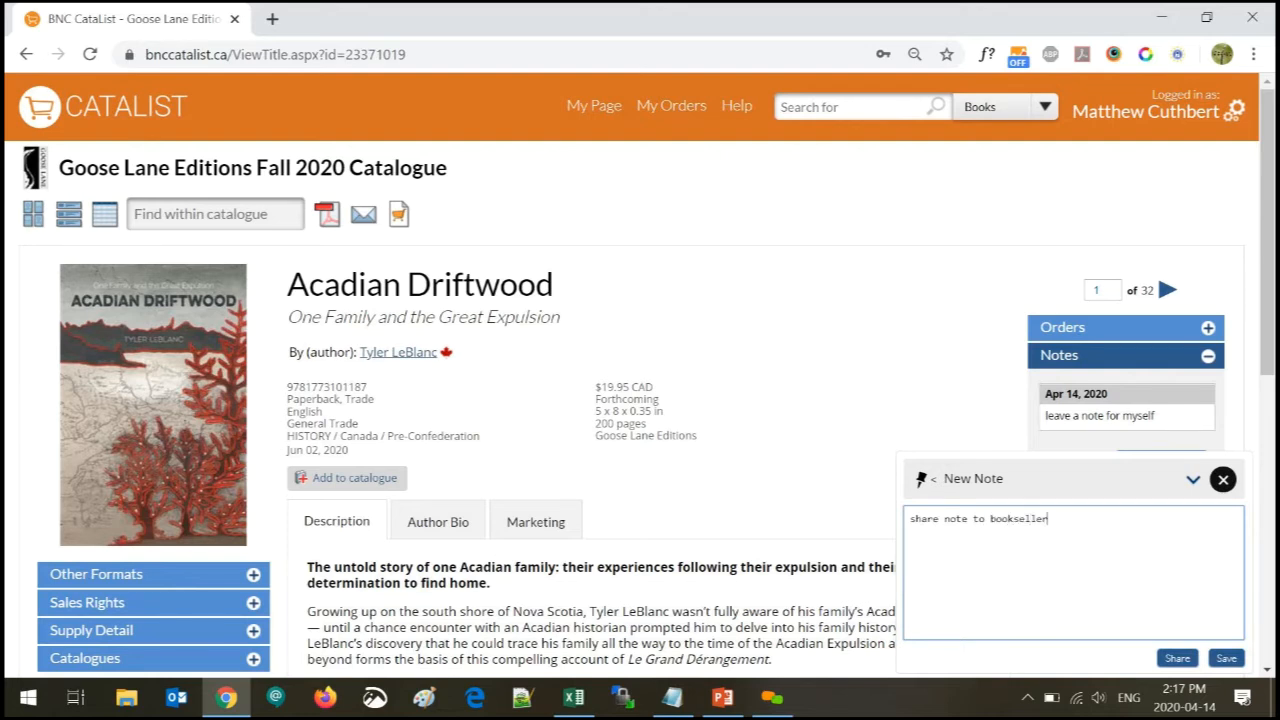
# Start sharing the new note and add the BNC Test Bookstore contact as its recipient
pyautogui.click(1177, 658)
pyautogui.click(1041, 548)
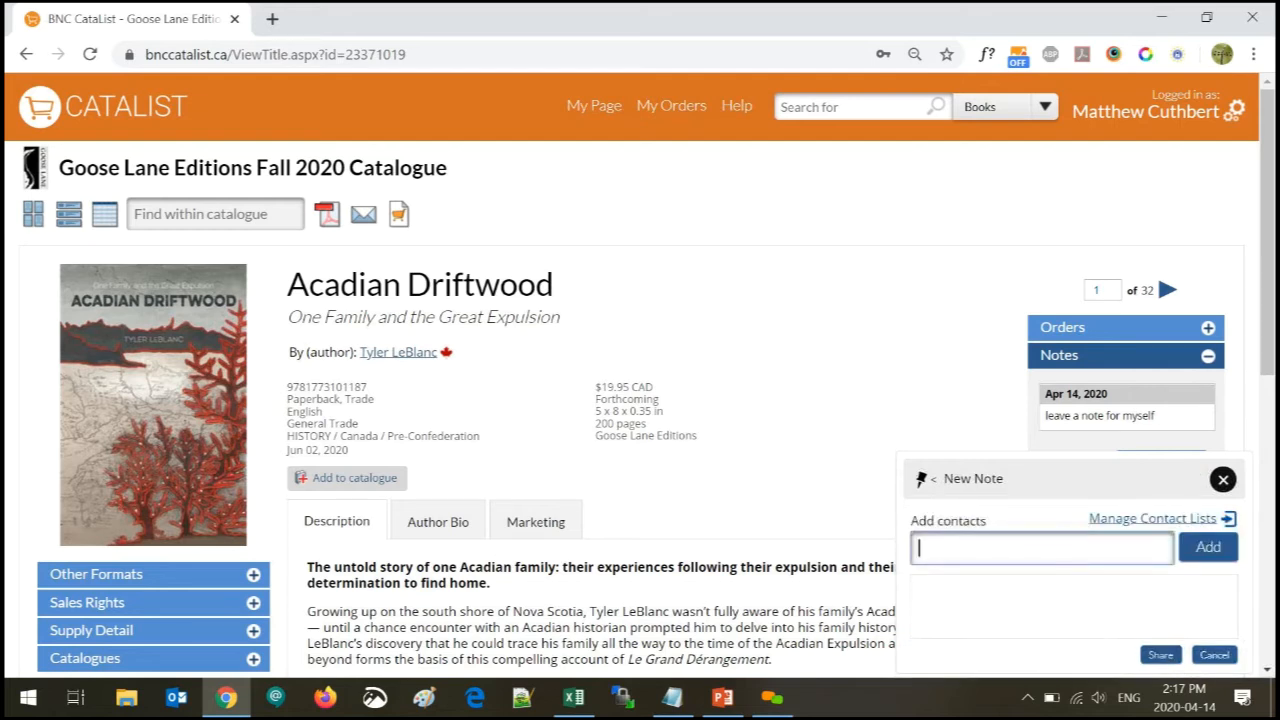
pyautogui.write('ramona Flowers (BNC Test Bookstore')
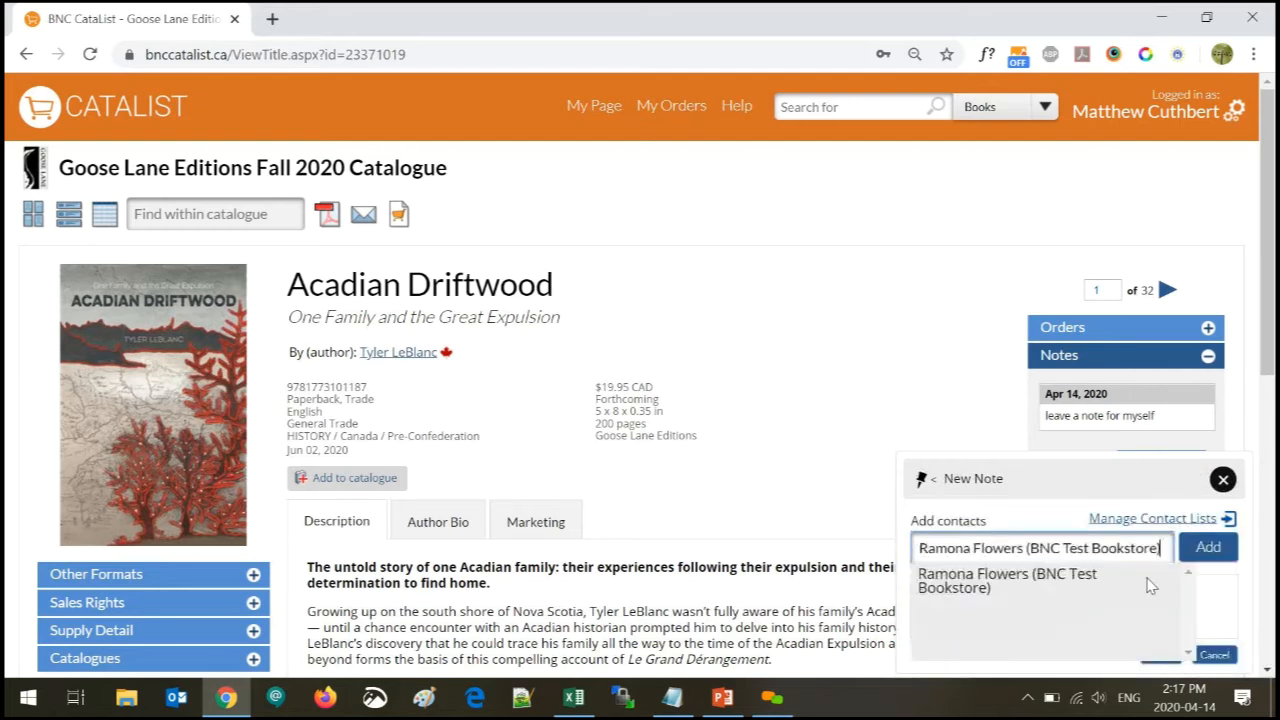
pyautogui.click(1212, 580)
pyautogui.click(1206, 552)
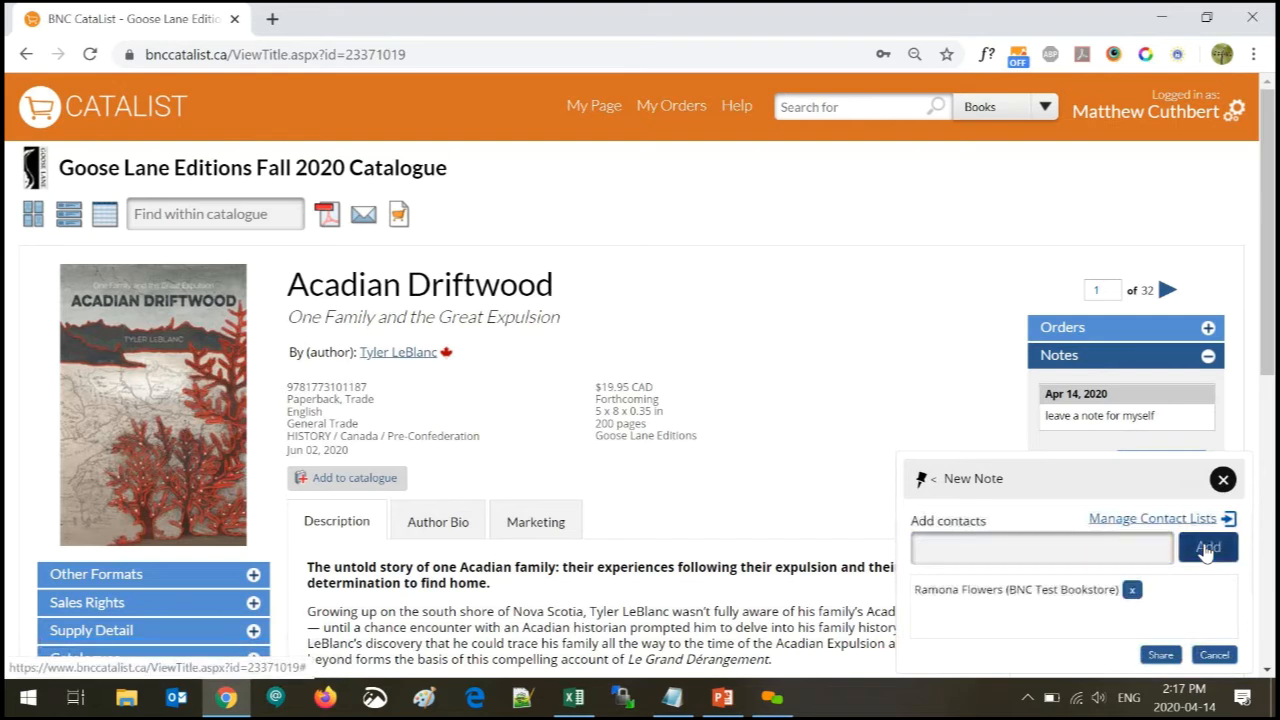
# Share the note with the BNC Test Bookstore contact, then save its text as "share note to bookseller and edit it"
pyautogui.click(1161, 656)
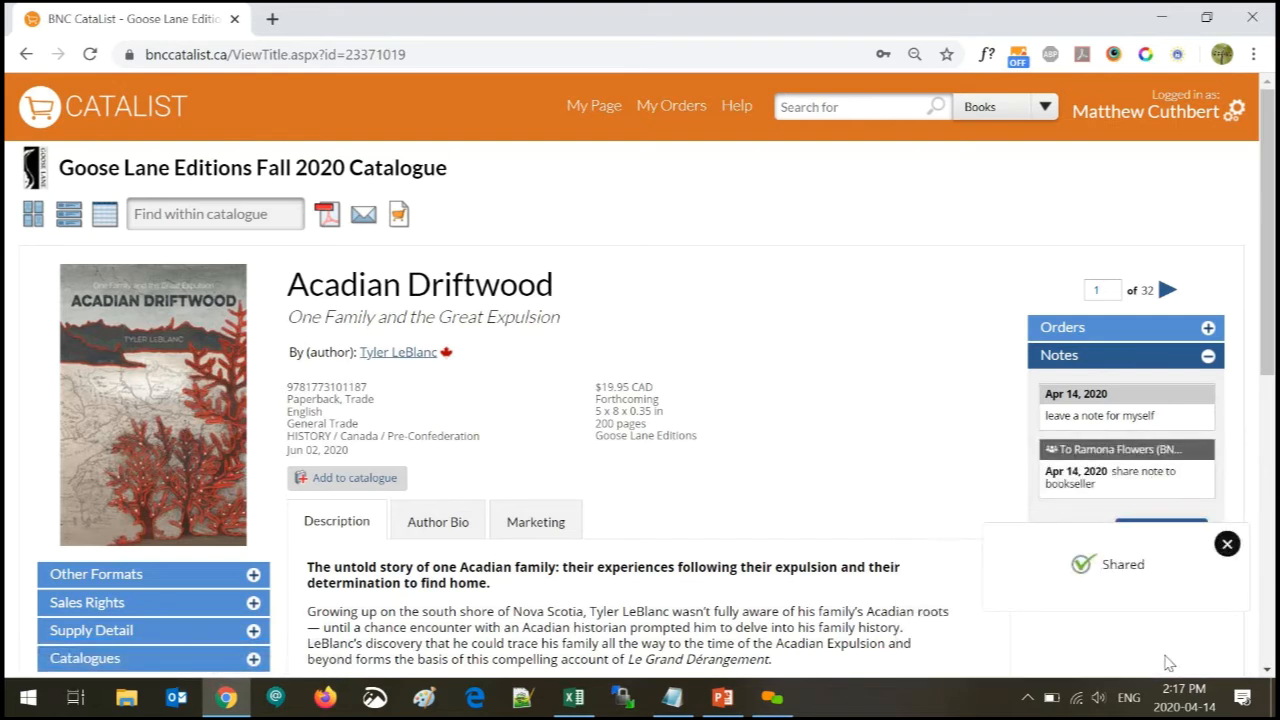
pyautogui.click(1227, 545)
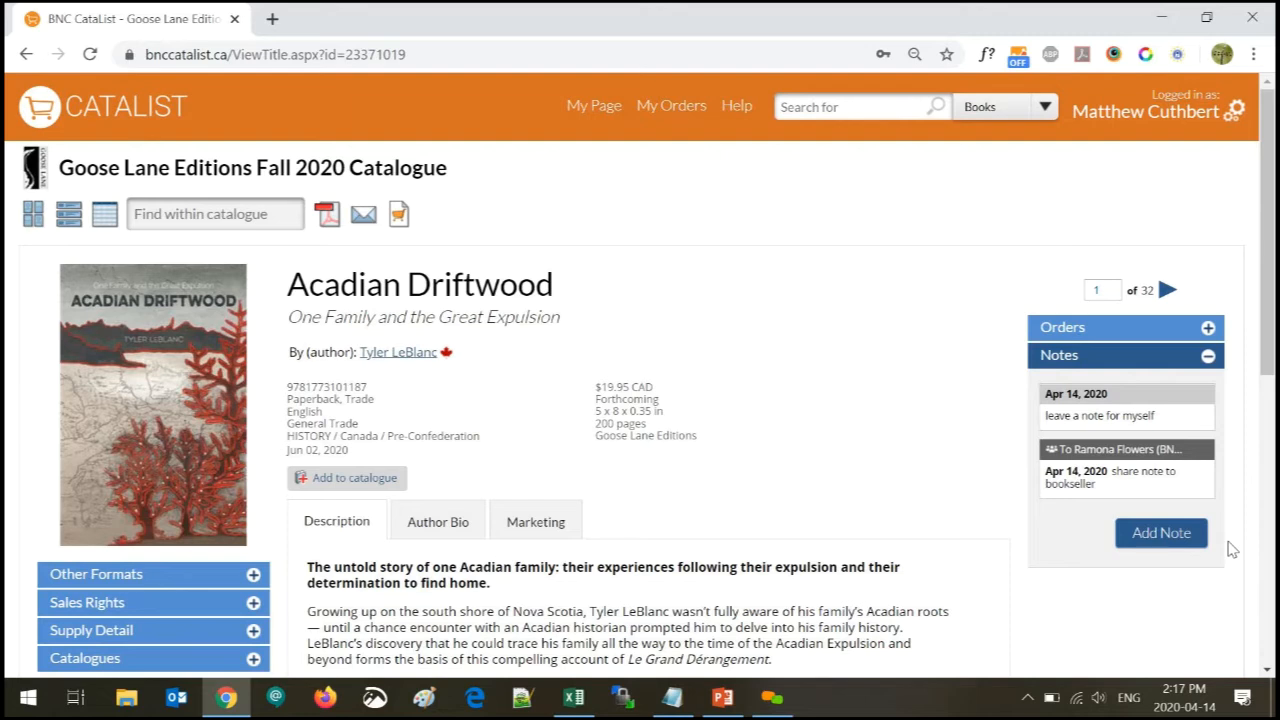
pyautogui.click(1142, 456)
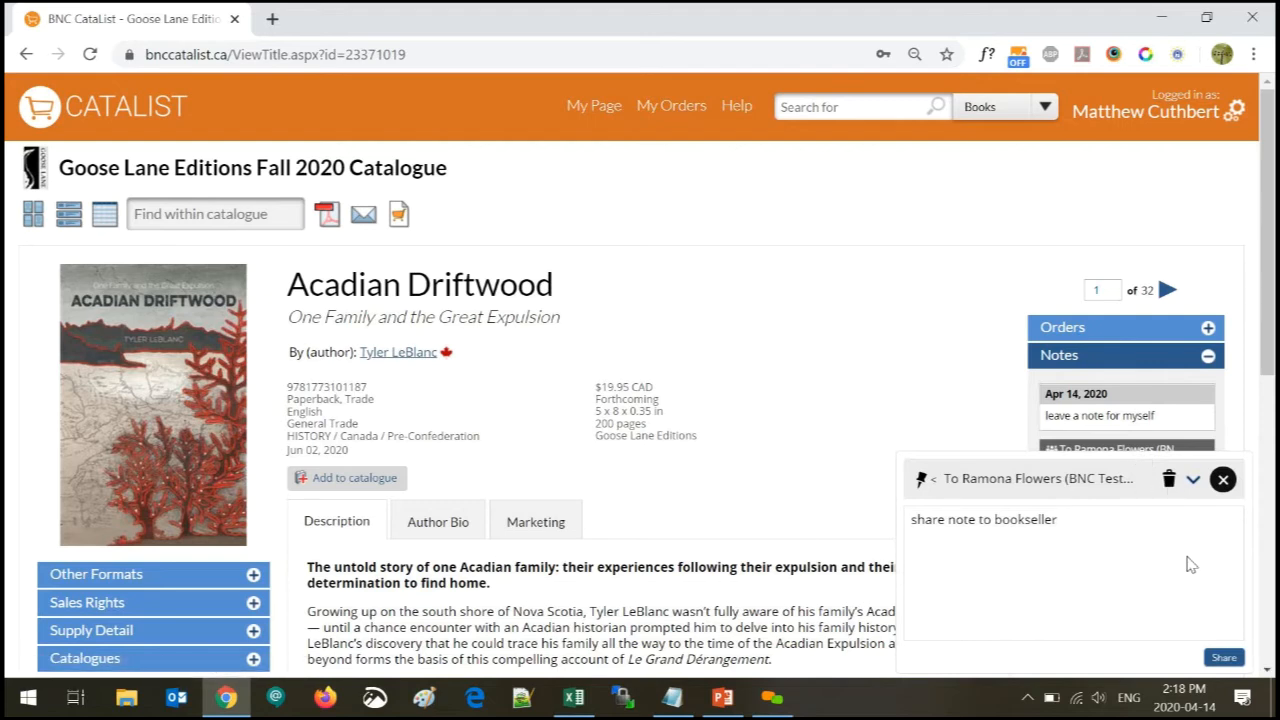
pyautogui.click(1117, 524)
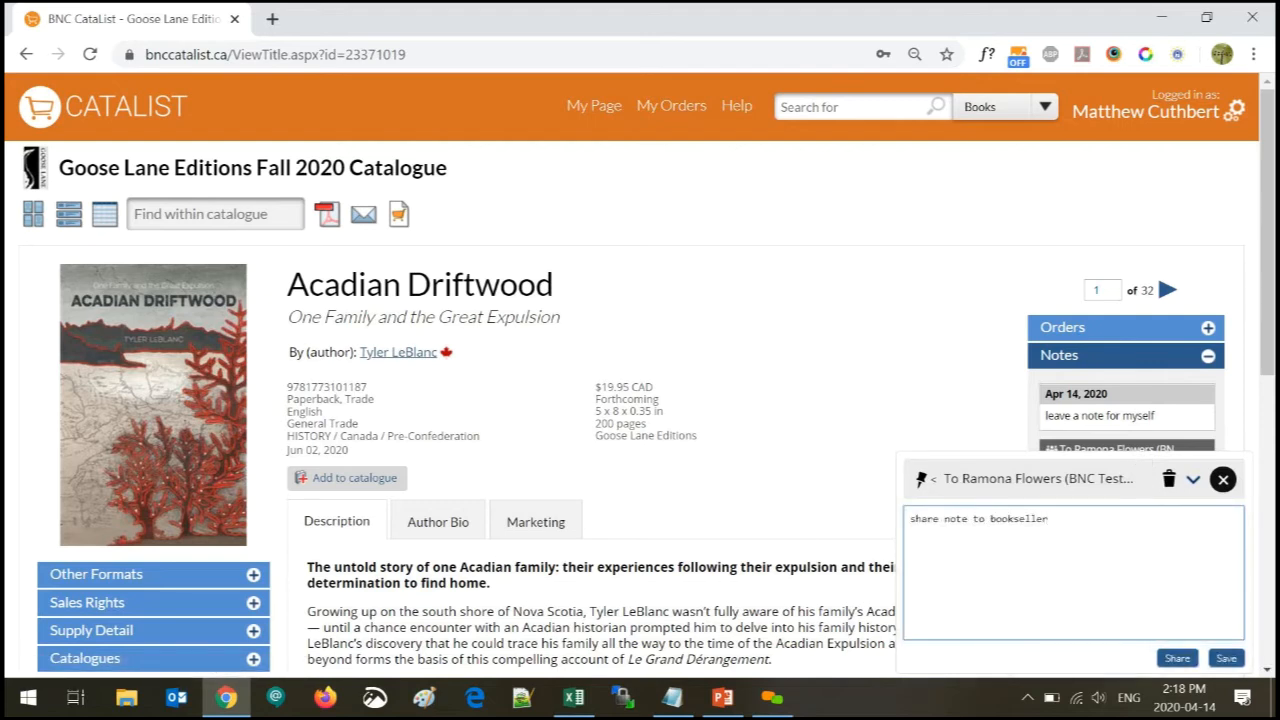
pyautogui.write('and edit it')
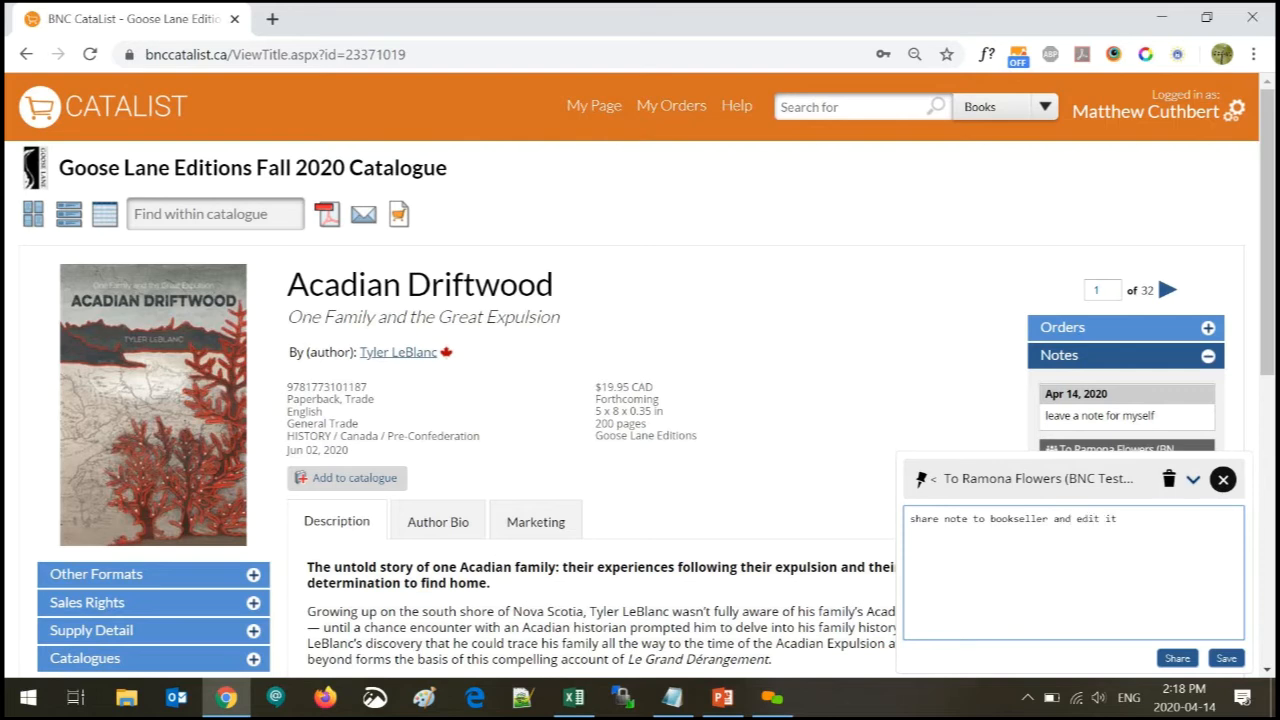
pyautogui.click(1226, 658)
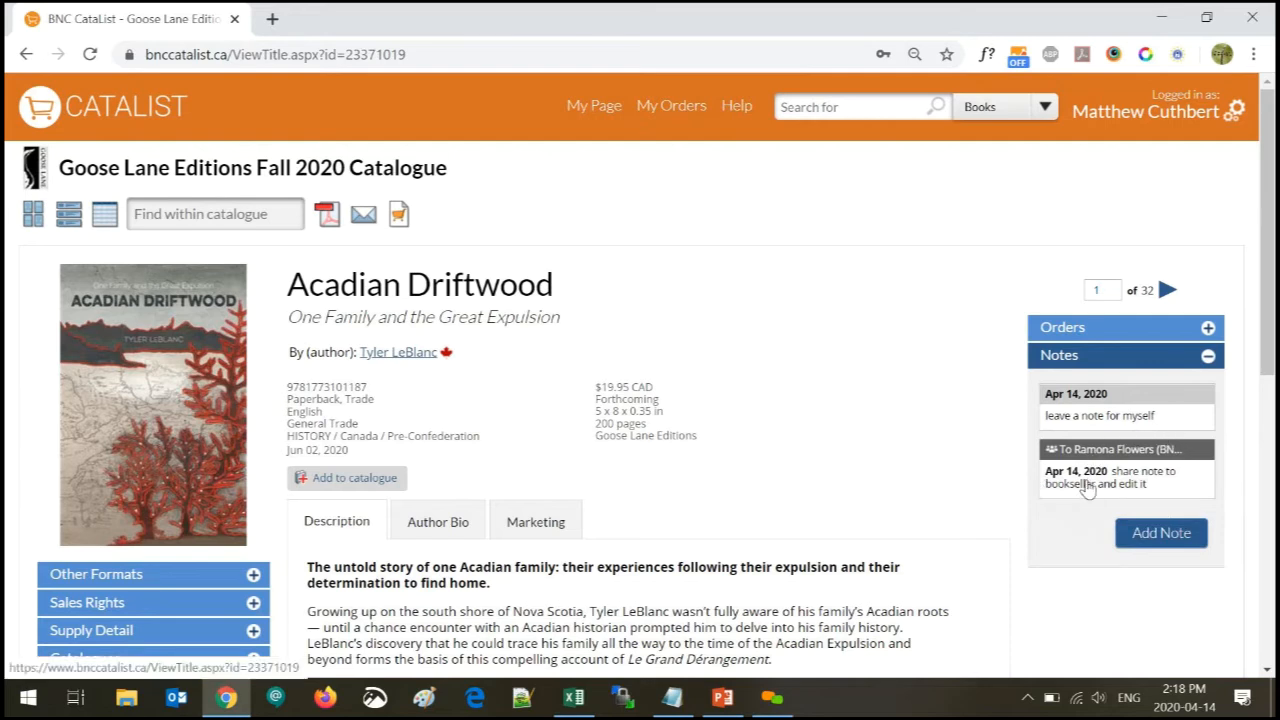
# Reopen the shared Acadian Driftwood note and share it with the Test Library contact as well
pyautogui.click(1145, 452)
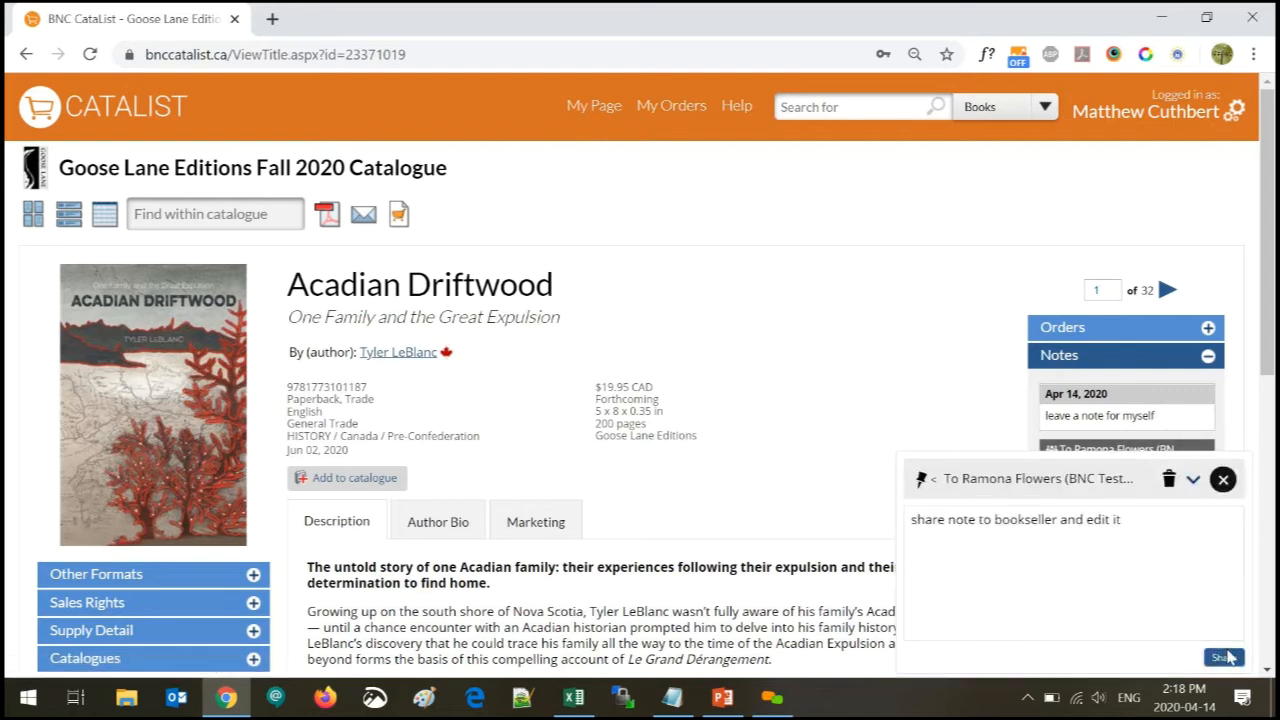
pyautogui.click(1224, 659)
pyautogui.click(1005, 550)
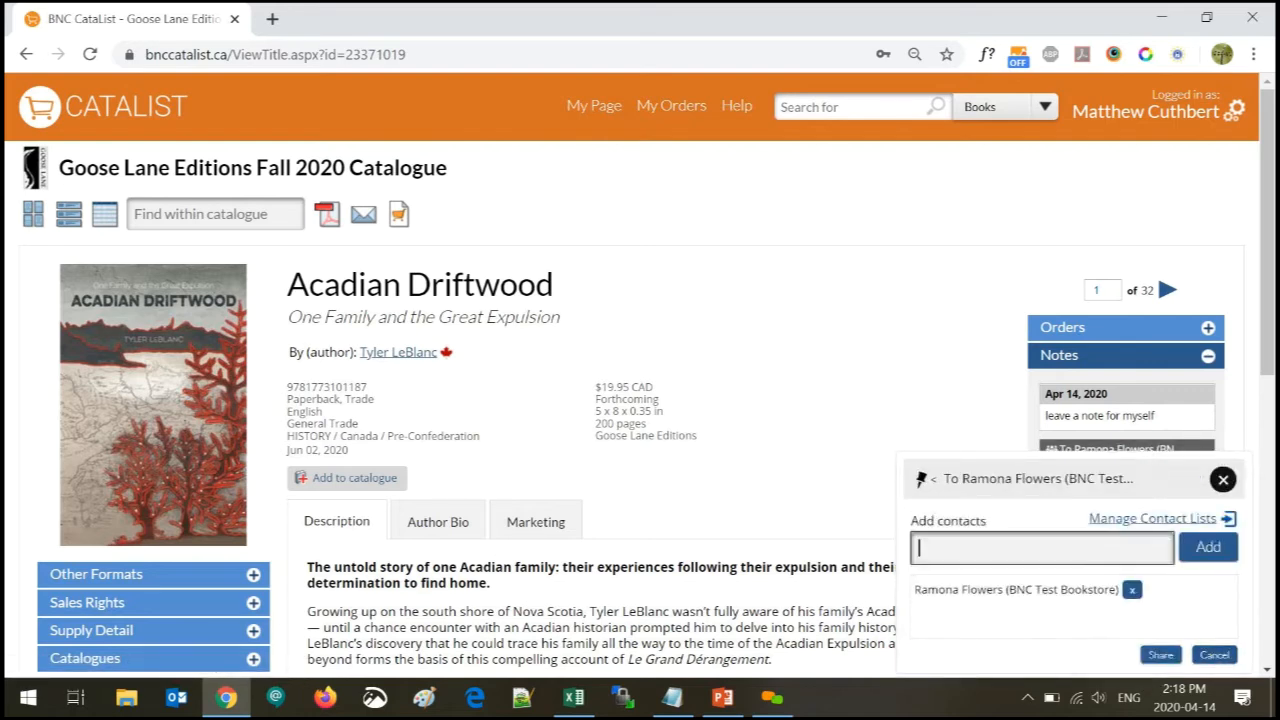
pyautogui.write('lucy')
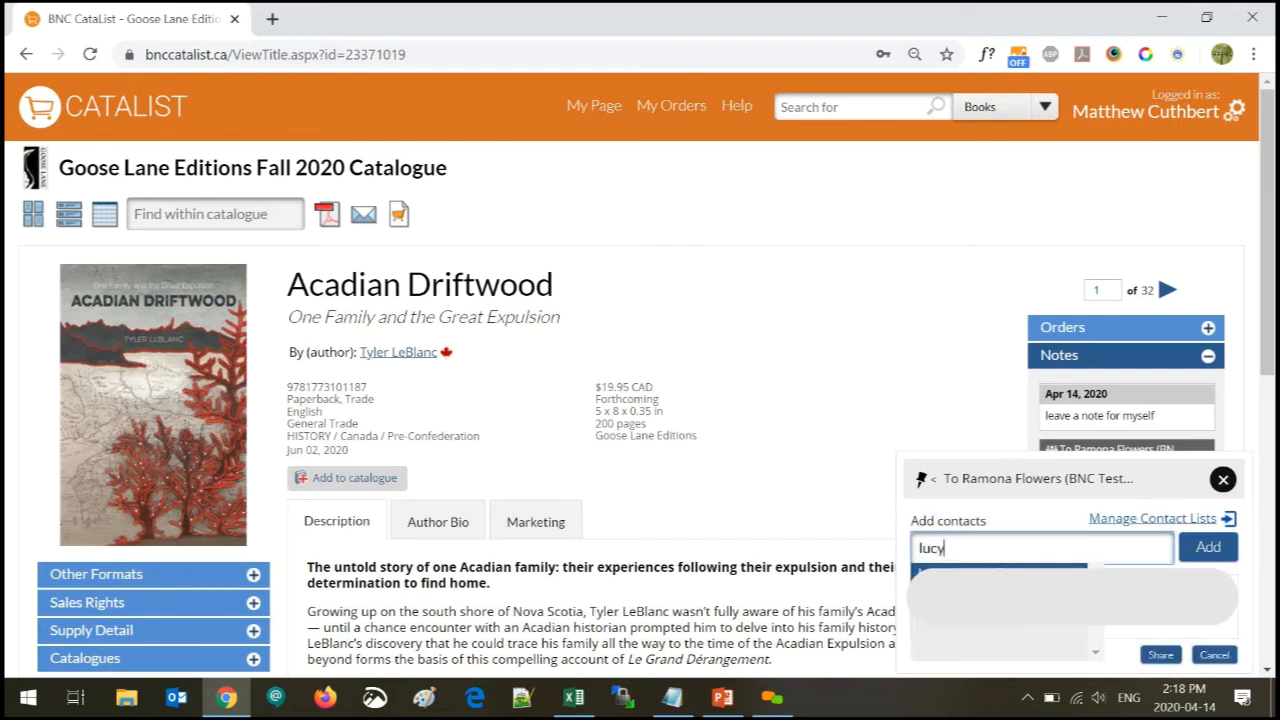
pyautogui.click(985, 588)
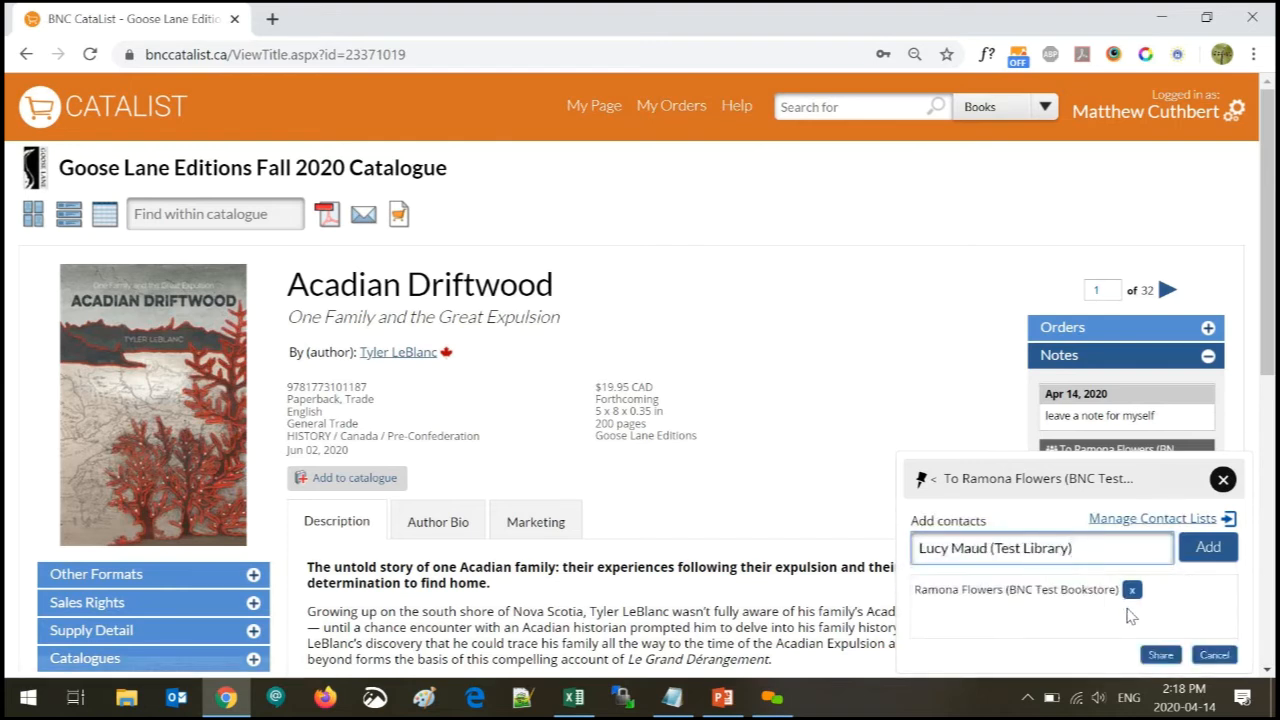
pyautogui.click(1161, 656)
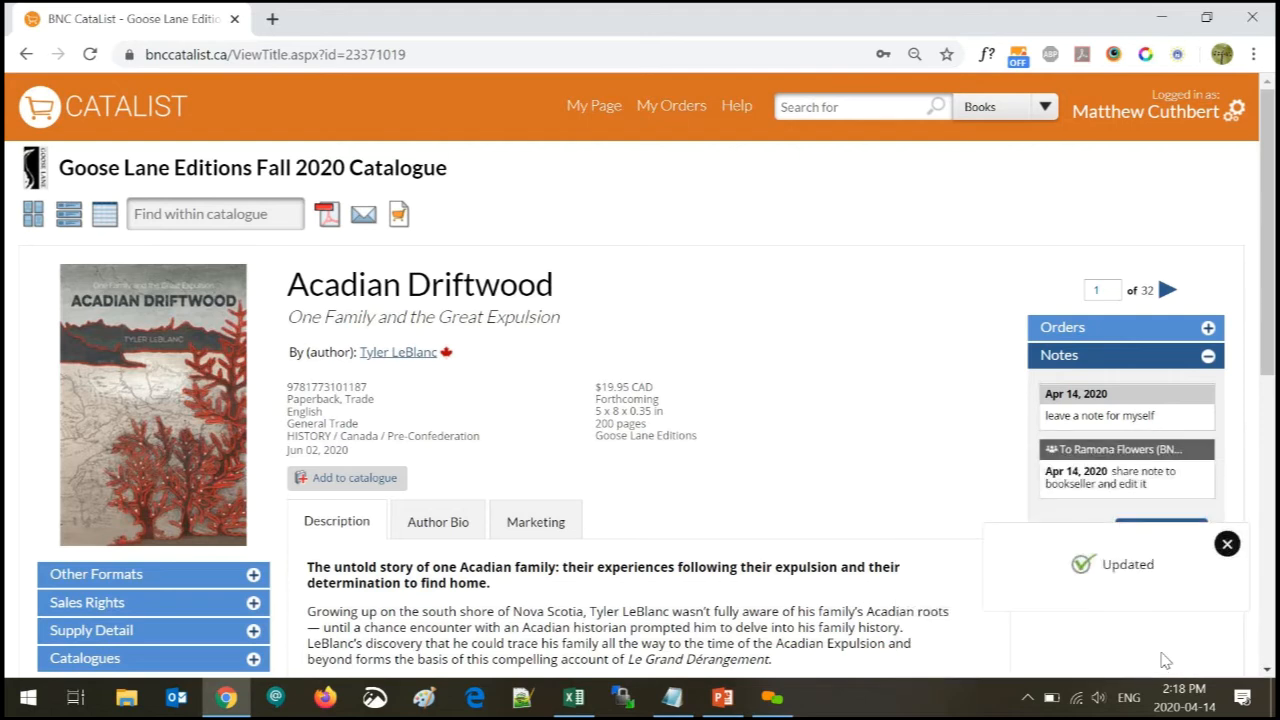
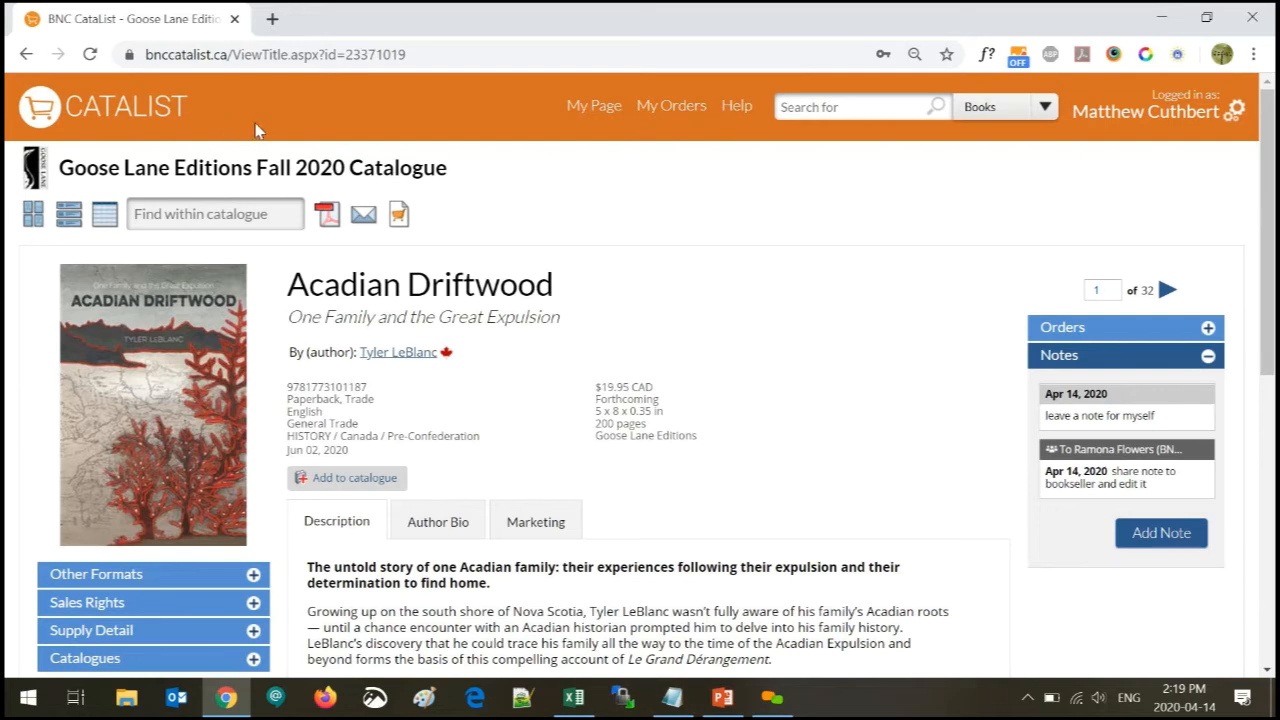
# Open the custom catalogue "Best llama books for stores" and show its titles in the scroll view
pyautogui.click(596, 108)
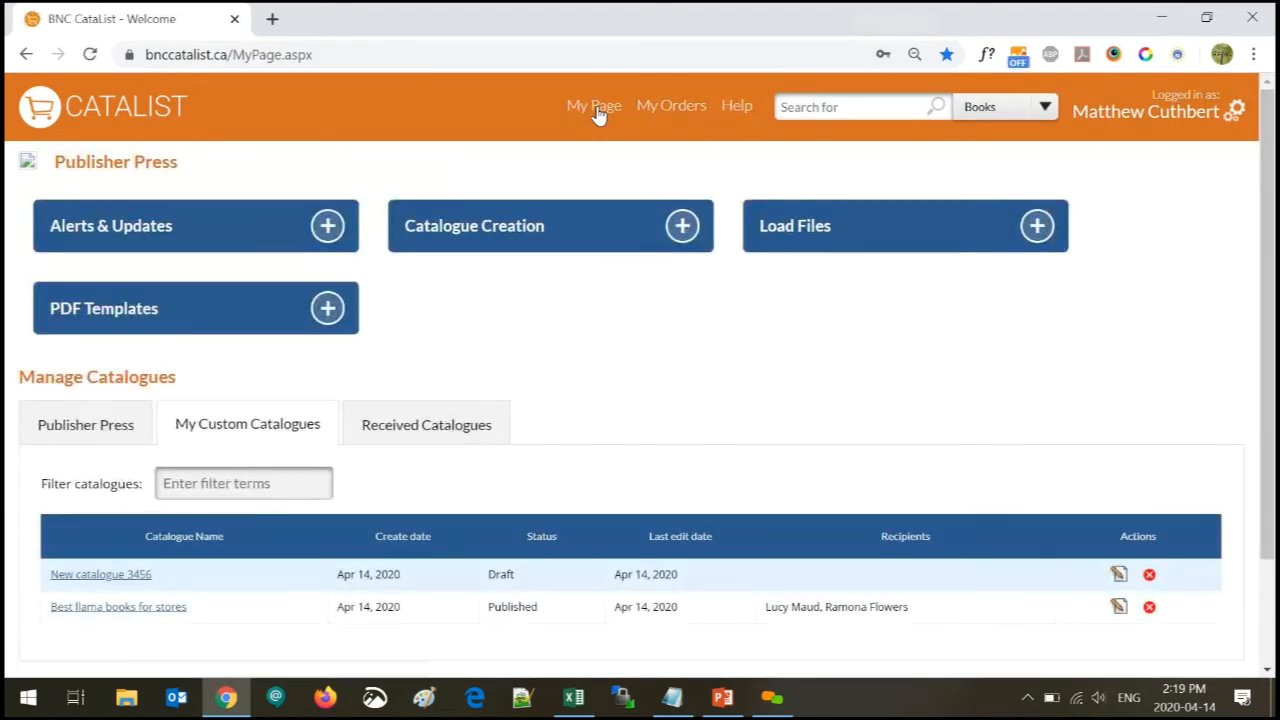
pyautogui.click(140, 610)
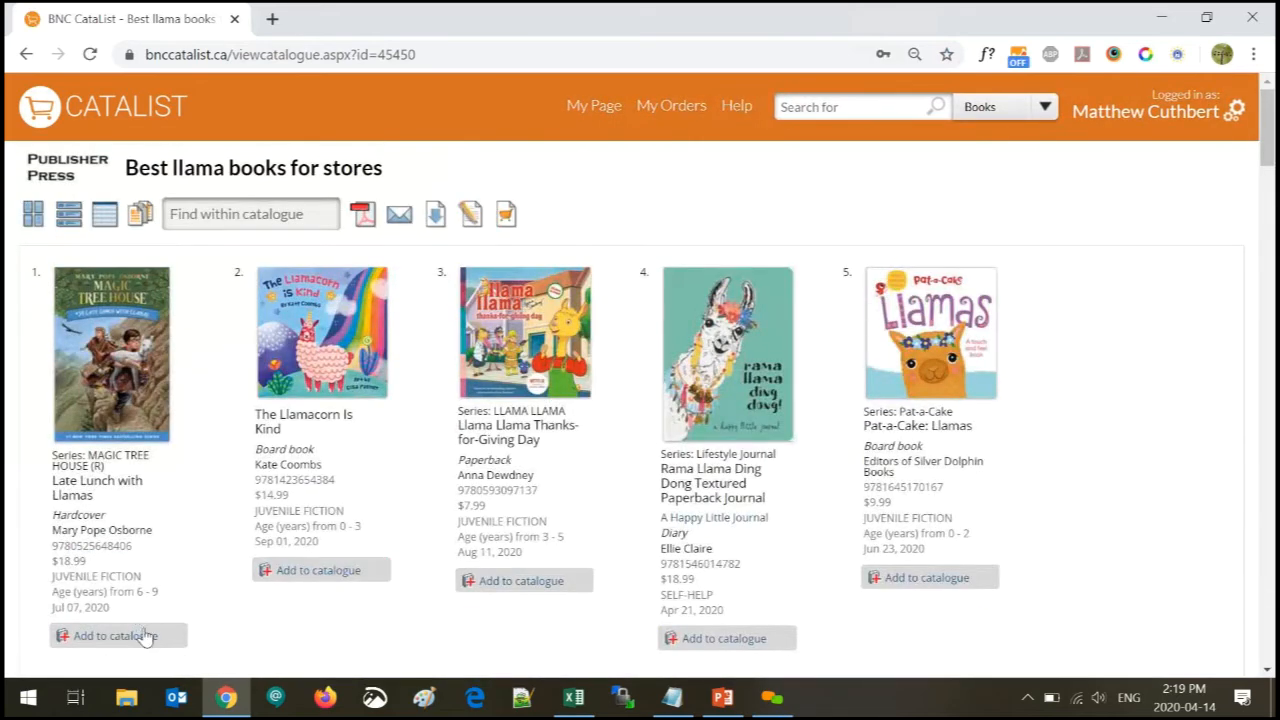
pyautogui.click(68, 218)
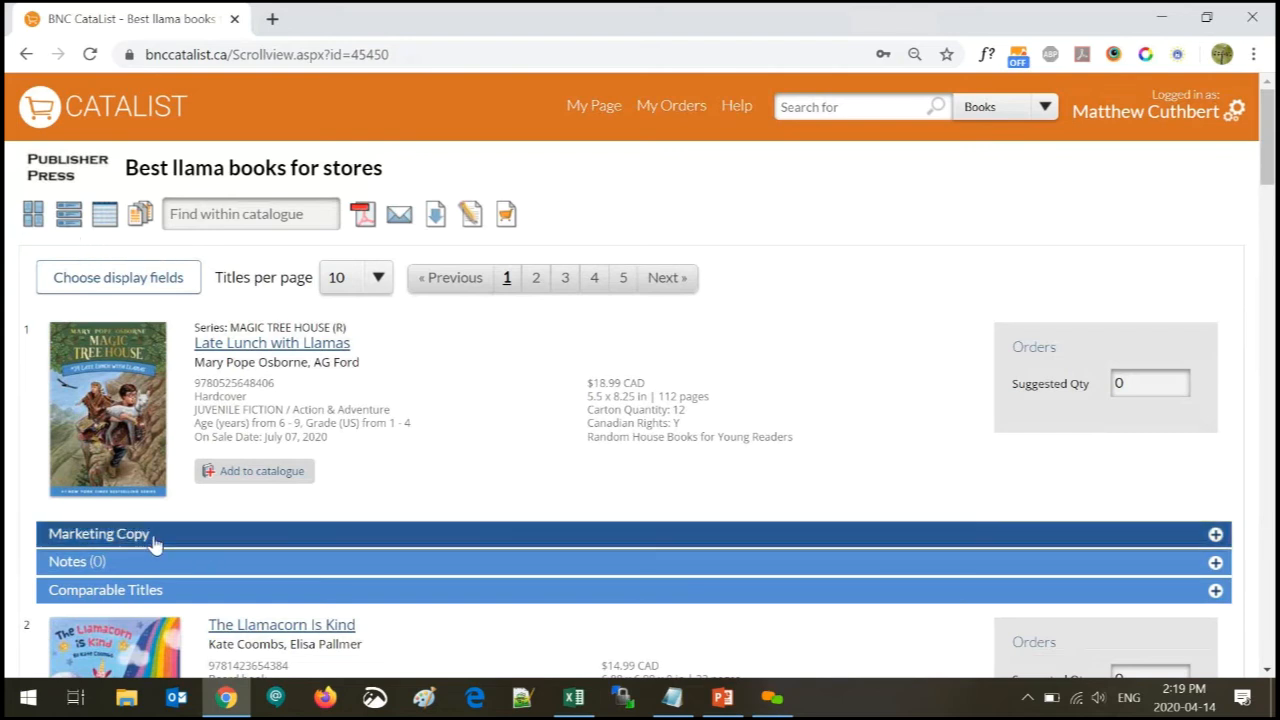
# Expand the notes of Late Lunch with Llamas and The Llamacorn Is Kind, and examine their suggested order quantity fields
pyautogui.click(97, 563)
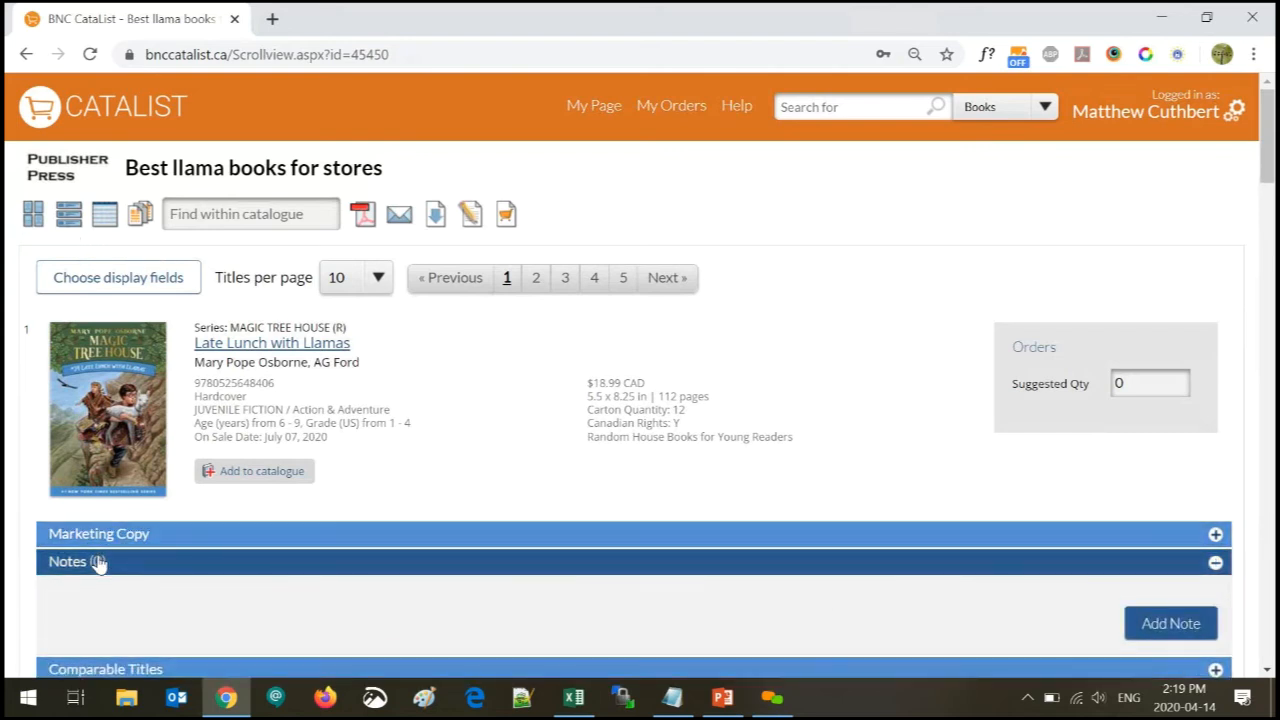
pyautogui.scroll(-3, 123, 555)
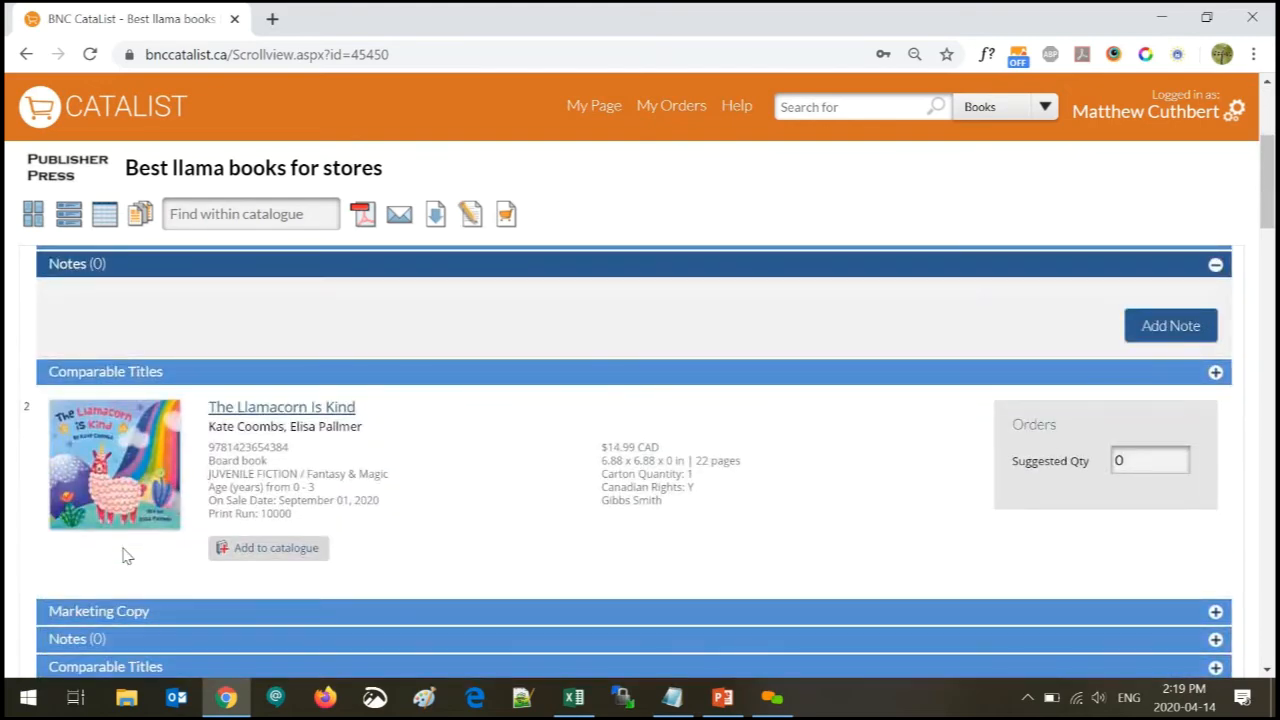
pyautogui.scroll(-1, 123, 555)
pyautogui.click(93, 543)
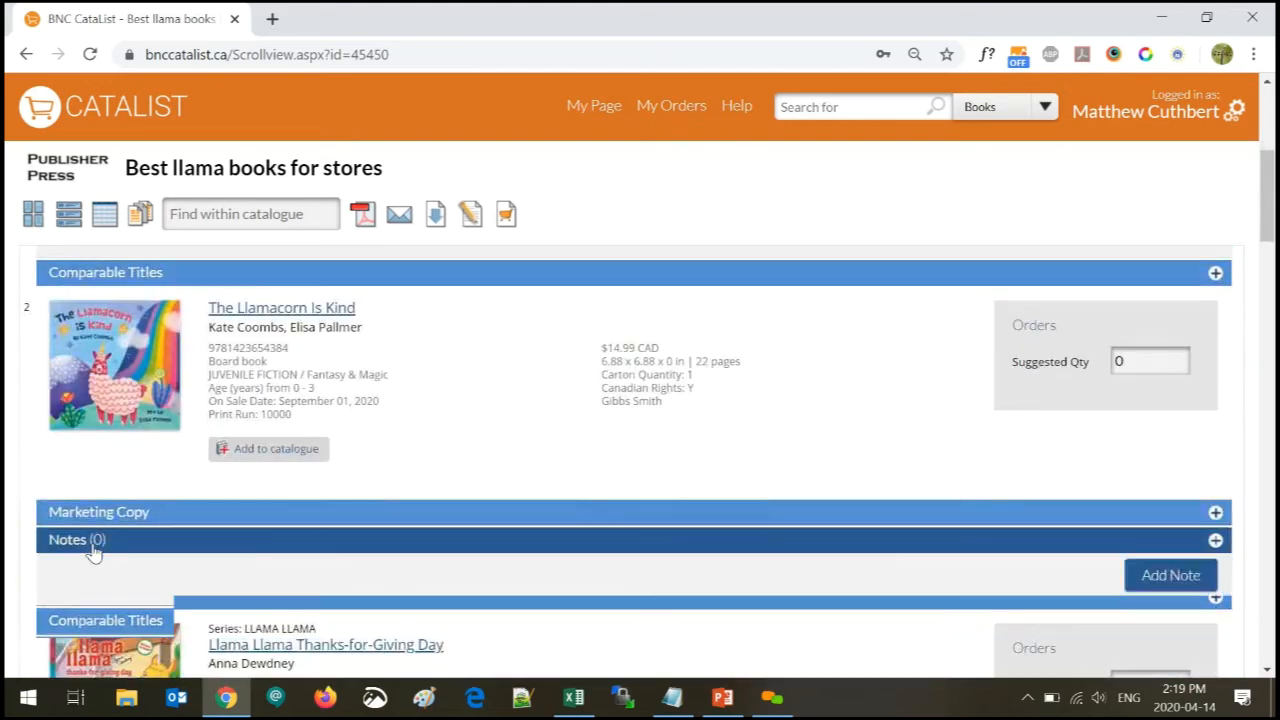
pyautogui.scroll(1, 93, 551)
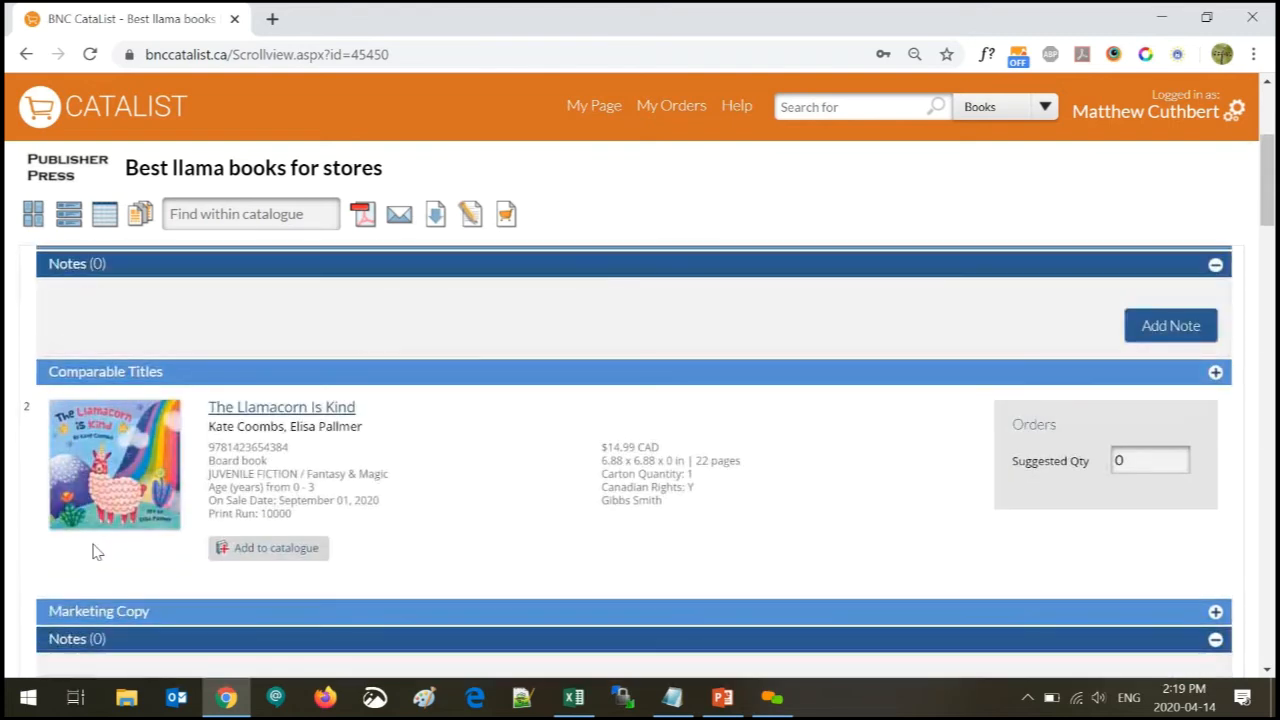
pyautogui.scroll(1, 93, 551)
pyautogui.click(1140, 560)
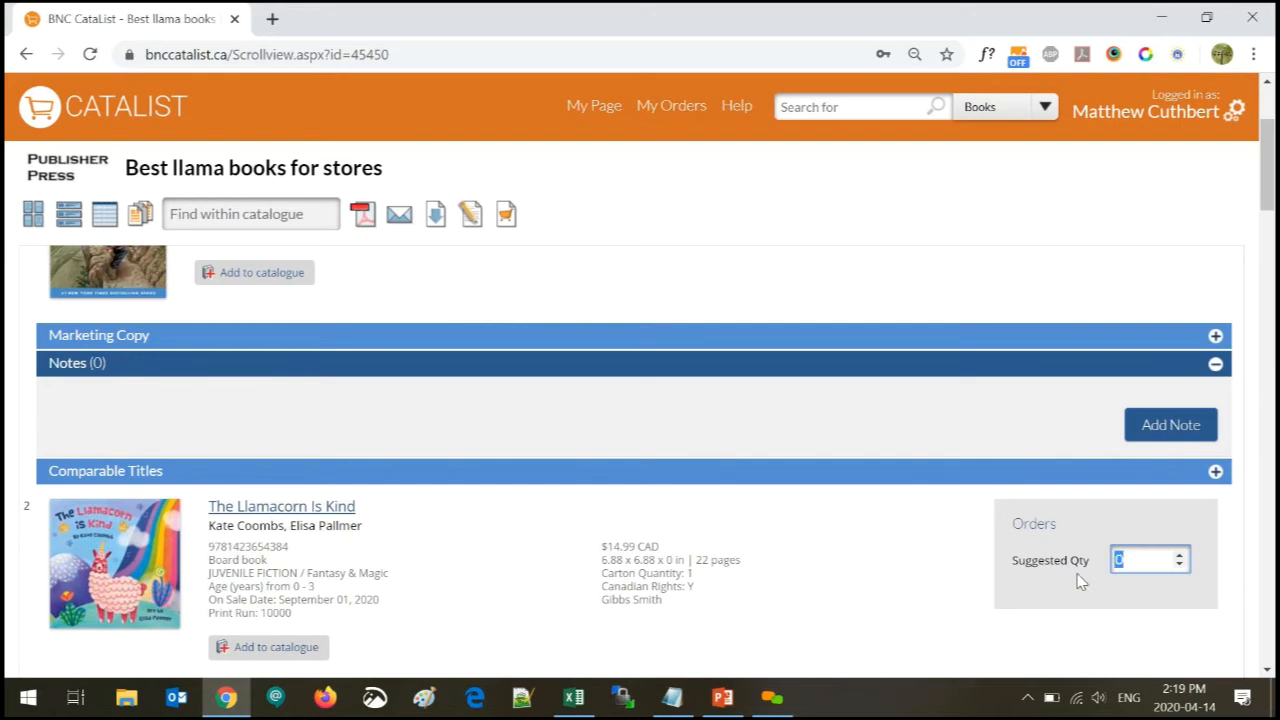
pyautogui.scroll(2, 1017, 571)
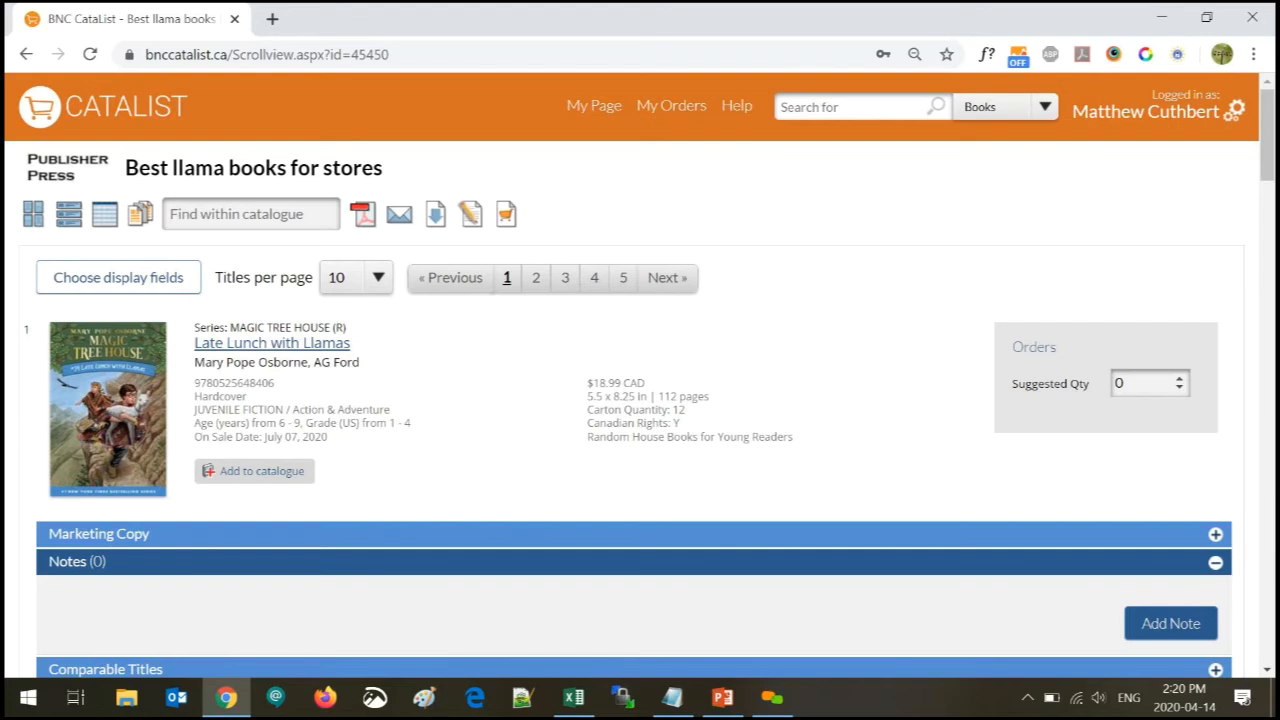
pyautogui.doubleClick(1120, 383)
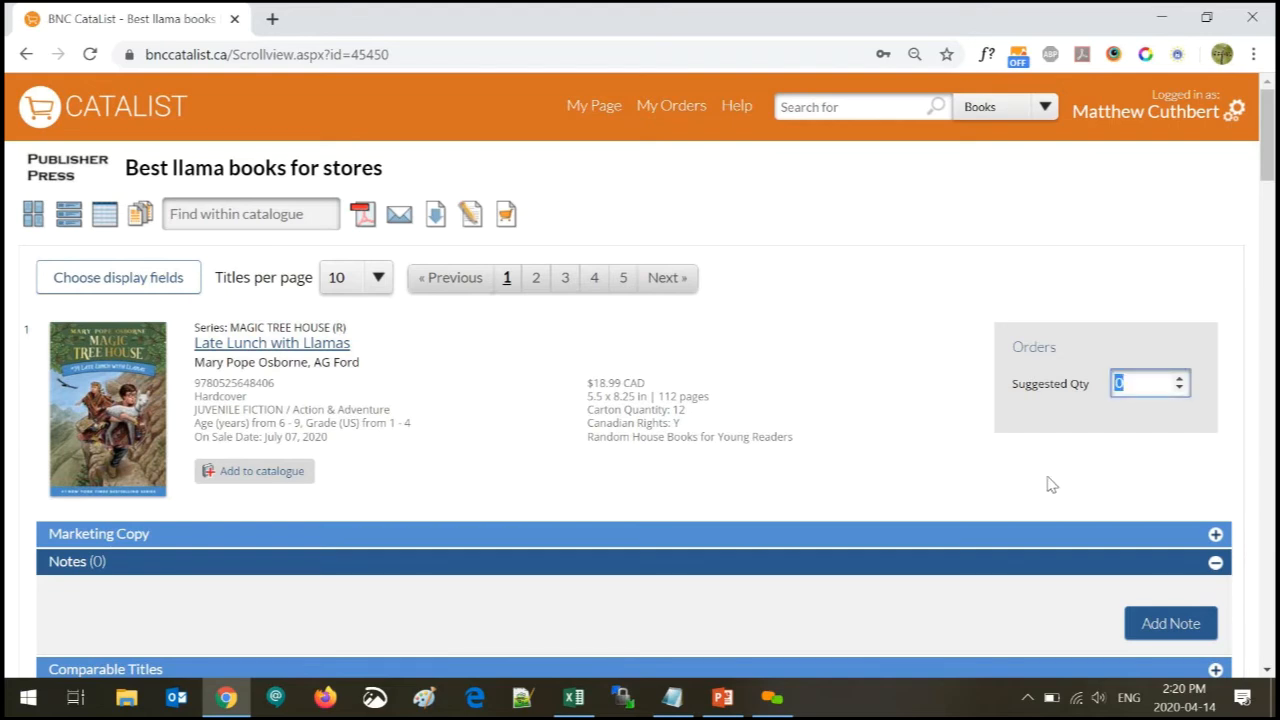
# Write a new note on Late Lunch with Llamas reading "New note for buyer"
pyautogui.click(1198, 625)
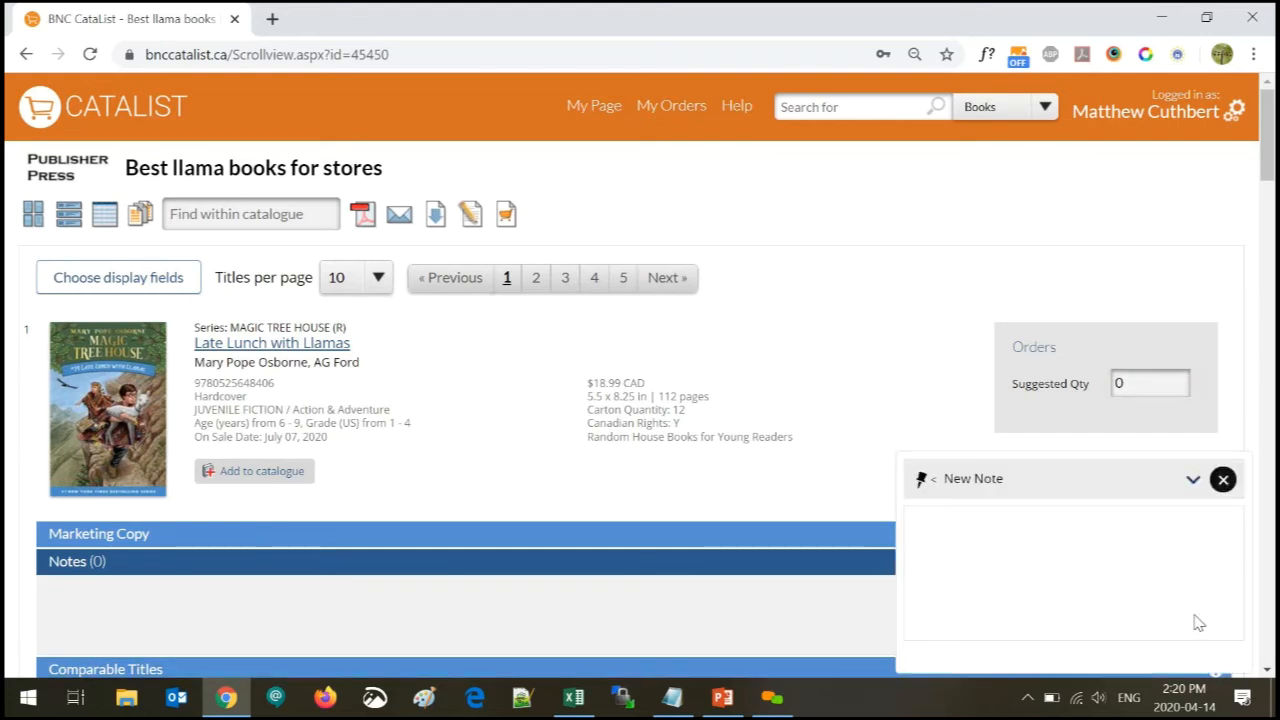
pyautogui.click(1123, 541)
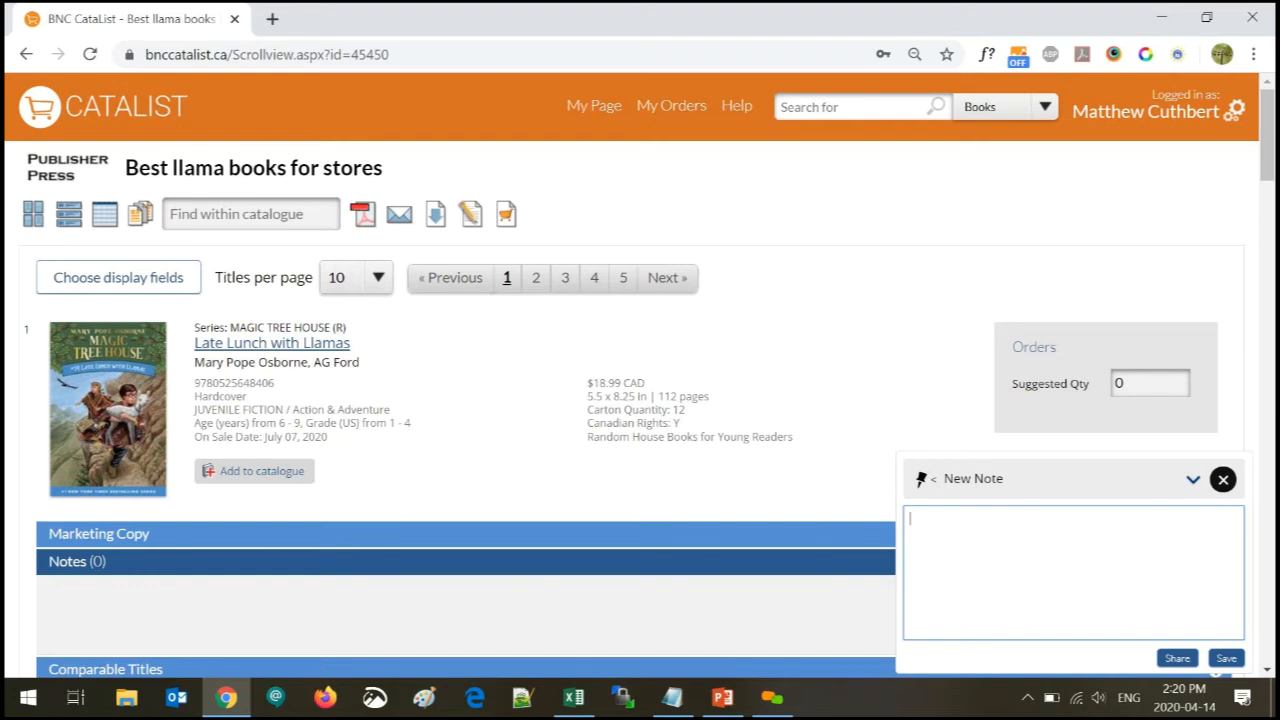
pyautogui.write('New note for buyer')
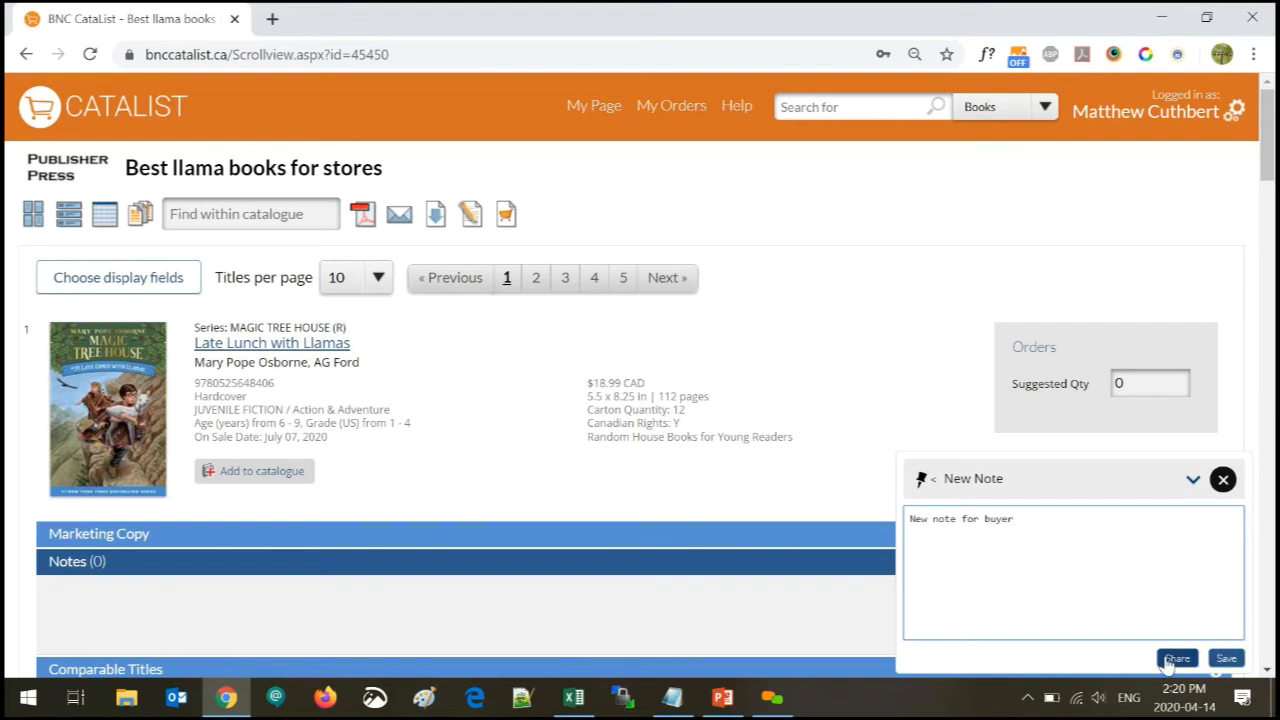
# Add the Test Library contact as recipient of the new note and share it
pyautogui.click(1177, 658)
pyautogui.click(1030, 548)
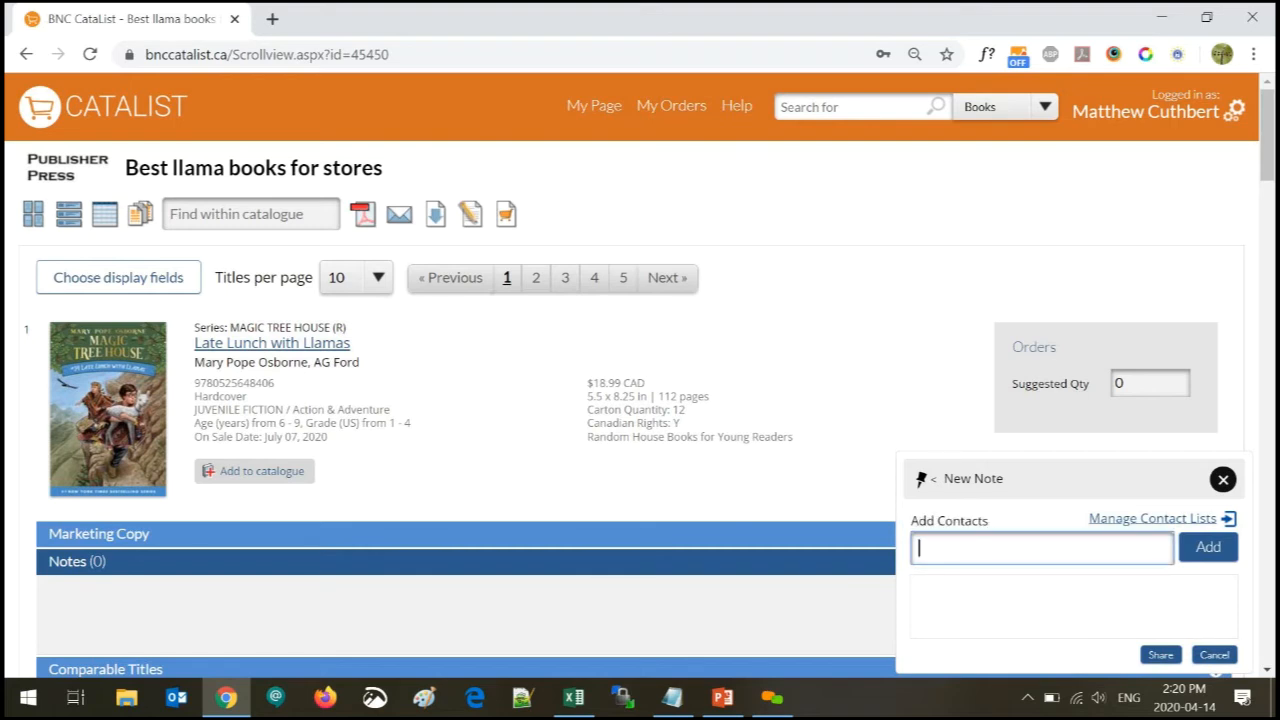
pyautogui.write('lucy')
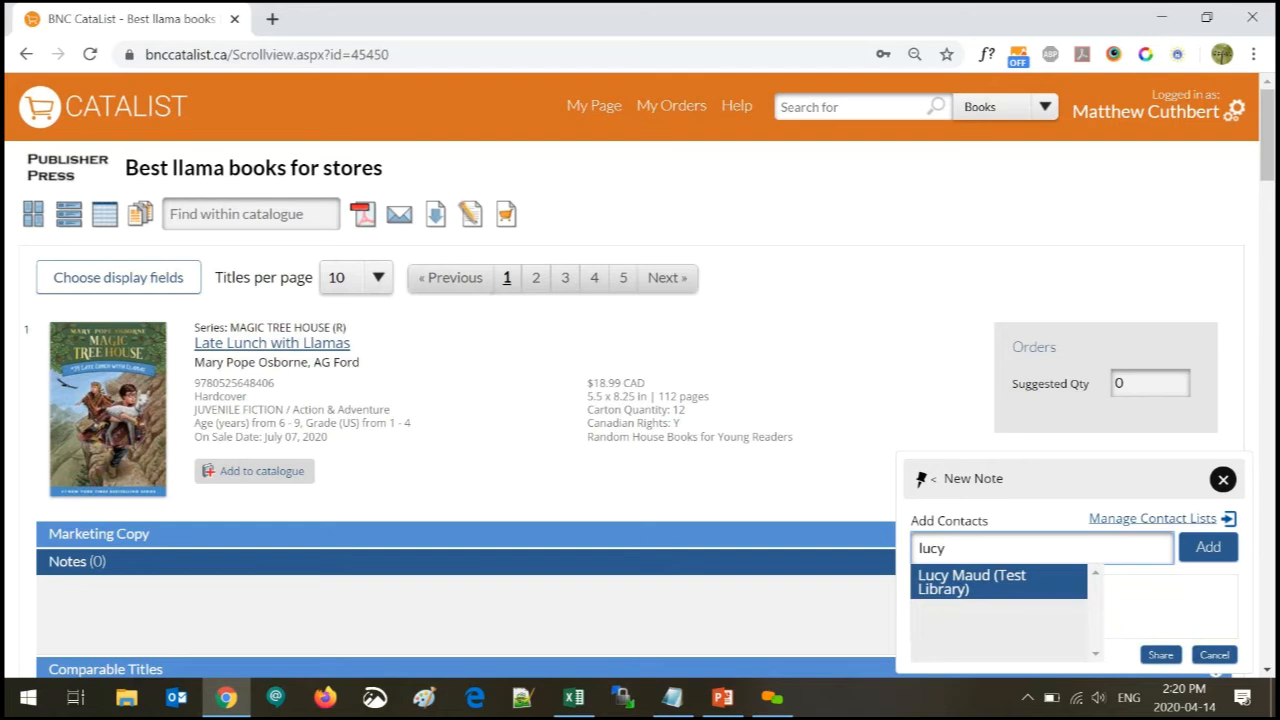
pyautogui.click(992, 590)
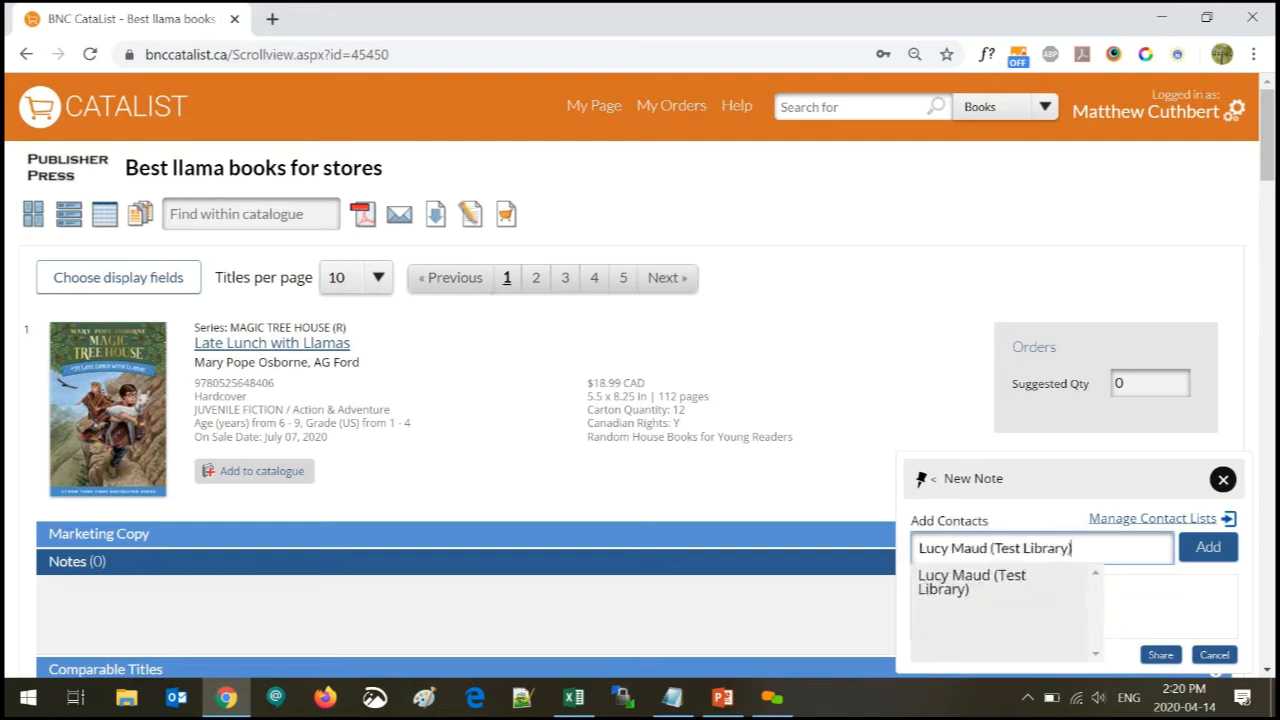
pyautogui.click(1205, 552)
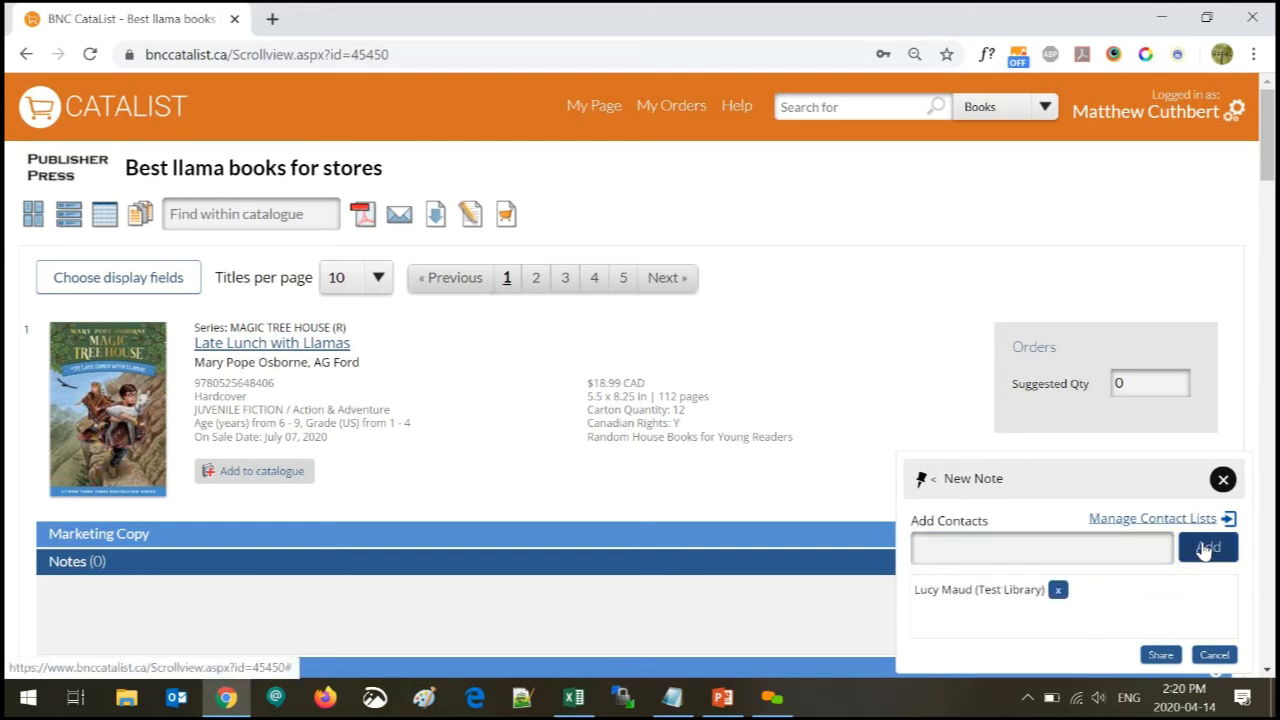
pyautogui.click(1222, 481)
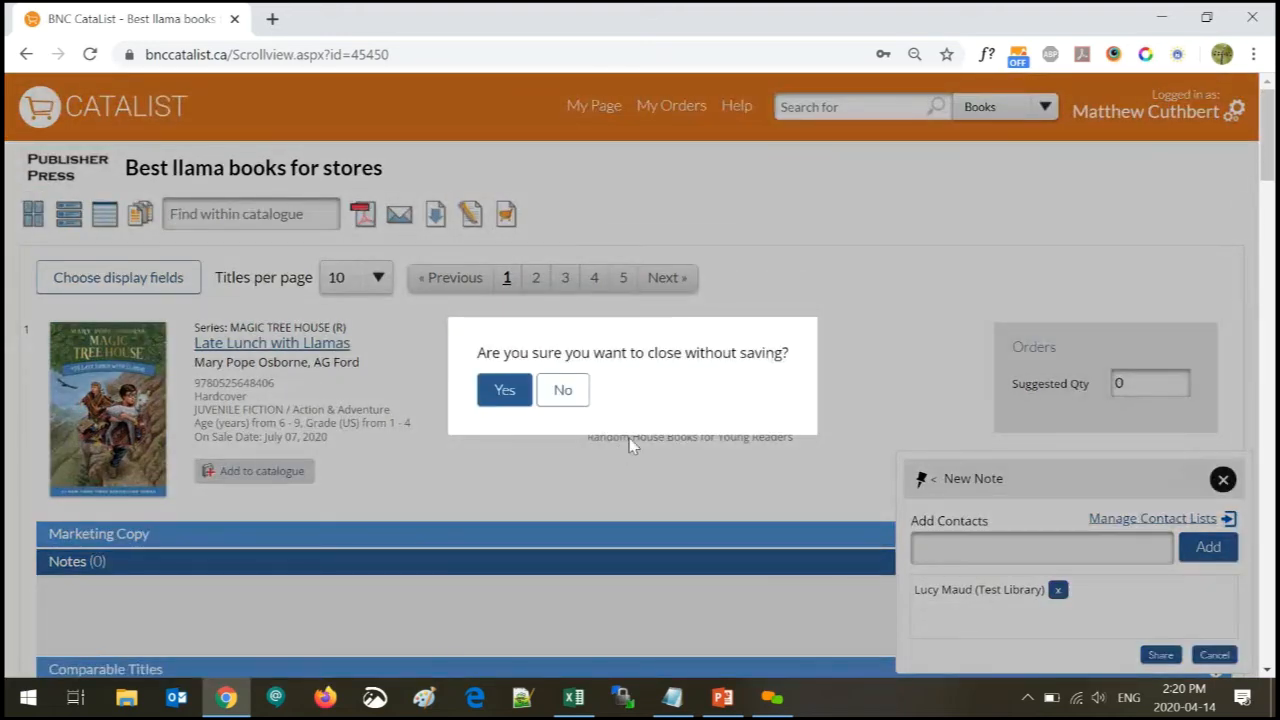
pyautogui.click(566, 395)
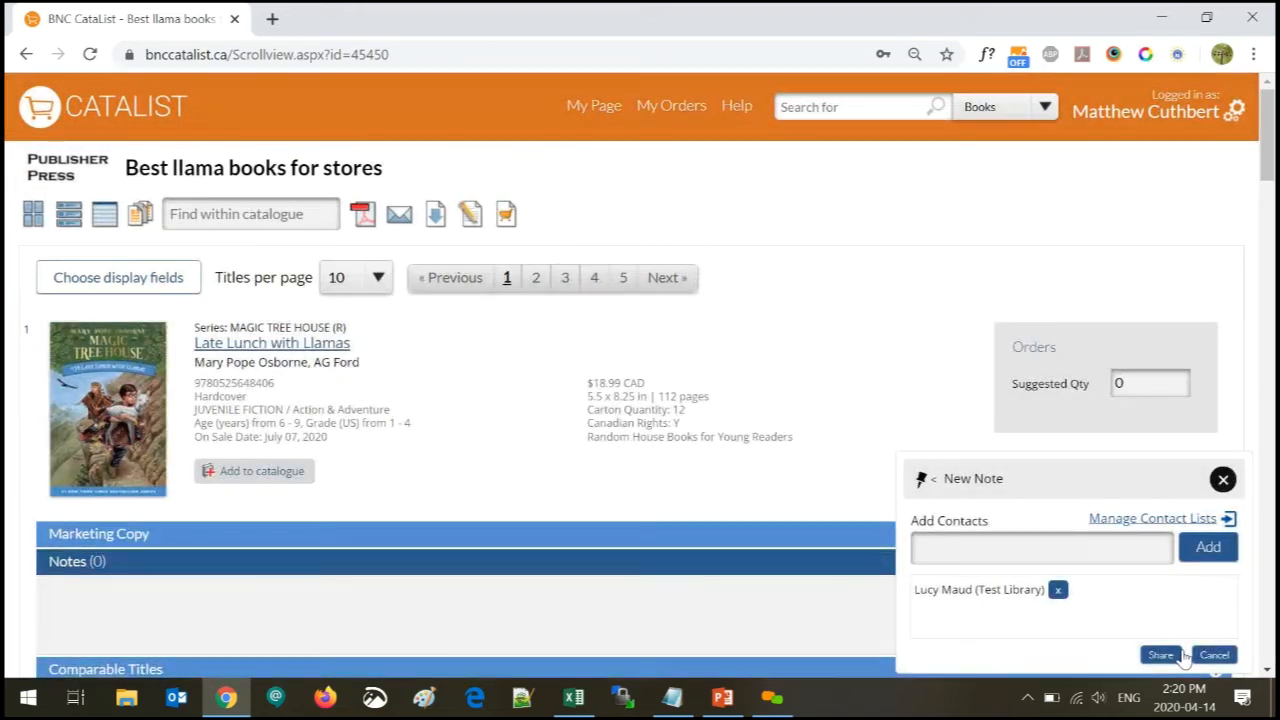
pyautogui.click(1158, 655)
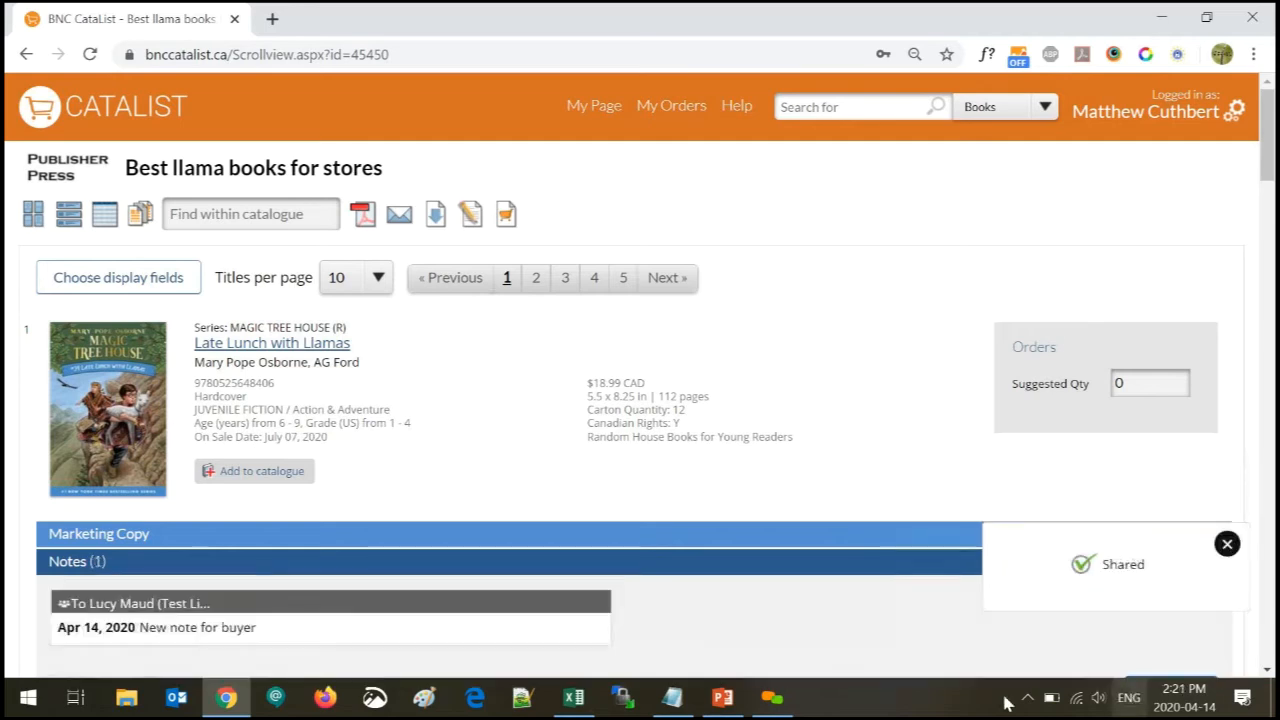
# Edit the llama catalogue's recipients and enable suggesting recipients on new shared notes
pyautogui.click(470, 214)
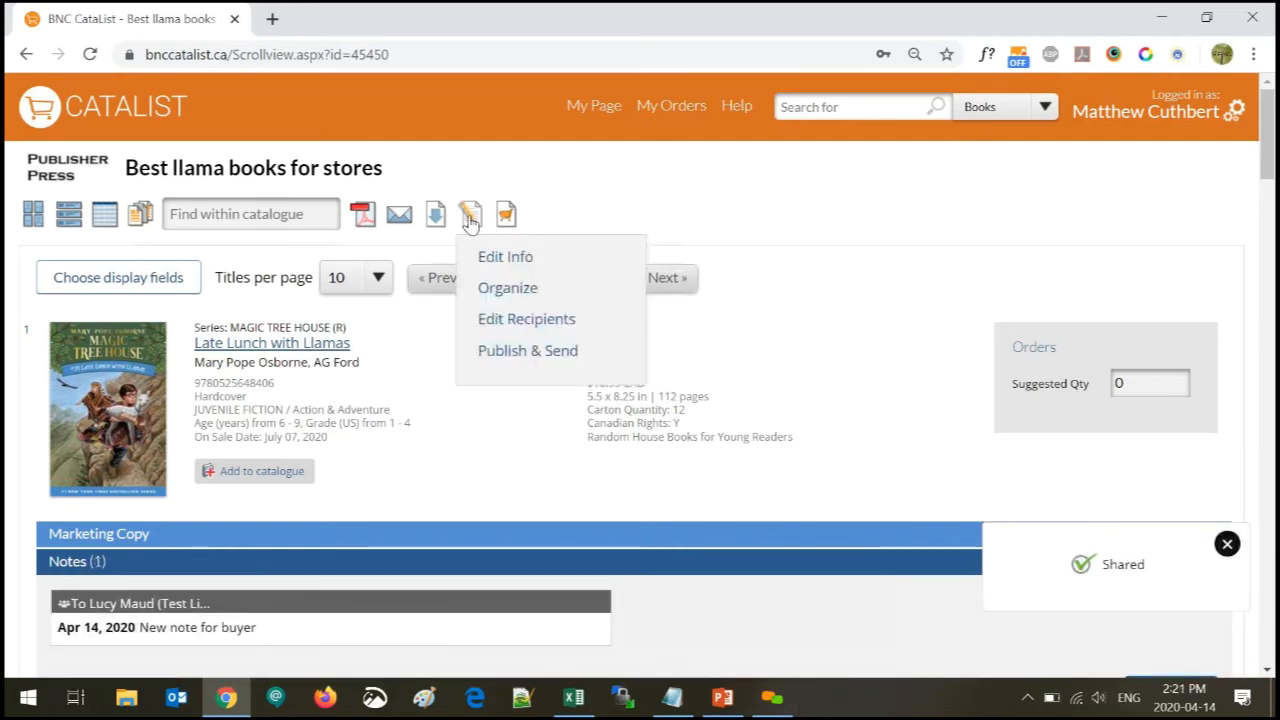
pyautogui.click(493, 330)
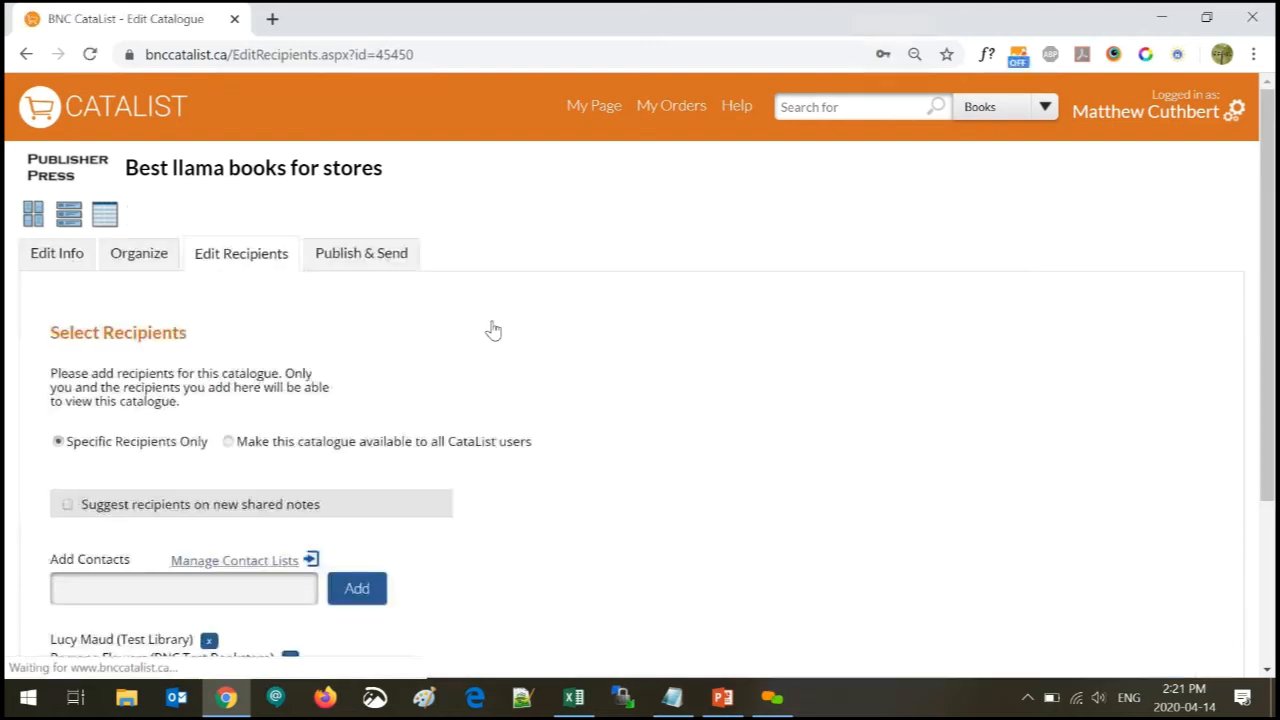
pyautogui.click(67, 506)
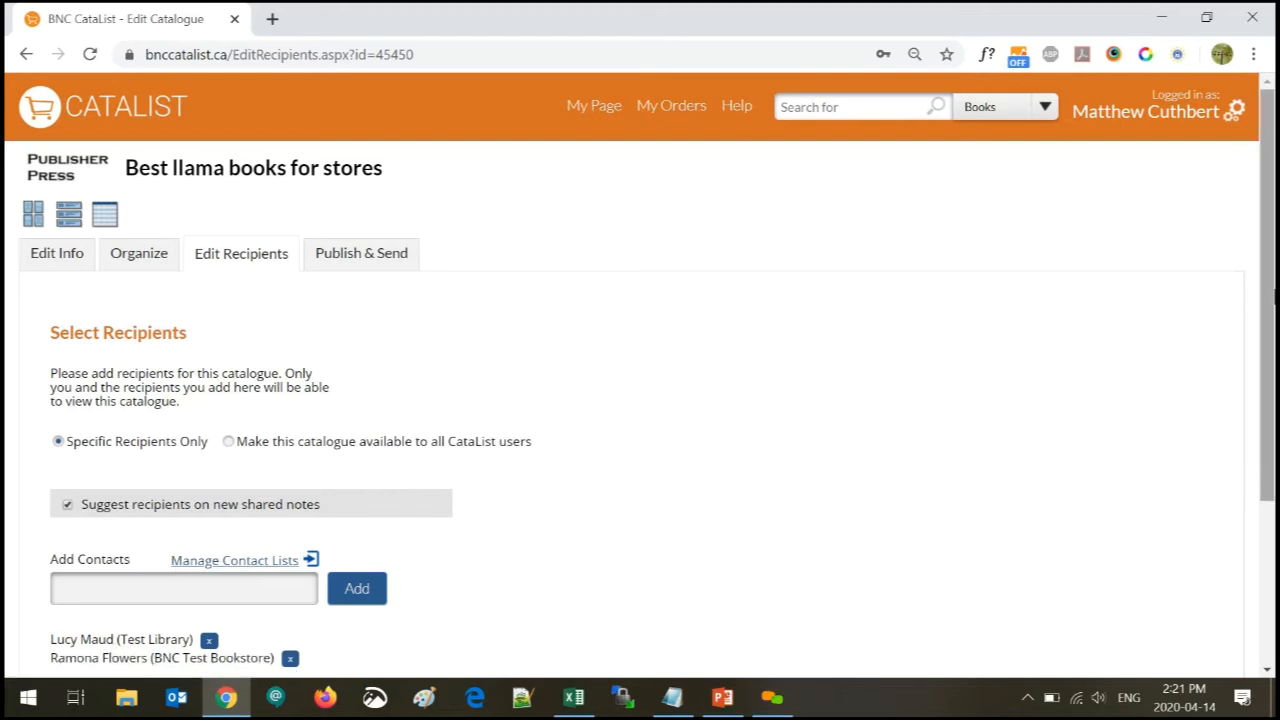
# Save the llama catalogue's recipient settings
pyautogui.scroll(-1, 1270, 298)
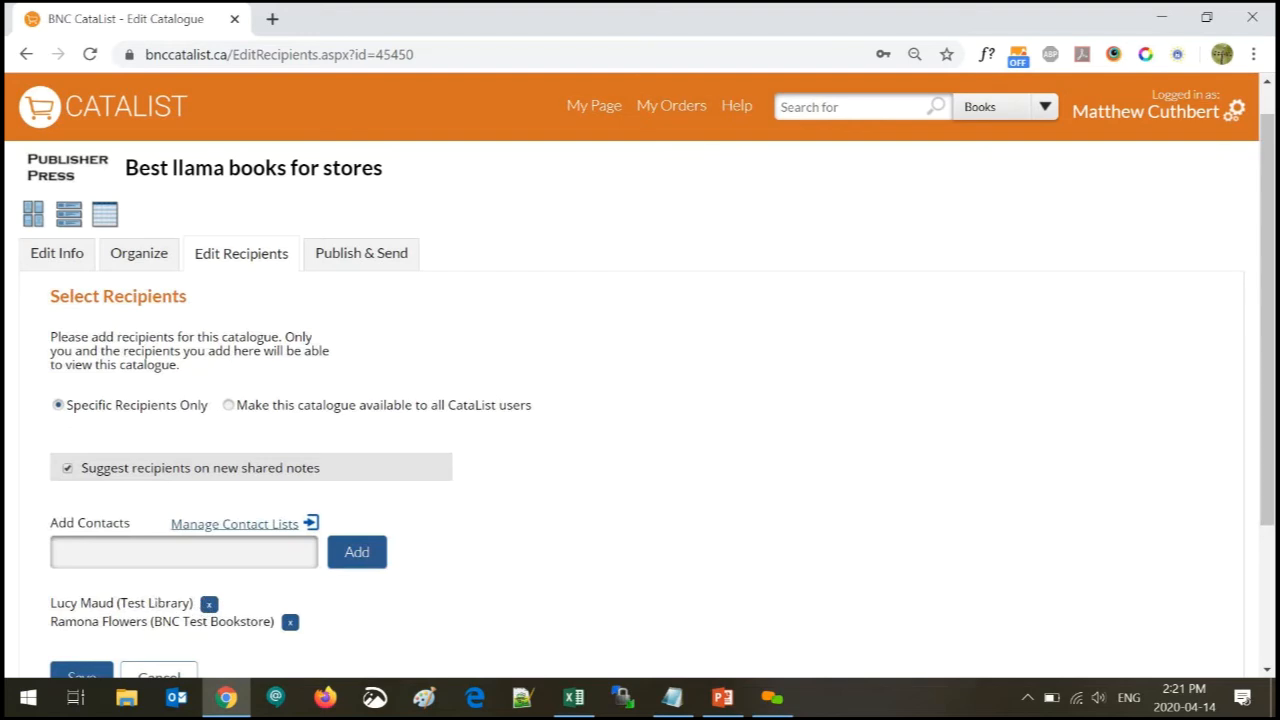
pyautogui.click(68, 676)
pyautogui.click(552, 386)
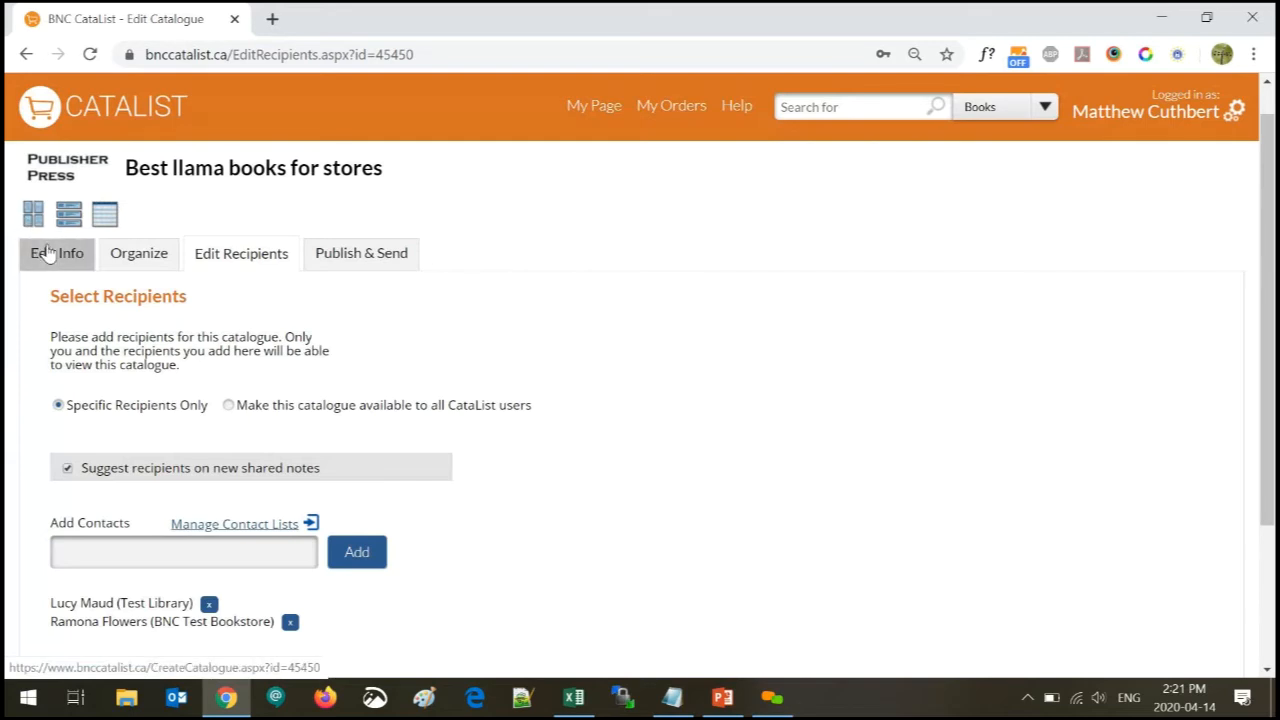
# Write a note on The Llamacorn Is Kind reading "another note" and share it with the suggested catalogue recipients
pyautogui.click(64, 218)
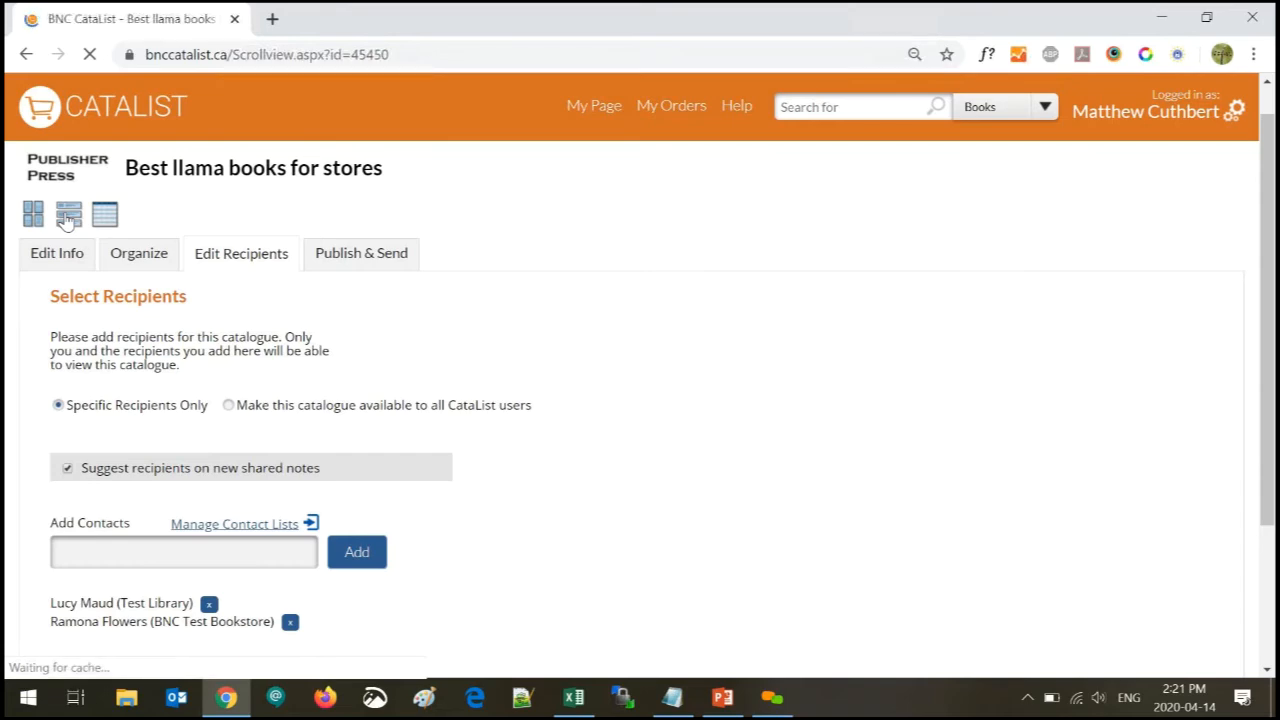
pyautogui.scroll(-3, 970, 421)
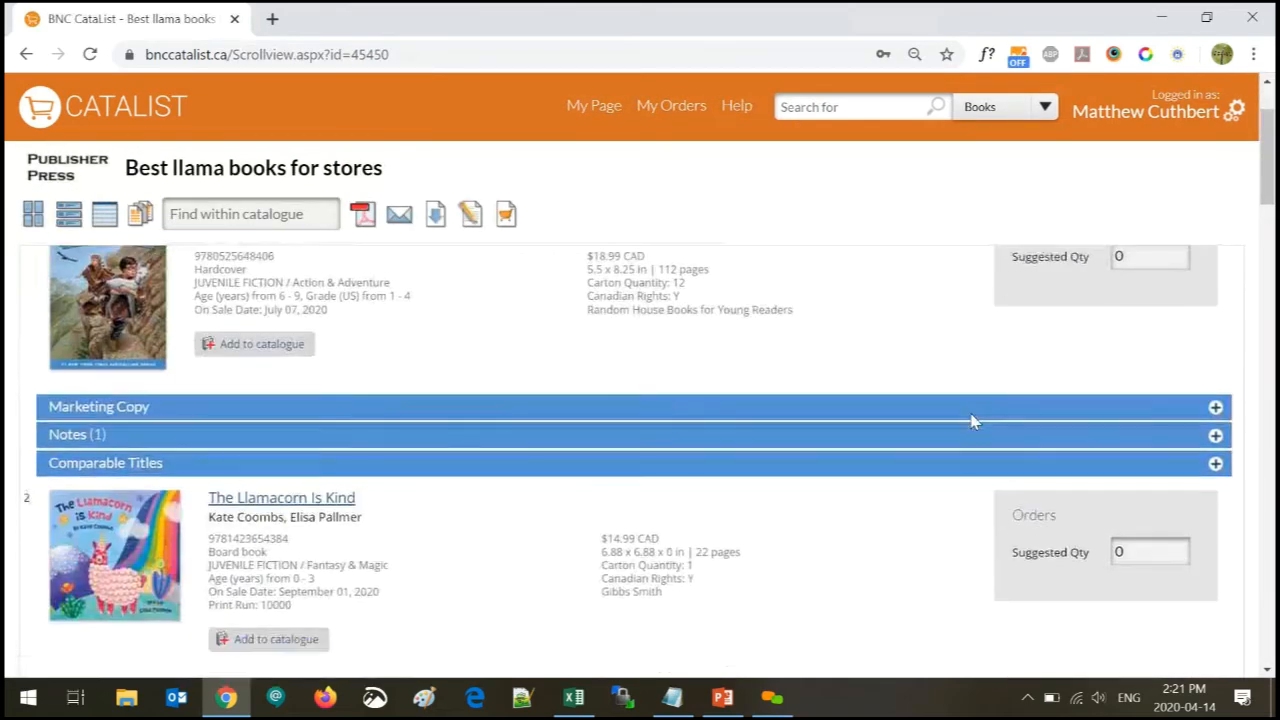
pyautogui.click(62, 572)
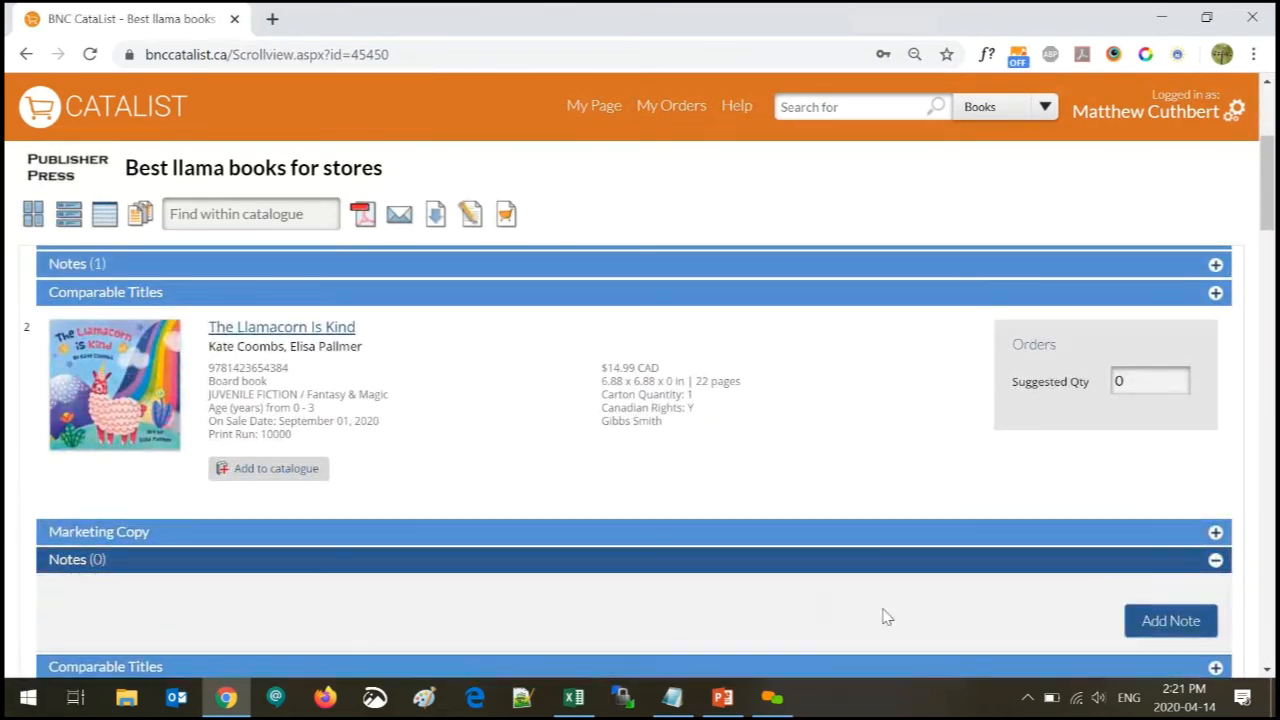
pyautogui.click(1140, 615)
pyautogui.click(942, 555)
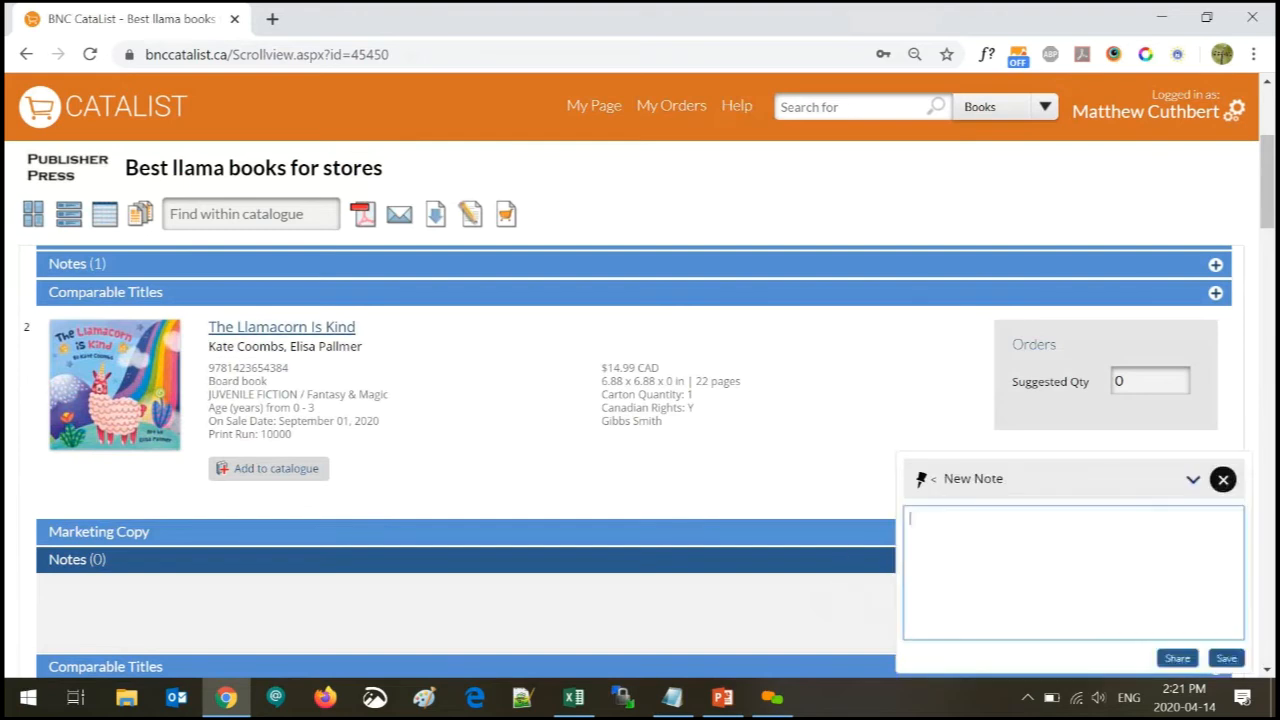
pyautogui.write('another note')
pyautogui.click(1177, 658)
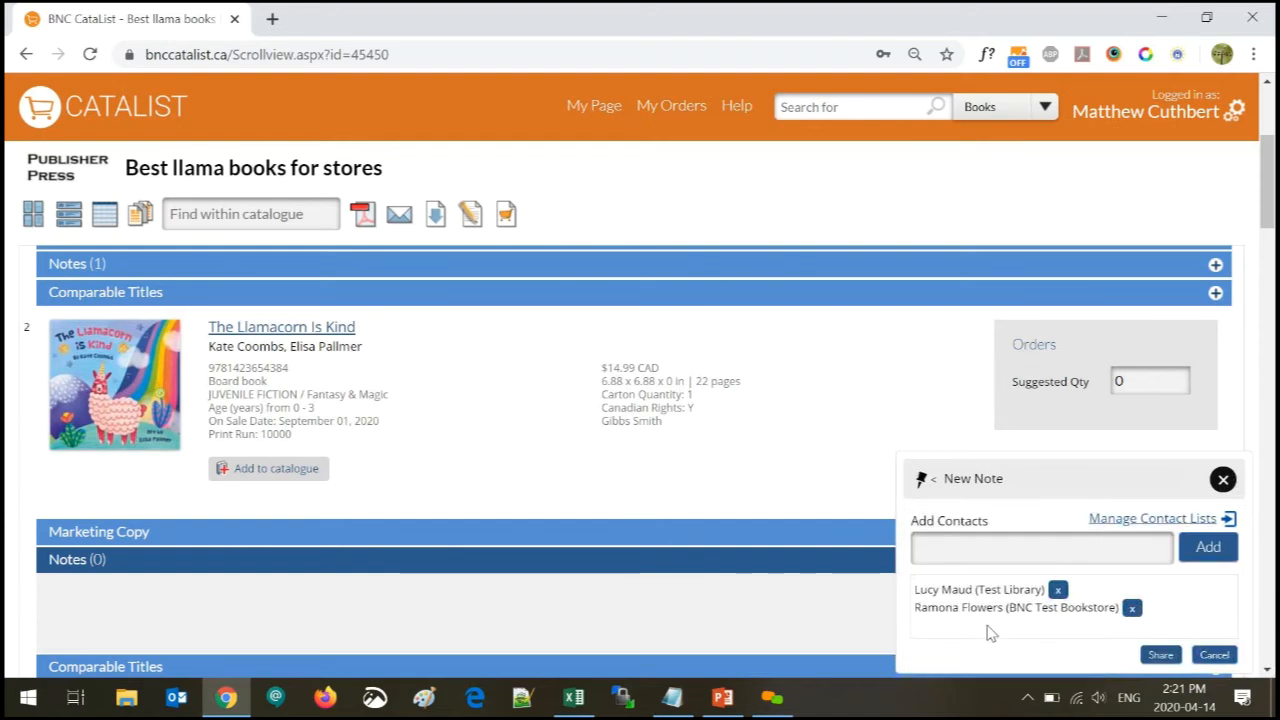
pyautogui.click(1160, 655)
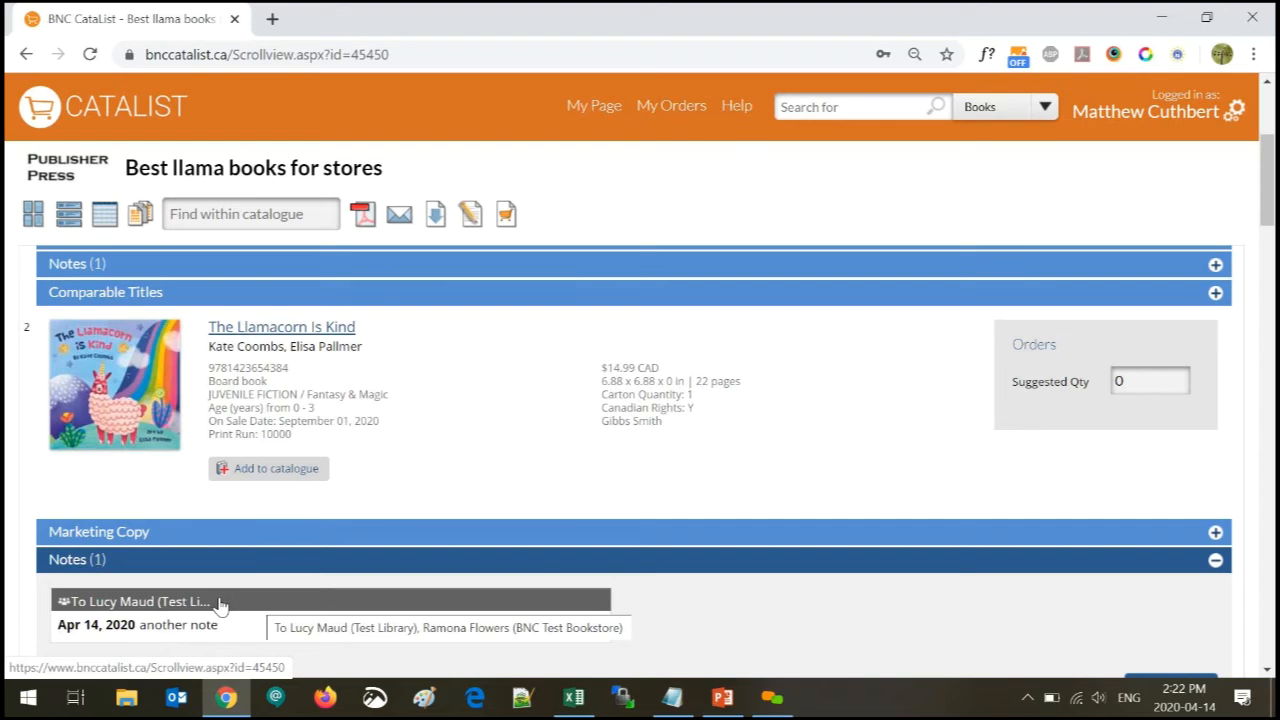
# Open the shared note on Late Lunch with Llamas, examine its recipient list and close it without changes
pyautogui.scroll(-1, 220, 605)
pyautogui.scroll(4, 222, 605)
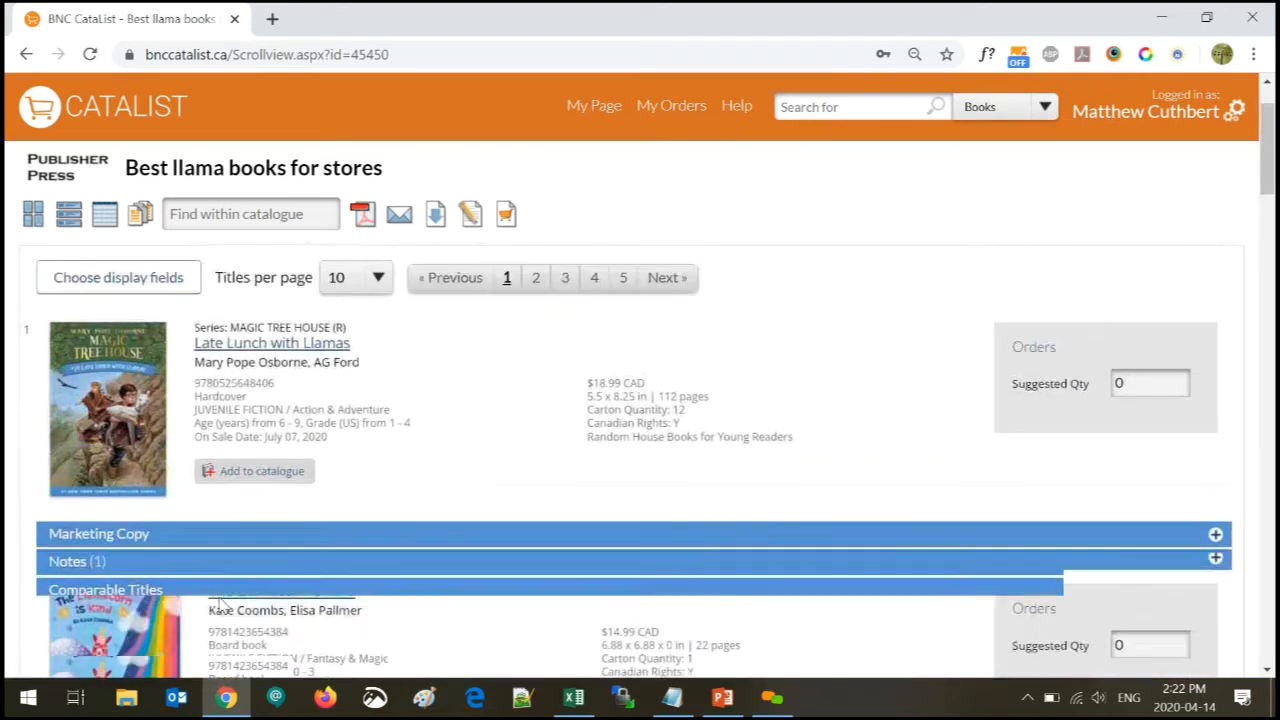
pyautogui.click(168, 564)
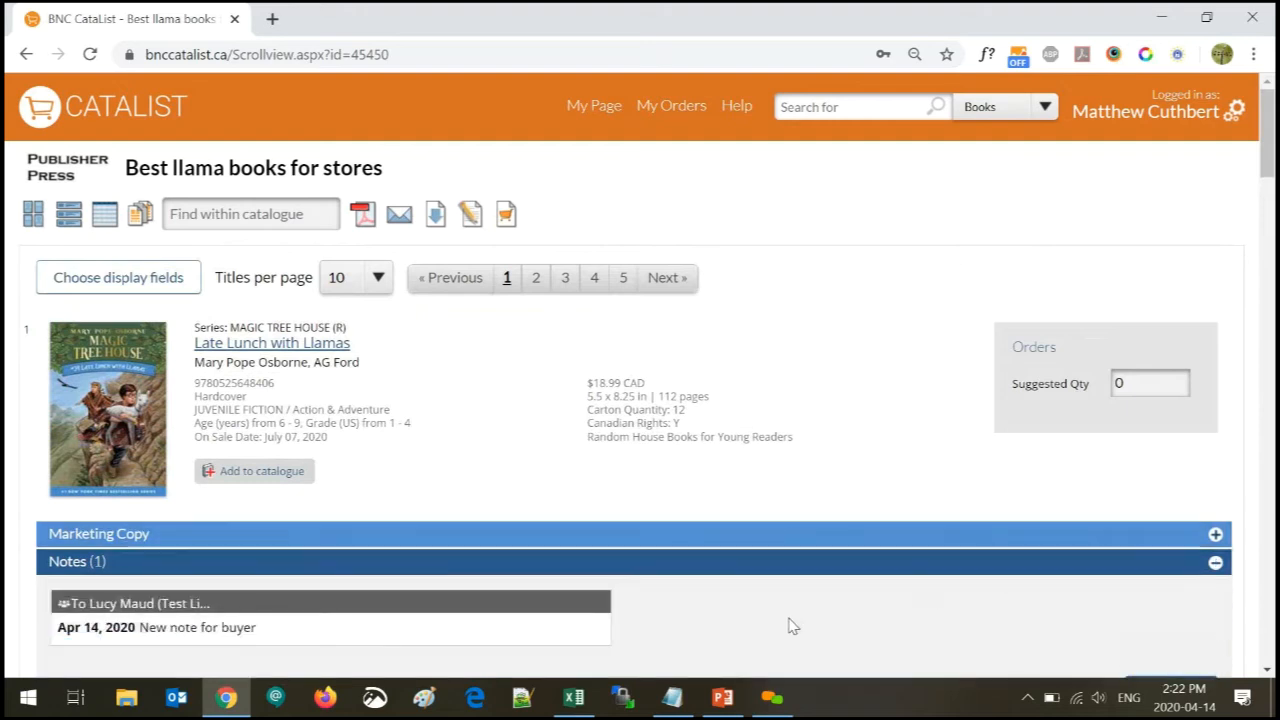
pyautogui.scroll(-1, 789, 620)
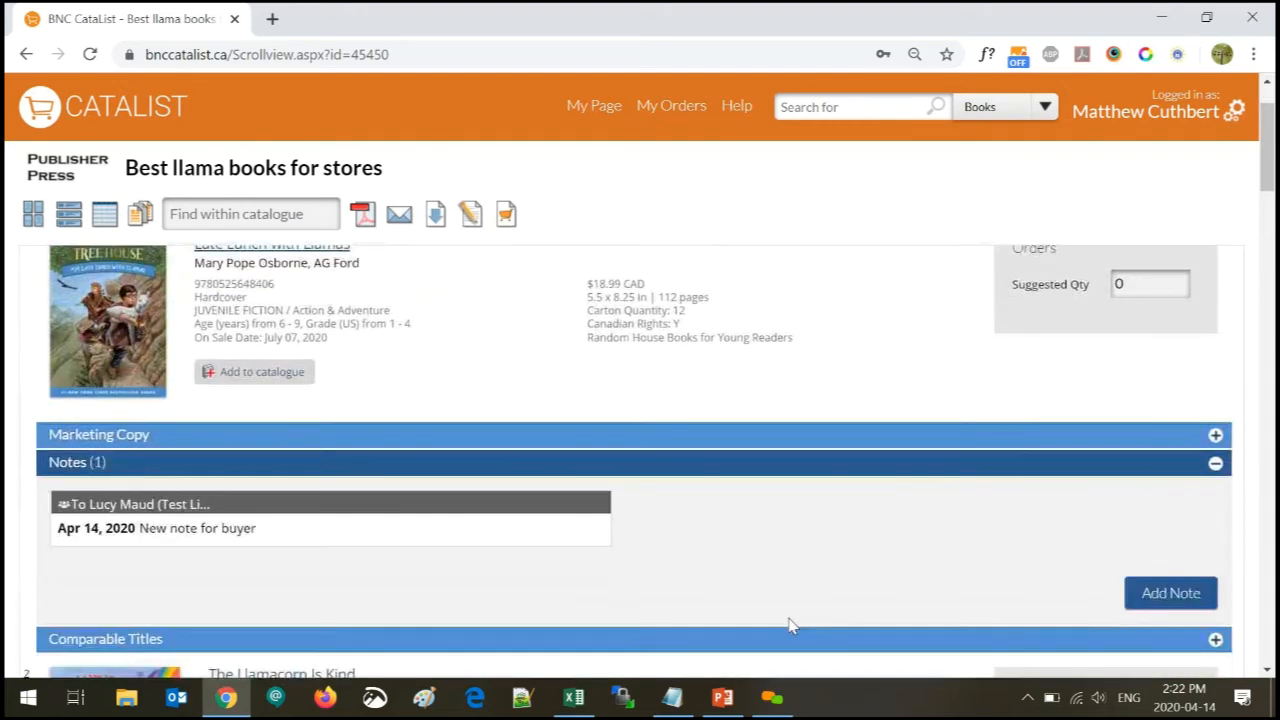
pyautogui.click(271, 526)
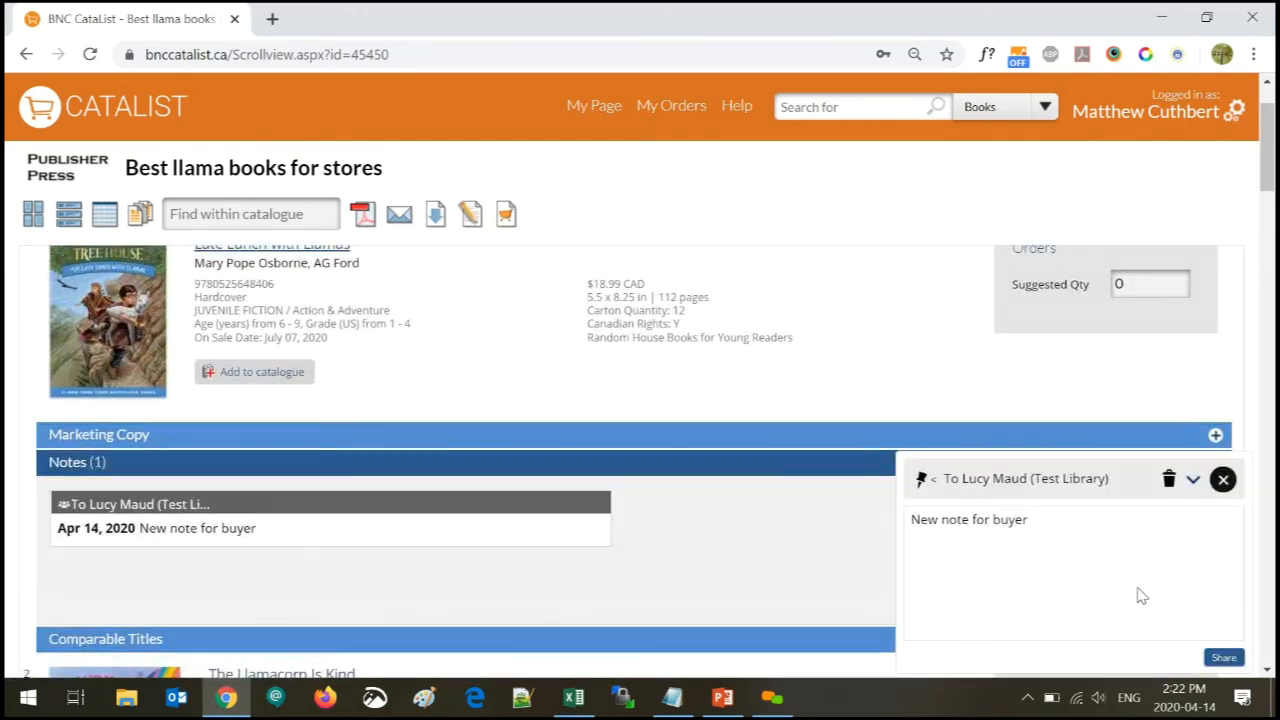
pyautogui.click(1224, 657)
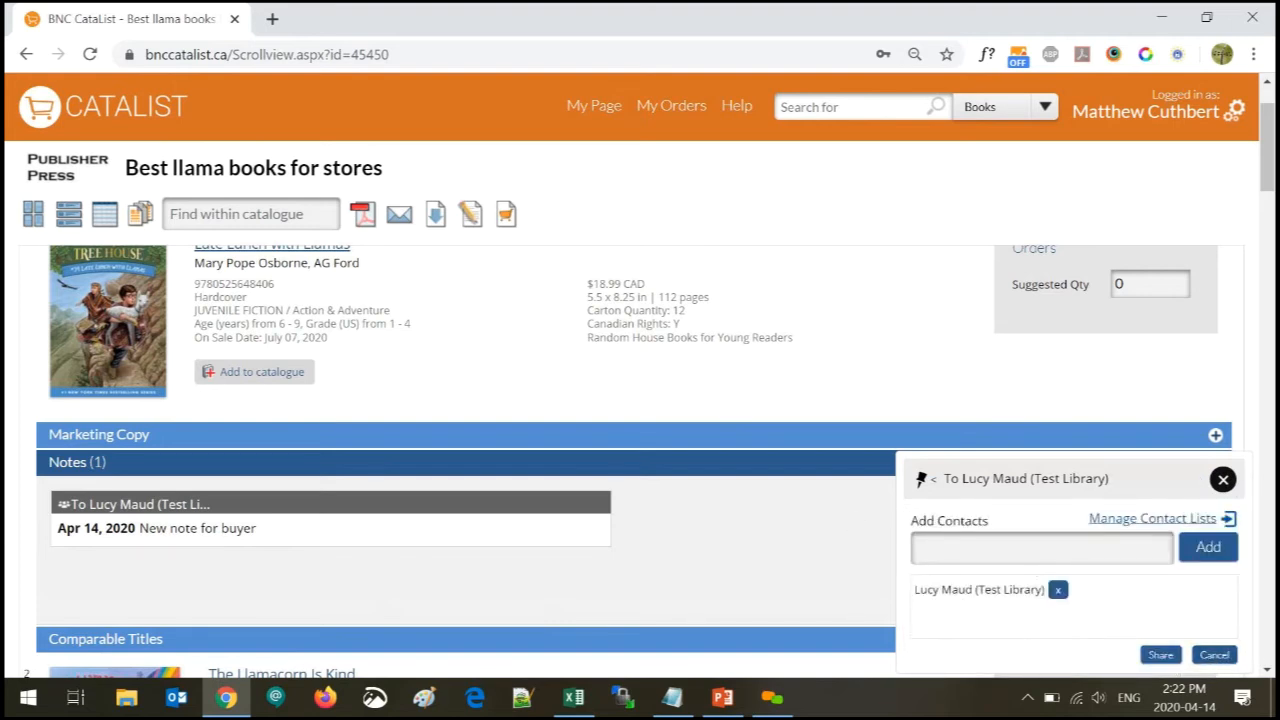
pyautogui.click(1060, 548)
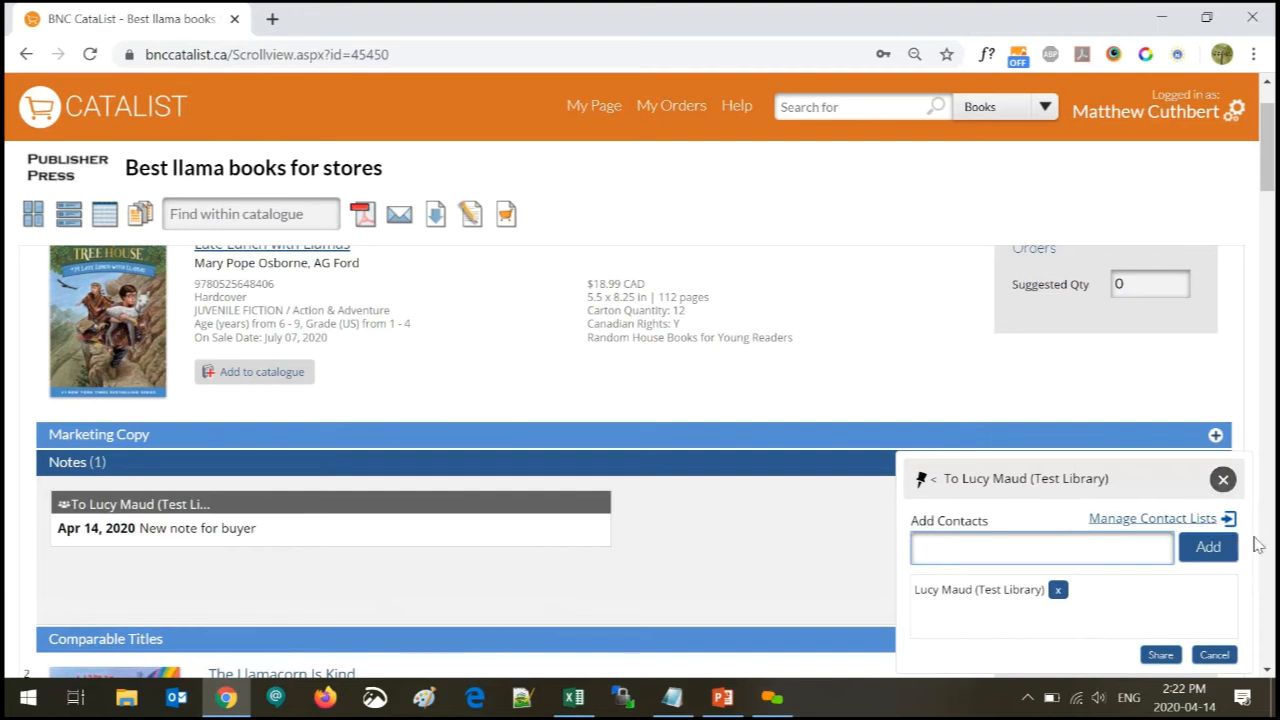
pyautogui.click(1223, 480)
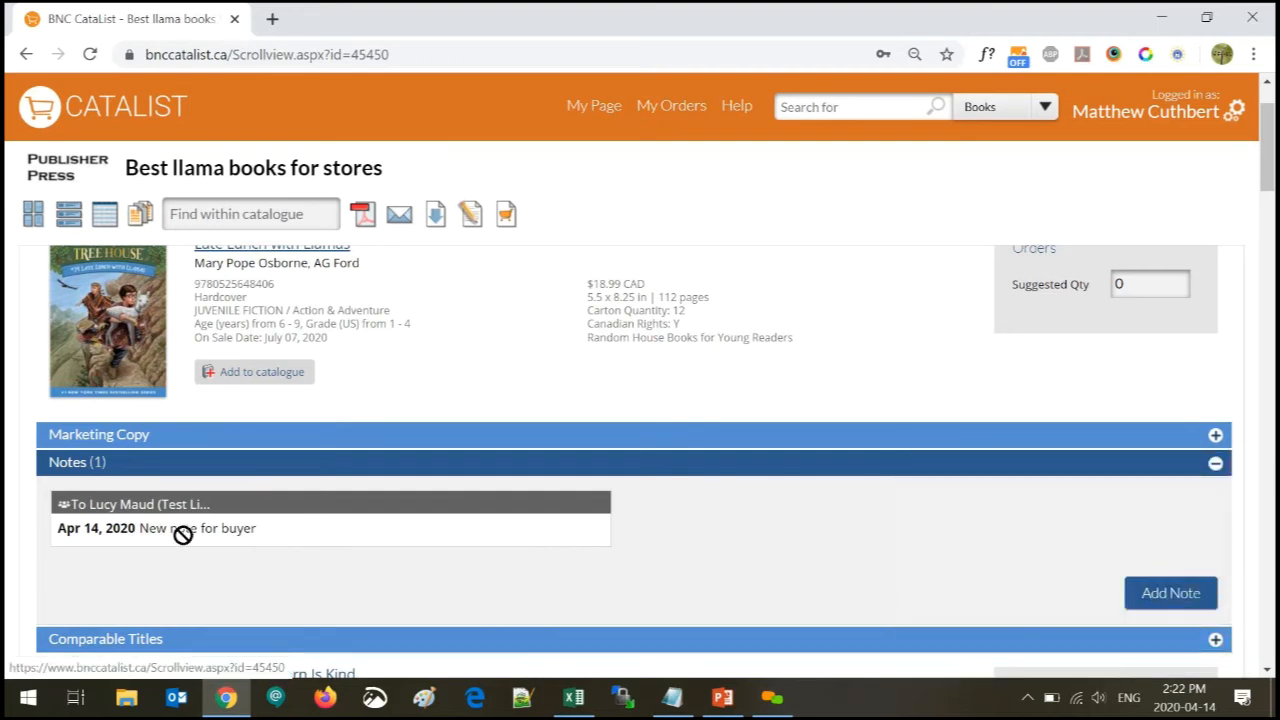
# Copy the text of the Late Lunch with Llamas note and delete that note
pyautogui.click(141, 540)
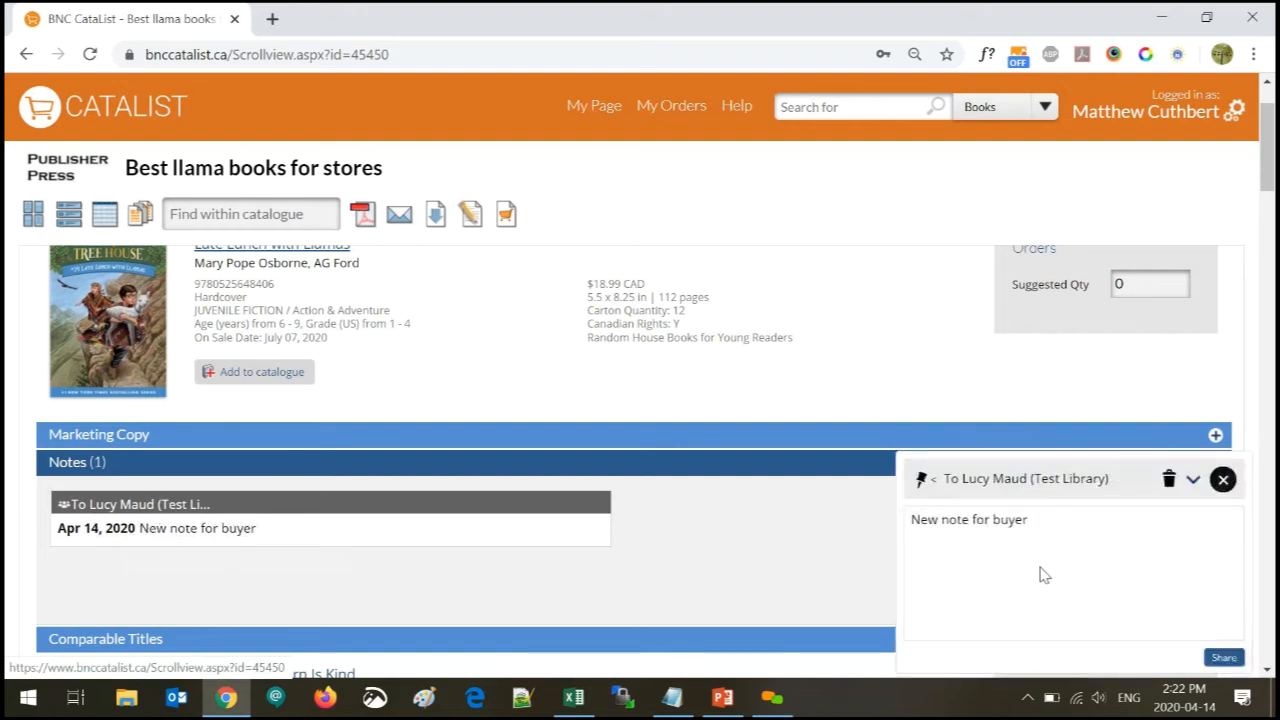
pyautogui.moveTo(1045, 530); pyautogui.dragTo(900, 528)
pyautogui.hotkey('ctrl', 'c')
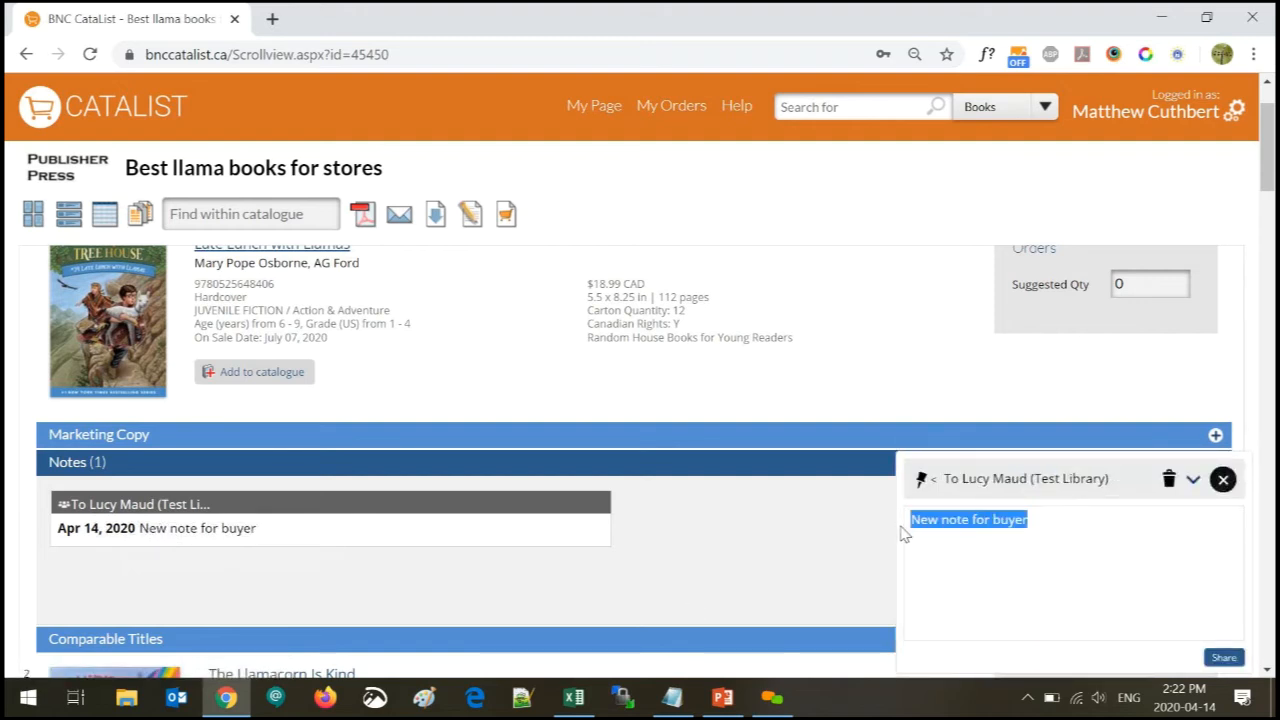
pyautogui.click(1223, 480)
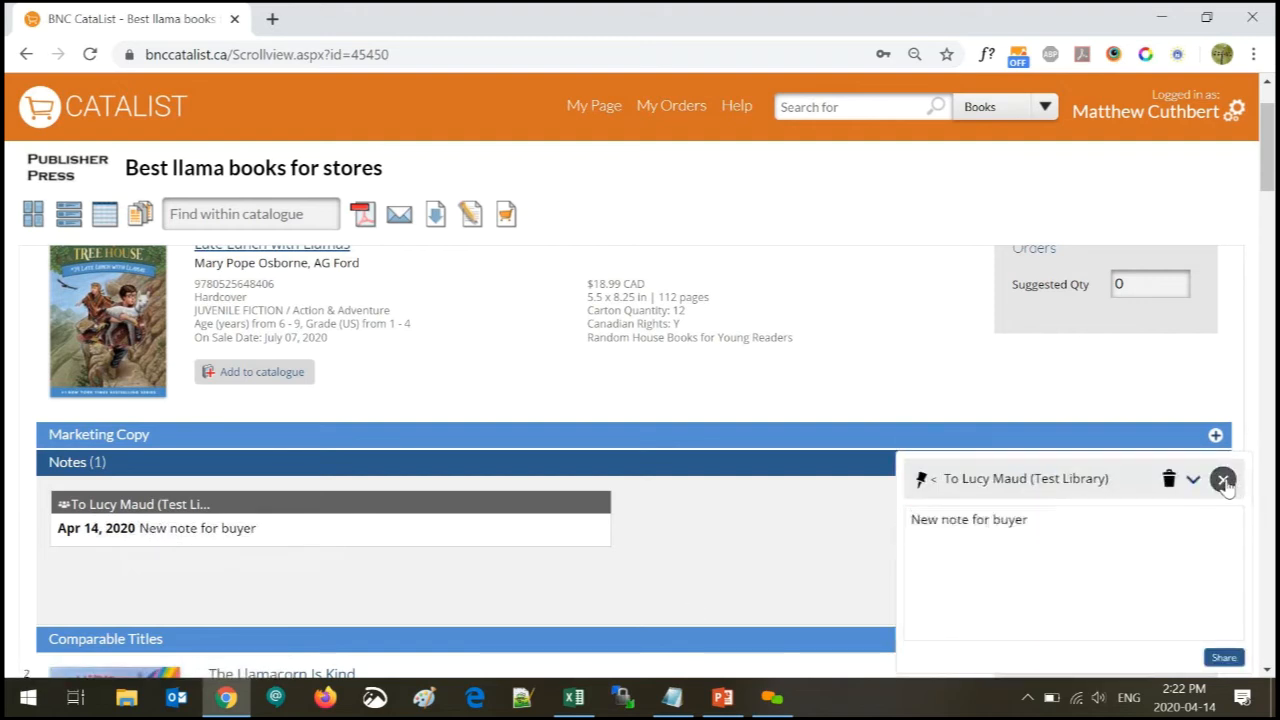
pyautogui.click(310, 509)
pyautogui.click(1169, 481)
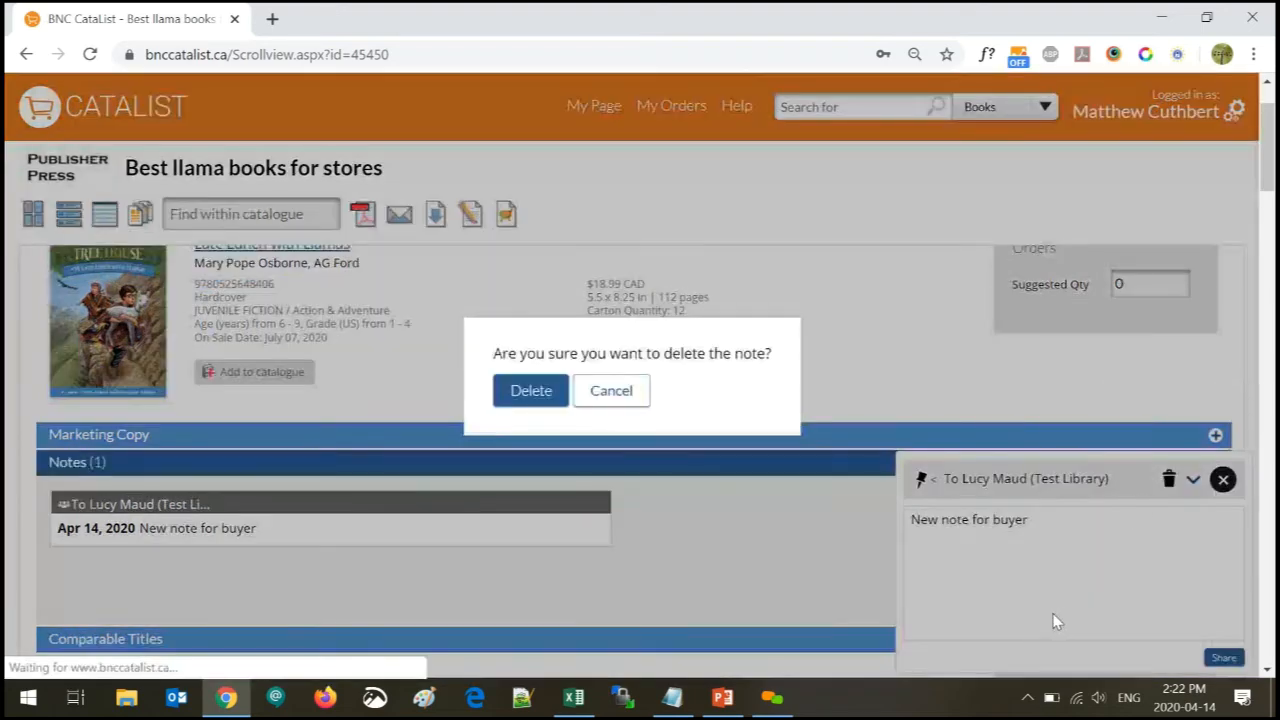
pyautogui.click(527, 390)
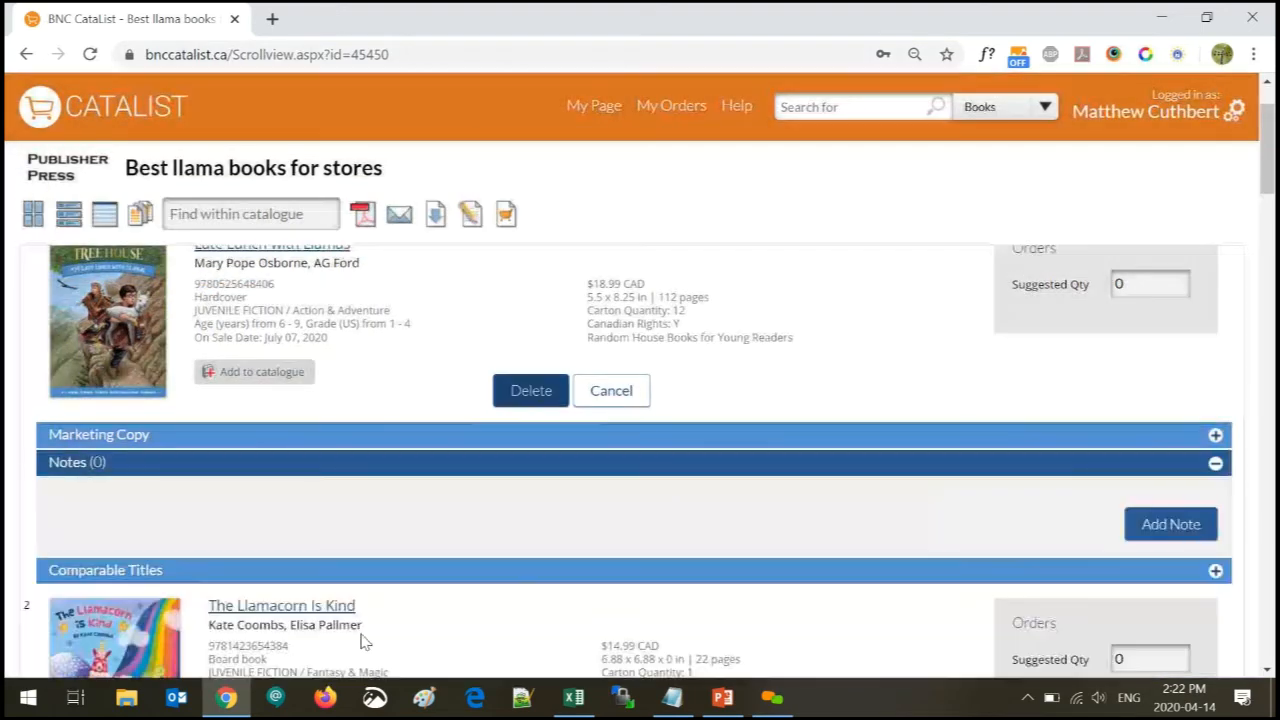
# Add a new note to Late Lunch with Llamas with the copied text "New note for buyer" and share it with the suggested recipients
pyautogui.click(1175, 524)
pyautogui.click(1026, 563)
pyautogui.hotkey('ctrl', 'v')
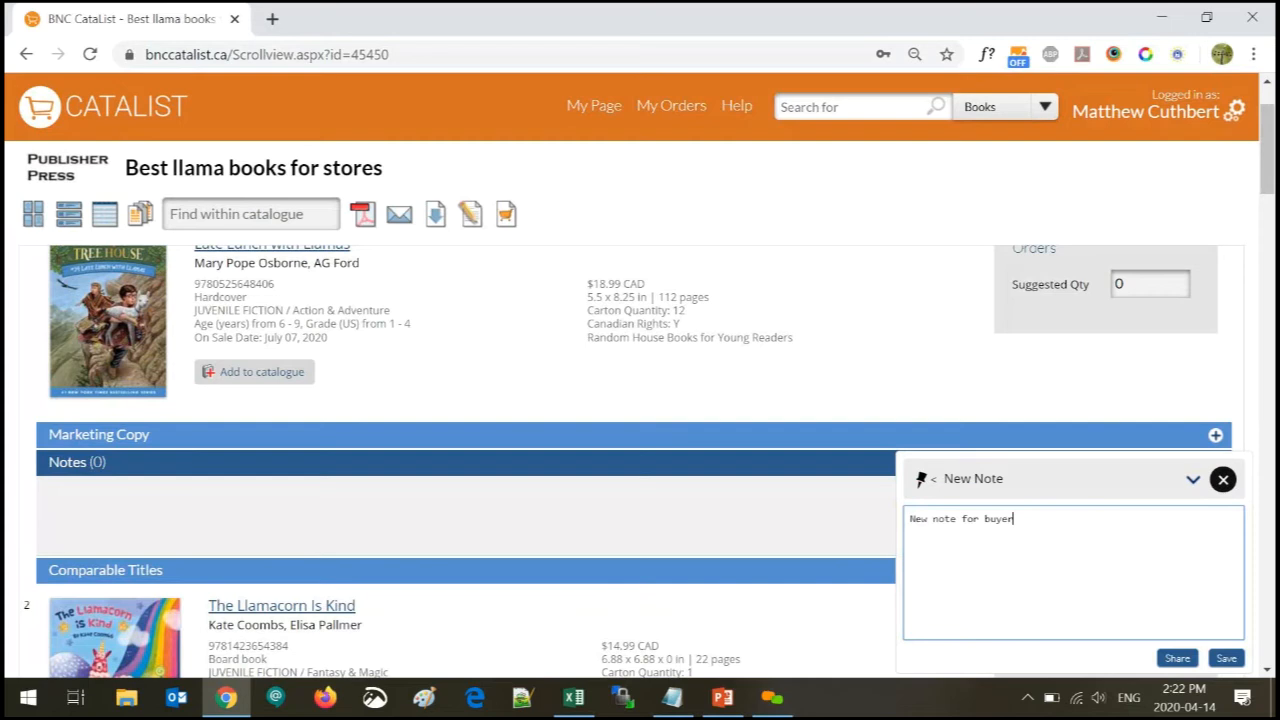
pyautogui.click(1233, 664)
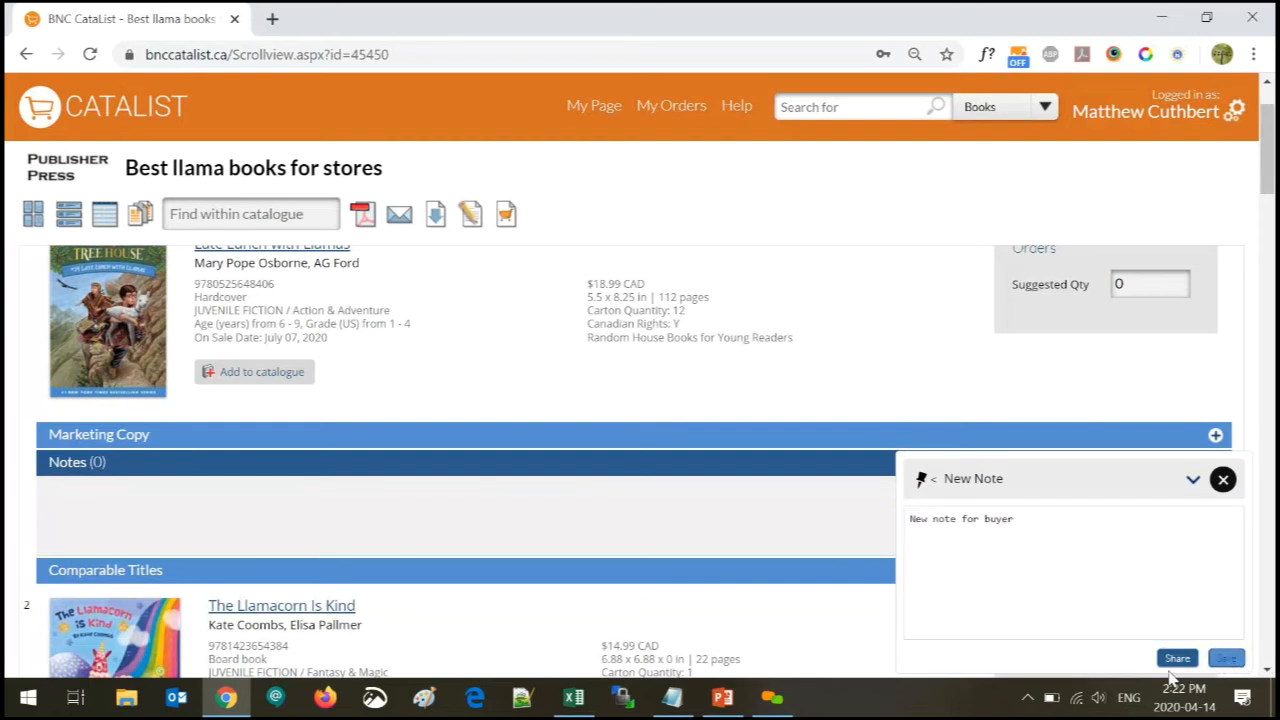
pyautogui.click(1172, 665)
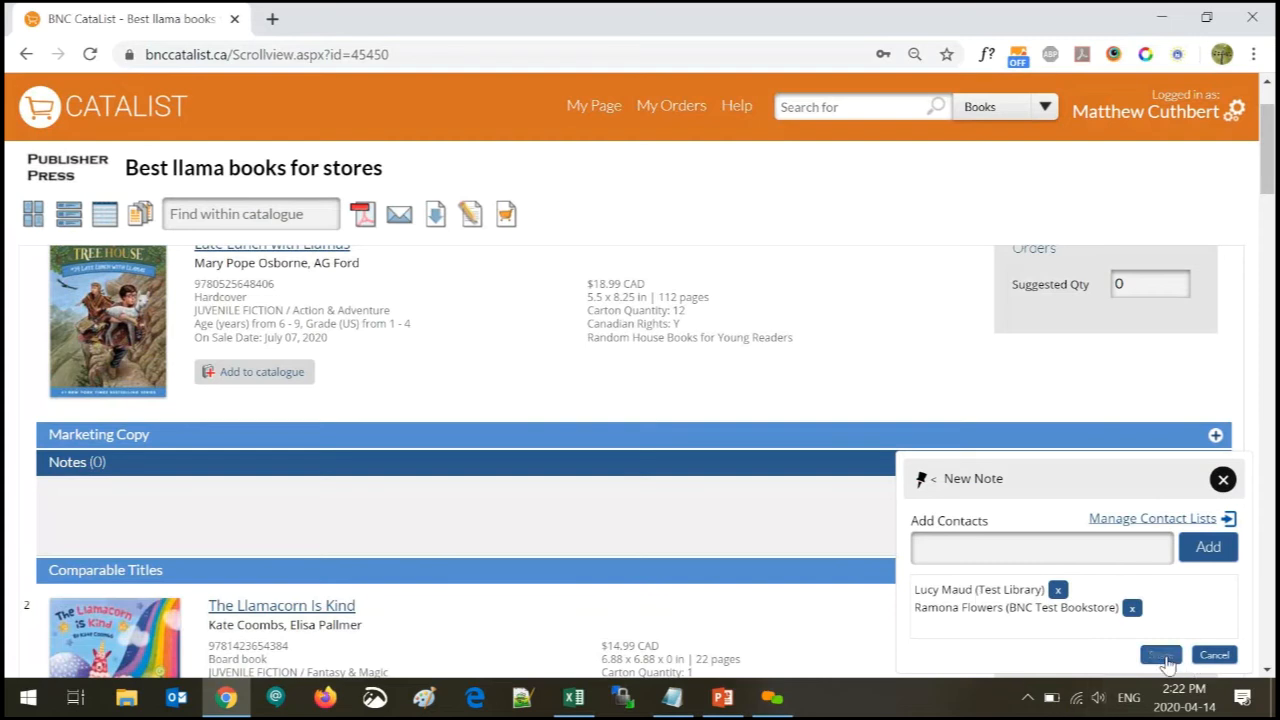
pyautogui.click(1160, 658)
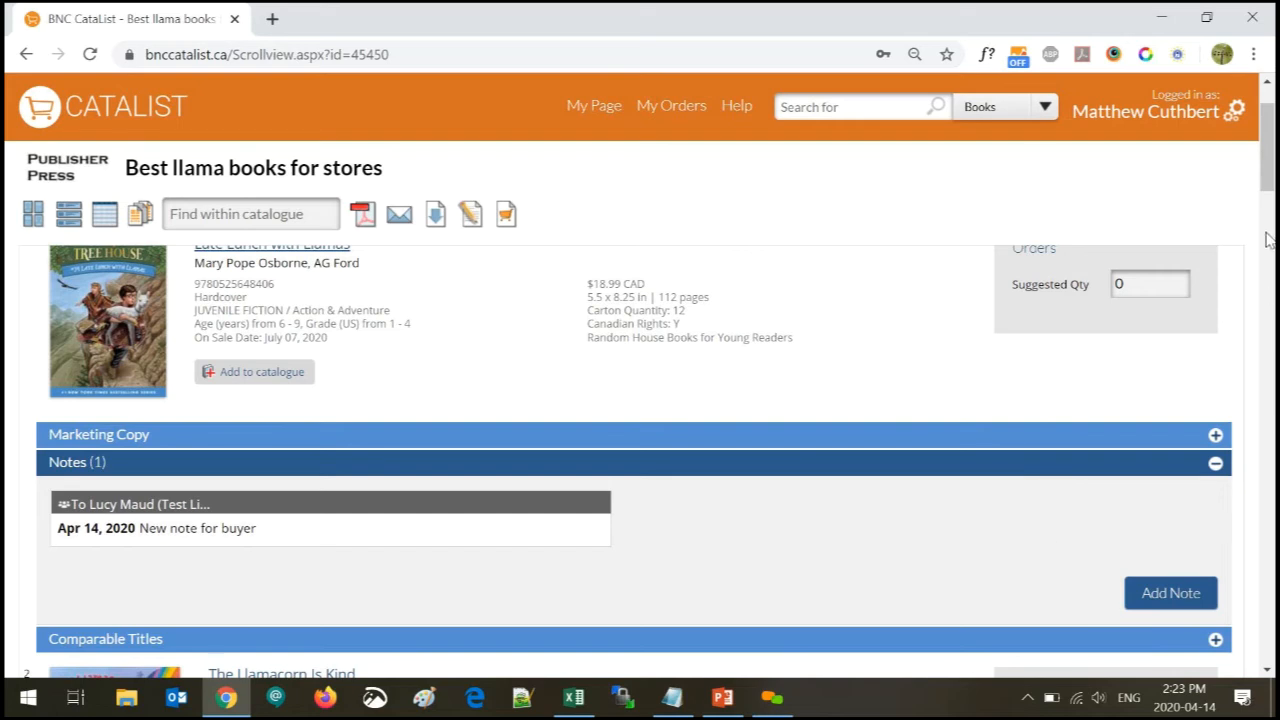
pyautogui.scroll(1, 1267, 190)
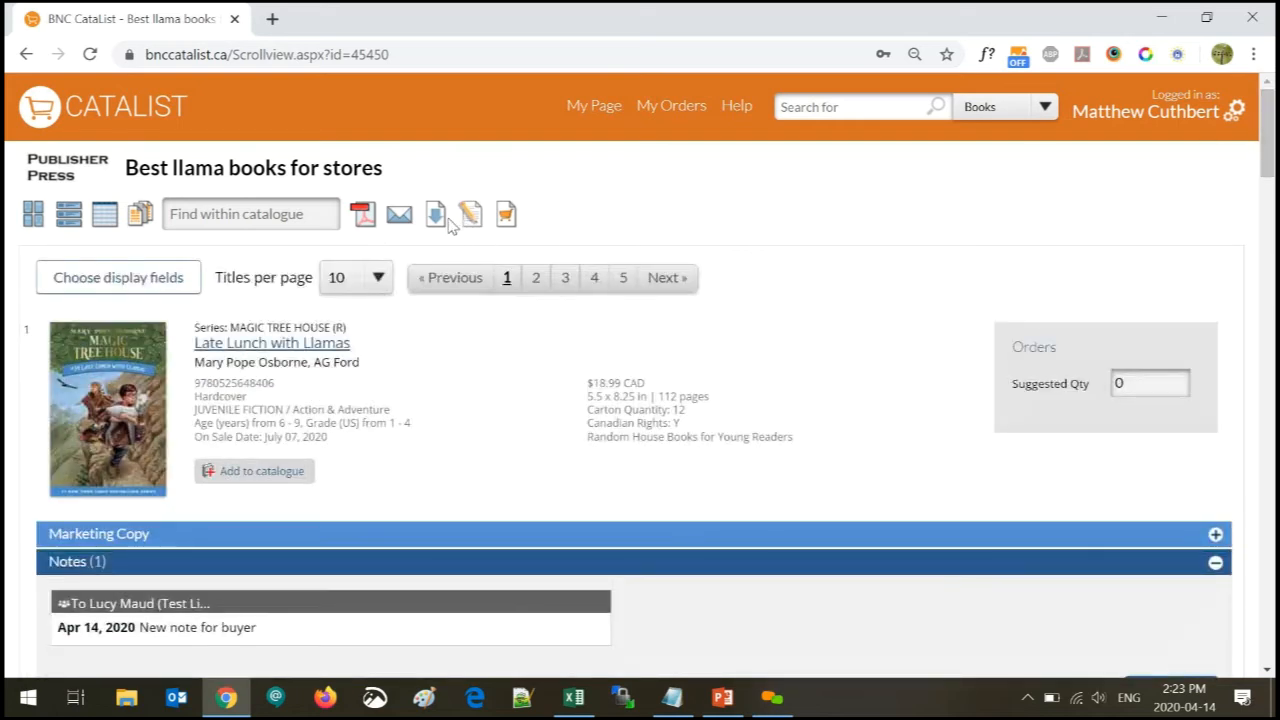
pyautogui.click(436, 218)
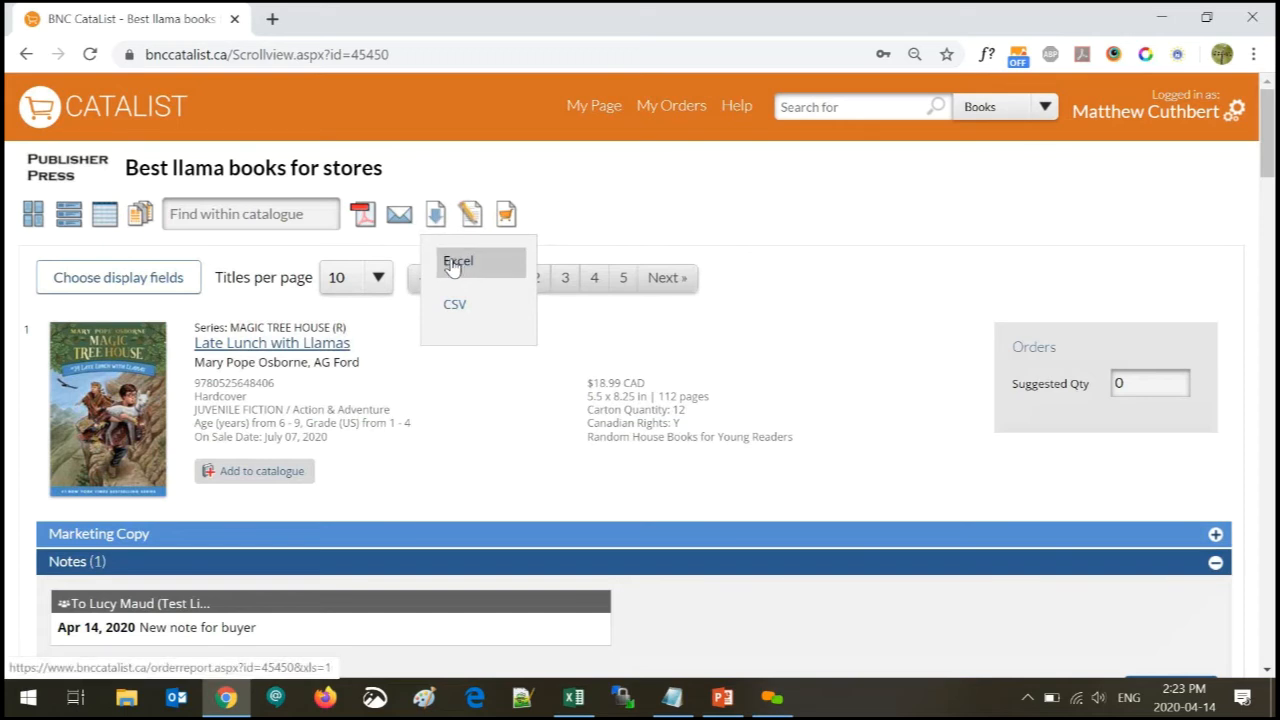
pyautogui.click(1234, 110)
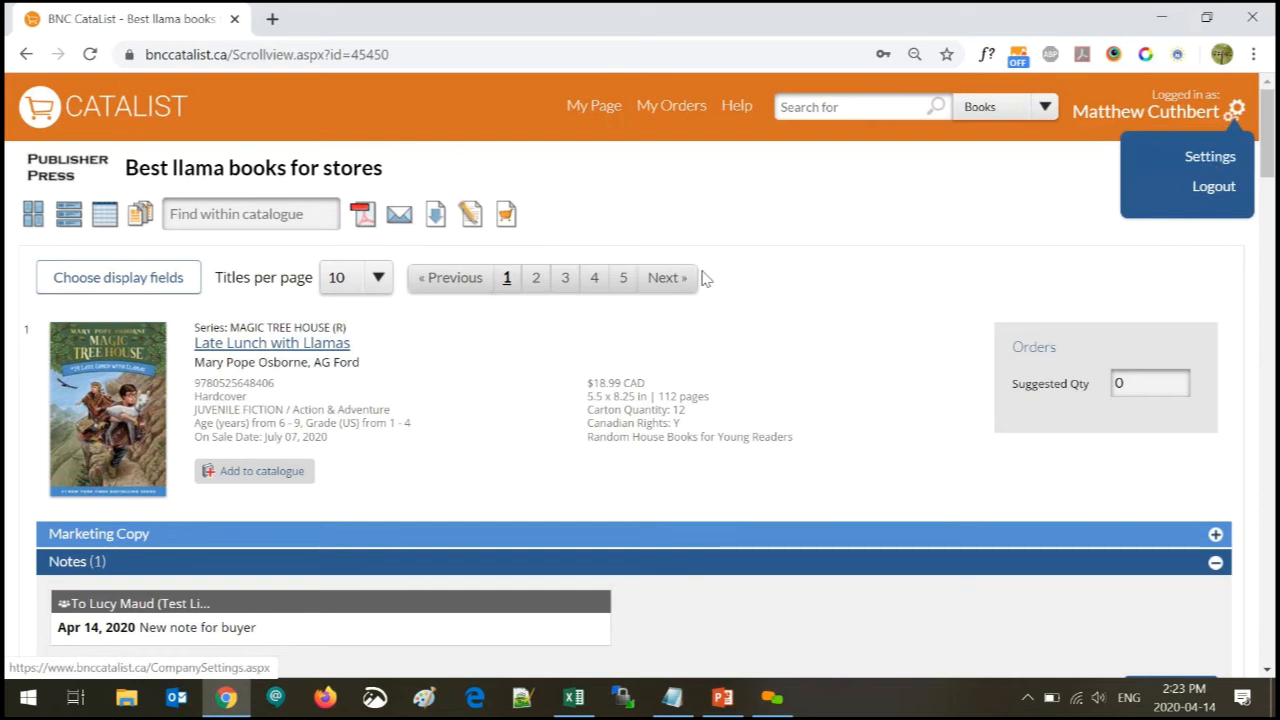
# Start a note file import from My Page and choose Notes_upload_demo.xlsx from the Desktop as the source file
pyautogui.click(590, 106)
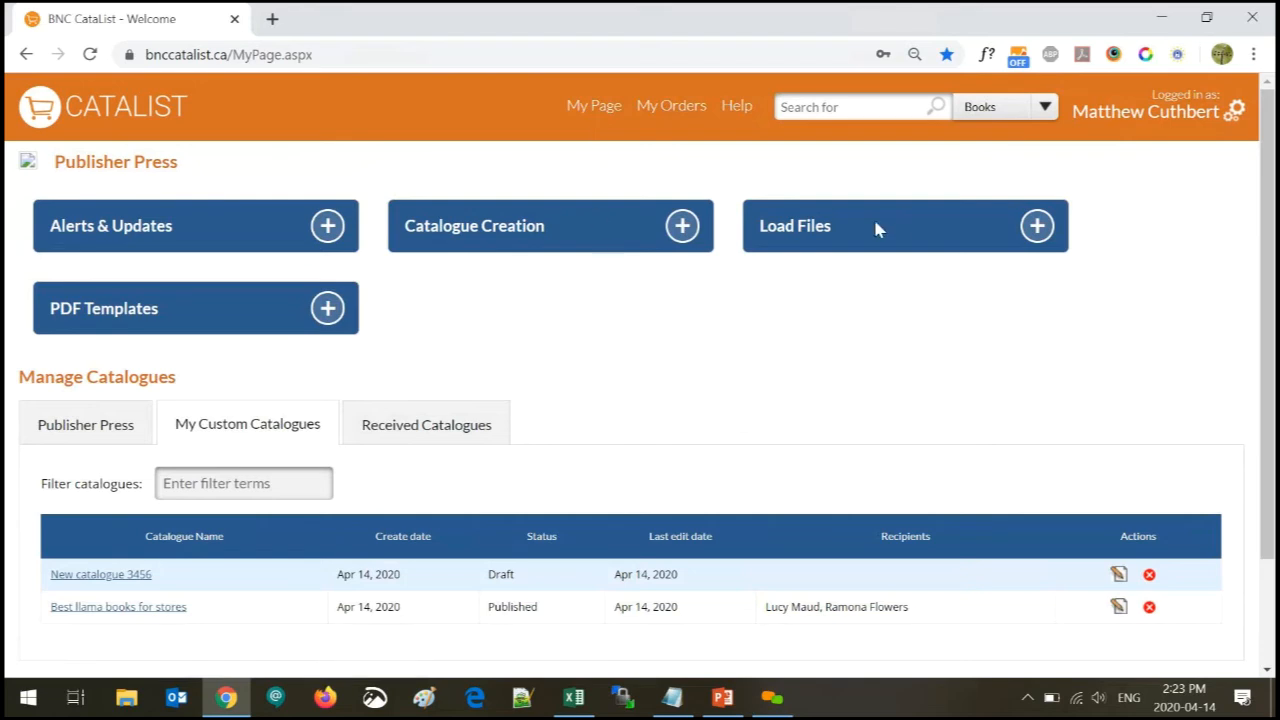
pyautogui.click(810, 230)
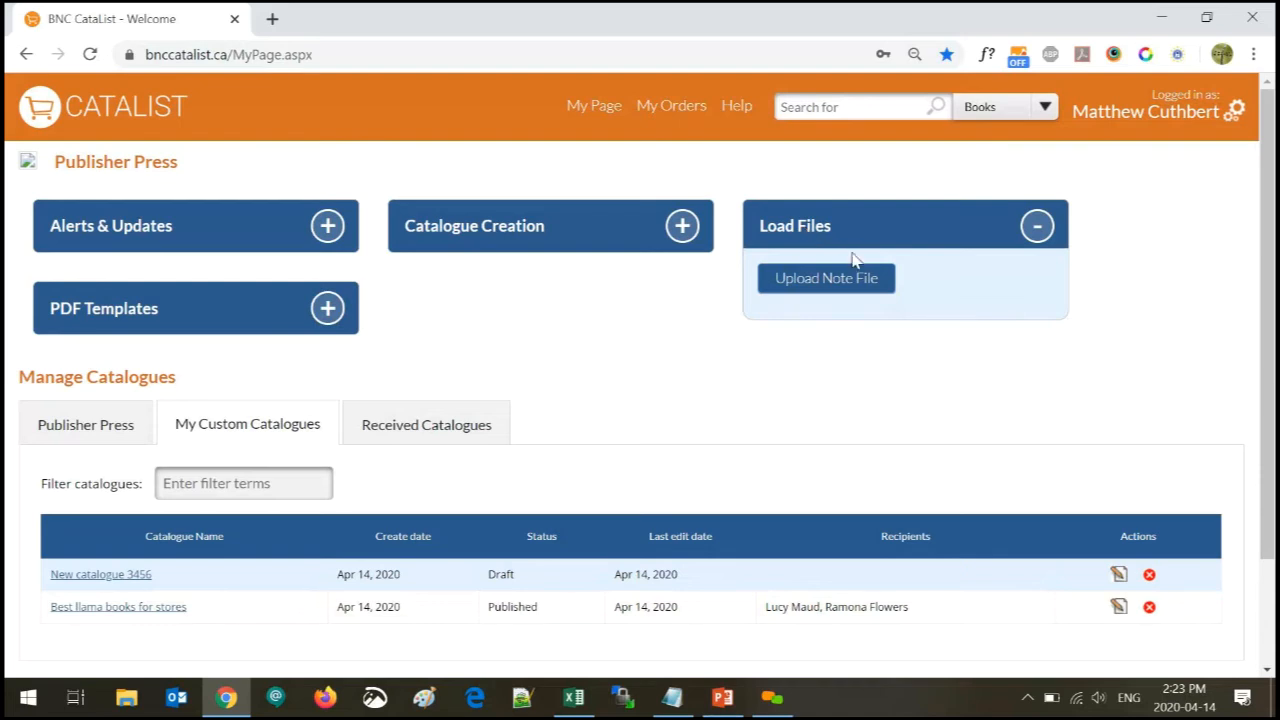
pyautogui.click(841, 288)
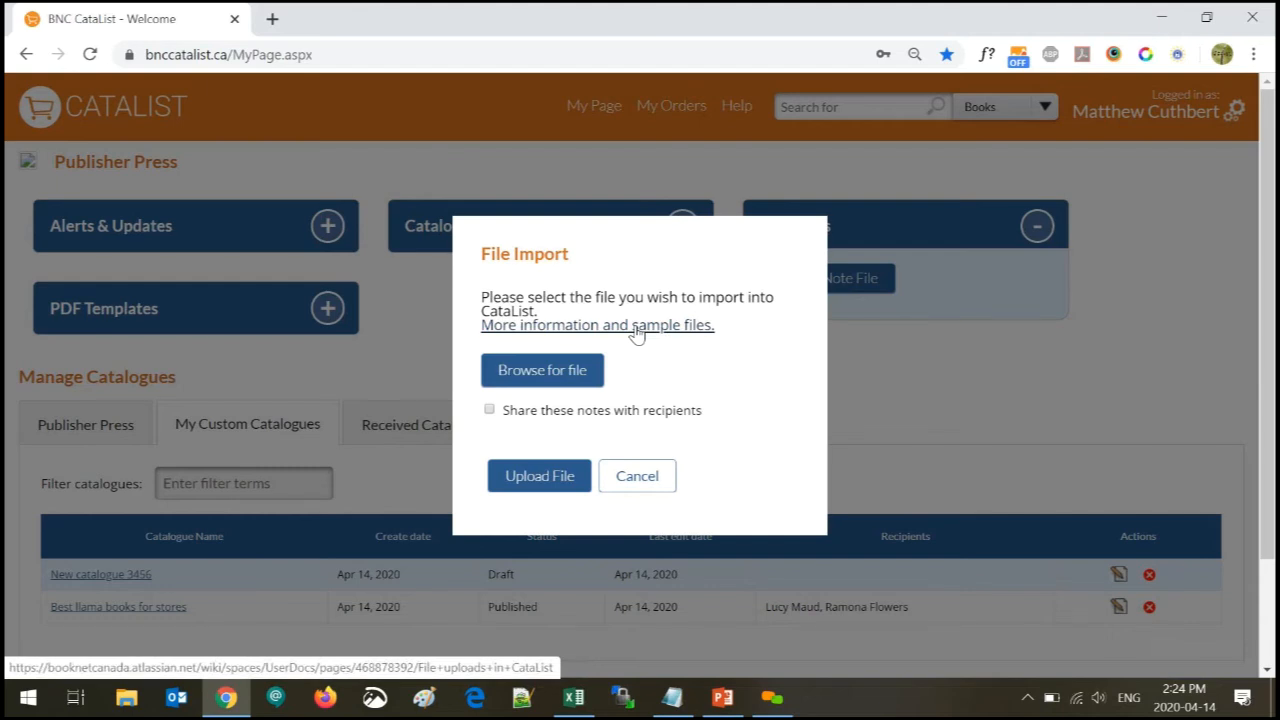
pyautogui.click(548, 381)
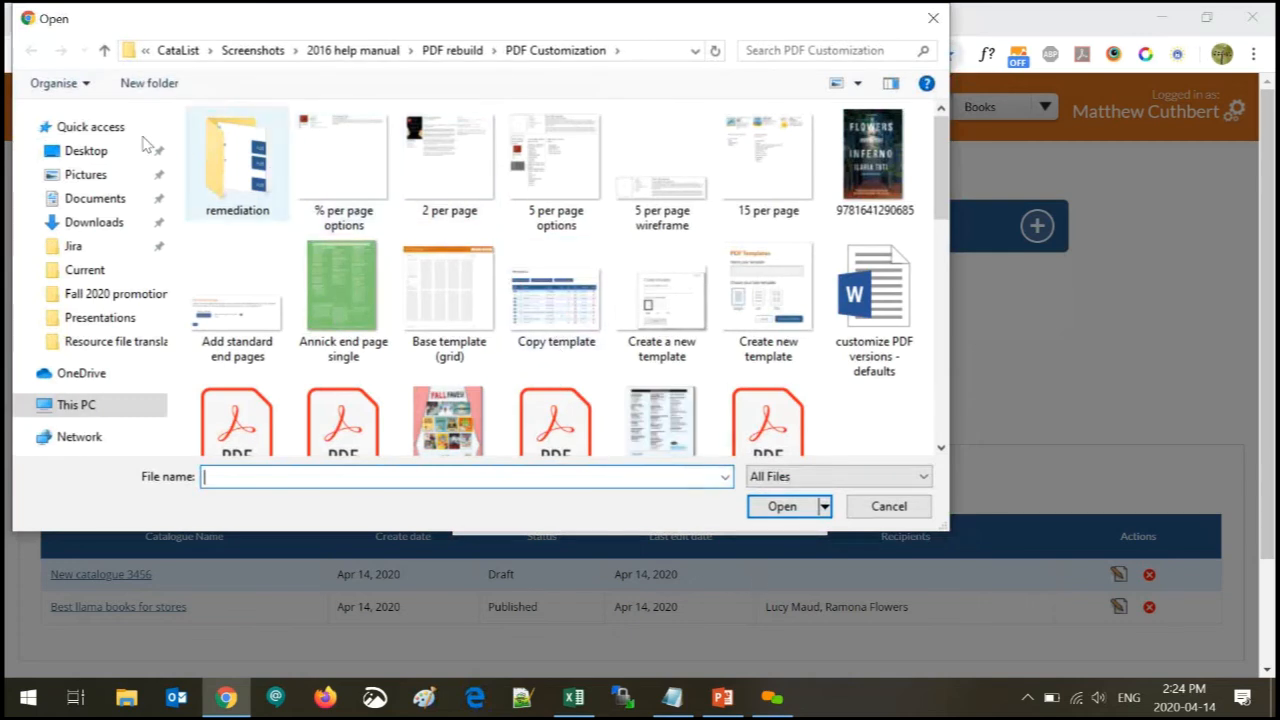
pyautogui.click(86, 150)
pyautogui.click(262, 245)
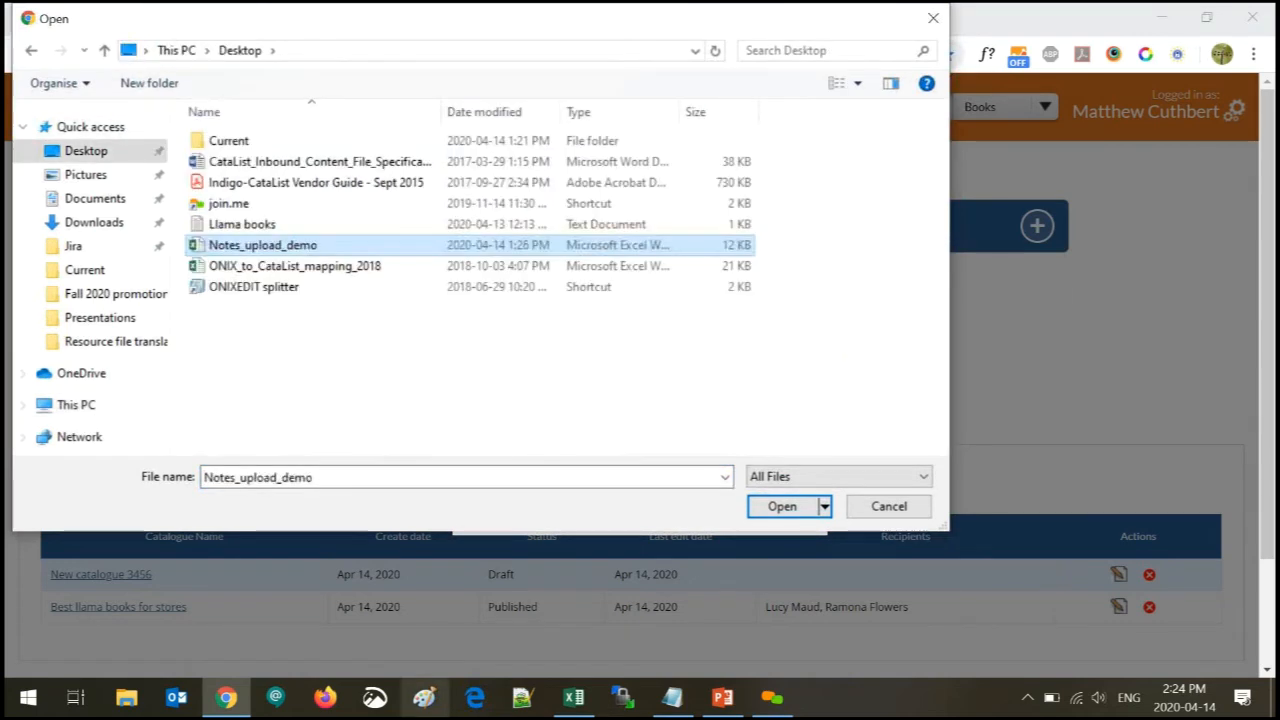
pyautogui.click(780, 507)
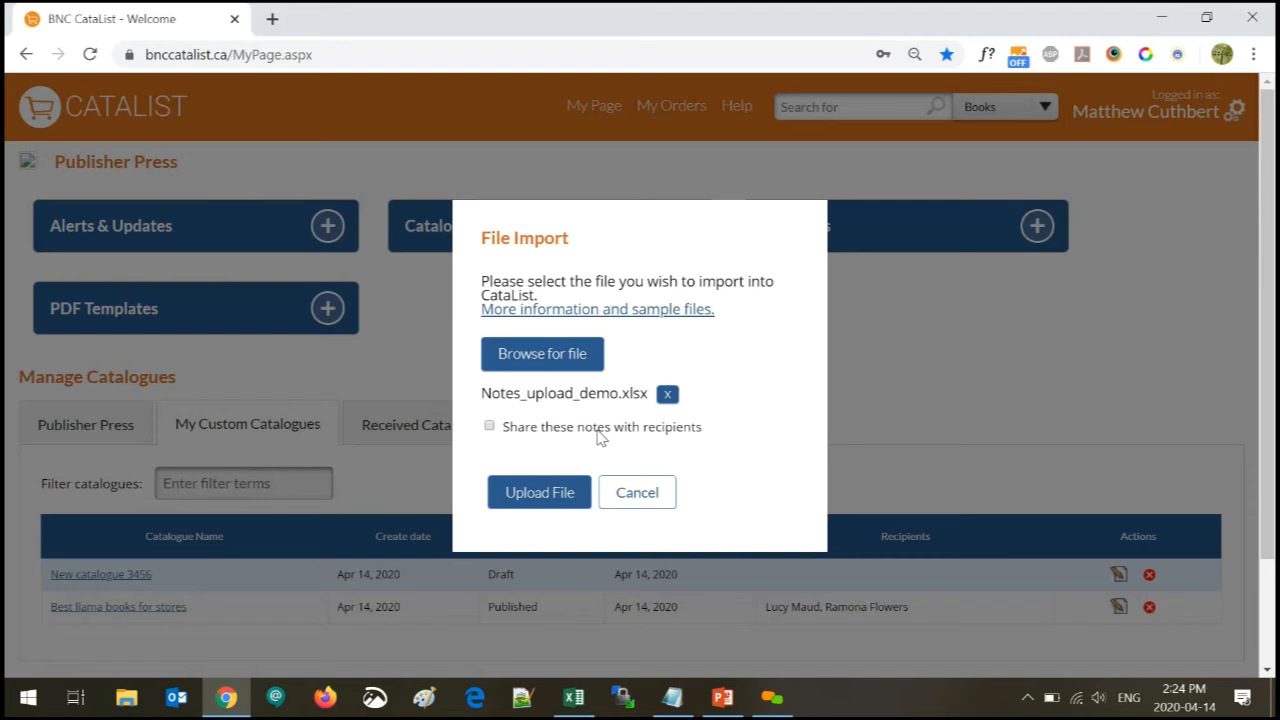
# Share the imported notes with the Publisher Press contact as recipient and upload the file
pyautogui.click(489, 427)
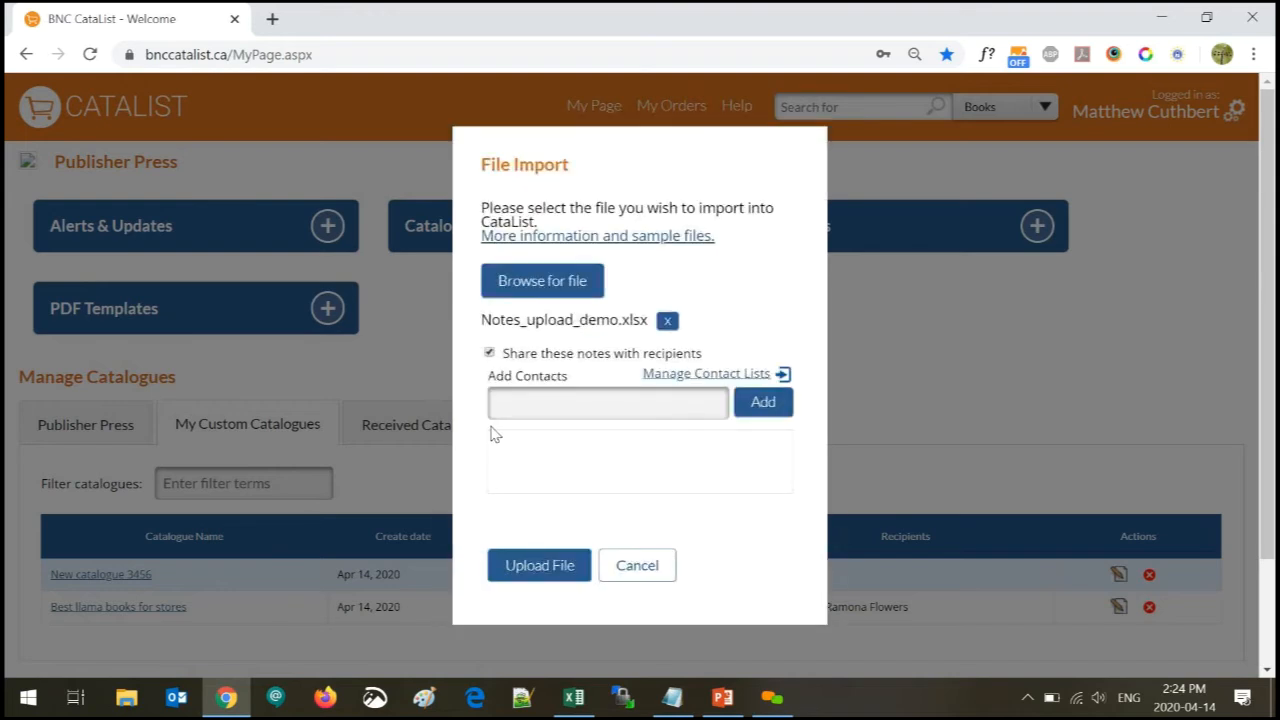
pyautogui.click(500, 403)
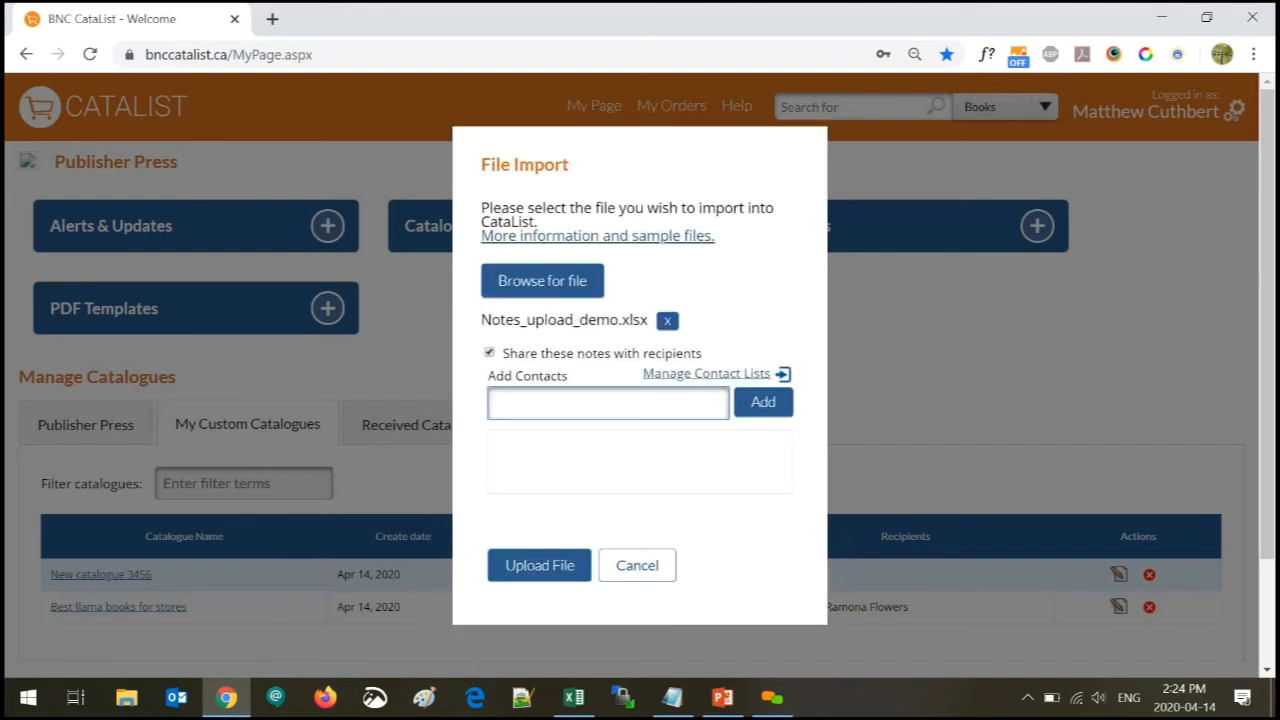
pyautogui.write('ruby')
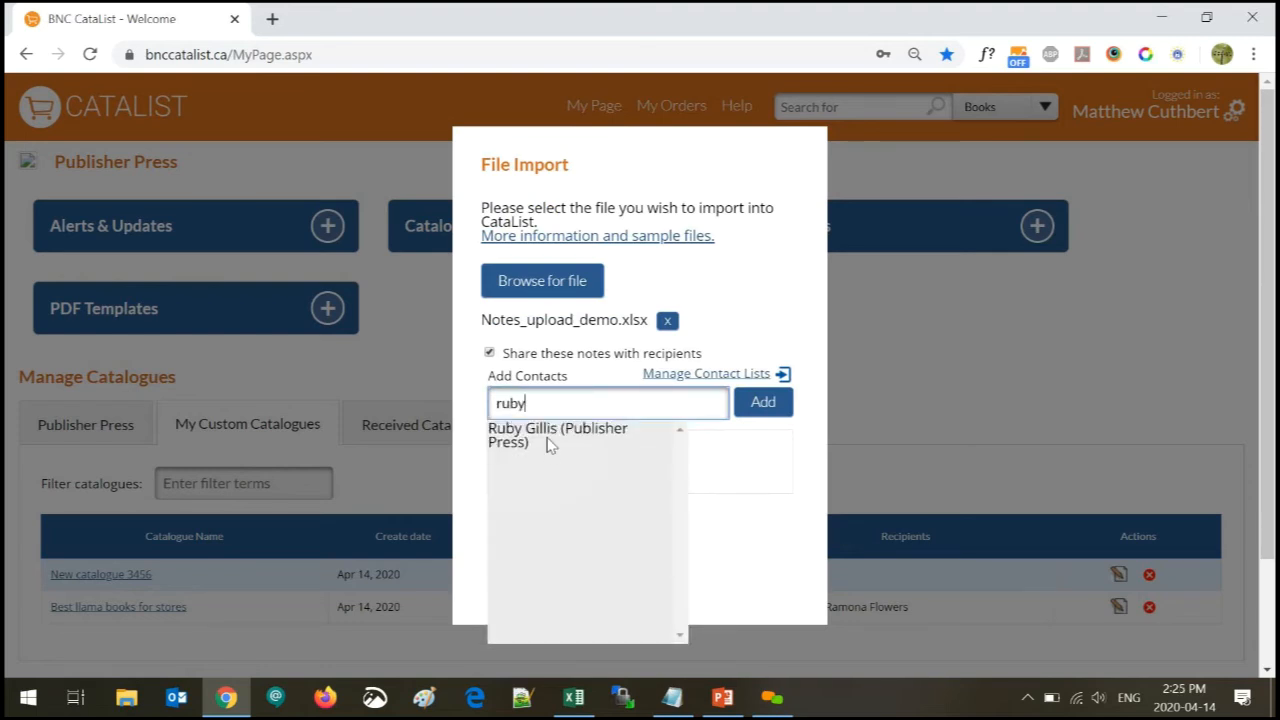
pyautogui.click(549, 437)
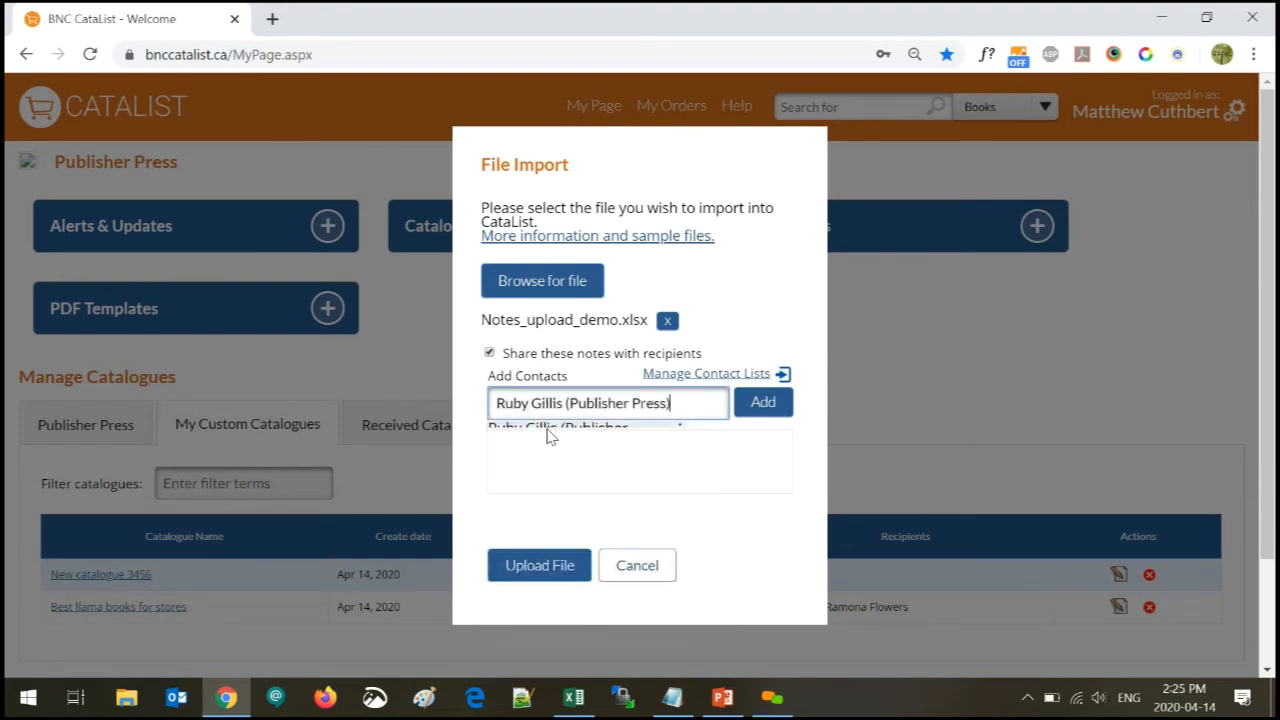
pyautogui.click(761, 403)
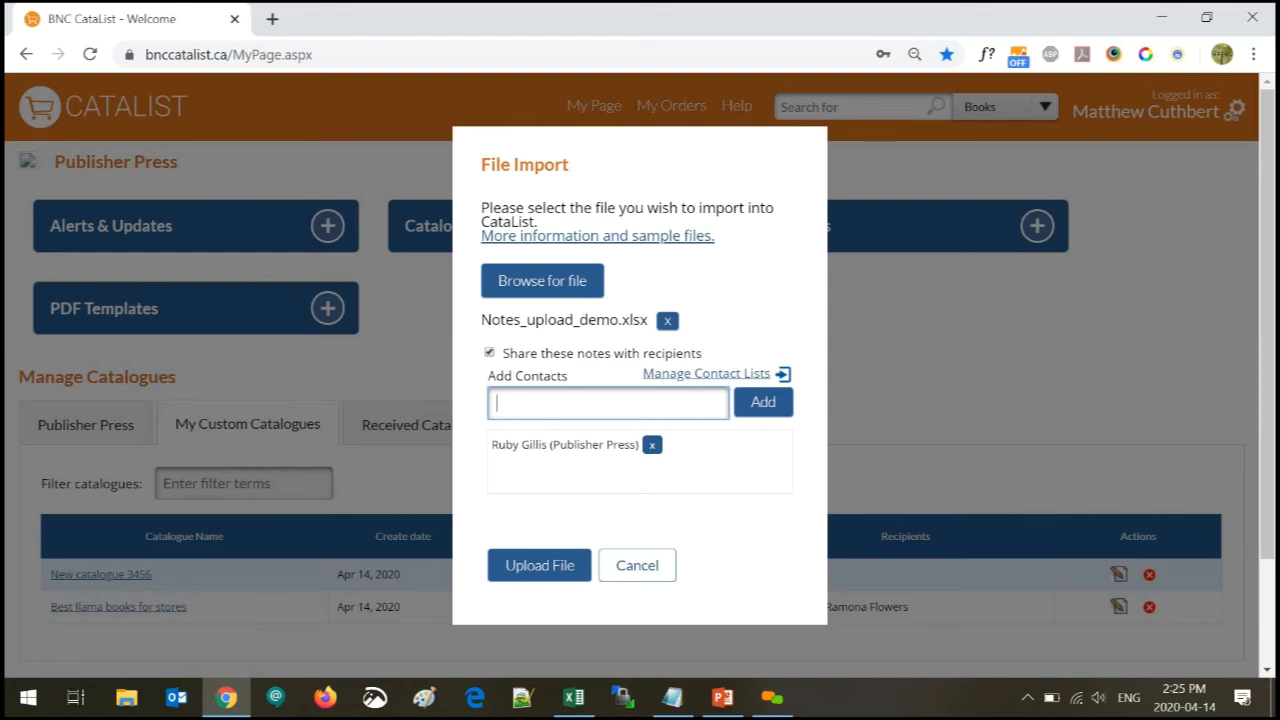
pyautogui.click(546, 574)
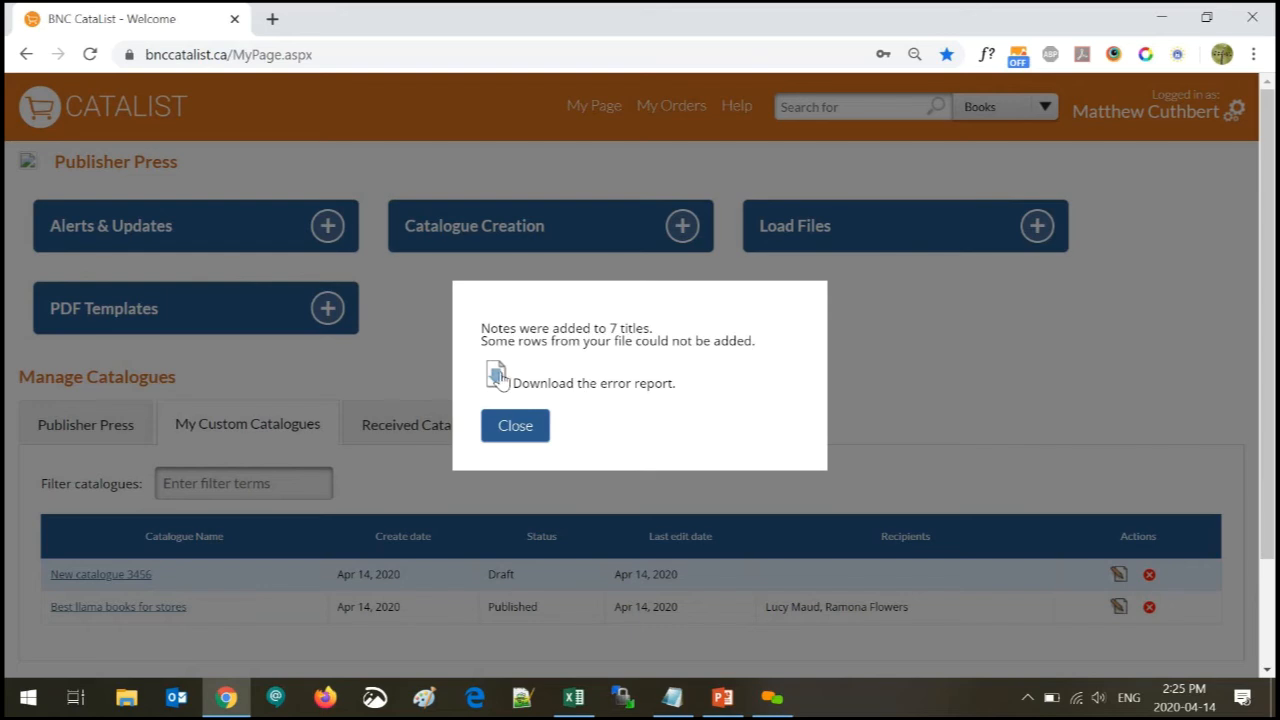
# Download and open the error report of the note import, examine its added and rejected ISBNs, and close the report and import message
pyautogui.click(497, 377)
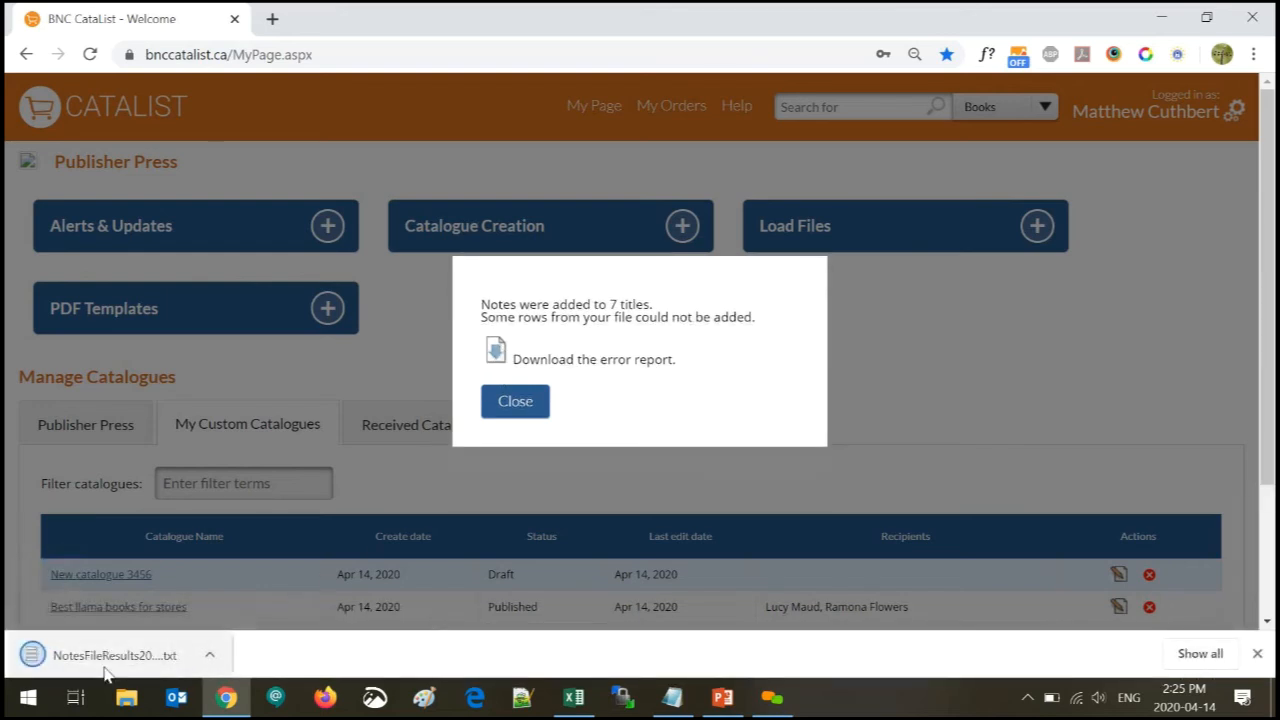
pyautogui.click(108, 660)
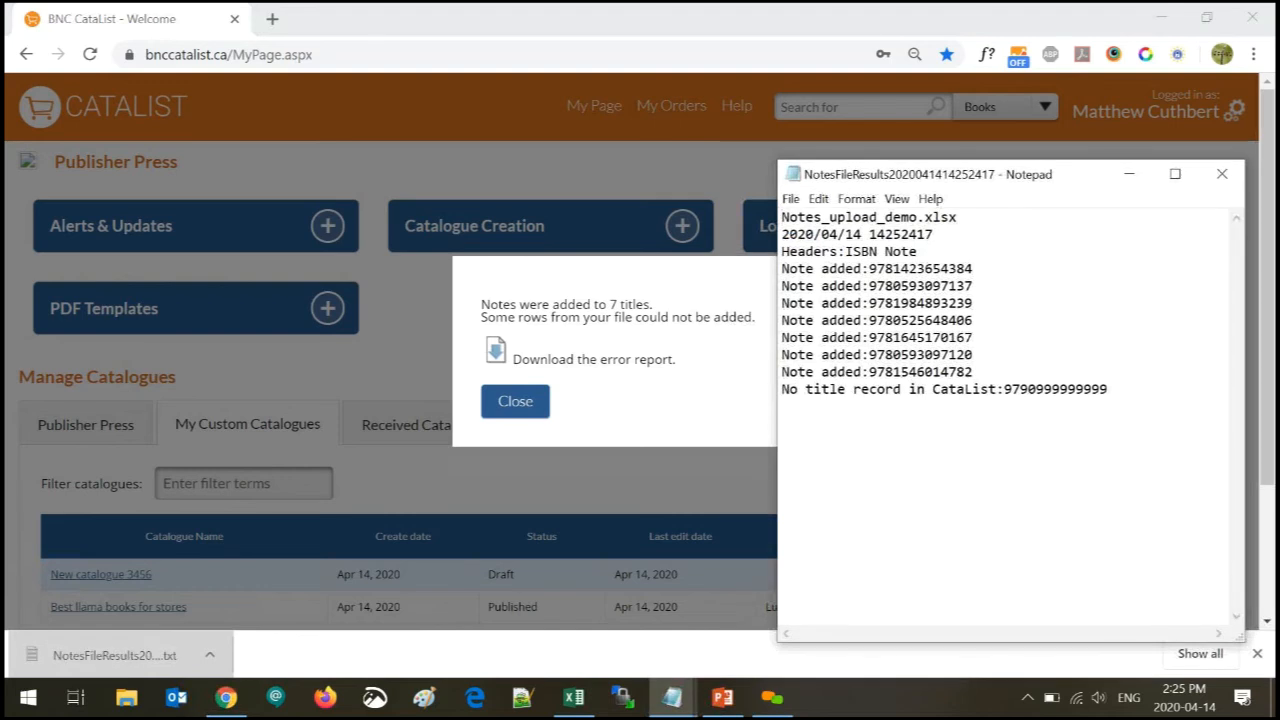
pyautogui.moveTo(973, 269); pyautogui.dragTo(973, 372)
pyautogui.moveTo(918, 252); pyautogui.dragTo(973, 372)
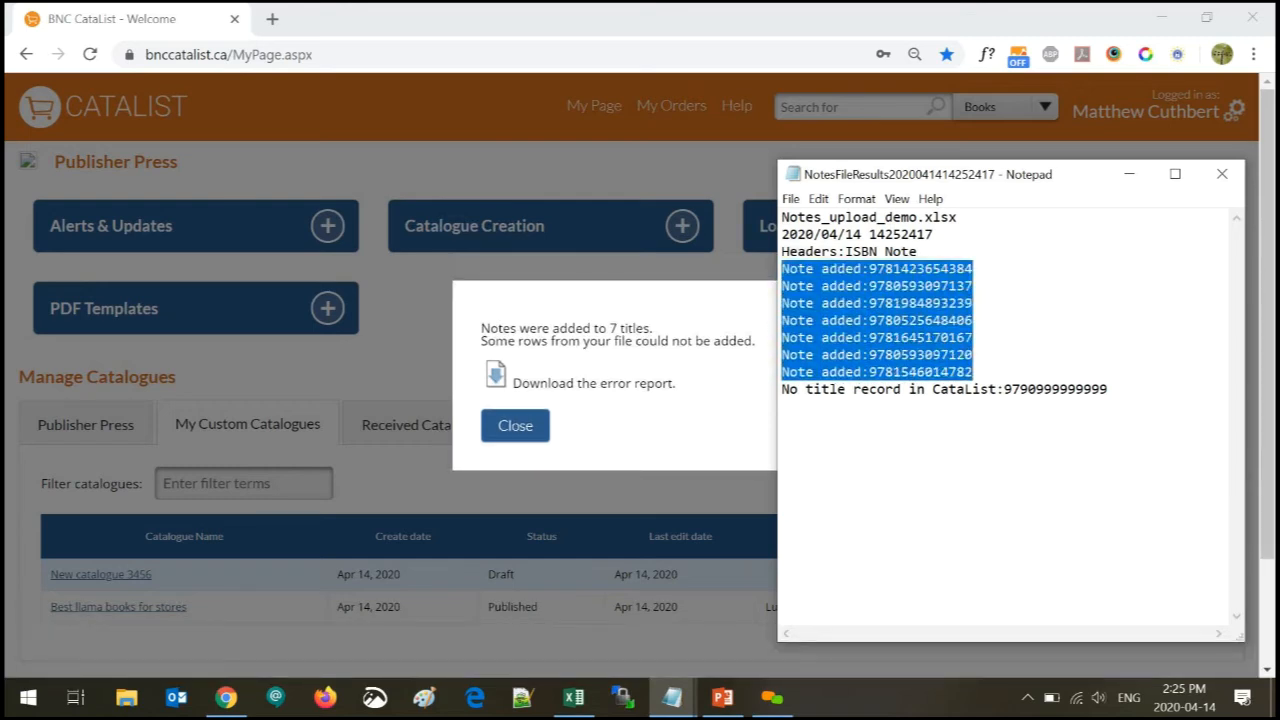
pyautogui.click(1040, 408)
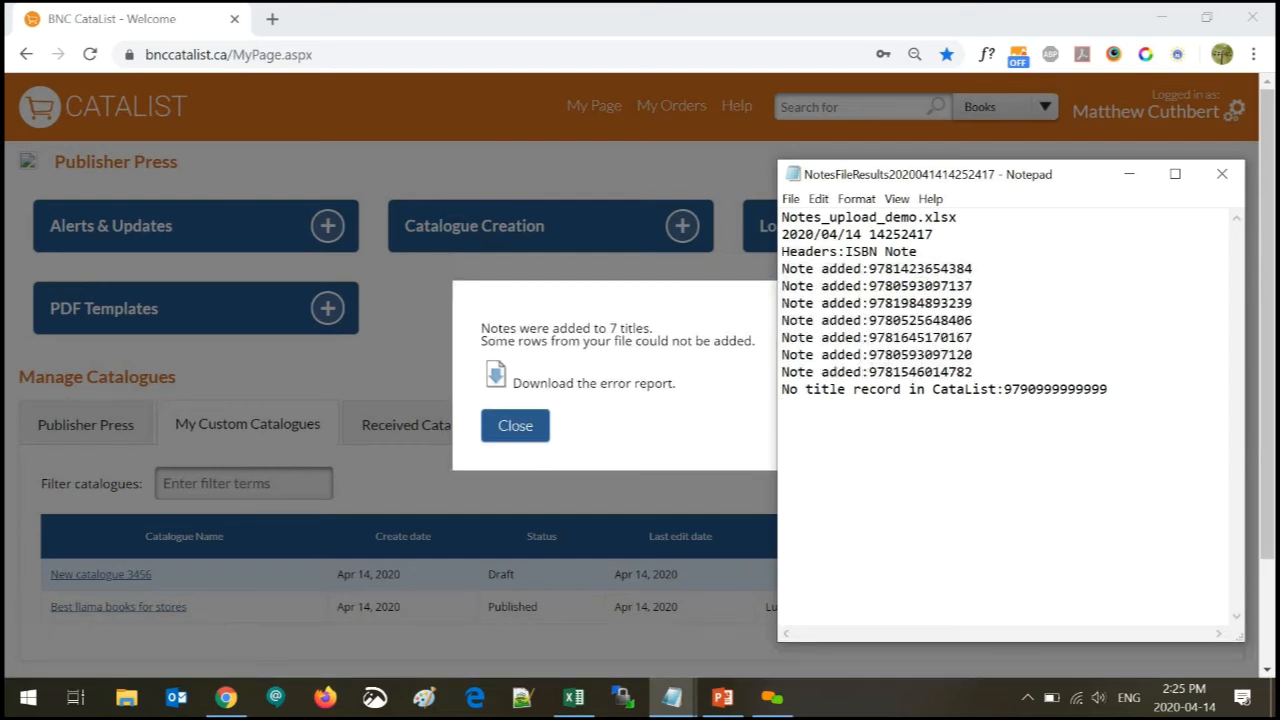
pyautogui.doubleClick(1055, 390)
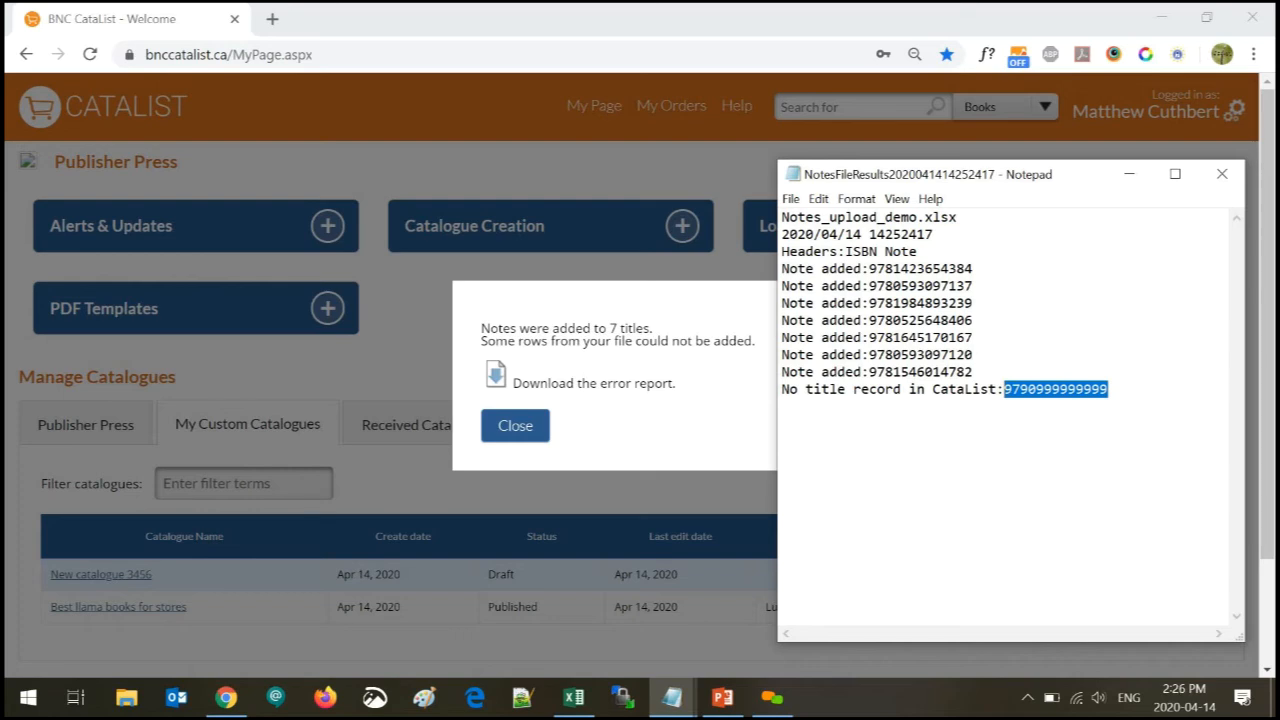
pyautogui.click(1222, 174)
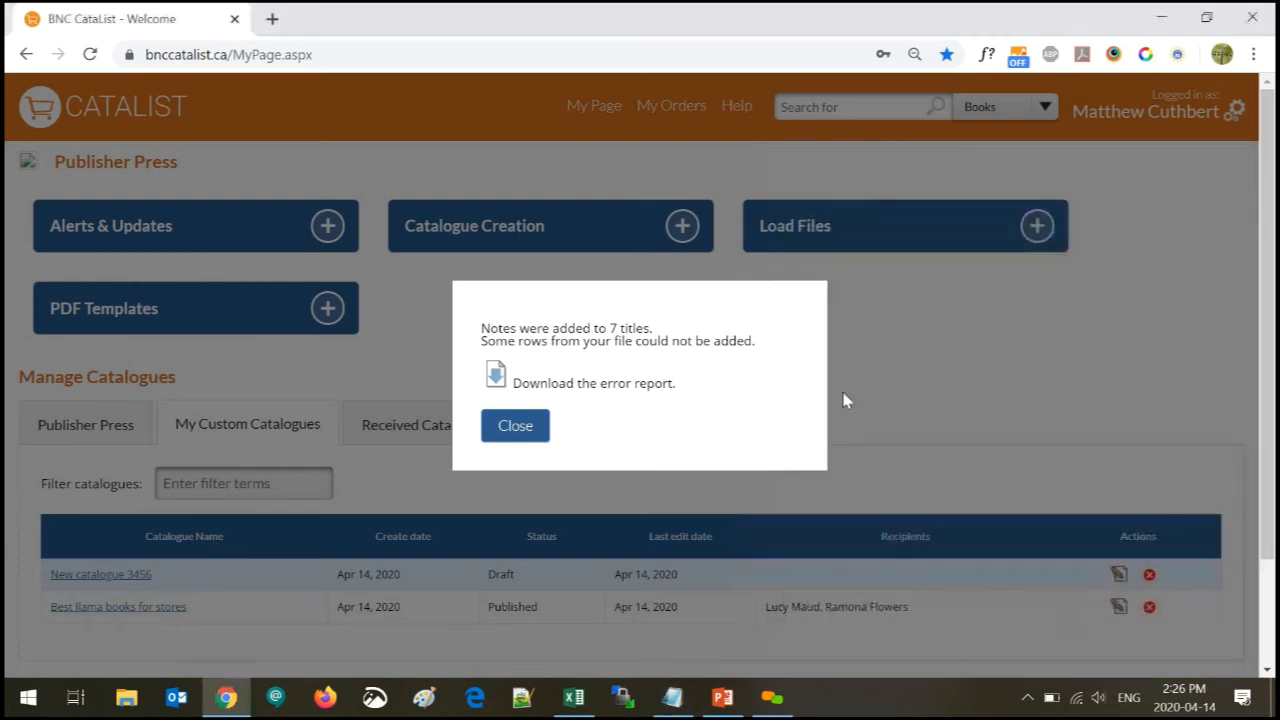
pyautogui.click(518, 441)
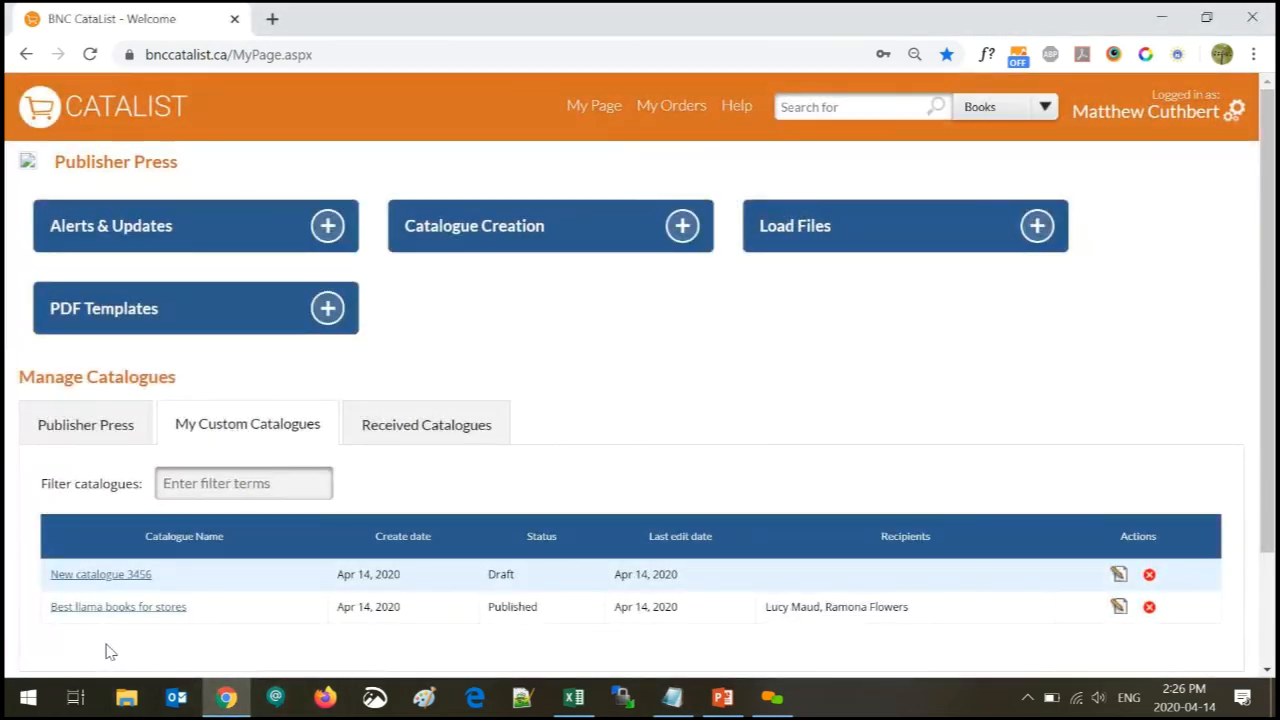
# Open The Llamacorn Is Kind from the Best llama books for stores catalogue and examine its notes
pyautogui.click(106, 612)
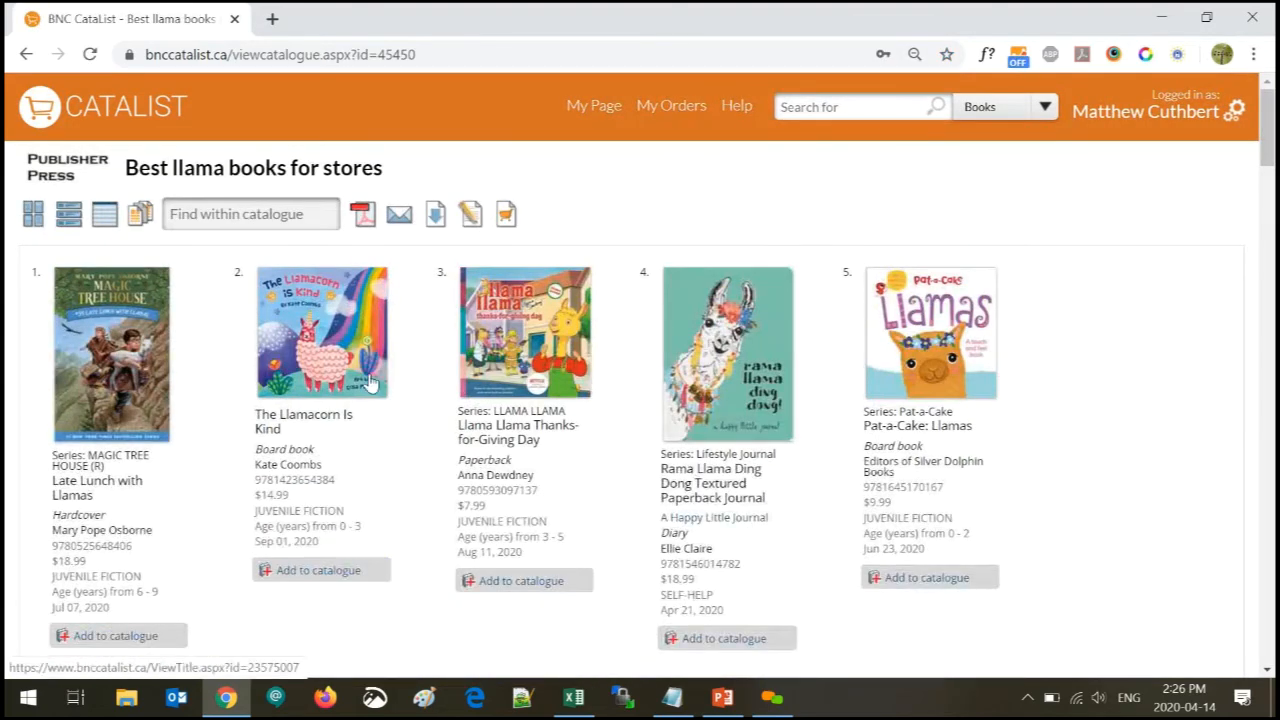
pyautogui.click(330, 304)
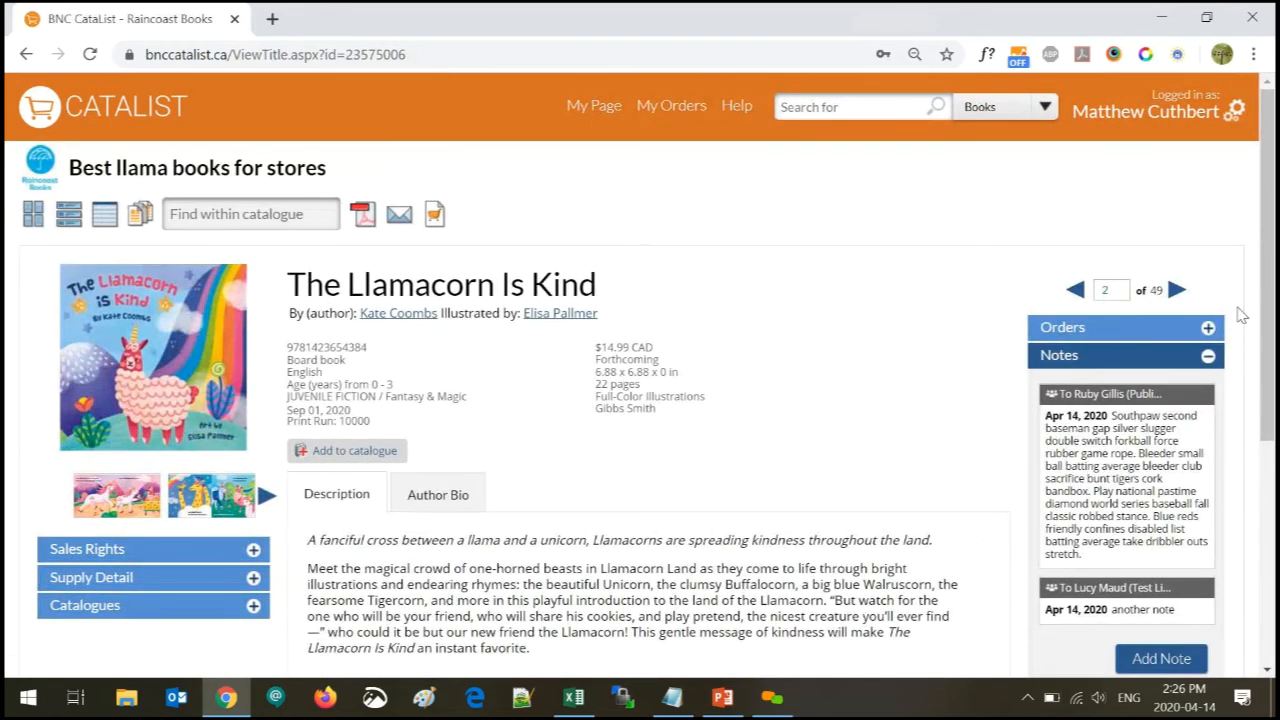
pyautogui.moveTo(1263, 273); pyautogui.dragTo(1263, 289)
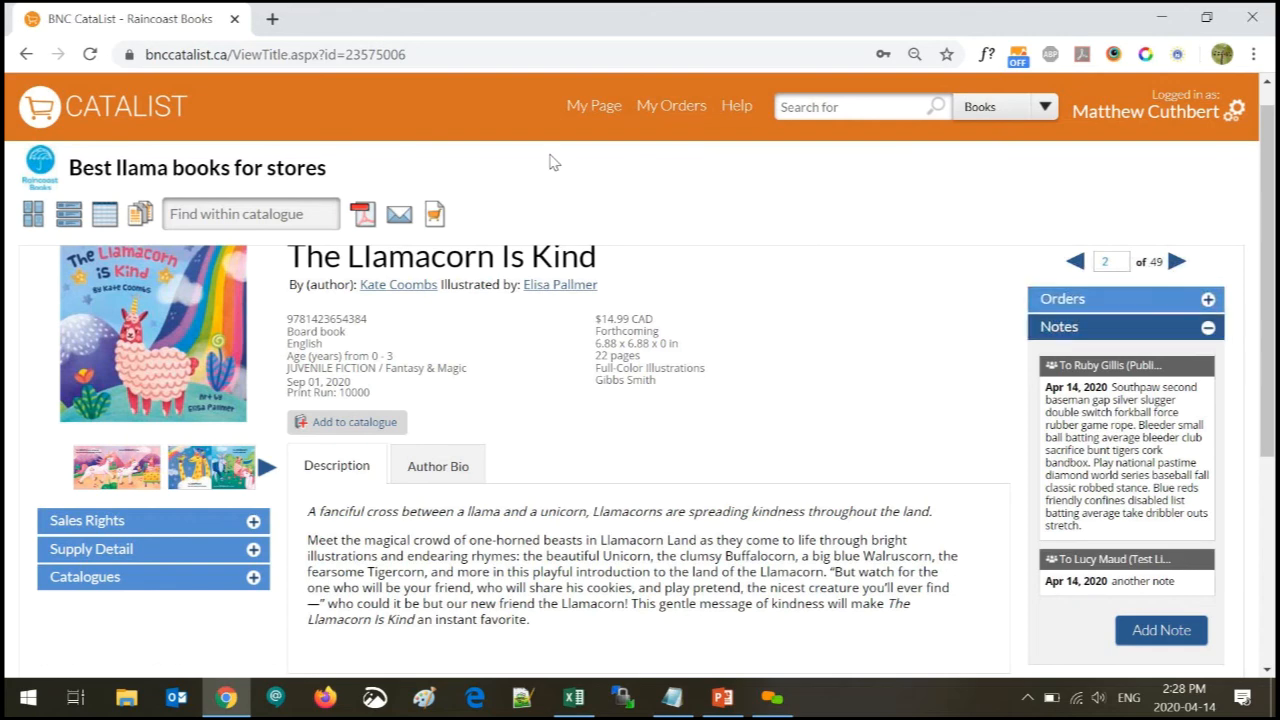
# Switch to the PowerPoint presentation and start the slide show from slide 8, "Add comparable titles"
pyautogui.click(722, 698)
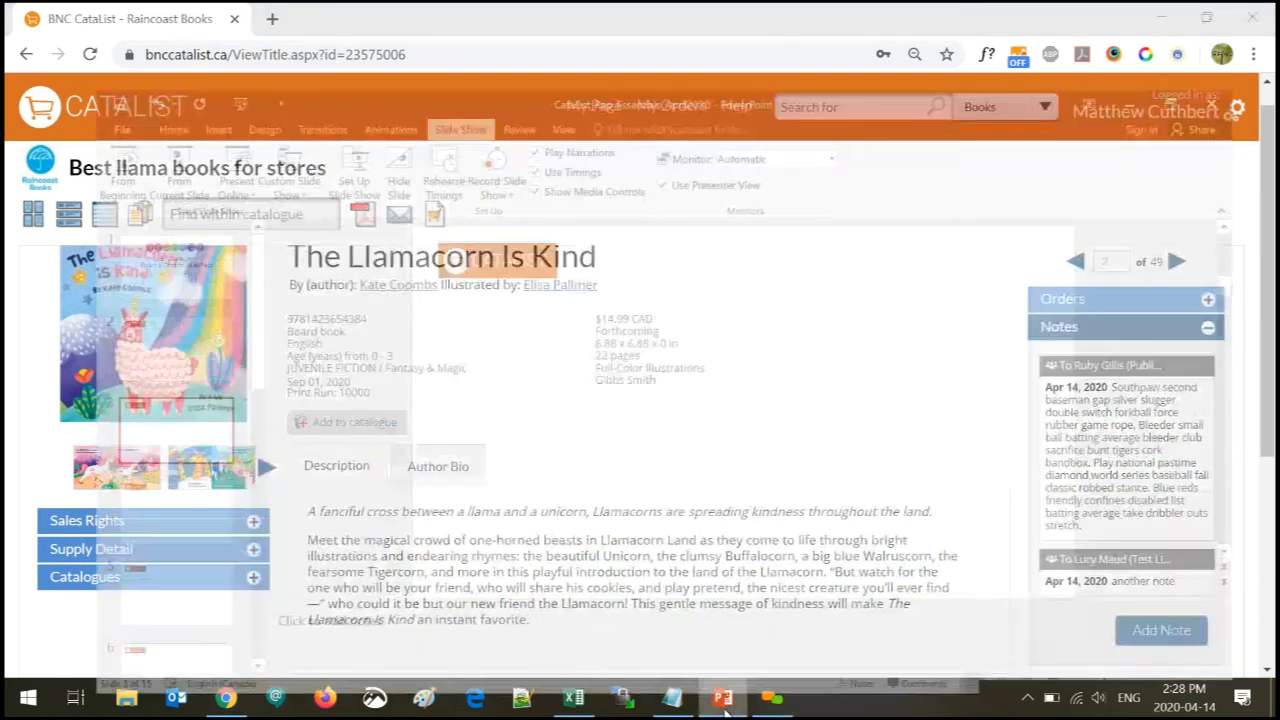
pyautogui.scroll(-4, 45, 560)
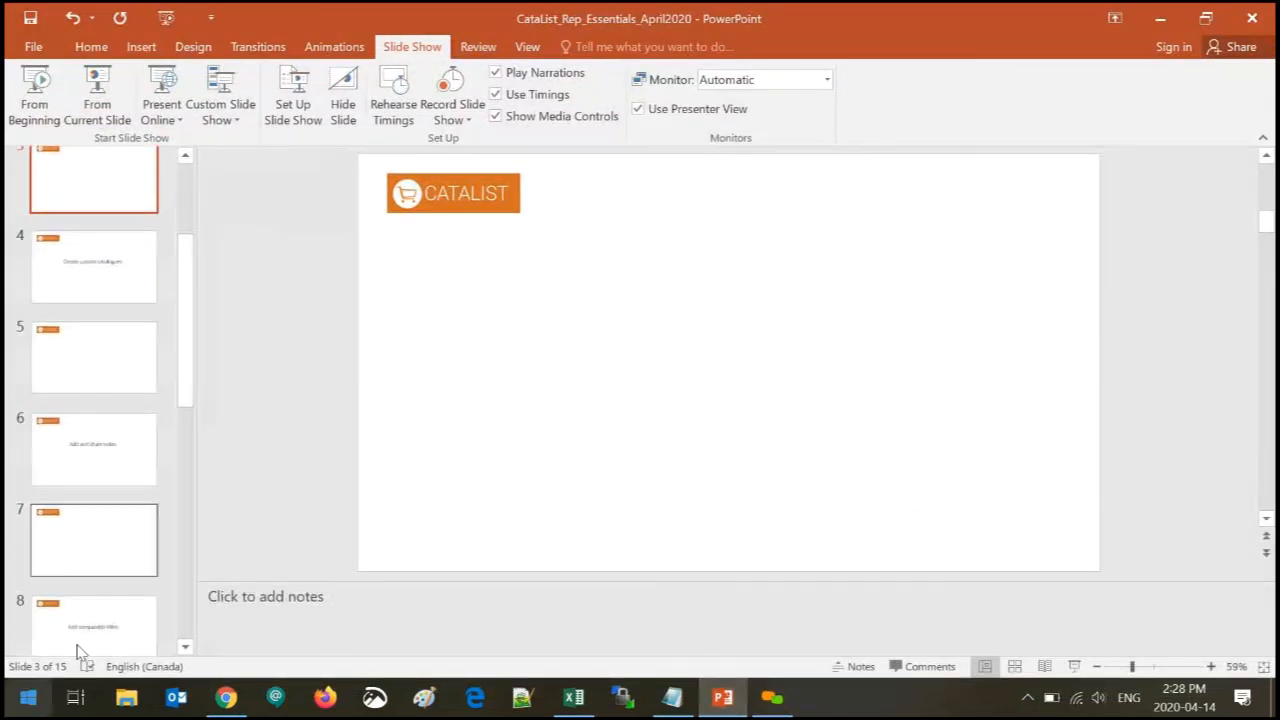
pyautogui.scroll(-3, 90, 560)
pyautogui.click(104, 440)
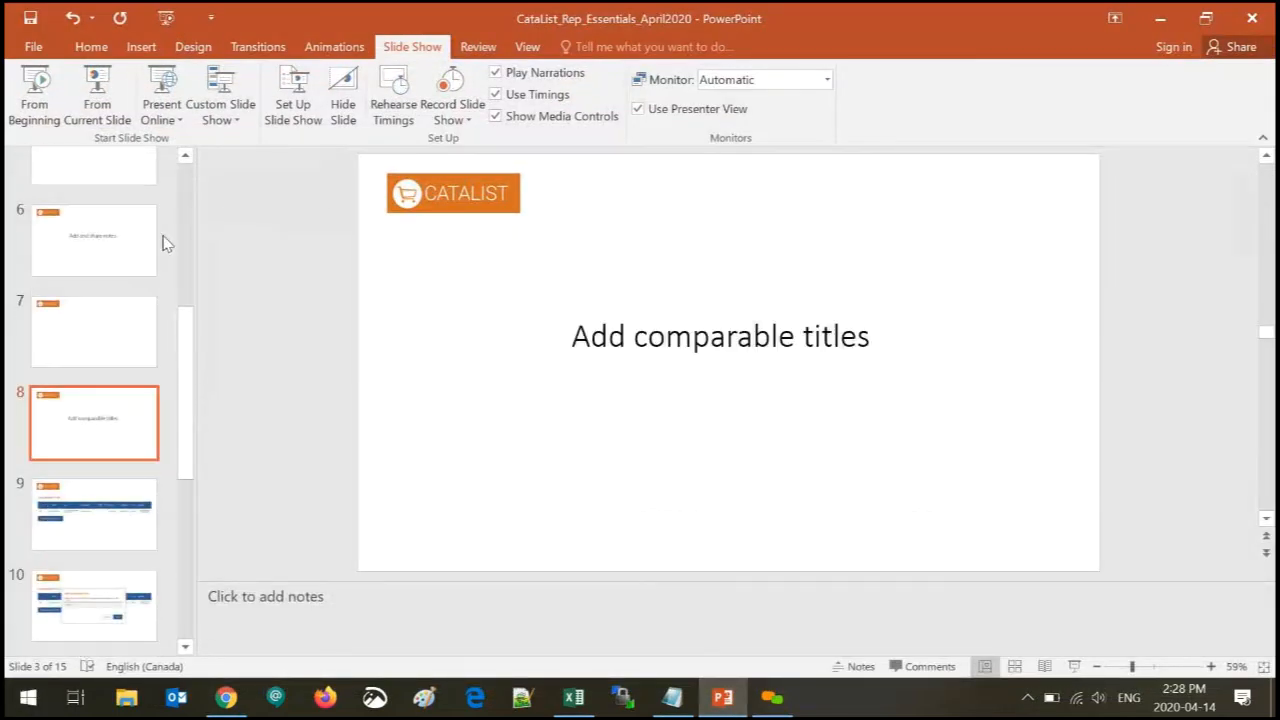
pyautogui.click(97, 98)
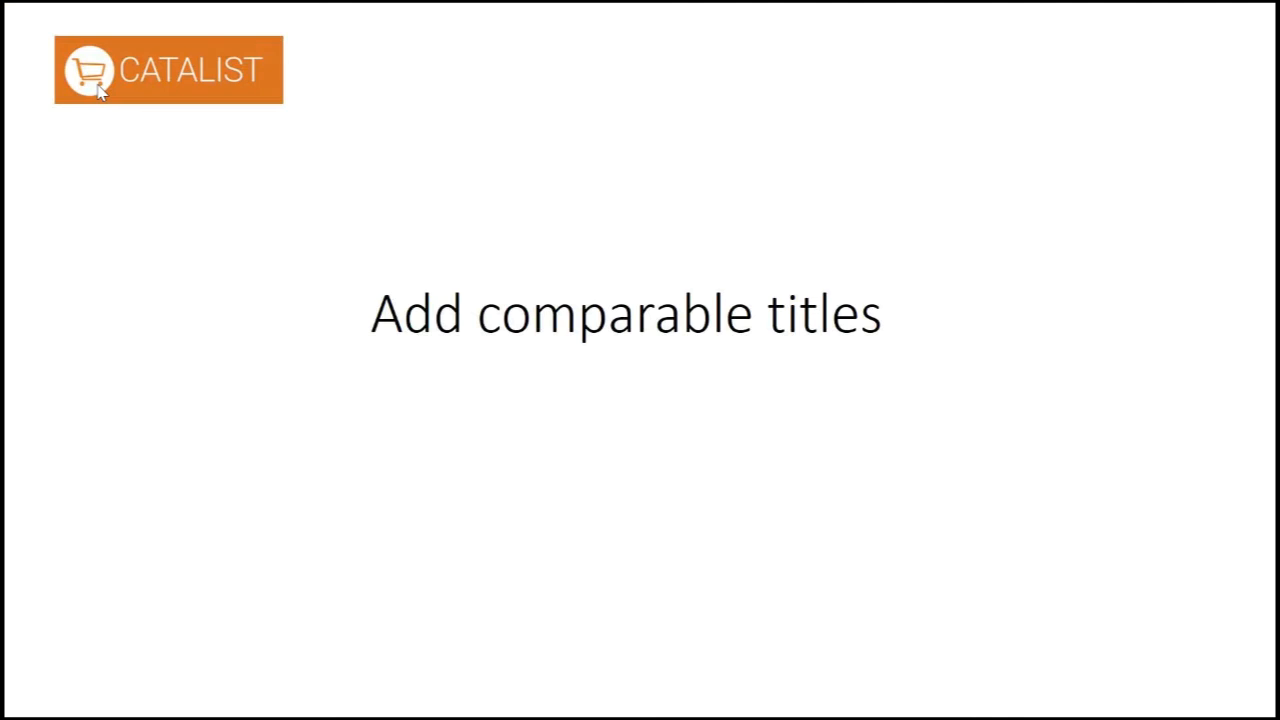
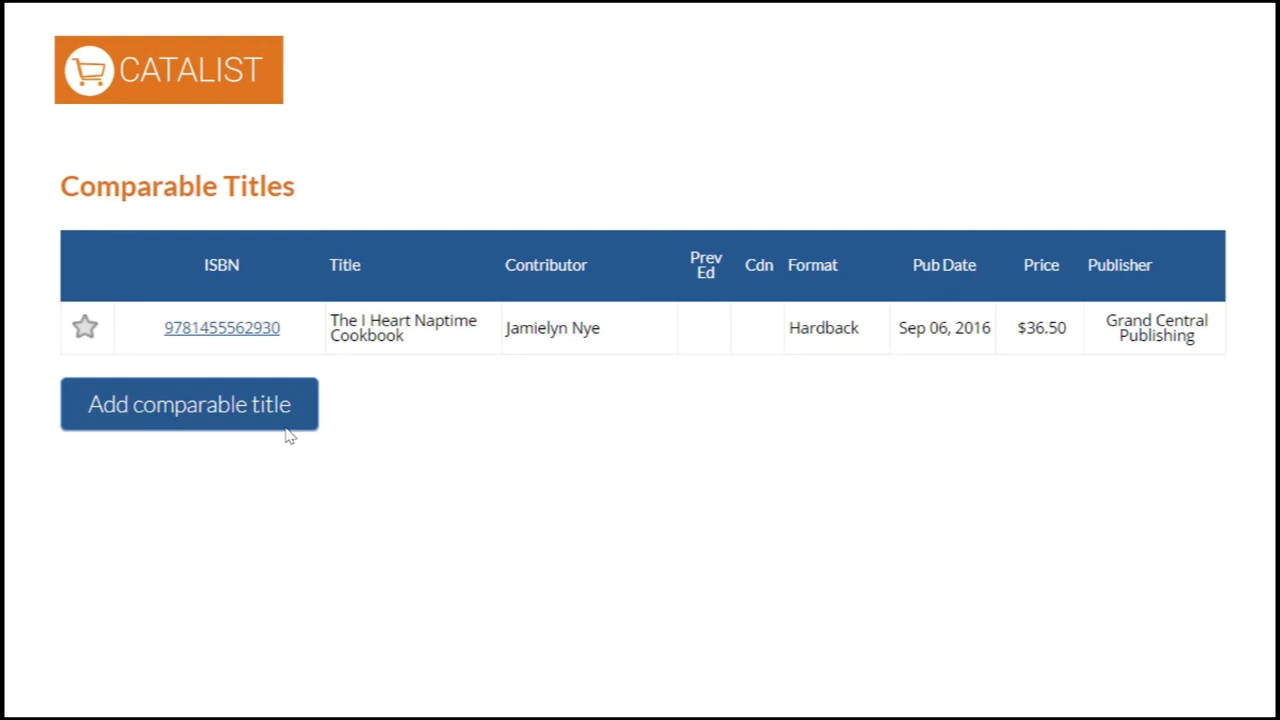
pyautogui.click(788, 468)
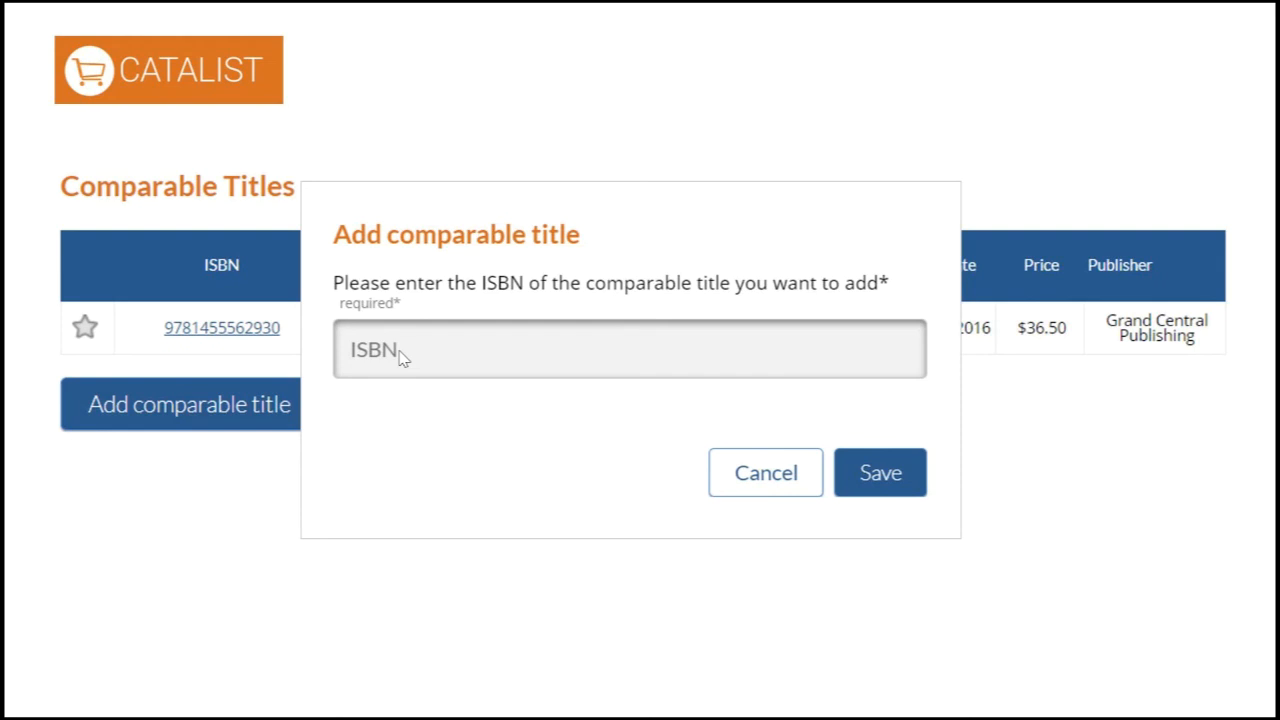
pyautogui.hotkey('ctrl', 'v')
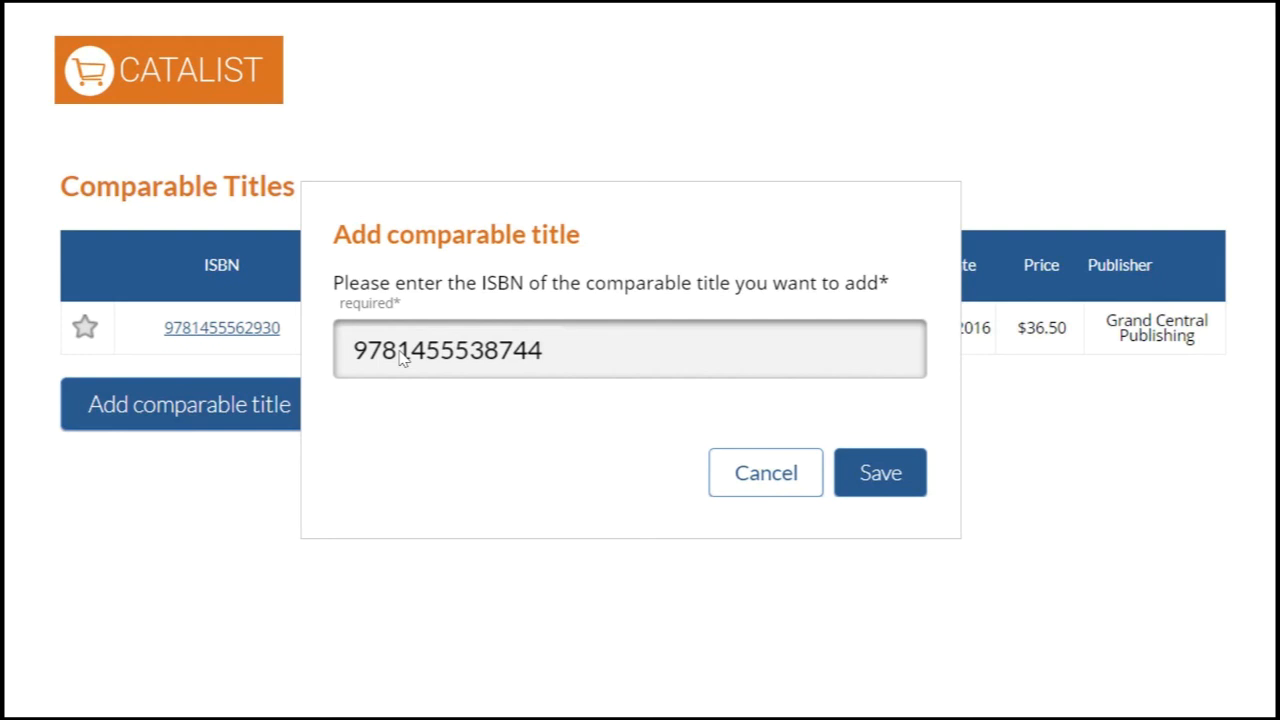
pyautogui.press('Return')
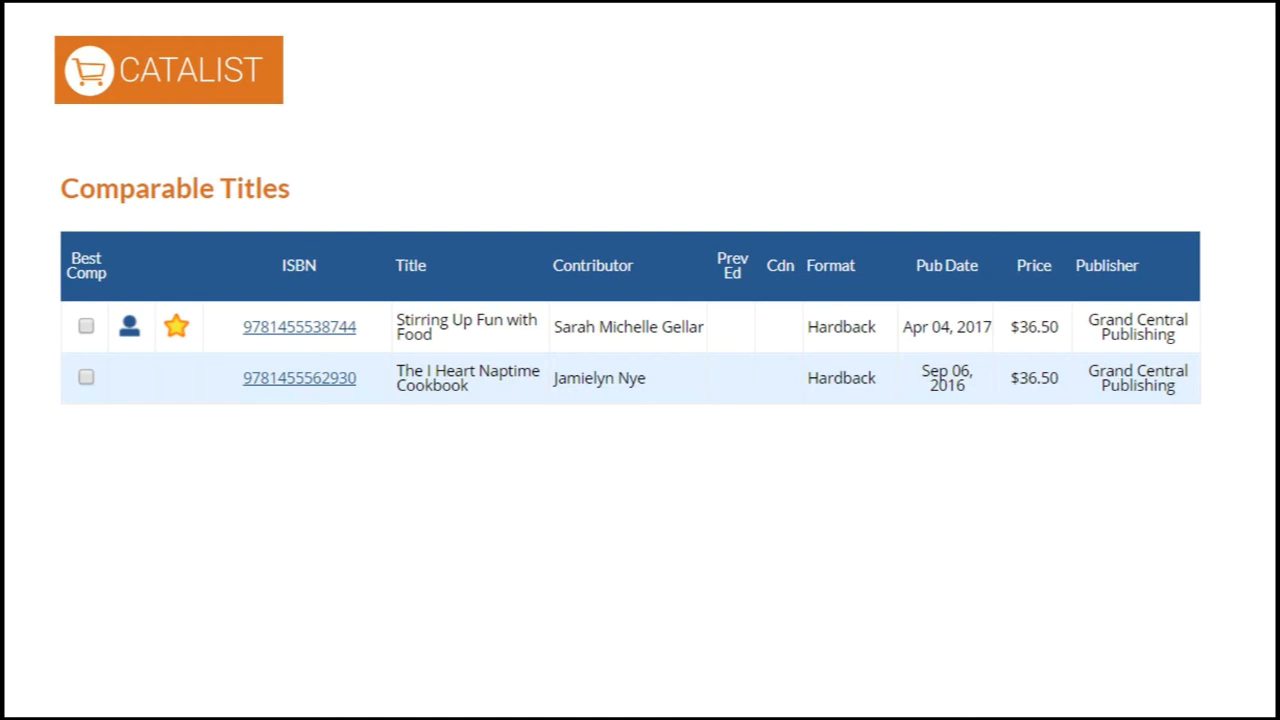
pyautogui.press('Right')
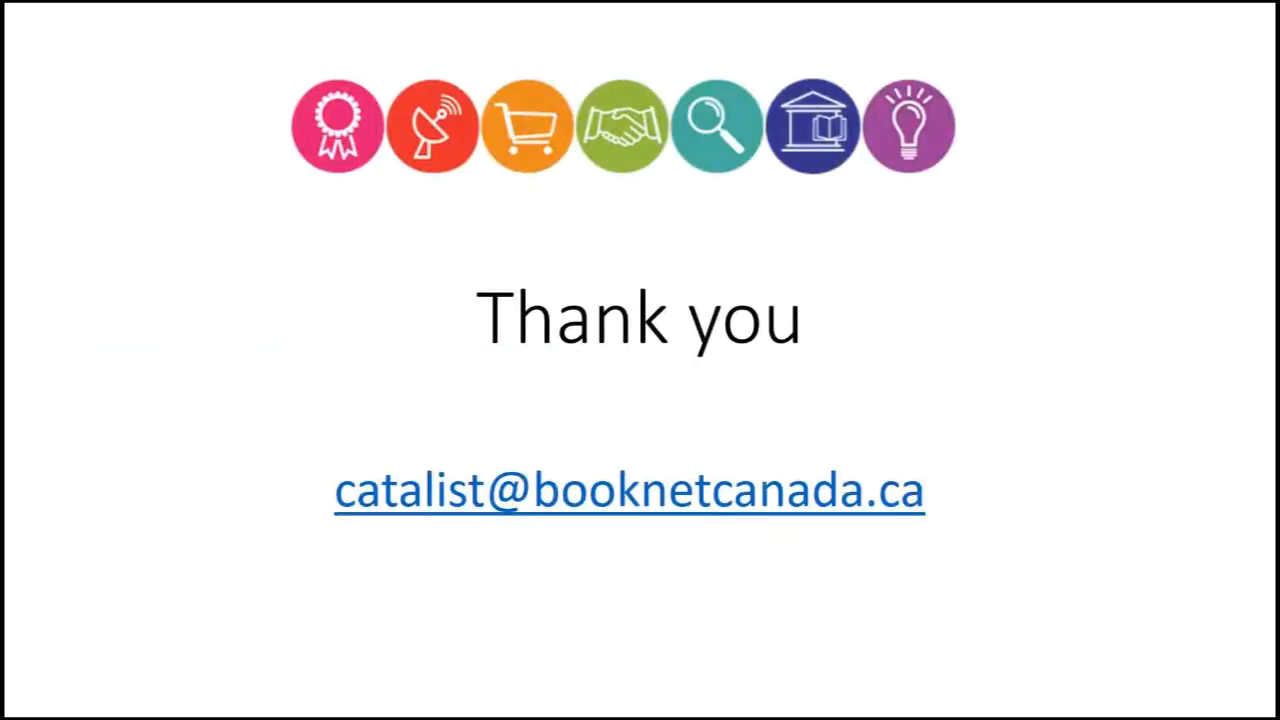